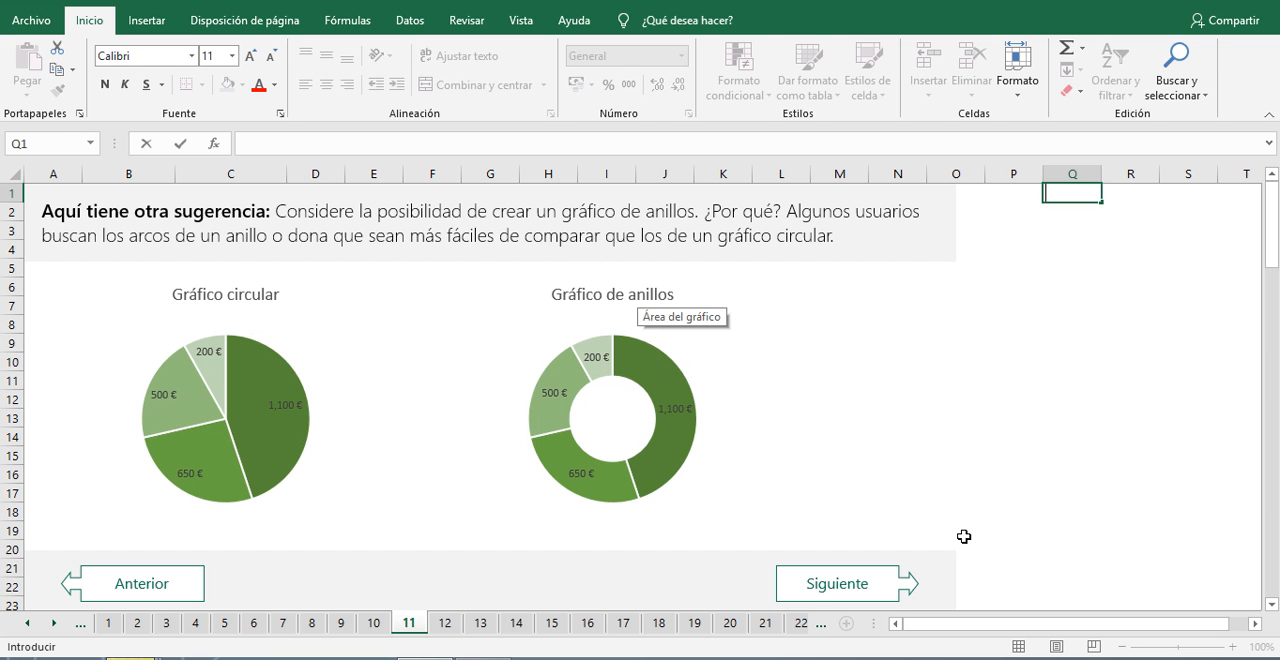
Step: Review the pie and doughnut chart comparison on sheet 11 and advance to the doughnut chart practice on sheet 12
{"action": "scroll", "coordinate": [917, 428], "scroll_direction": "down", "scroll_amount": 2}
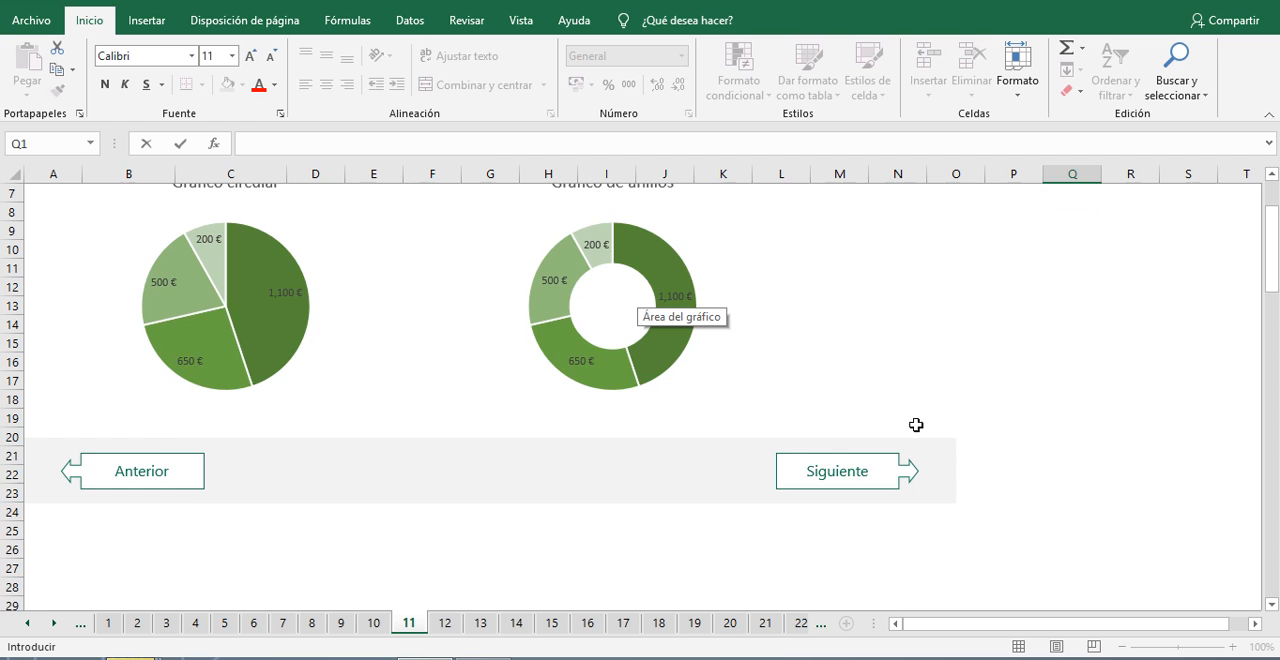
{"action": "scroll", "coordinate": [916, 425], "scroll_direction": "up", "scroll_amount": 2}
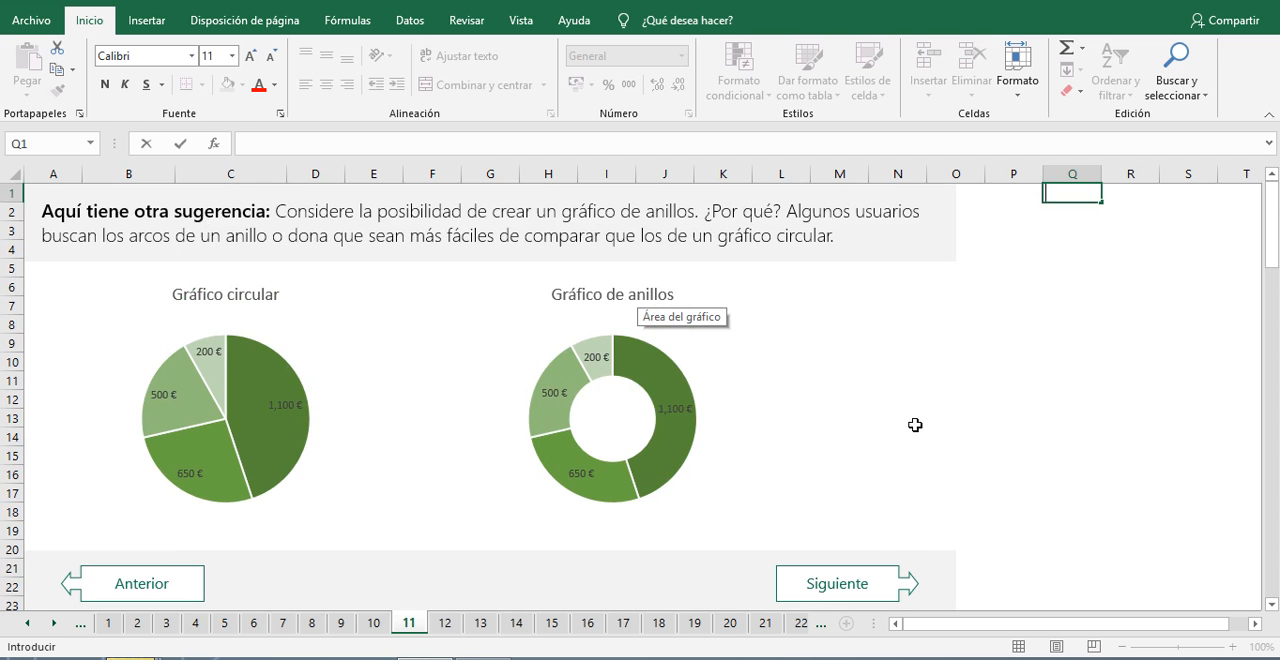
{"action": "left_click", "coordinate": [845, 586]}
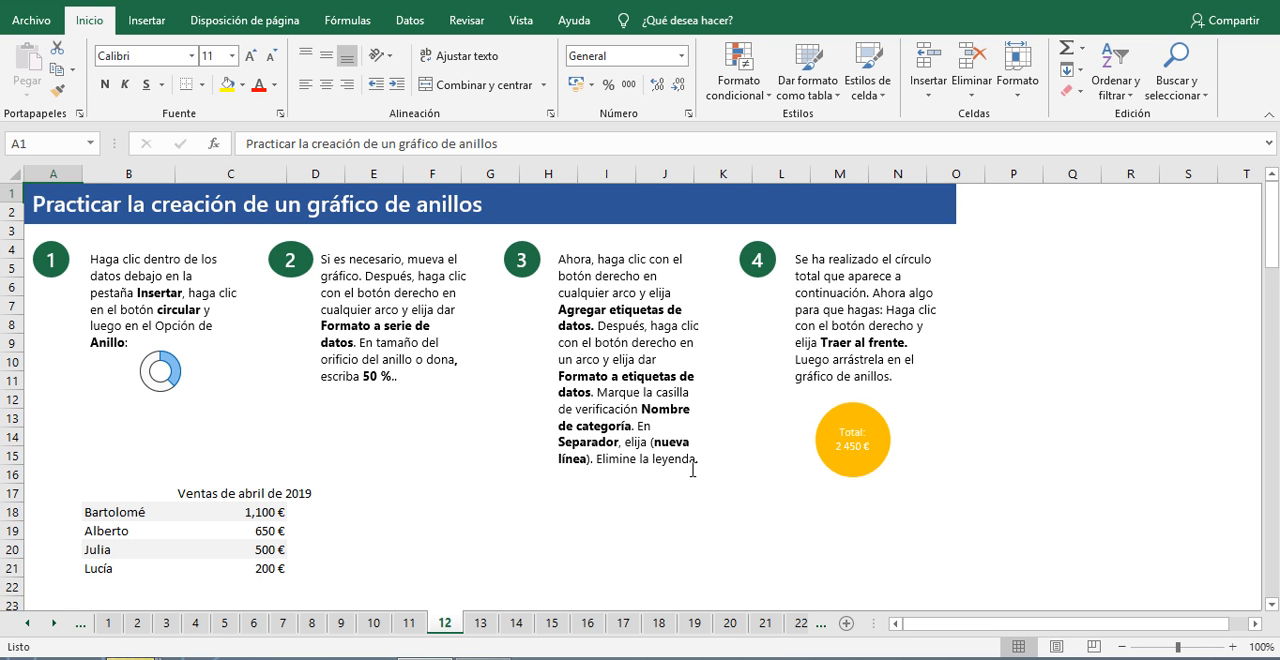
Step: Insert a doughnut chart from the April 2019 sales data and move it clear of the first two instructions
{"action": "scroll", "coordinate": [194, 528], "scroll_direction": "down", "scroll_amount": 1}
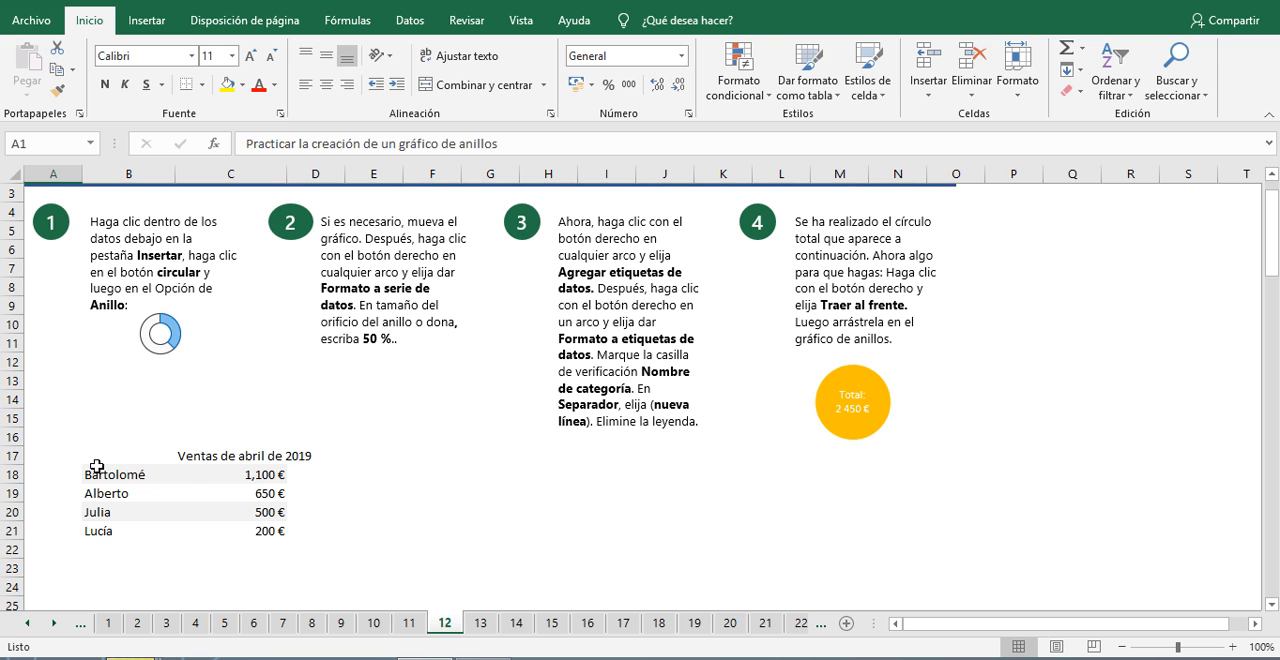
{"action": "left_click", "coordinate": [261, 487]}
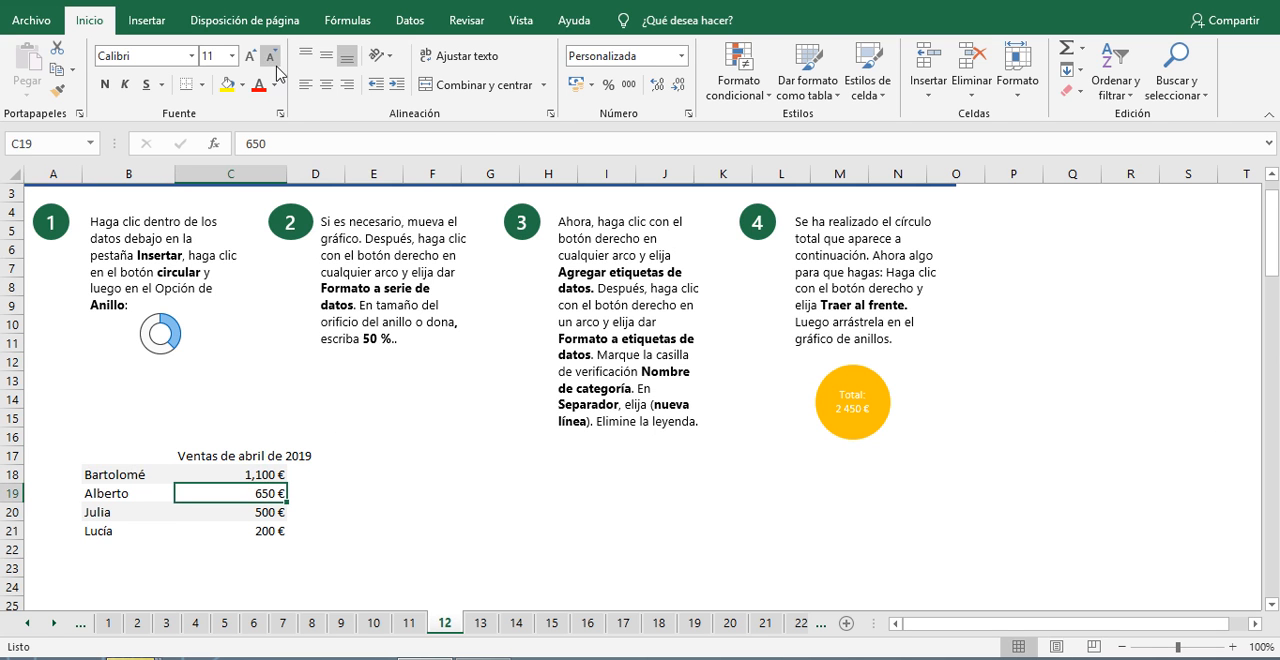
{"action": "left_click", "coordinate": [162, 22]}
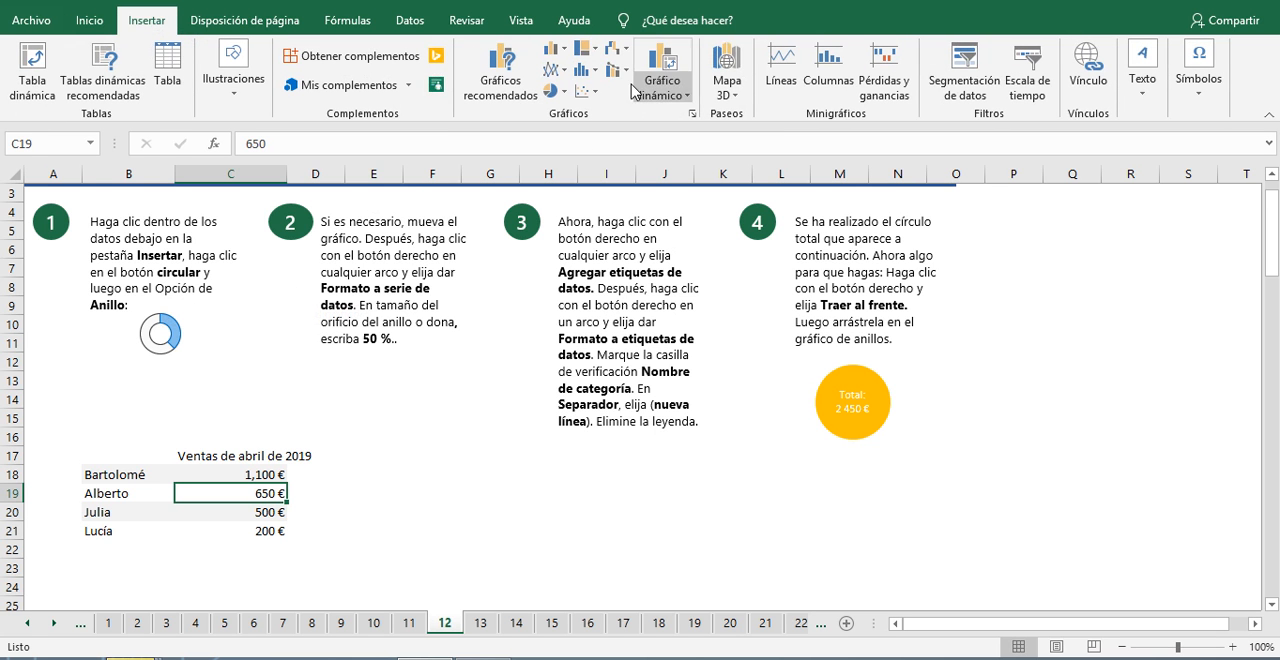
{"action": "left_click", "coordinate": [566, 93]}
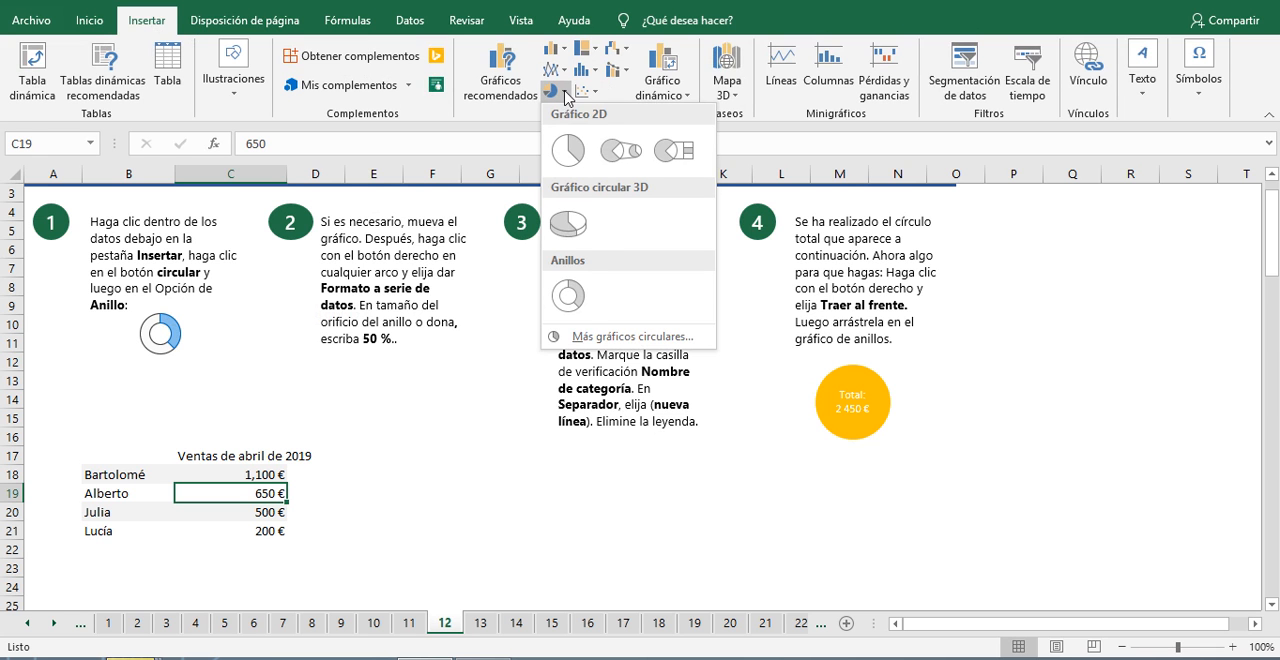
{"action": "left_click", "coordinate": [575, 298]}
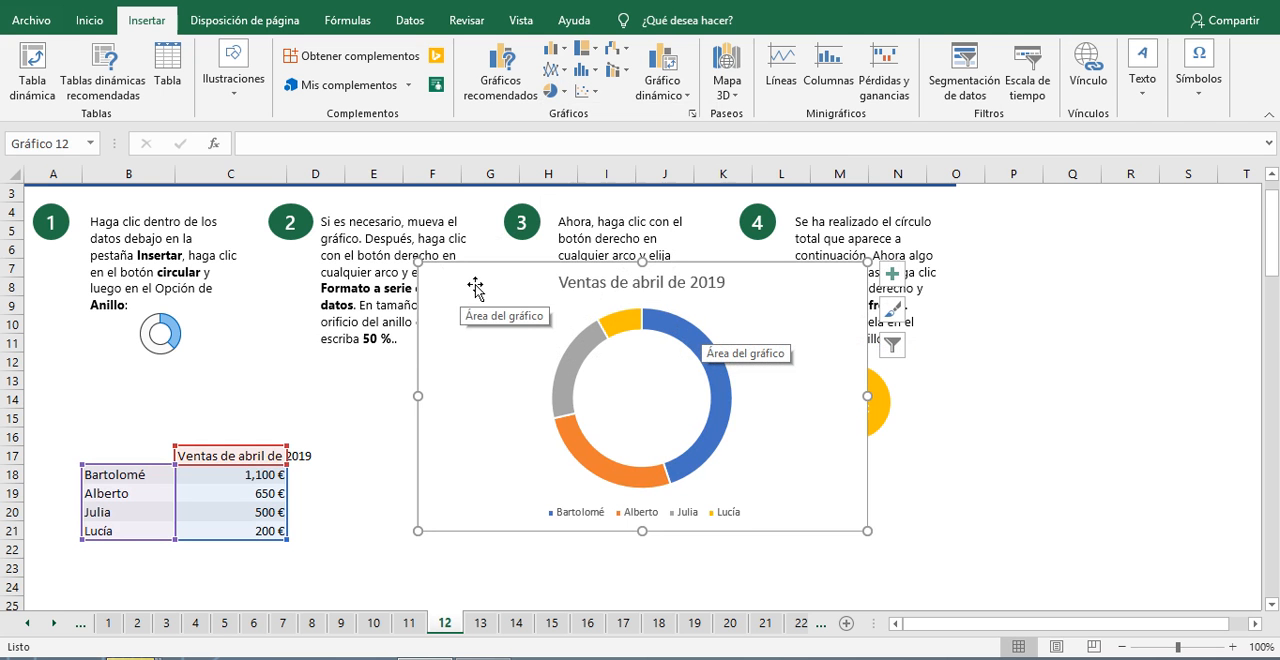
{"action": "left_click_drag", "start_coordinate": [475, 288], "coordinate": [611, 319]}
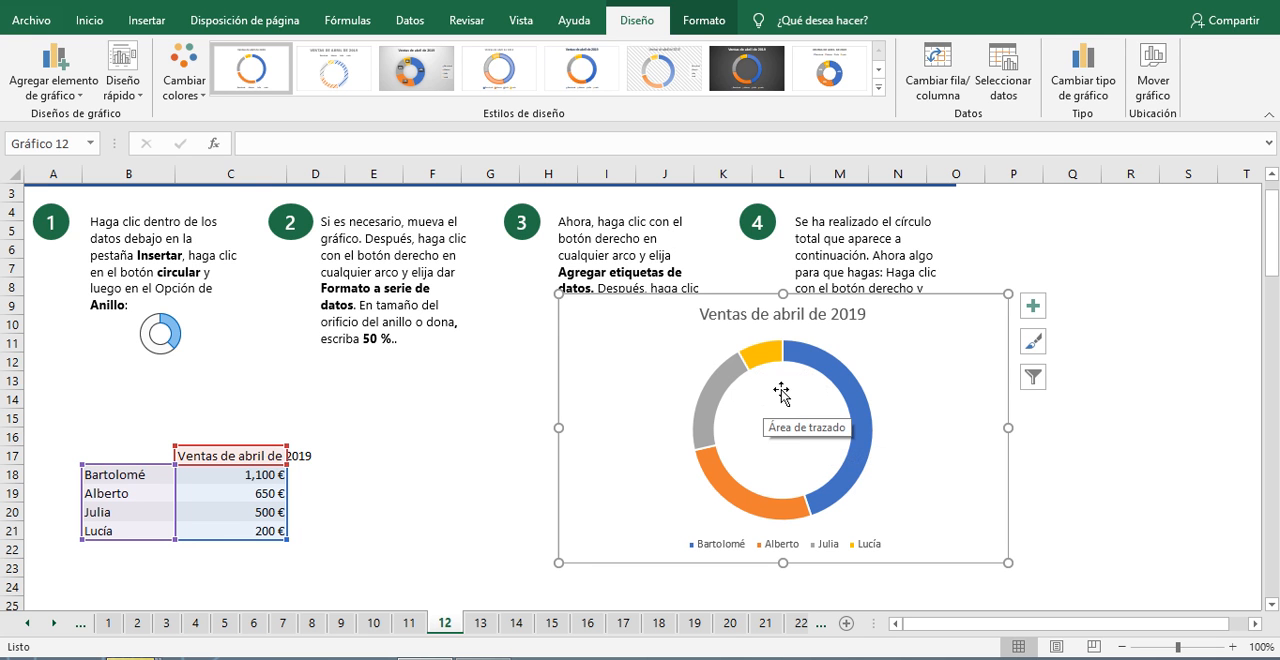
Step: Set the doughnut hole size of the chart's data series to 50%
{"action": "left_click", "coordinate": [844, 380]}
{"action": "right_click", "coordinate": [846, 382]}
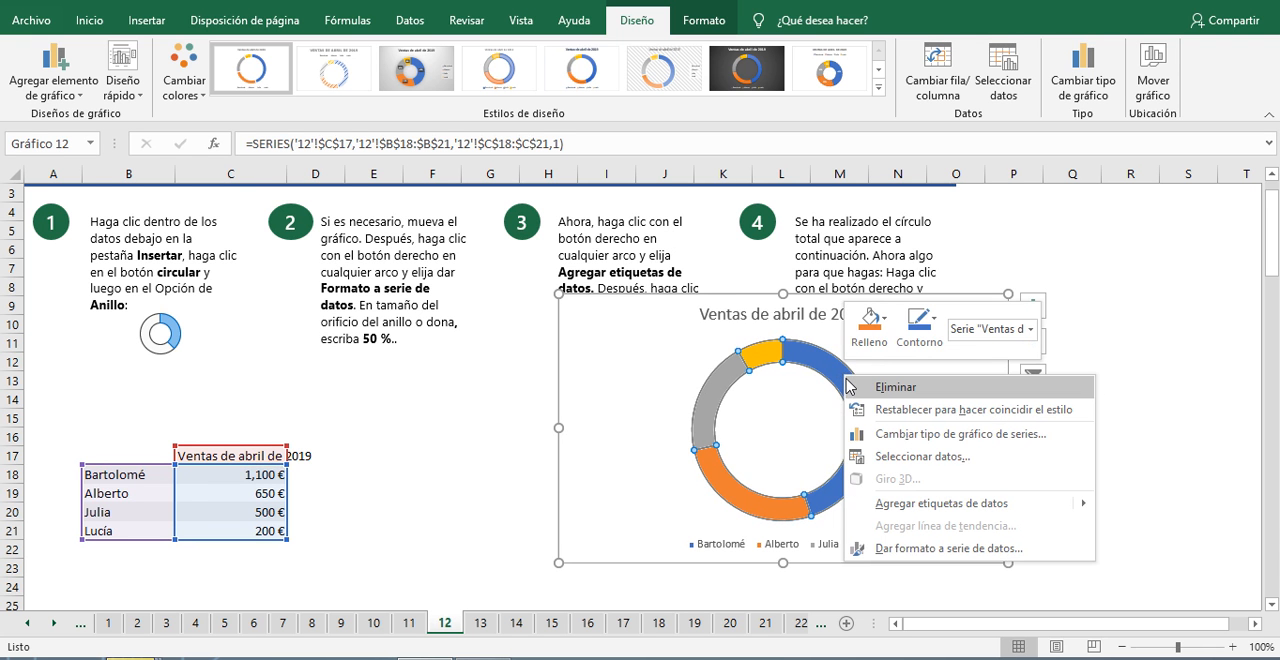
{"action": "left_click", "coordinate": [921, 552]}
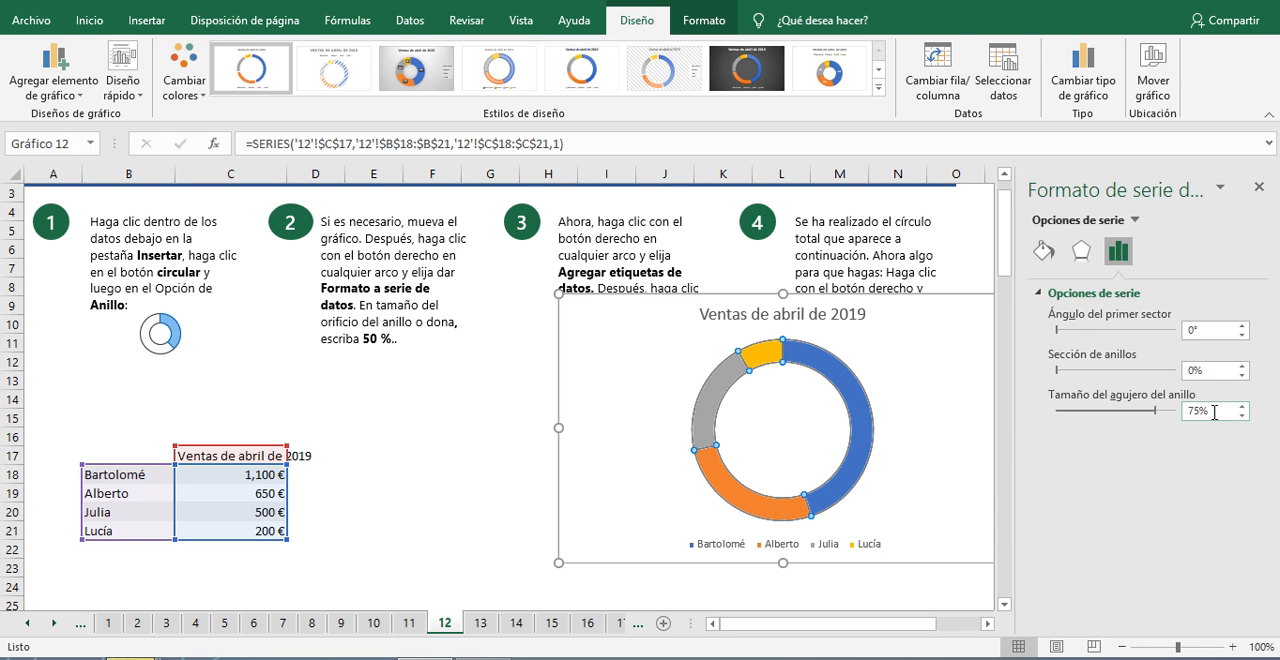
{"action": "left_click_drag", "start_coordinate": [1214, 412], "coordinate": [1130, 425]}
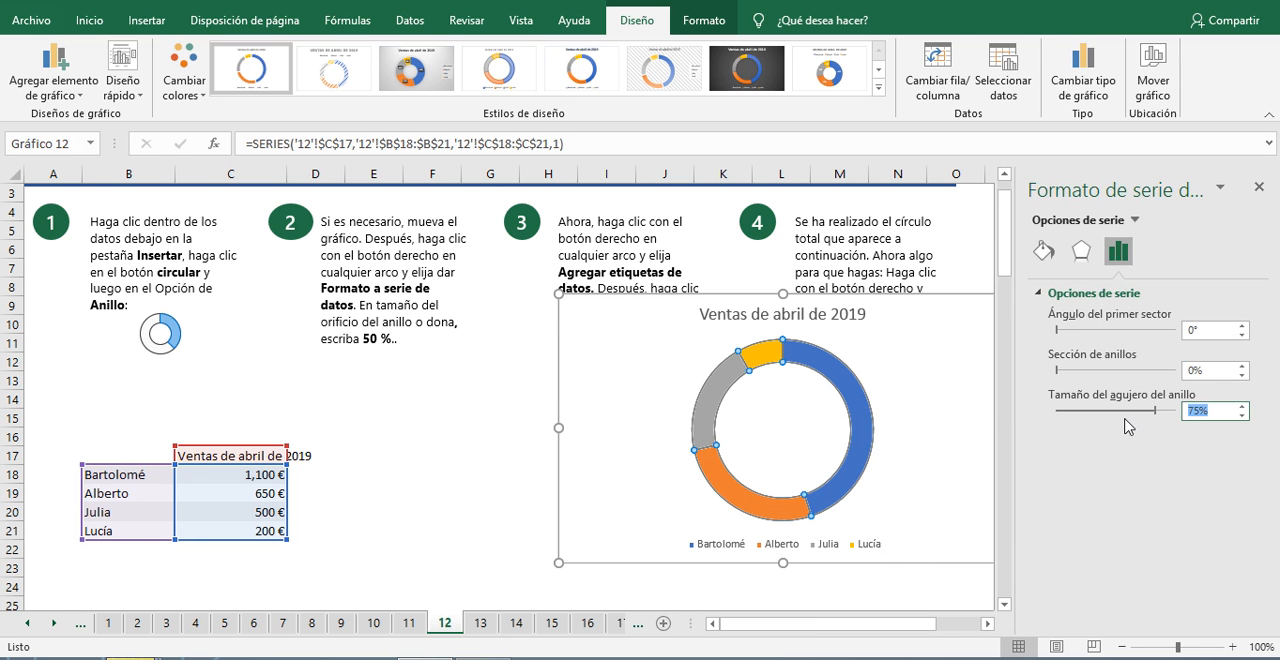
{"action": "type", "text": "50"}
{"action": "left_click", "coordinate": [965, 362]}
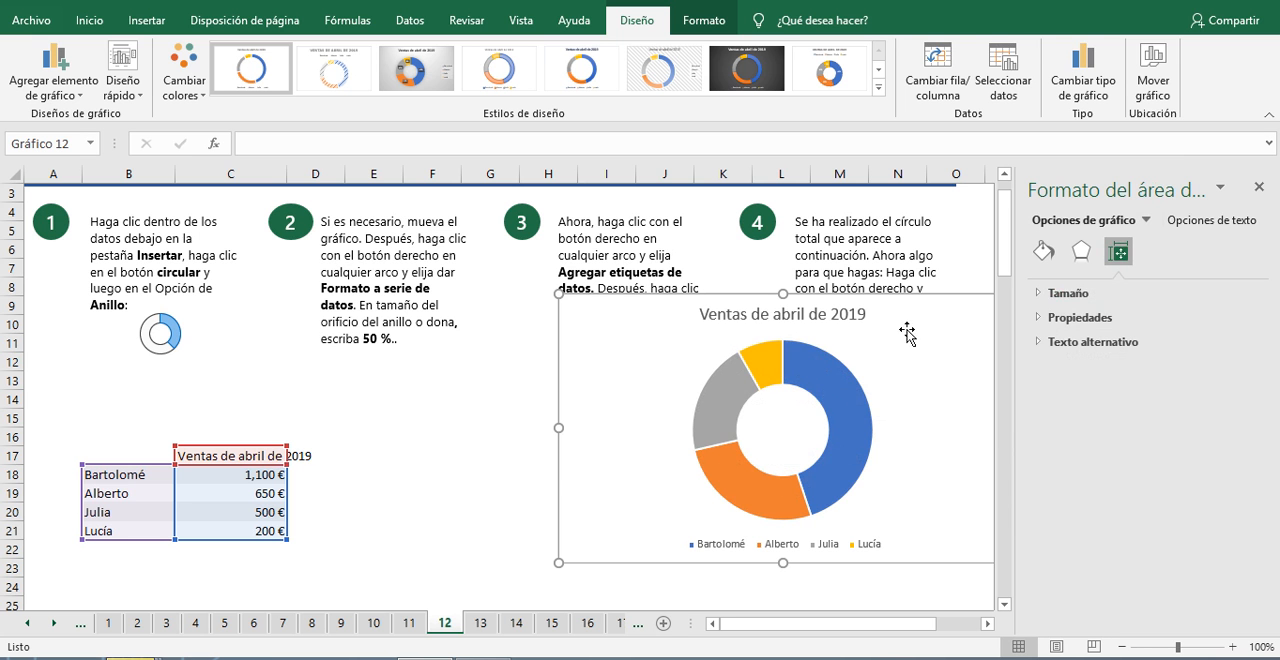
Step: Move the chart over the sales data area beneath instructions 1 and 2 and add data labels to its arcs
{"action": "left_click_drag", "start_coordinate": [908, 333], "coordinate": [384, 303]}
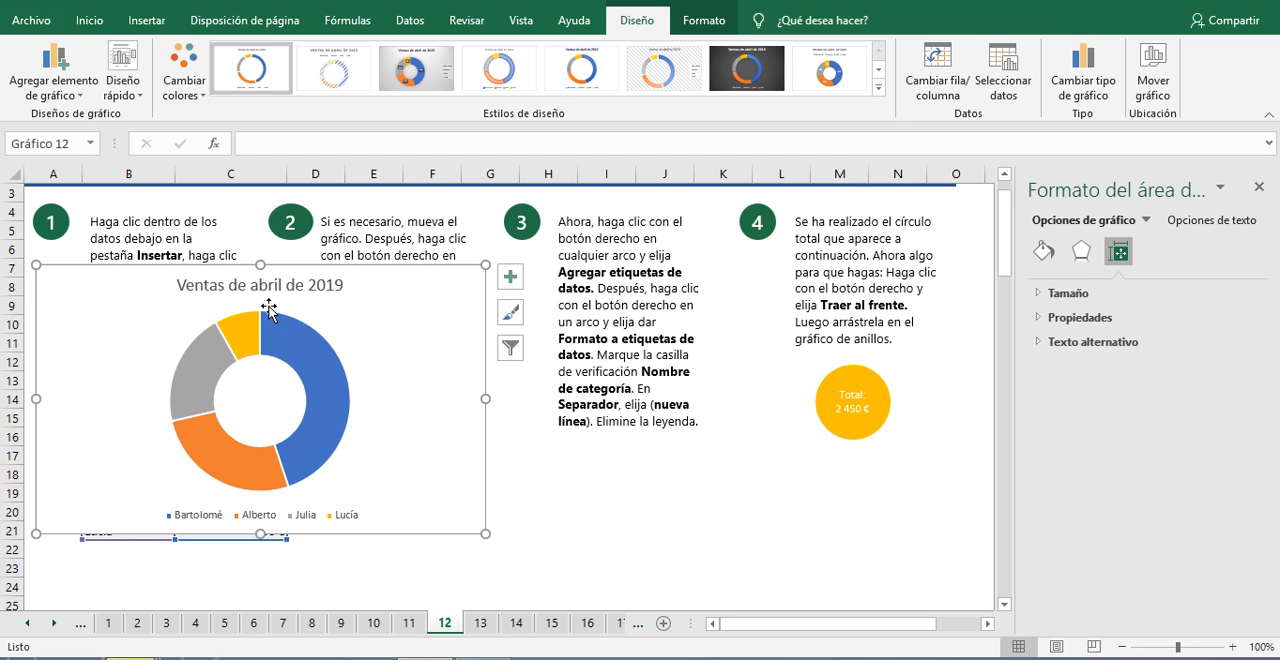
{"action": "right_click", "coordinate": [285, 352]}
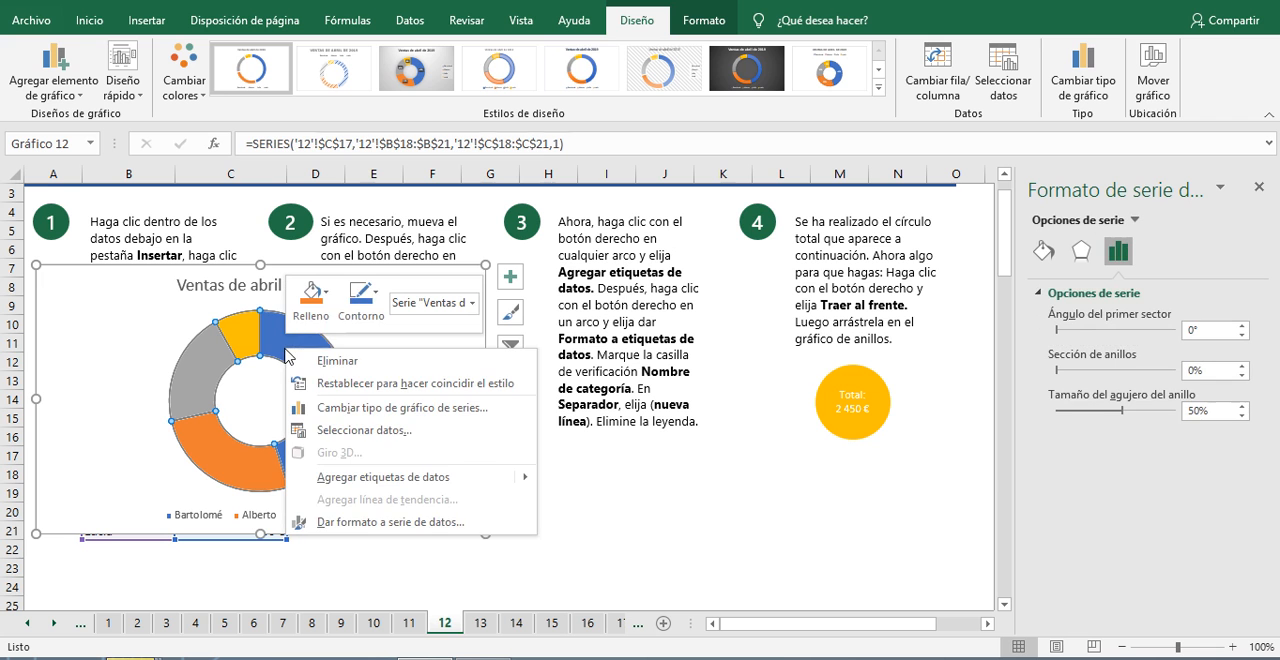
{"action": "left_click", "coordinate": [385, 477]}
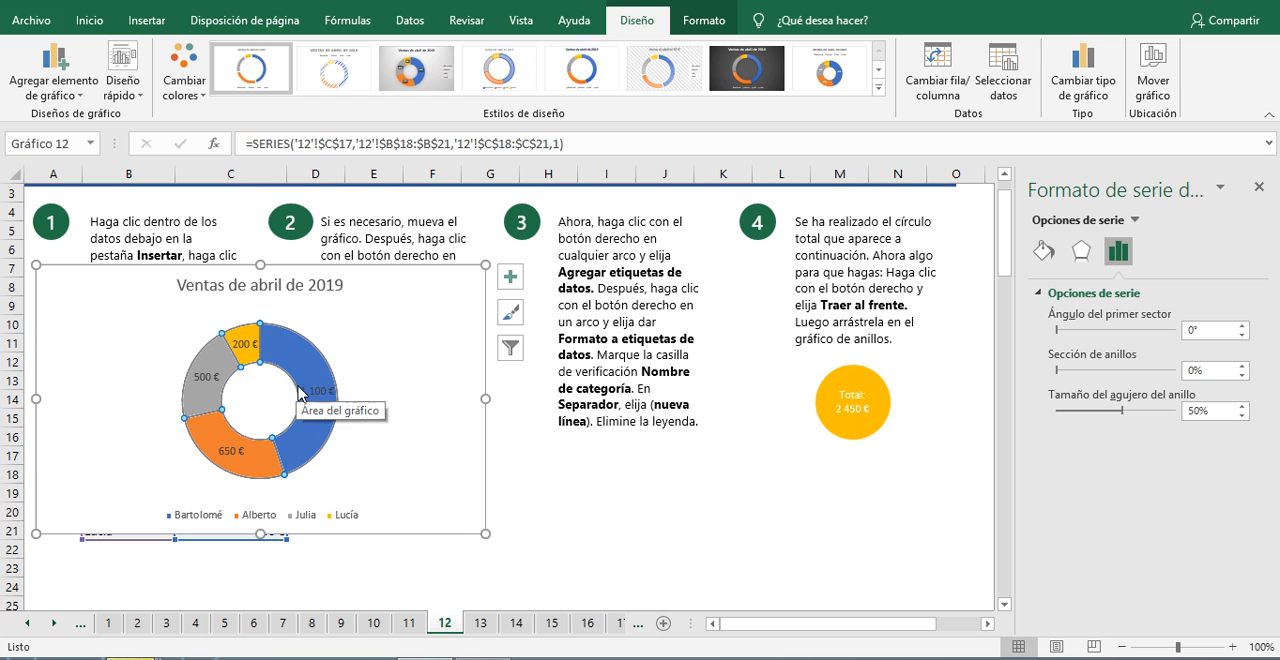
Step: Include the category name in the doughnut's data labels and set the label separator to (Nueva línea)
{"action": "right_click", "coordinate": [246, 344]}
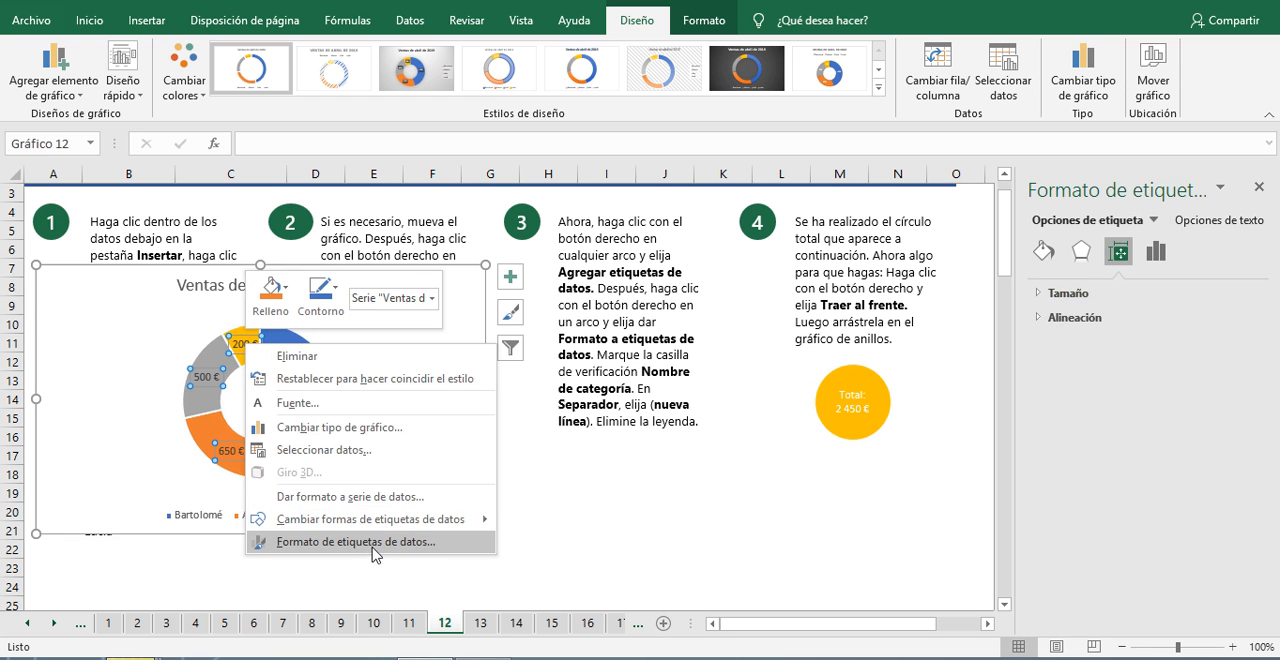
{"action": "left_click", "coordinate": [355, 542]}
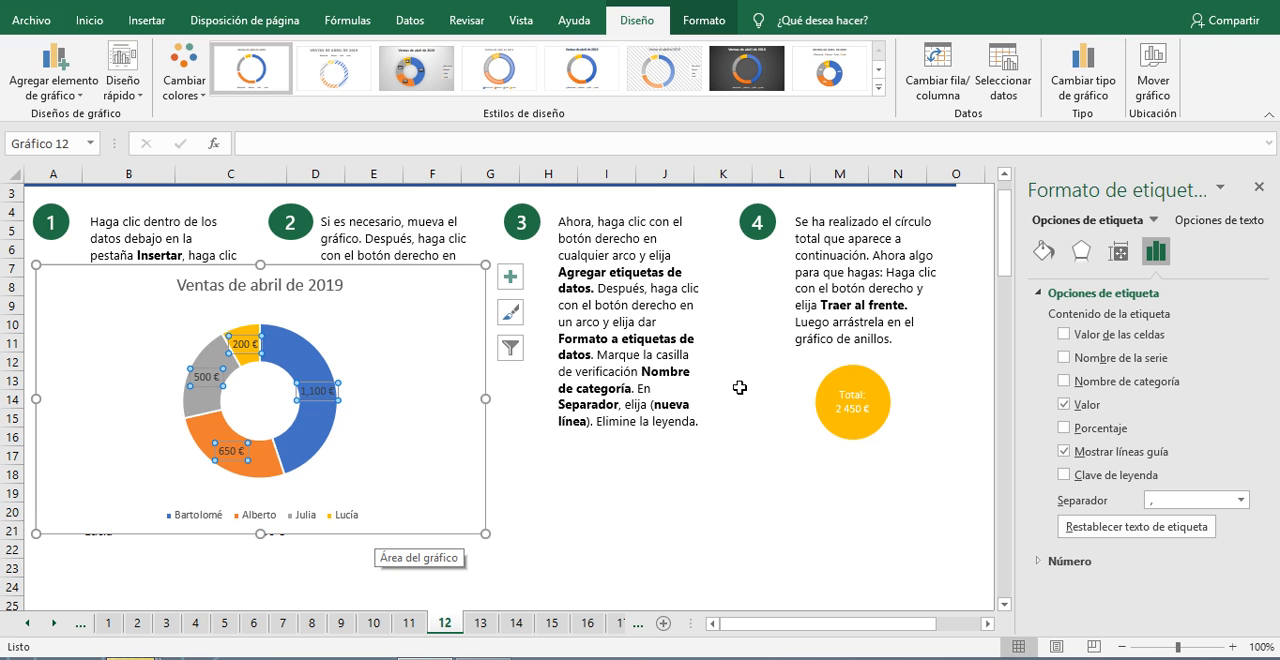
{"action": "left_click", "coordinate": [1064, 381]}
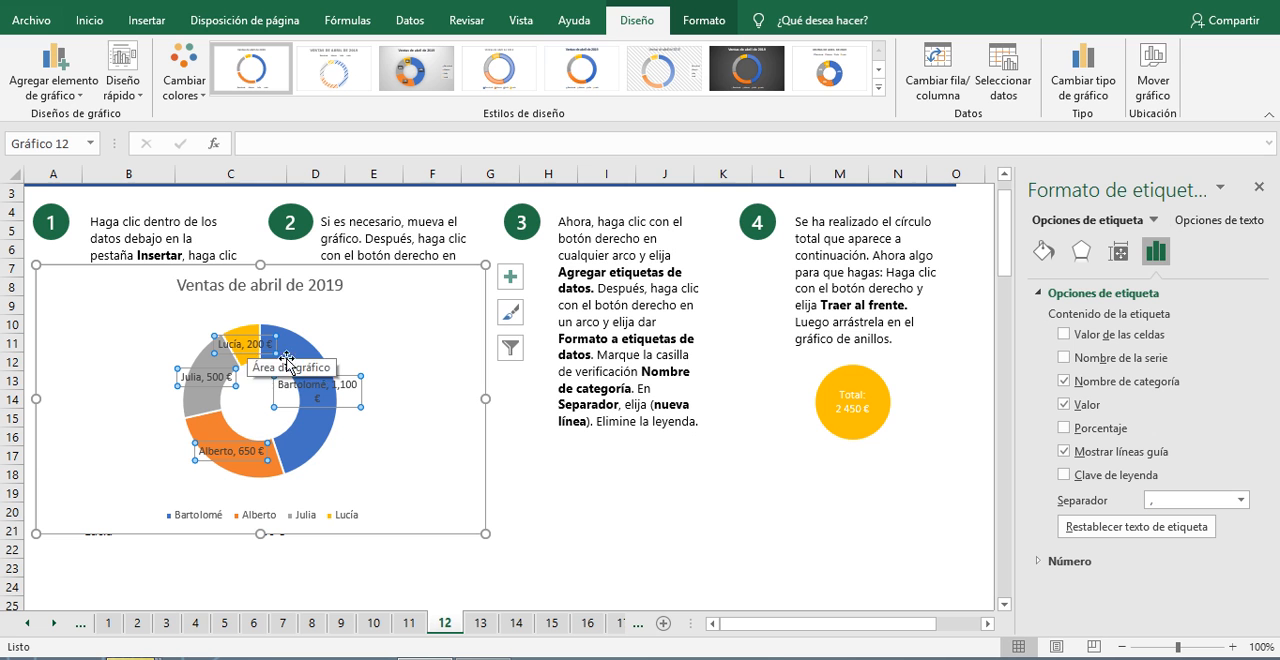
{"action": "left_click", "coordinate": [1241, 500]}
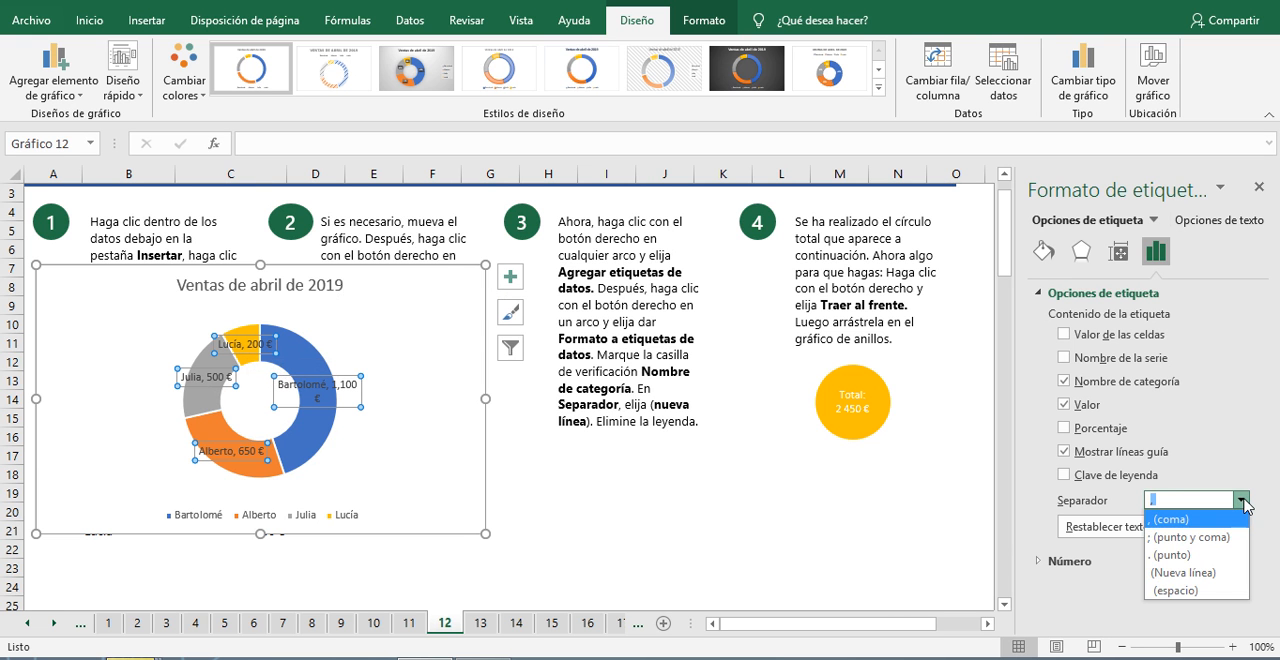
{"action": "left_click", "coordinate": [1205, 573]}
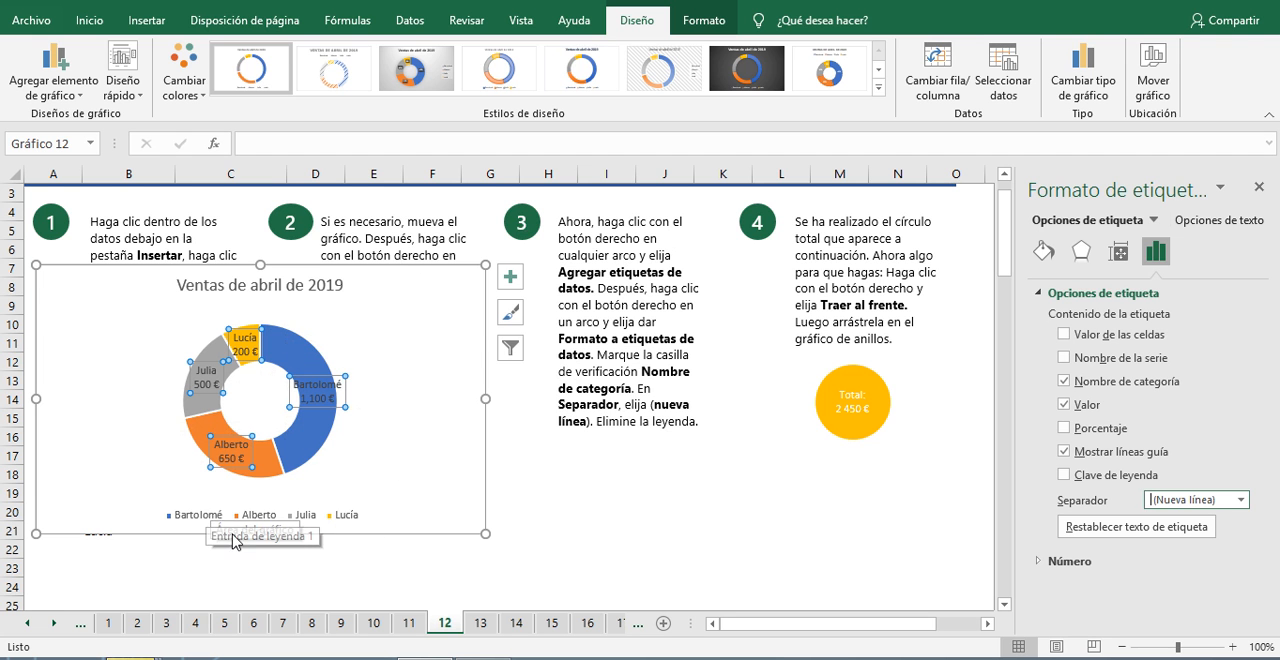
Step: Delete the doughnut chart's legend and compare the chart with the example on sheet 11, returning to sheet 12
{"action": "left_click", "coordinate": [203, 518]}
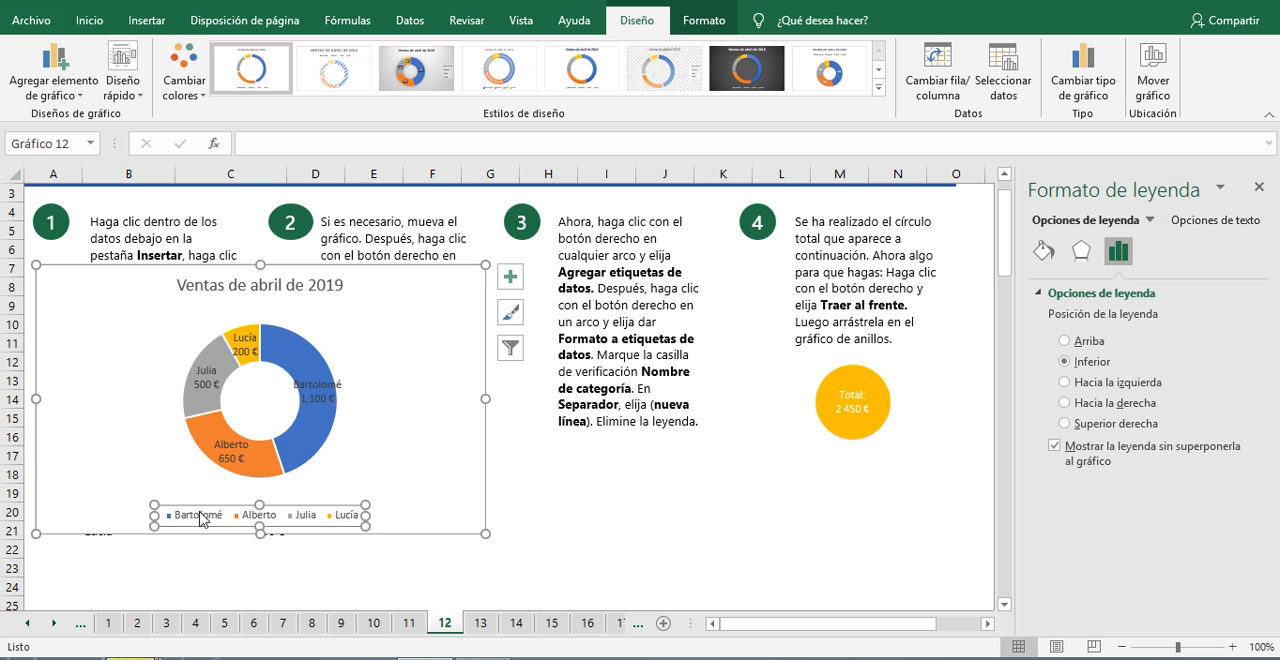
{"action": "key", "text": "Delete"}
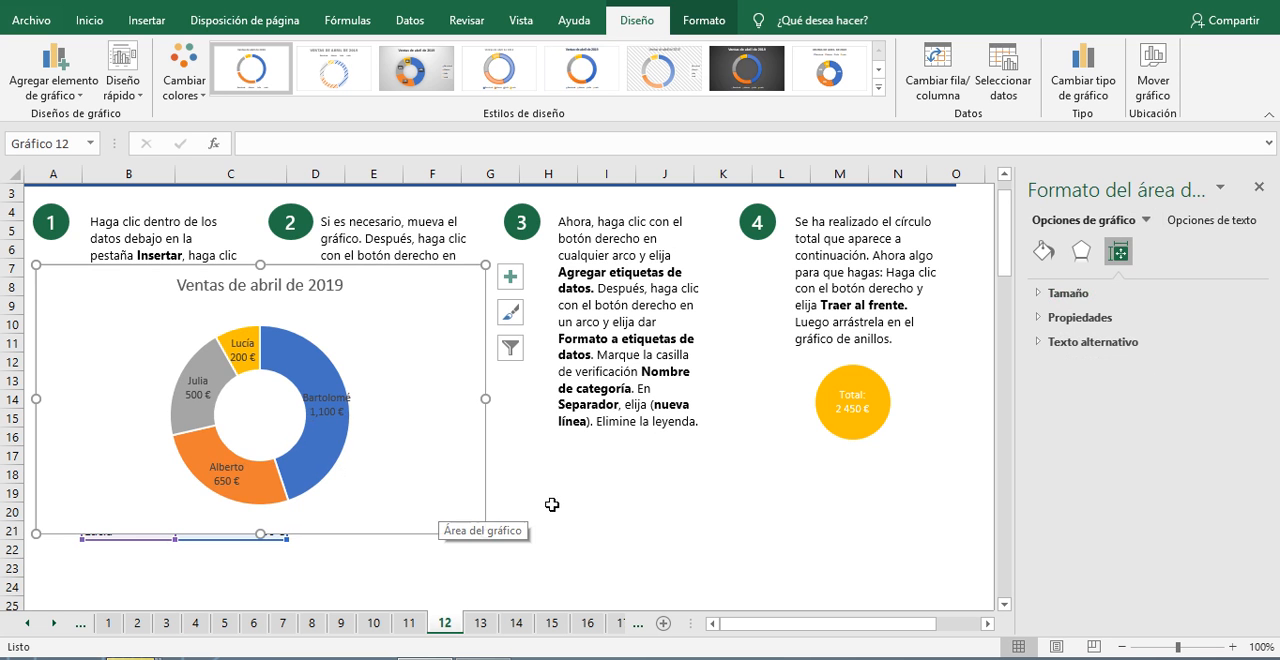
{"action": "left_click", "coordinate": [410, 623]}
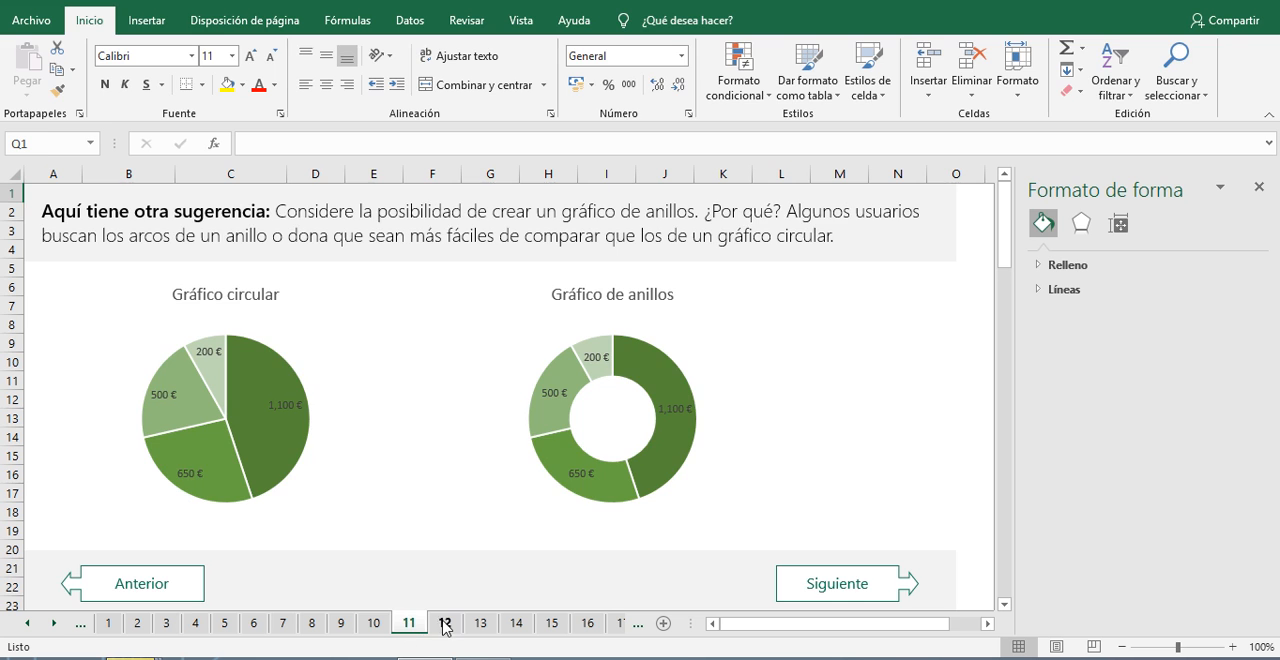
{"action": "left_click", "coordinate": [446, 623]}
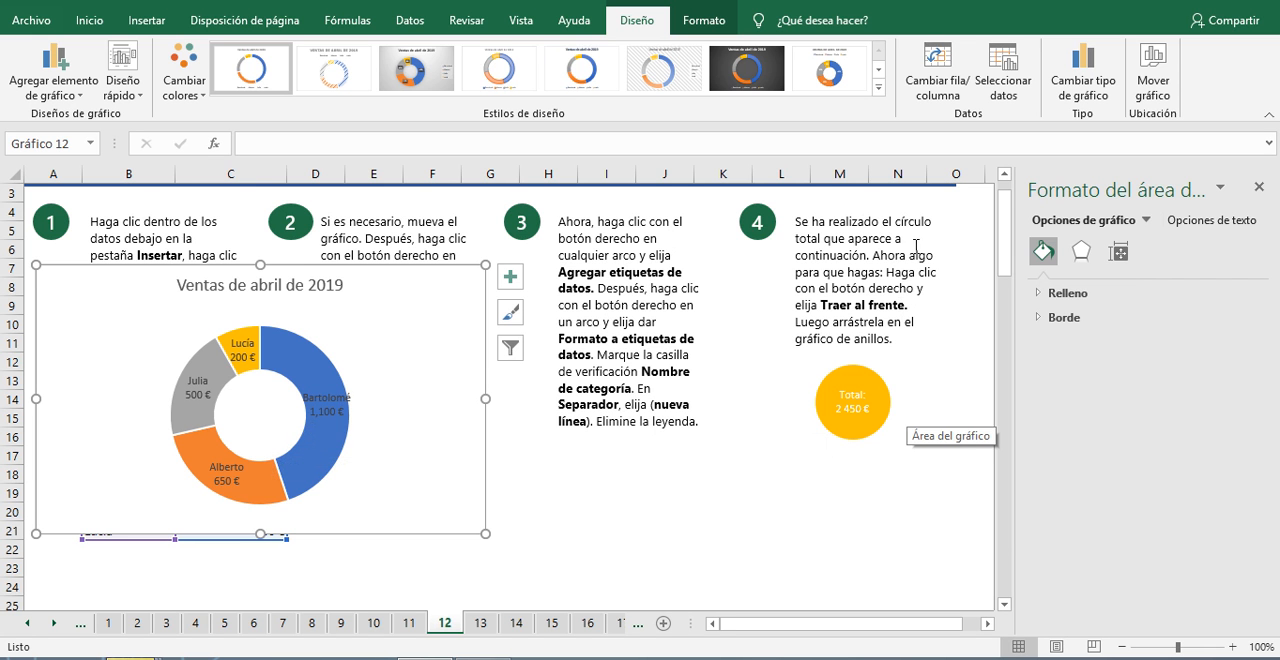
Step: Bring the yellow Total circle to the front and fit it into the doughnut's hole at about 2.3 by 2.36 cm
{"action": "left_click", "coordinate": [880, 386]}
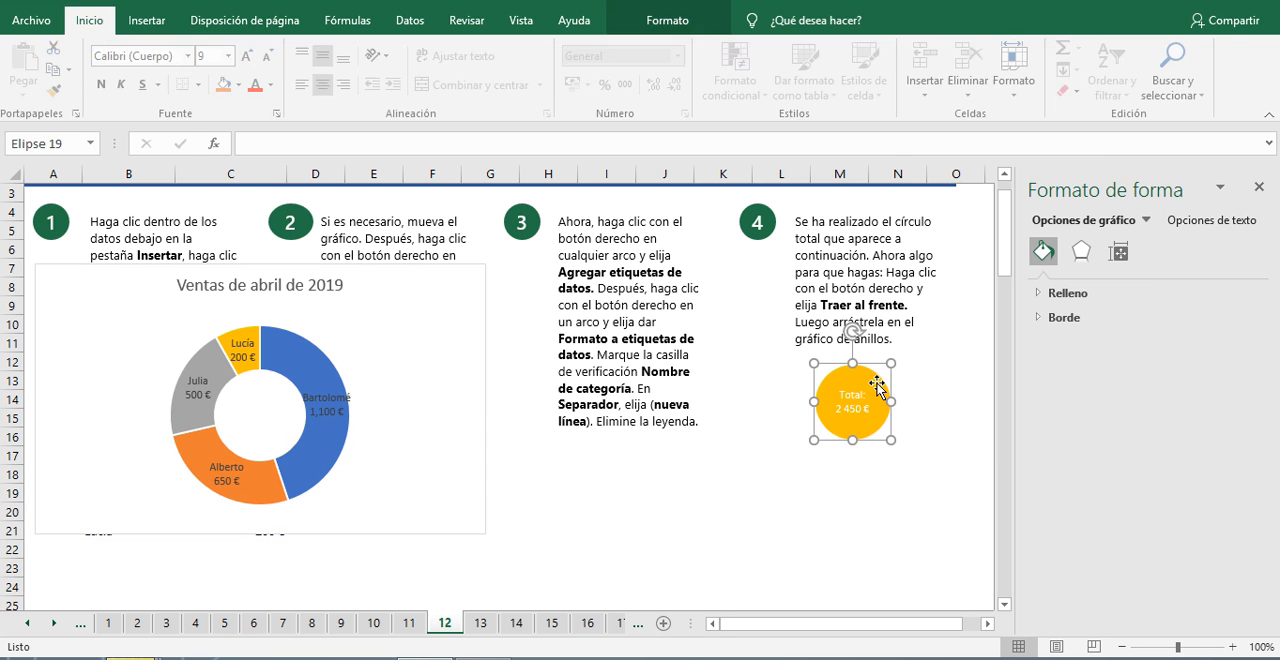
{"action": "right_click", "coordinate": [879, 389]}
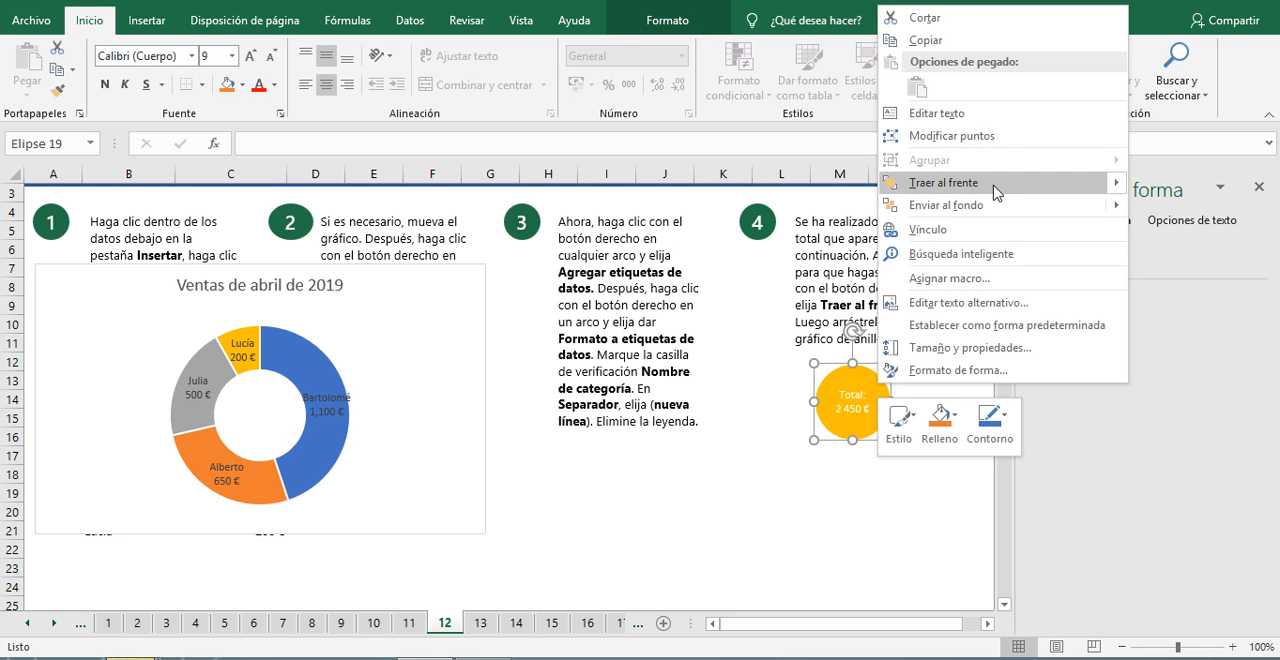
{"action": "left_click", "coordinate": [945, 183]}
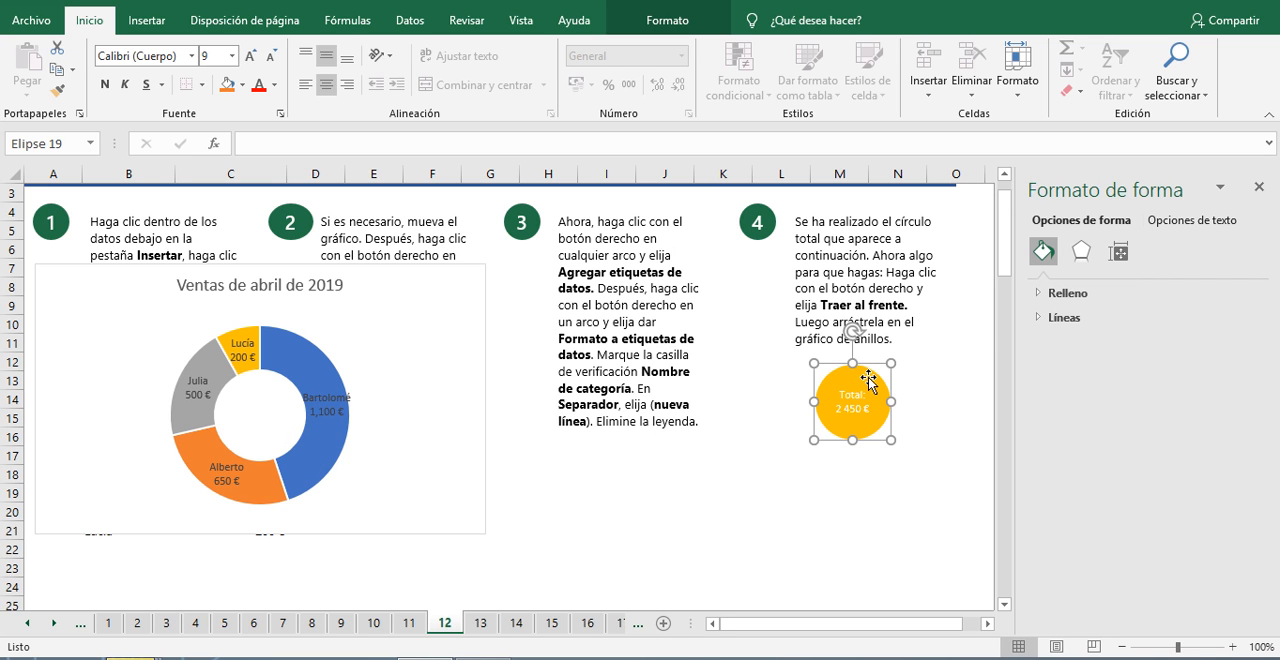
{"action": "left_click_drag", "start_coordinate": [868, 378], "coordinate": [285, 368]}
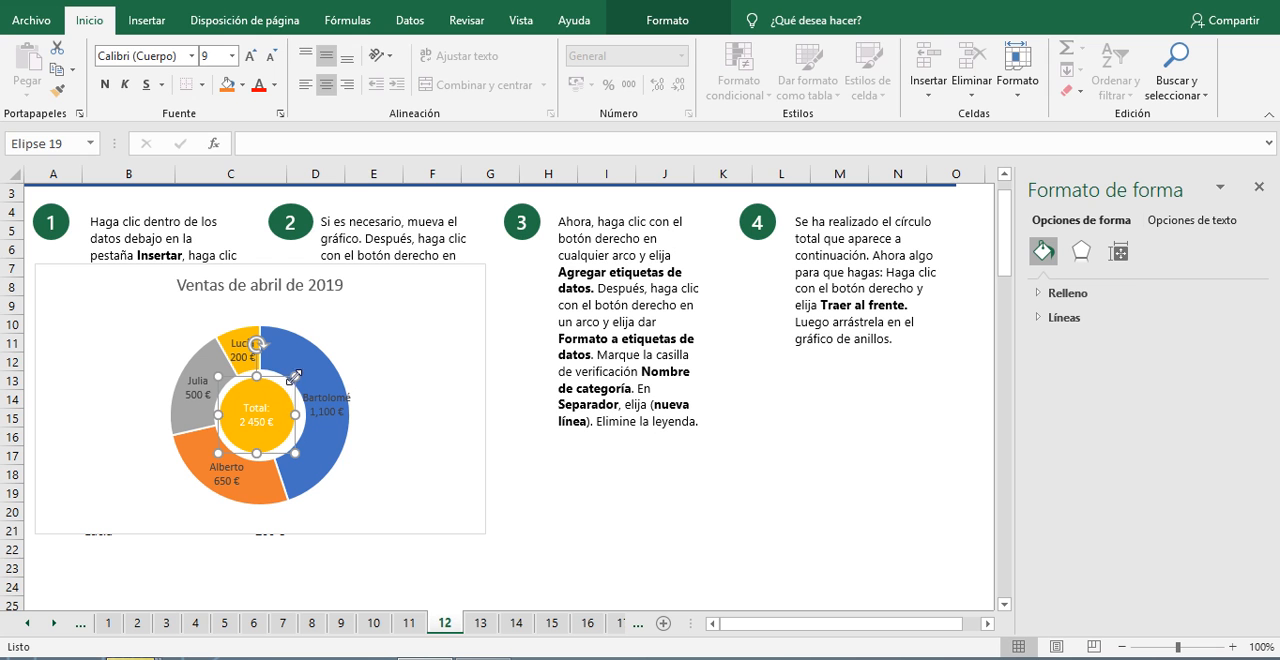
{"action": "mouse_move", "coordinate": [296, 375]}
{"action": "left_mouse_down"}
{"action": "mouse_move", "coordinate": [272, 385]}
{"action": "mouse_move", "coordinate": [271, 362]}
{"action": "mouse_move", "coordinate": [284, 366]}
{"action": "mouse_move", "coordinate": [273, 385]}
{"action": "left_mouse_up"}
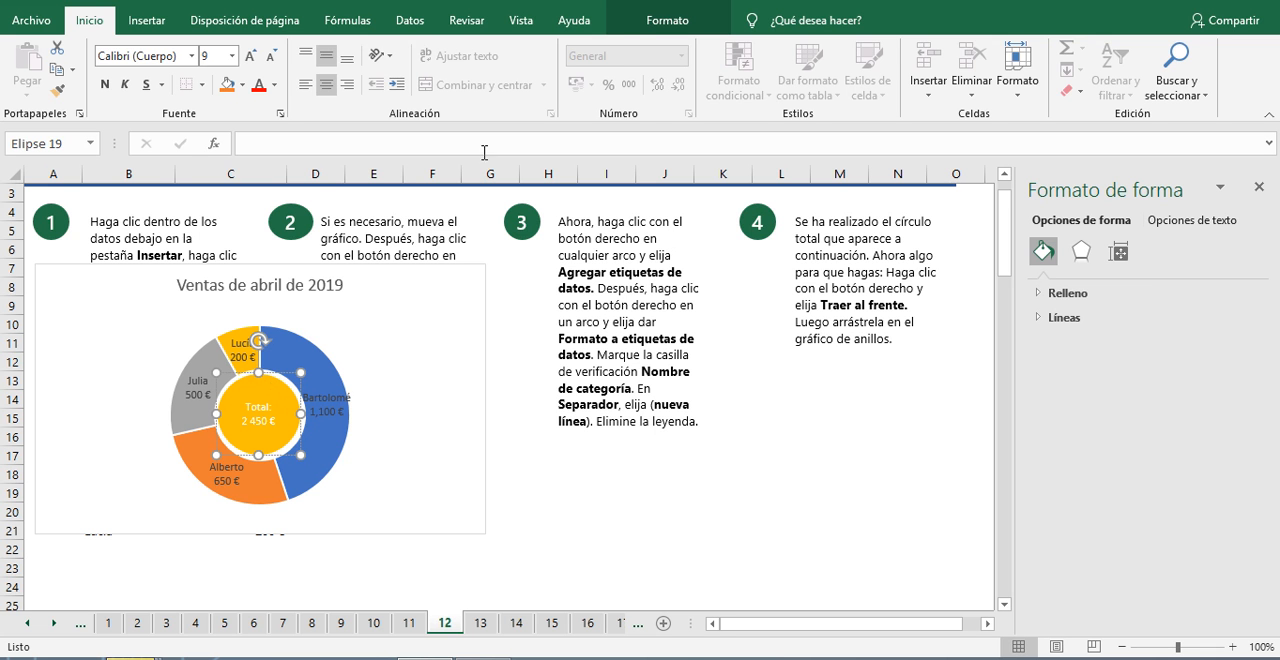
{"action": "left_click", "coordinate": [668, 26]}
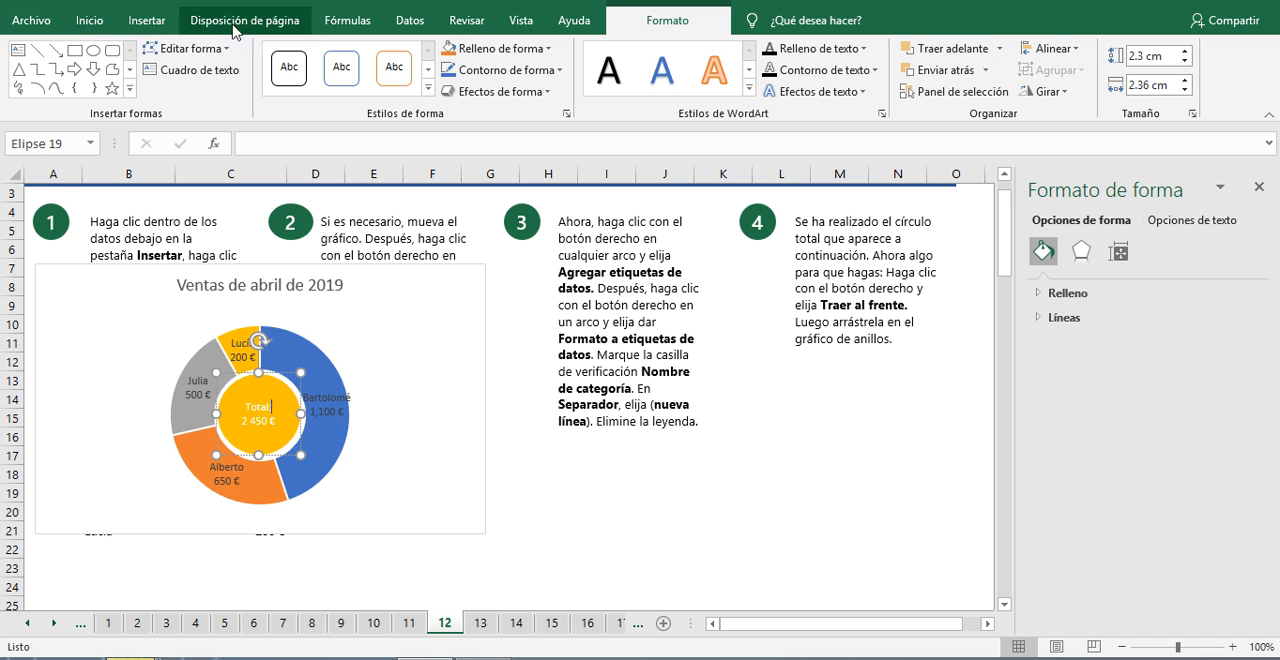
{"action": "left_click", "coordinate": [148, 22]}
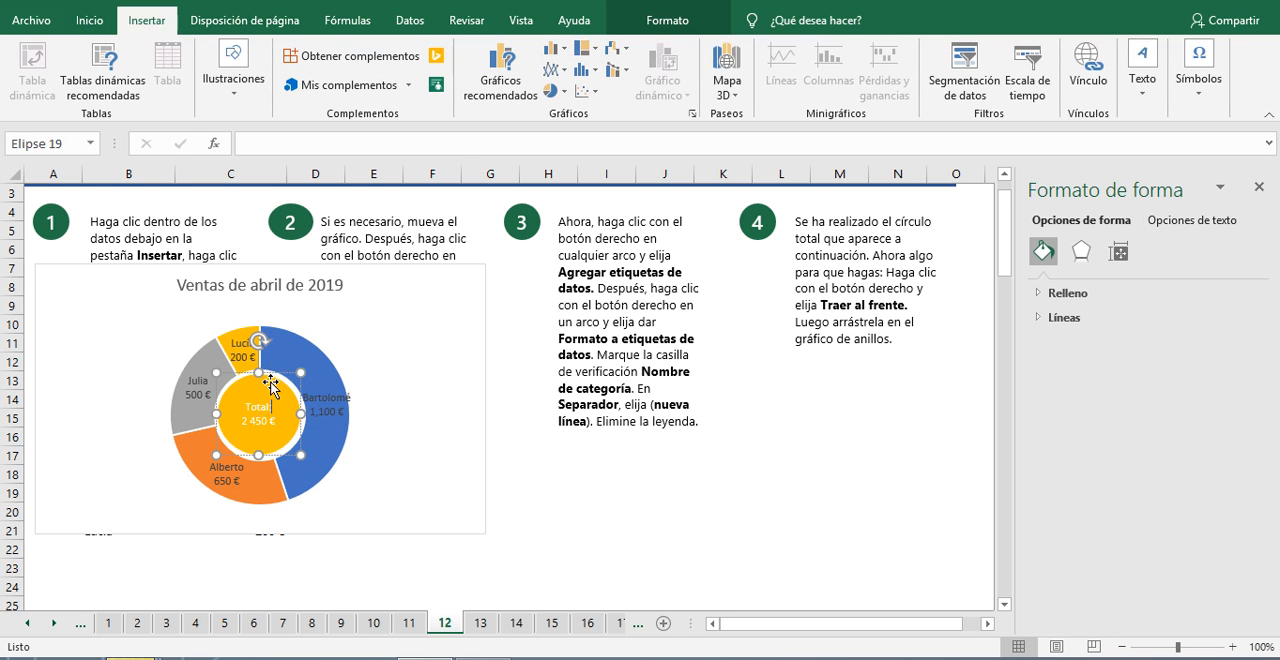
{"action": "left_click", "coordinate": [666, 22]}
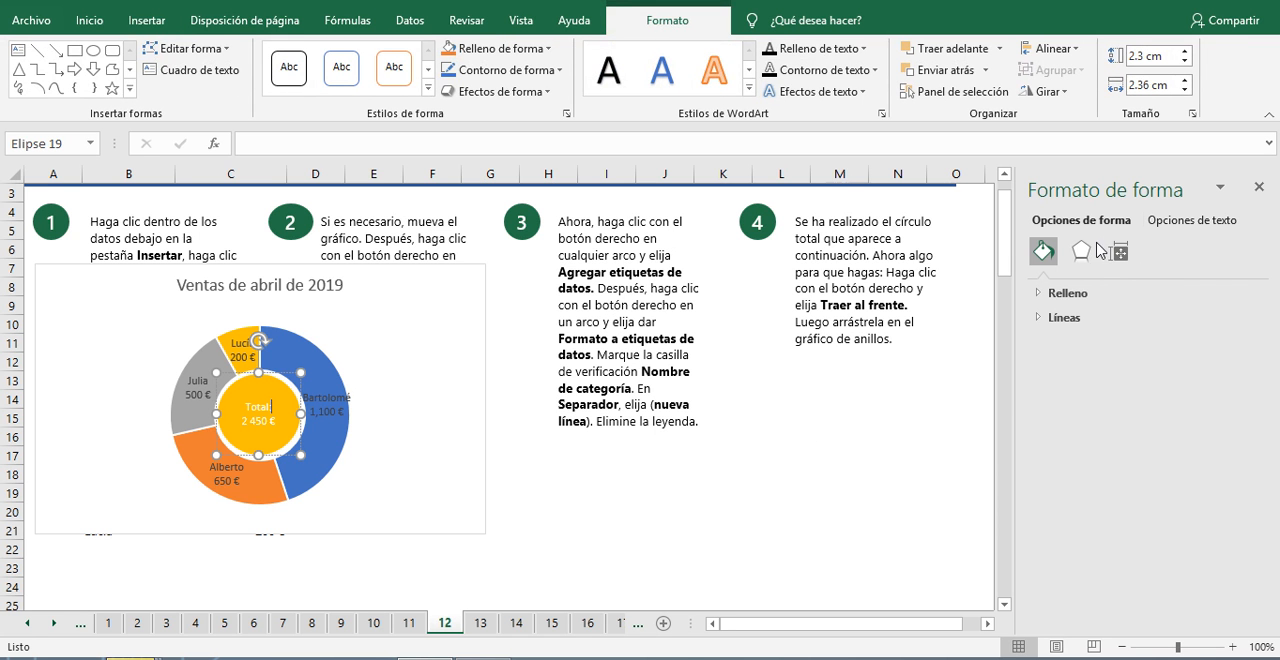
Step: Deselect the circle, close the shape formatting options, and advance past the problem examples on sheet 13 to sheet 14
{"action": "left_click", "coordinate": [820, 438]}
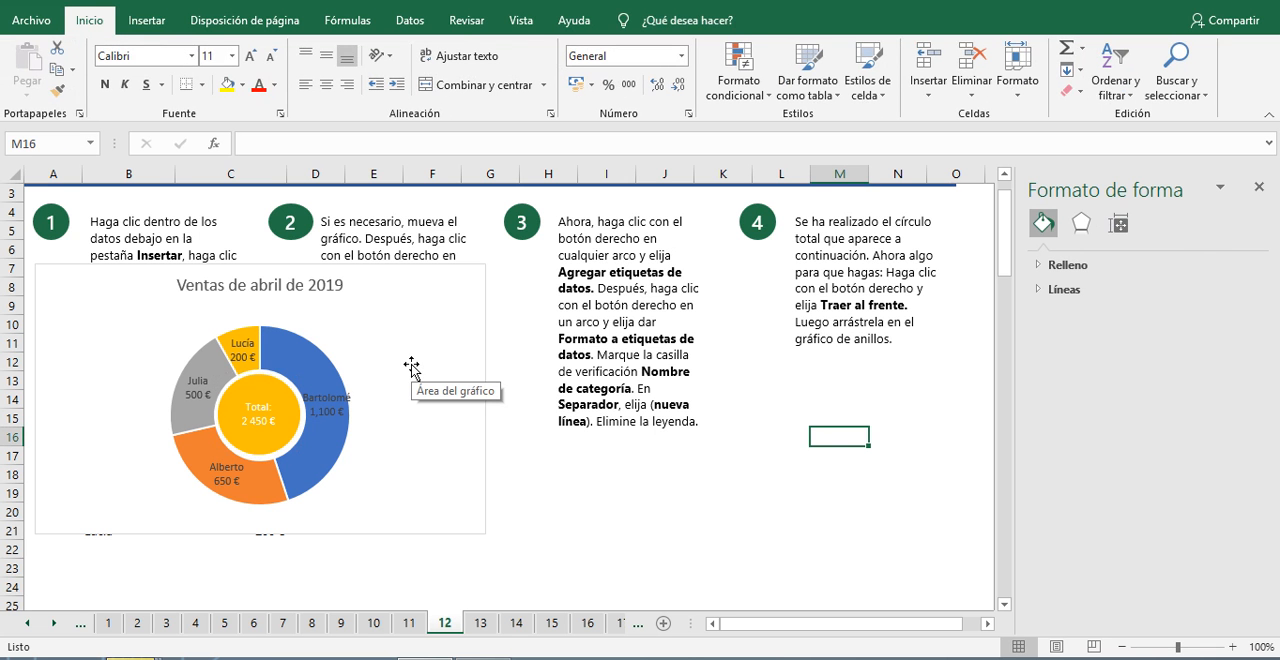
{"action": "left_click", "coordinate": [1257, 190]}
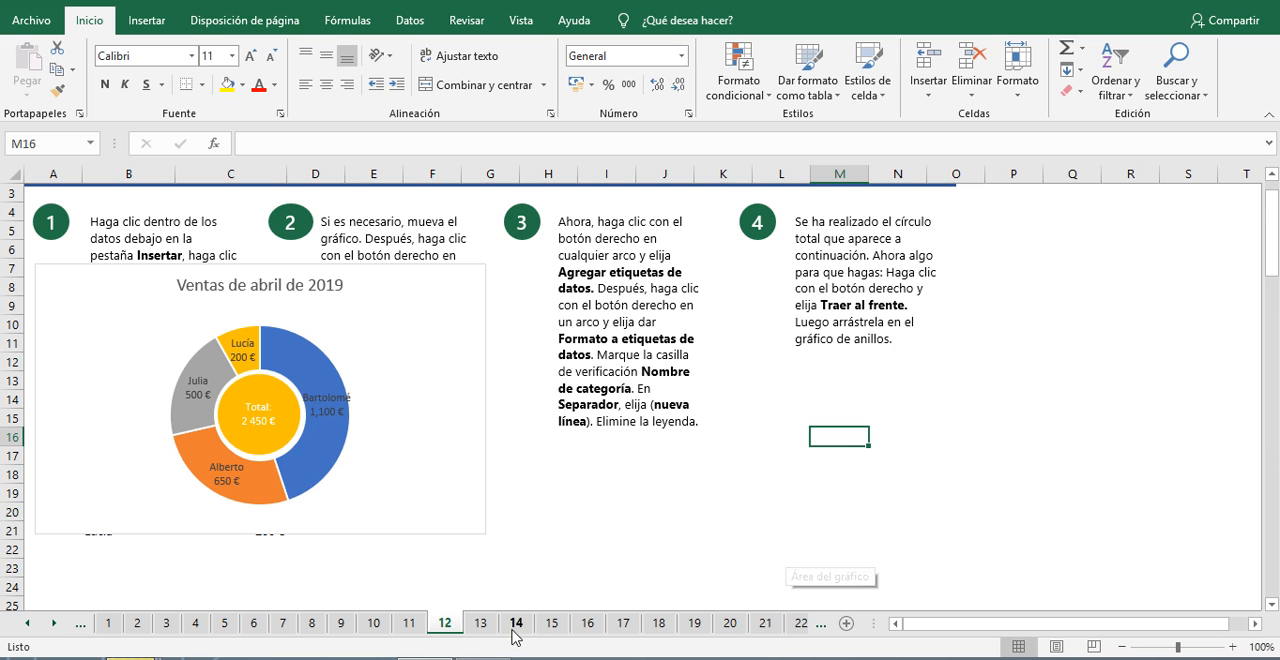
{"action": "scroll", "coordinate": [767, 501], "scroll_direction": "down", "scroll_amount": 2}
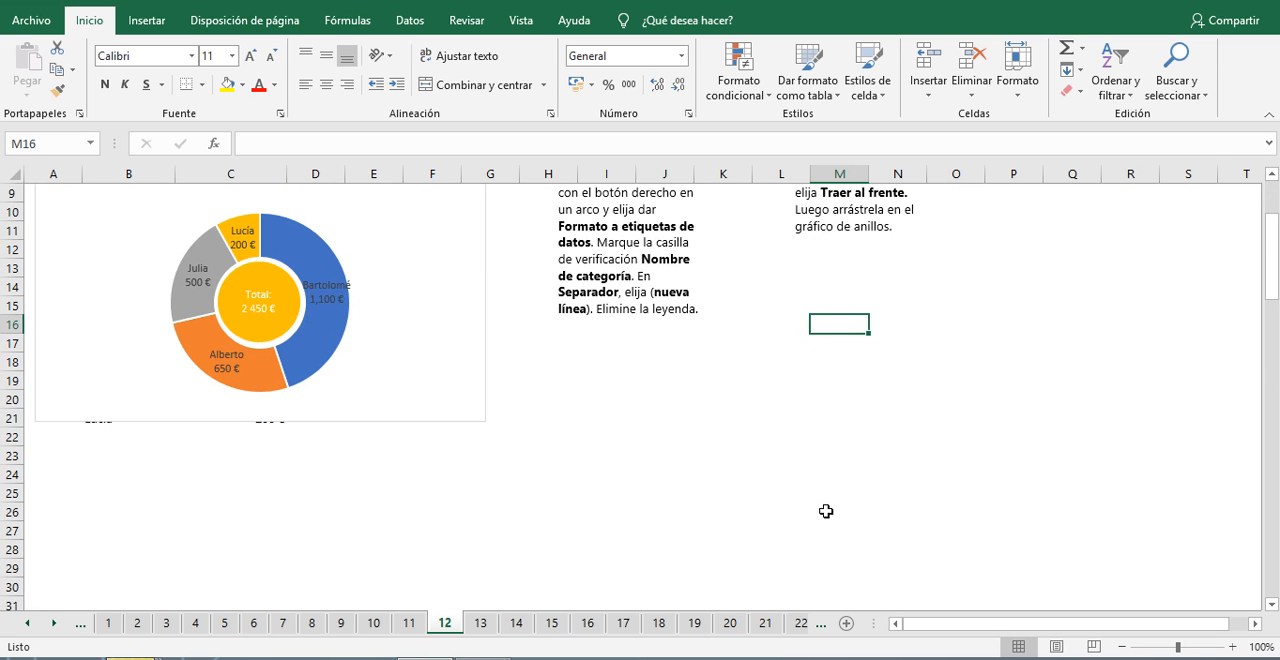
{"action": "scroll", "coordinate": [800, 490], "scroll_direction": "down", "scroll_amount": 2}
{"action": "left_click", "coordinate": [850, 594]}
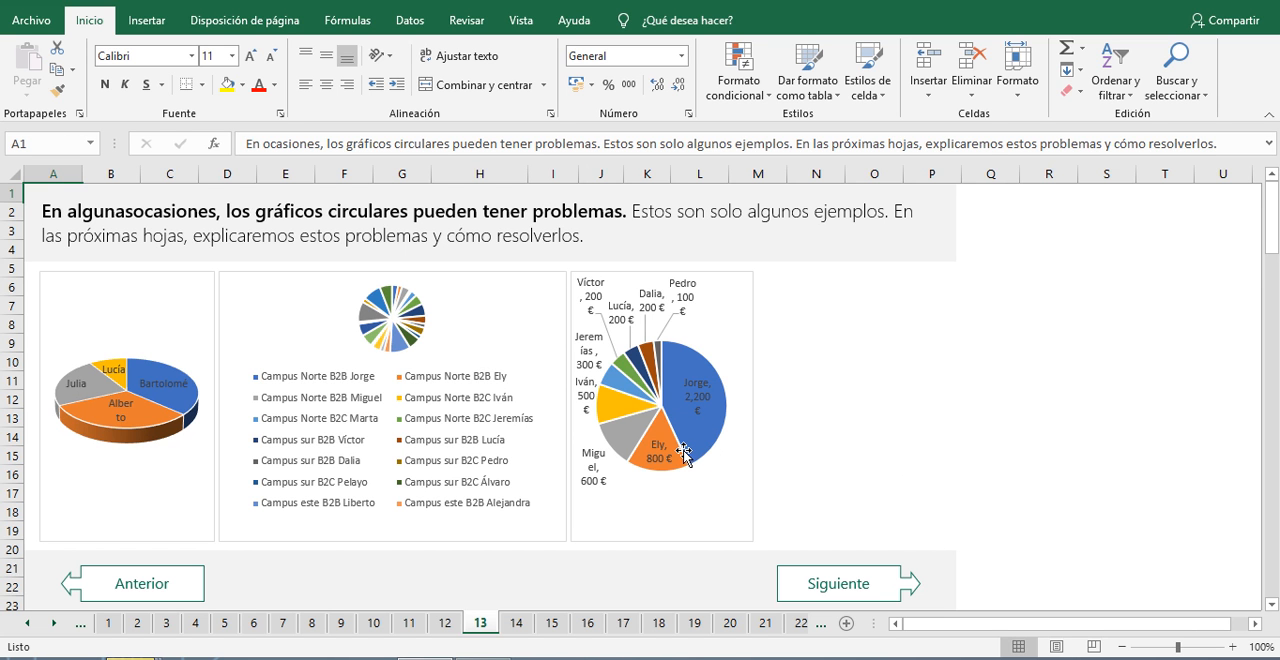
{"action": "mouse_move", "coordinate": [685, 452]}
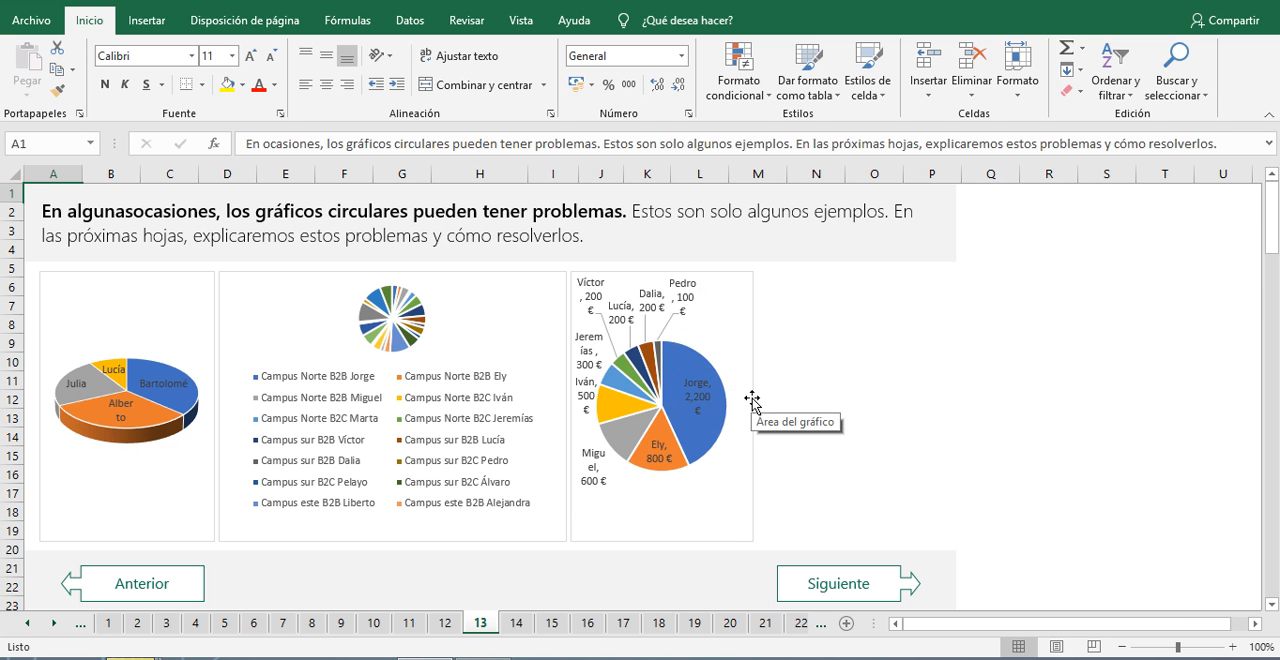
{"action": "left_click", "coordinate": [843, 582]}
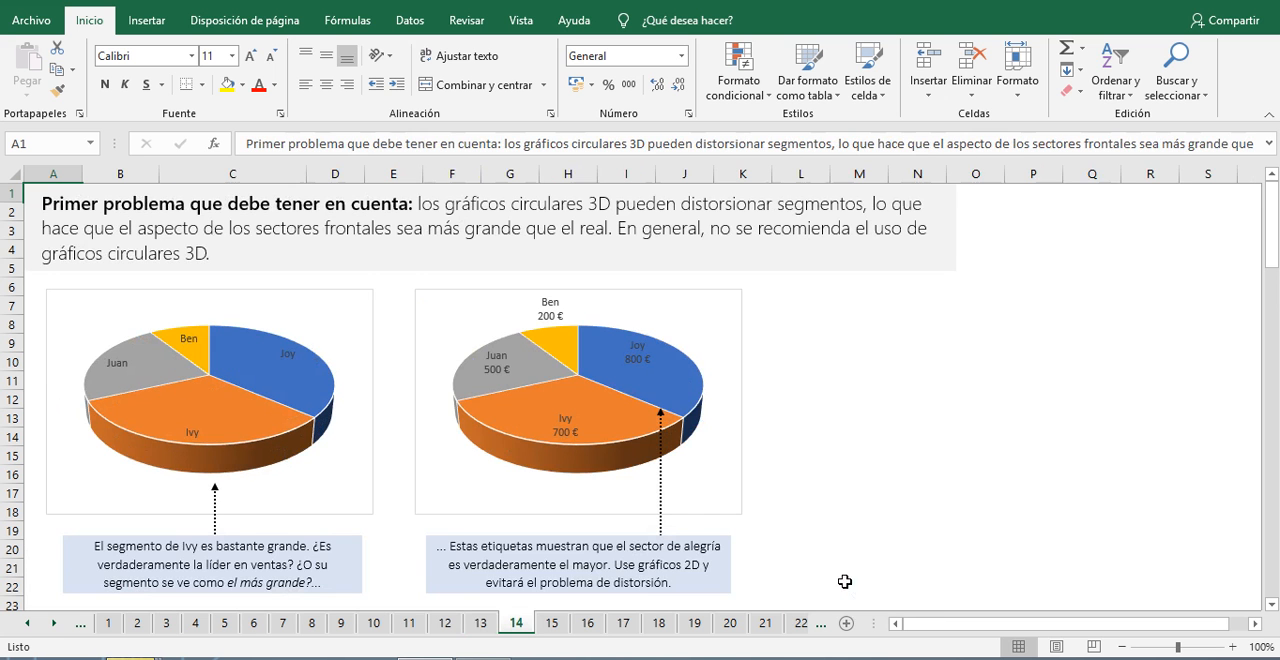
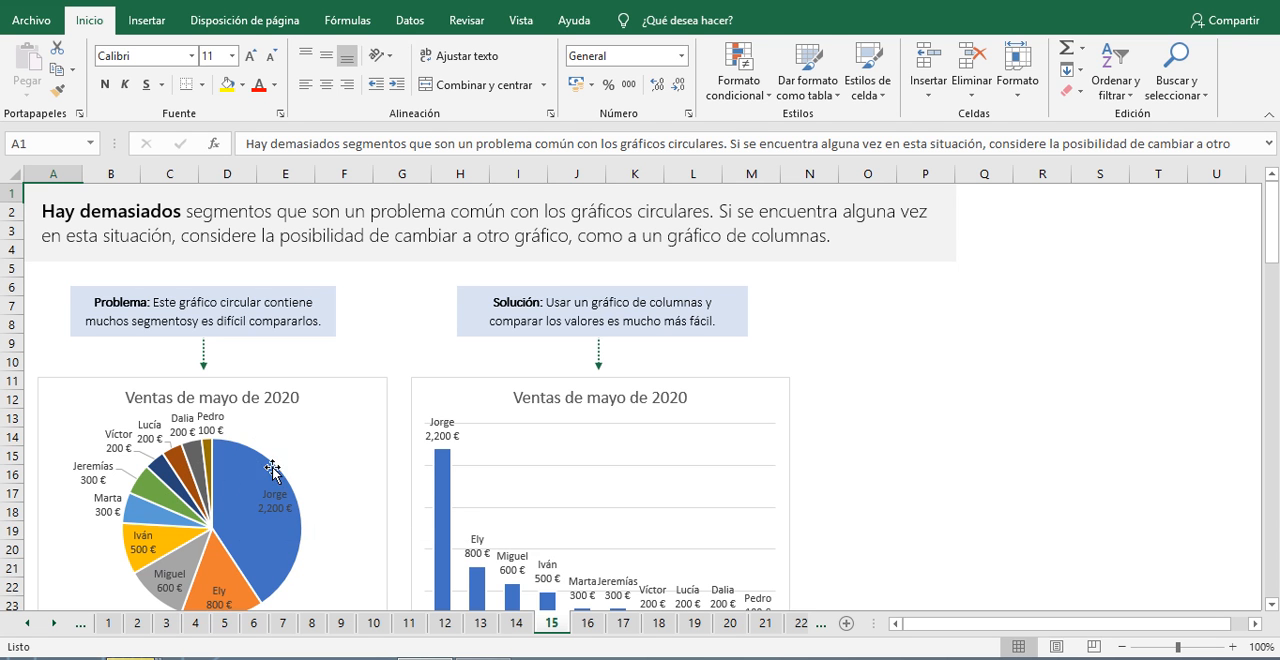
Step: Compare the May 2020 sales pie chart with its column chart solution on sheet 15, and advance to sheet 16
{"action": "scroll", "coordinate": [257, 475], "scroll_direction": "down", "scroll_amount": 2}
{"action": "scroll", "coordinate": [257, 475], "scroll_direction": "up", "scroll_amount": 1}
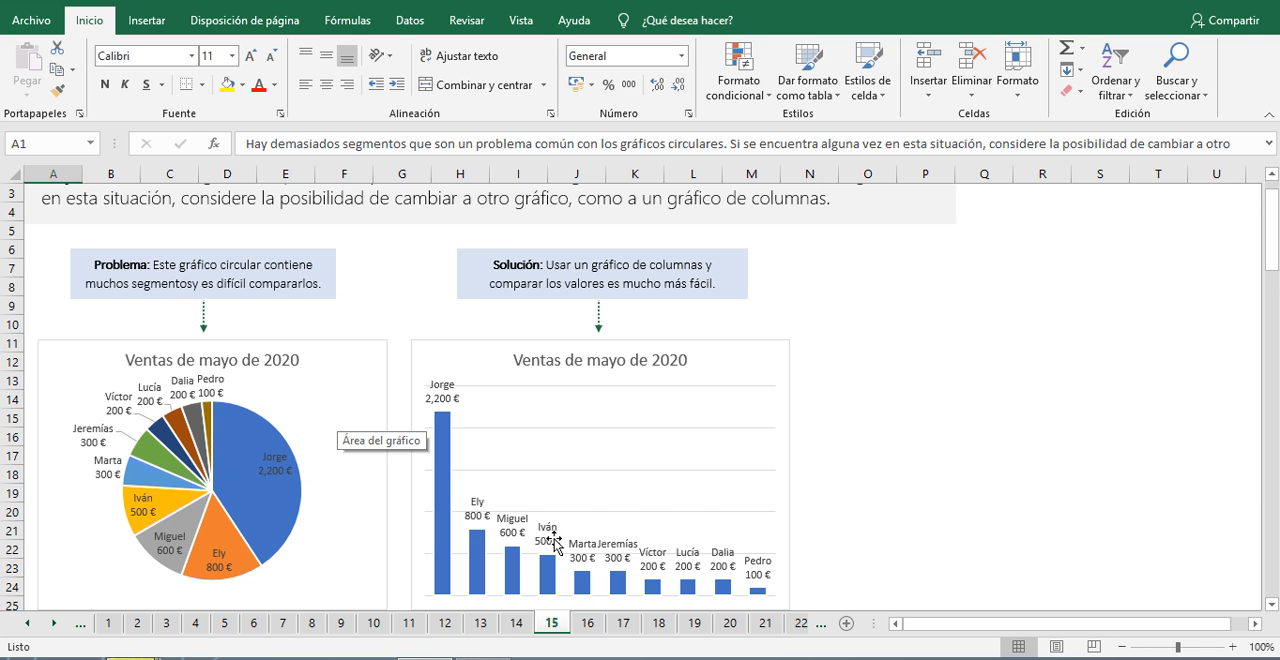
{"action": "scroll", "coordinate": [578, 508], "scroll_direction": "down", "scroll_amount": 1}
{"action": "scroll", "coordinate": [624, 494], "scroll_direction": "up", "scroll_amount": 1}
{"action": "scroll", "coordinate": [624, 494], "scroll_direction": "up", "scroll_amount": 1}
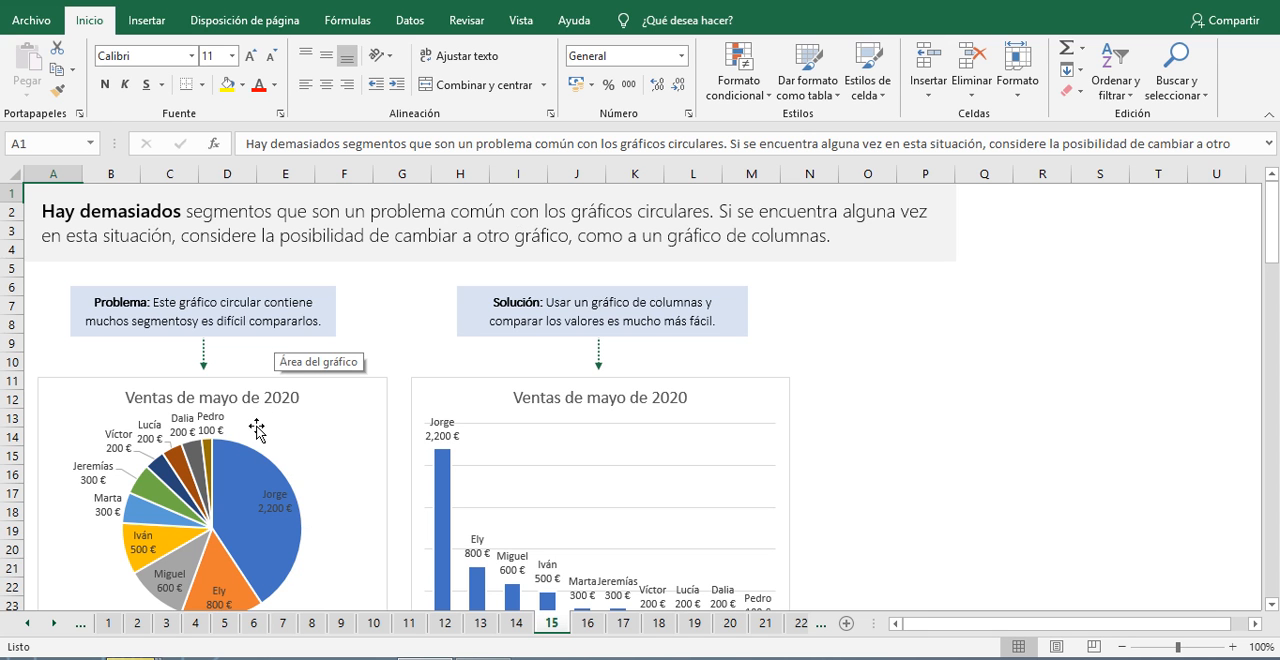
{"action": "mouse_move", "coordinate": [238, 460]}
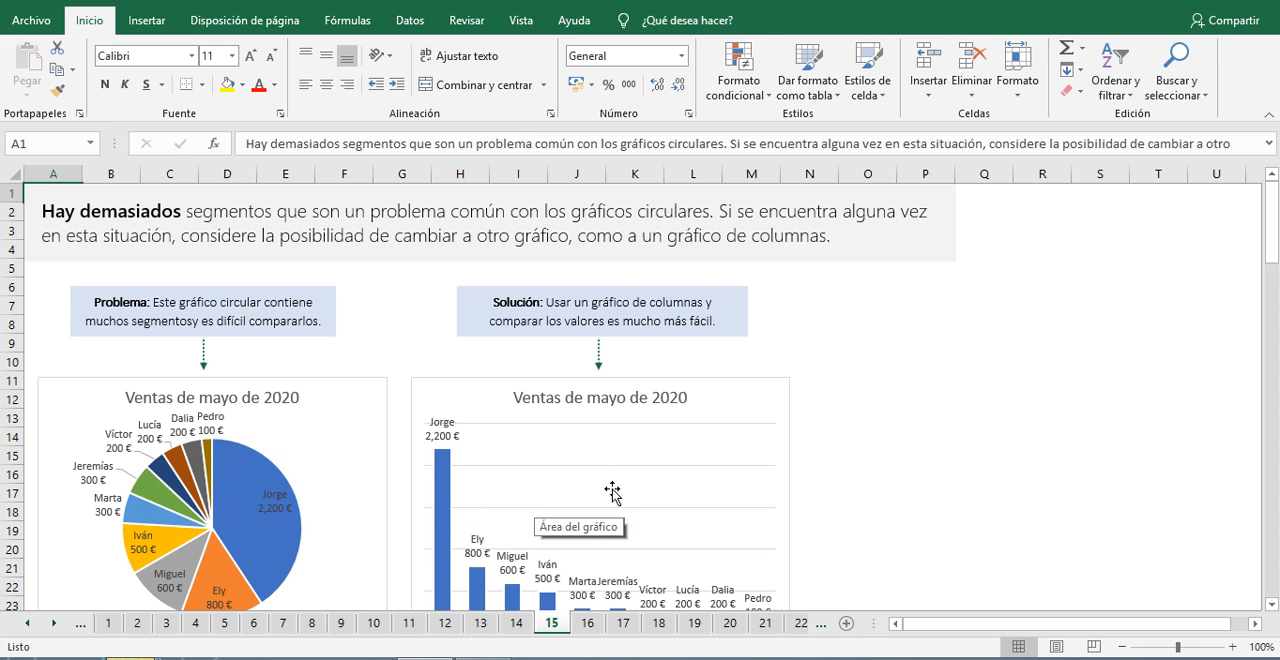
{"action": "scroll", "coordinate": [622, 486], "scroll_direction": "down", "scroll_amount": 3}
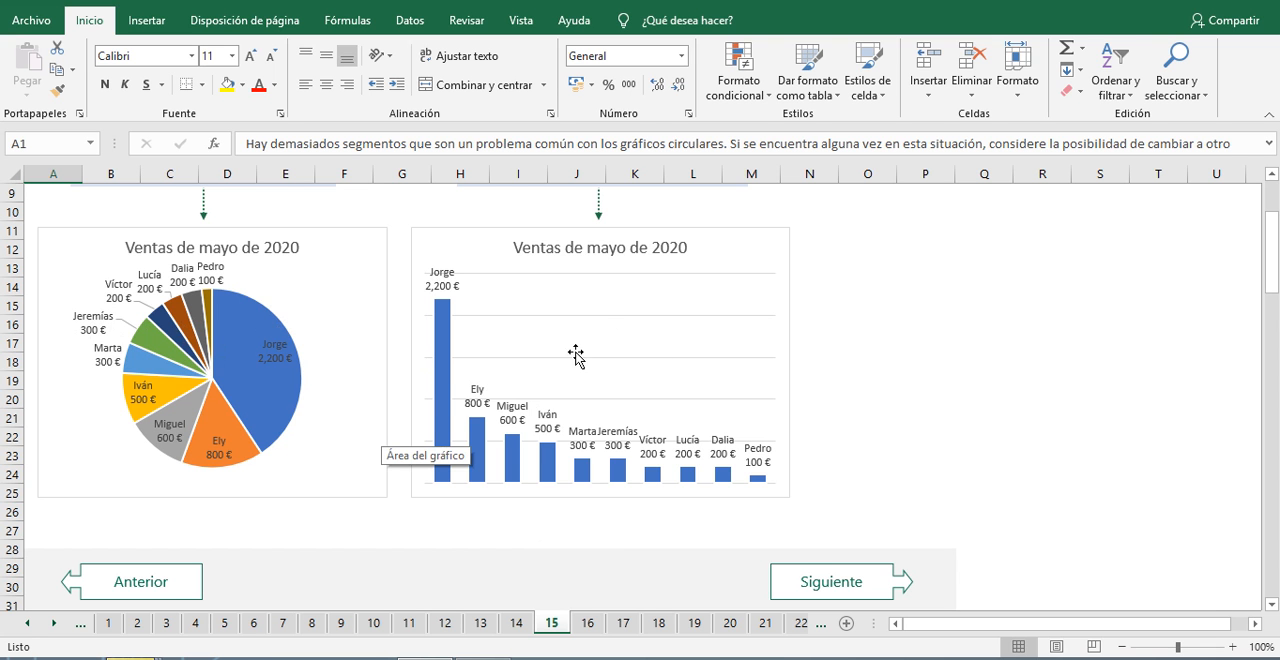
{"action": "left_click", "coordinate": [814, 580]}
Step: Read the four practice instructions on sheet 16 for changing the pie chart to a column chart
{"action": "scroll", "coordinate": [719, 509], "scroll_direction": "down", "scroll_amount": 2}
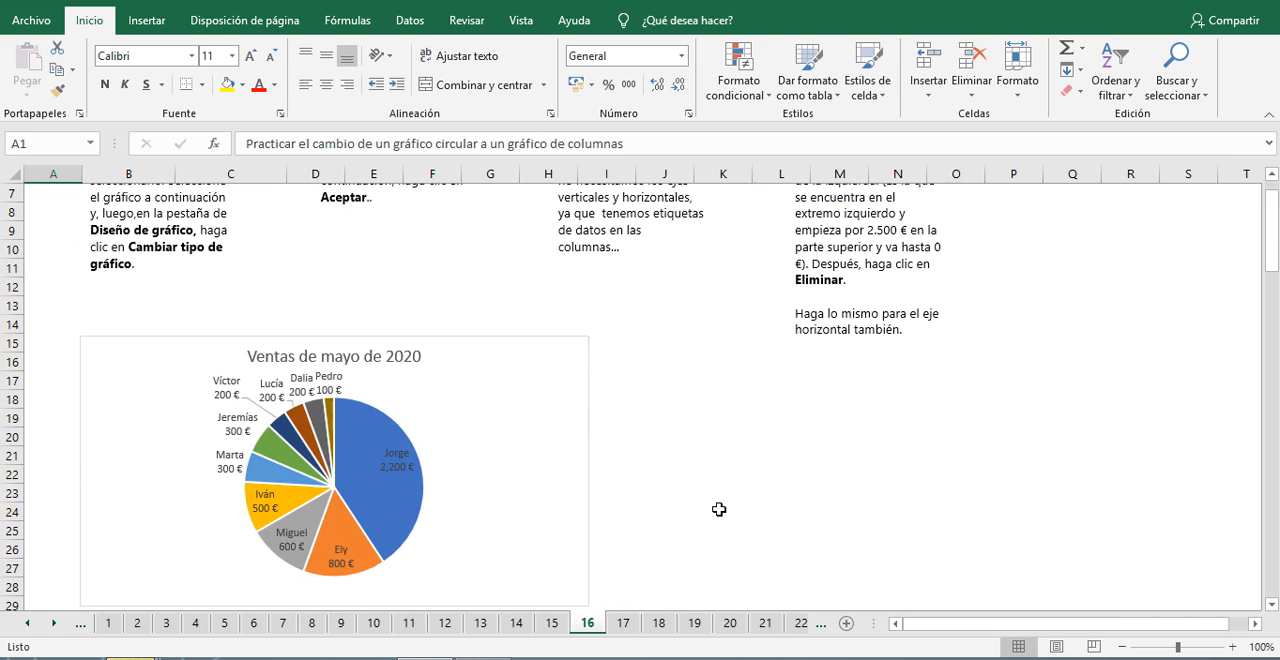
{"action": "scroll", "coordinate": [719, 509], "scroll_direction": "down", "scroll_amount": 1}
{"action": "scroll", "coordinate": [719, 509], "scroll_direction": "up", "scroll_amount": 1}
{"action": "scroll", "coordinate": [624, 499], "scroll_direction": "up", "scroll_amount": 2}
{"action": "scroll", "coordinate": [620, 493], "scroll_direction": "down", "scroll_amount": 1}
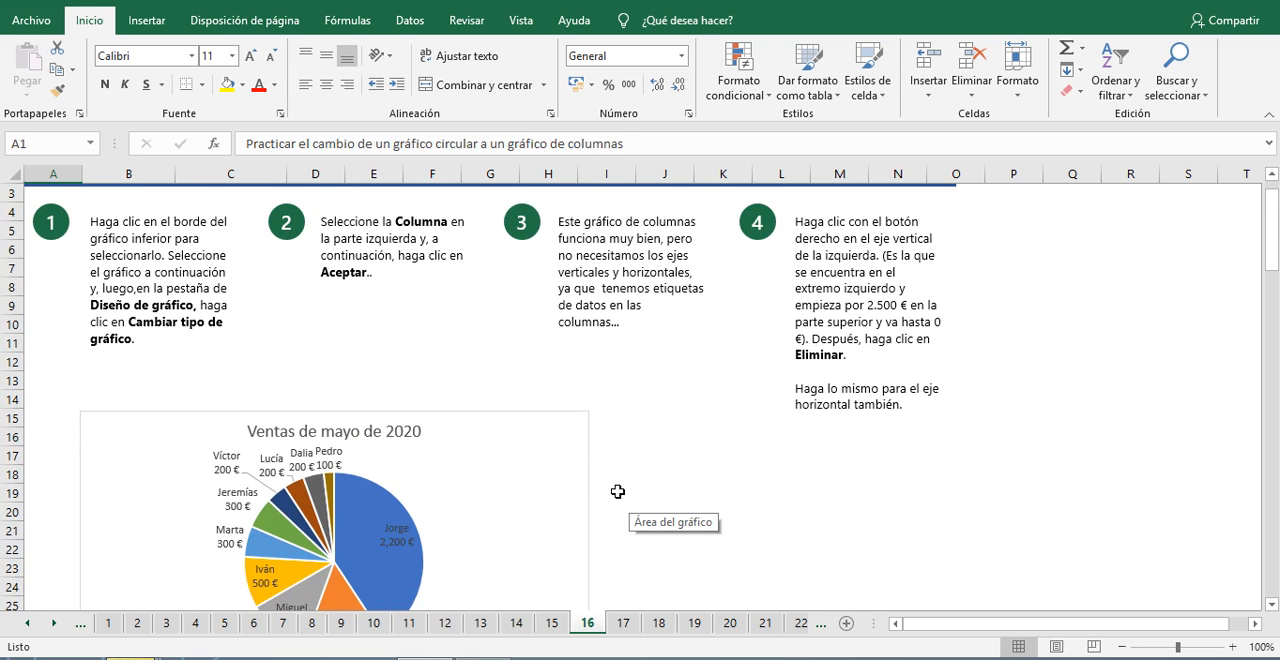
{"action": "scroll", "coordinate": [618, 492], "scroll_direction": "up", "scroll_amount": 1}
{"action": "scroll", "coordinate": [616, 491], "scroll_direction": "down", "scroll_amount": 1}
{"action": "scroll", "coordinate": [615, 490], "scroll_direction": "down", "scroll_amount": 1}
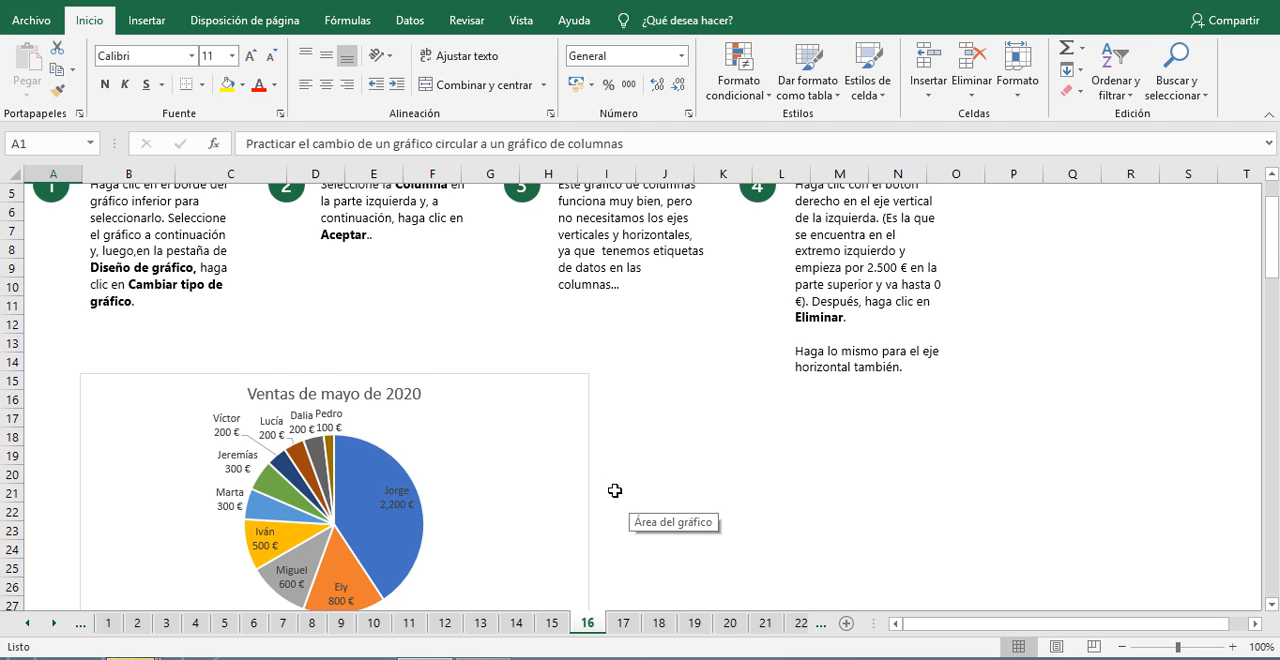
Step: Change the May 2020 sales pie chart on sheet 16 to the Columnas agrupadas chart type, using the single-colour layout
{"action": "left_click", "coordinate": [491, 532]}
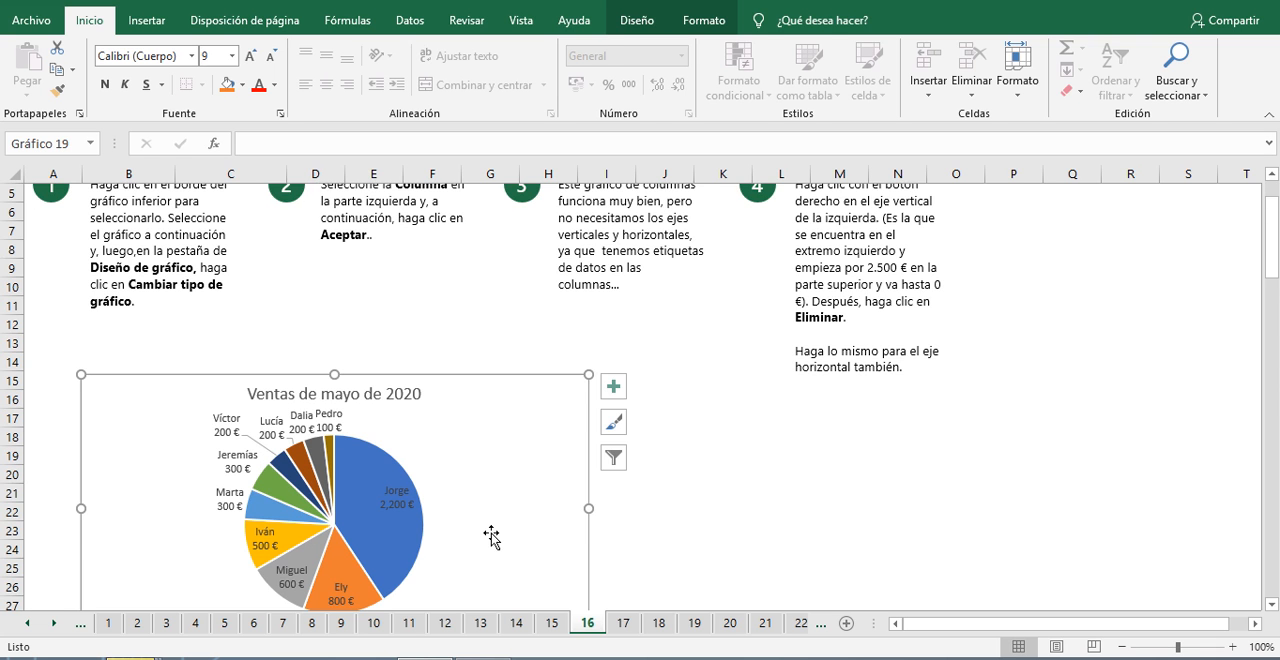
{"action": "scroll", "coordinate": [491, 537], "scroll_direction": "up", "scroll_amount": 1}
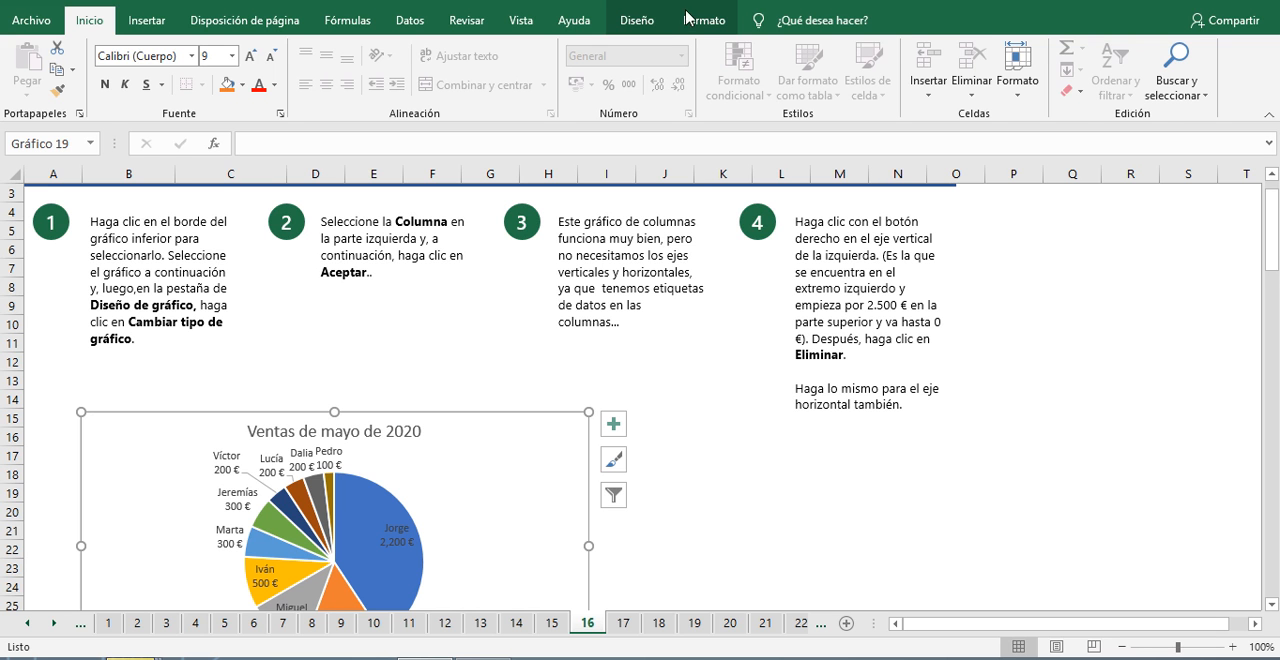
{"action": "left_click", "coordinate": [642, 21]}
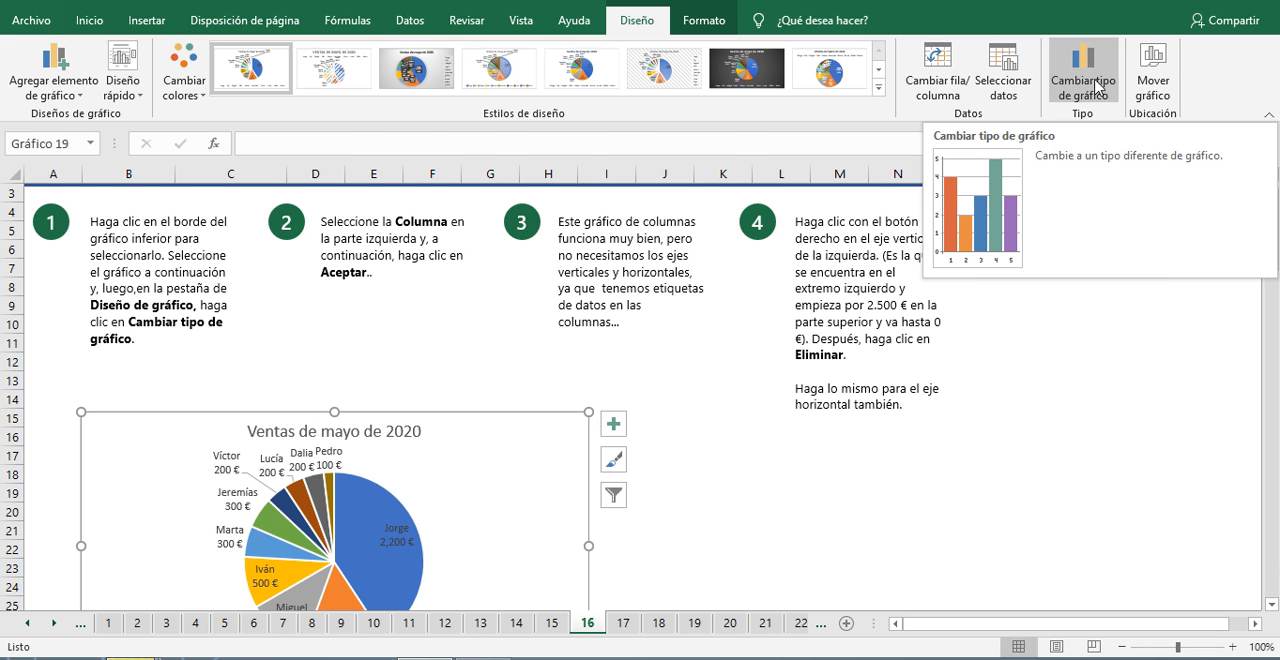
{"action": "left_click", "coordinate": [1097, 88]}
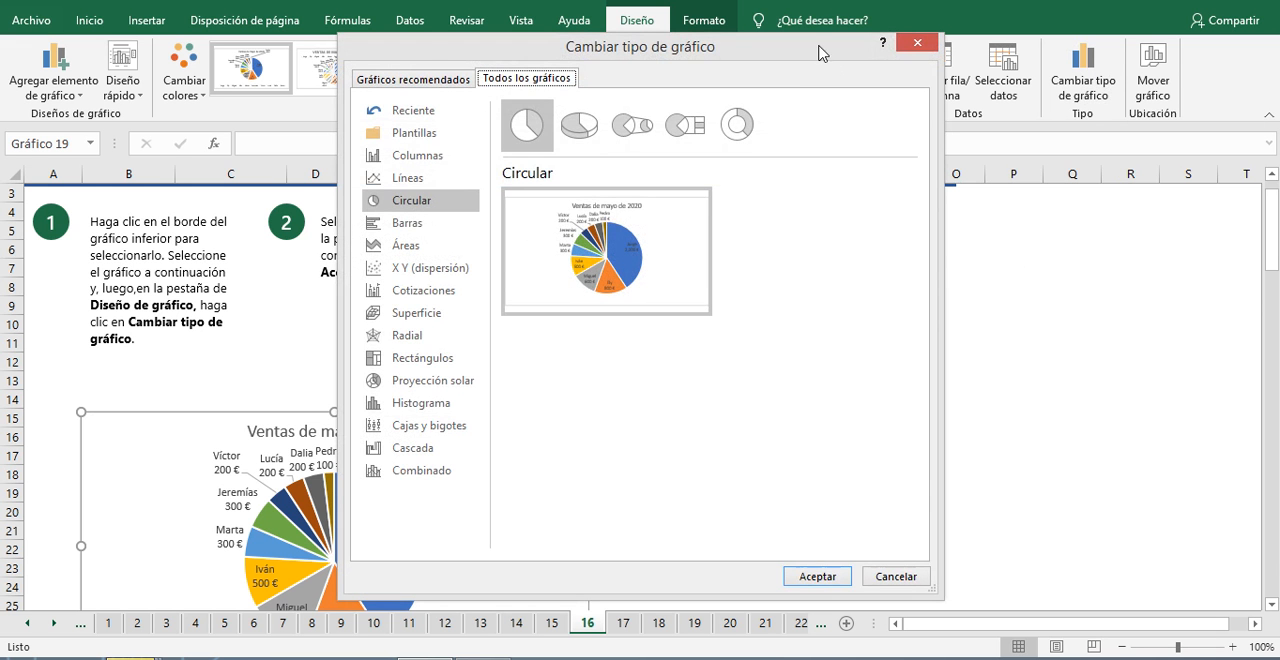
{"action": "left_click_drag", "start_coordinate": [826, 48], "coordinate": [1160, 118]}
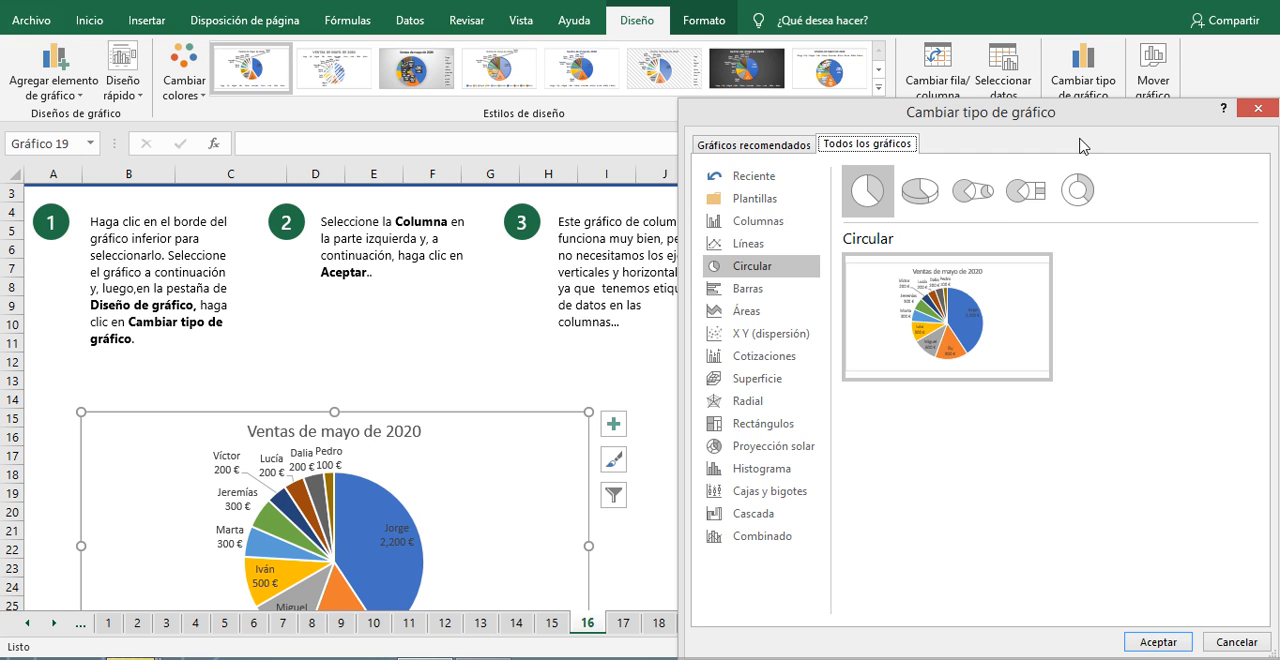
{"action": "left_click", "coordinate": [777, 226]}
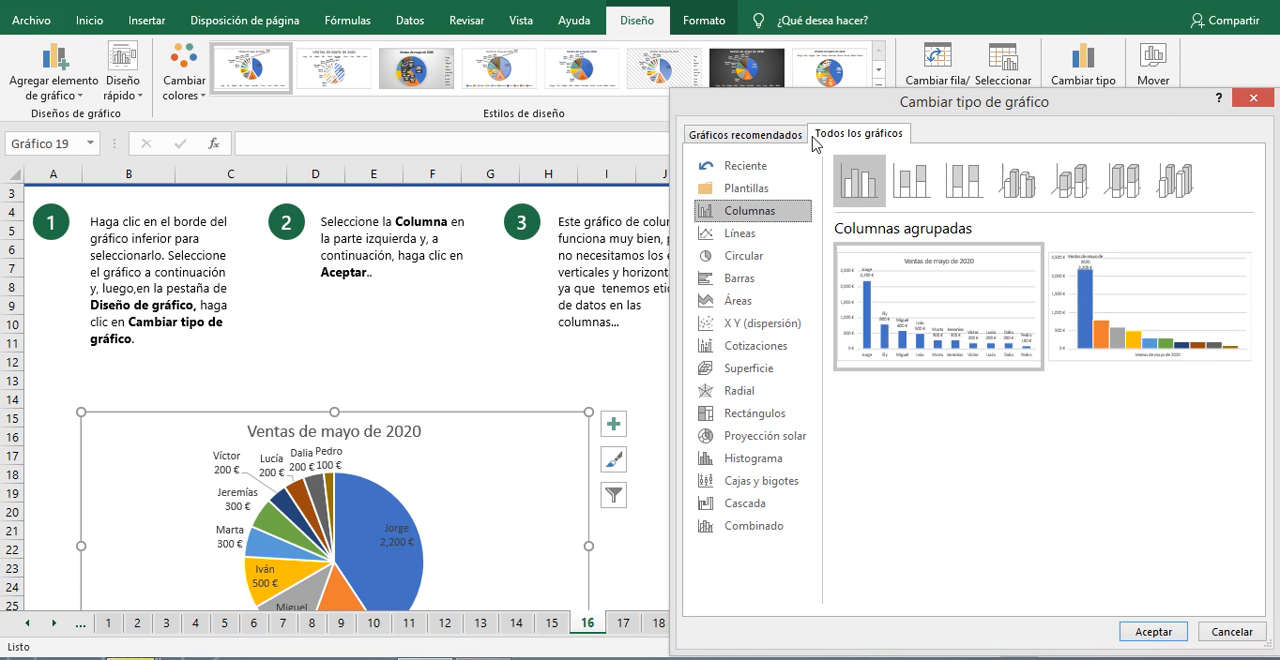
{"action": "left_click_drag", "start_coordinate": [856, 114], "coordinate": [676, 55]}
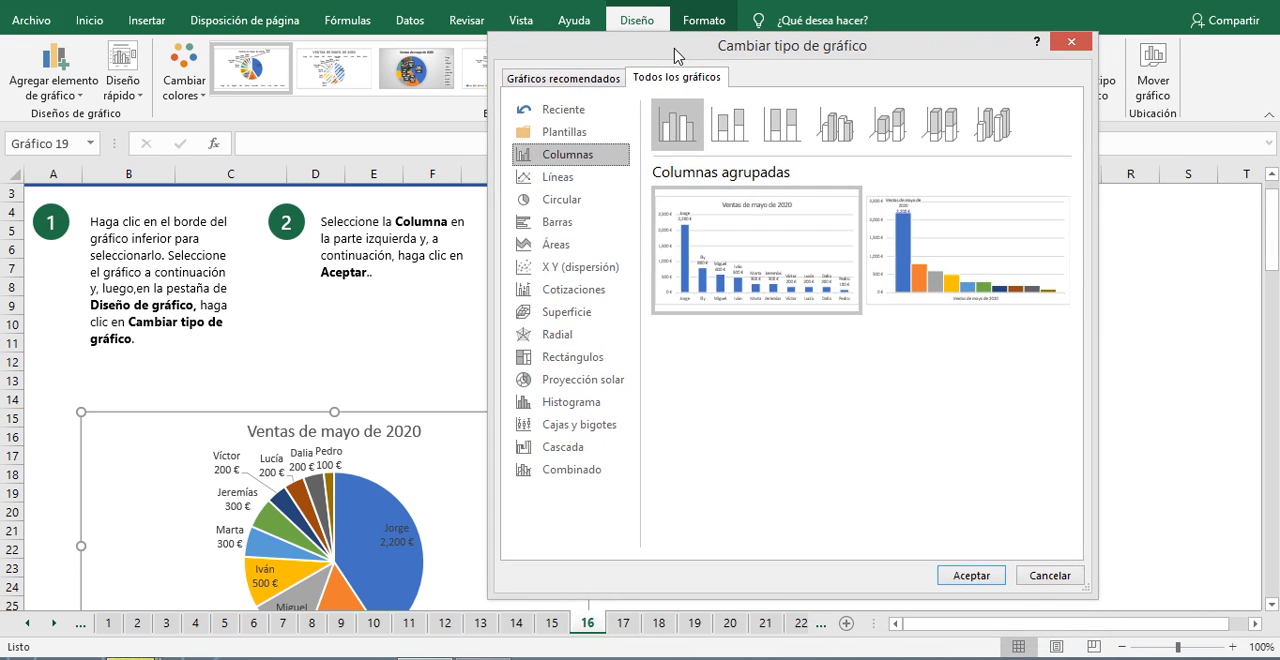
{"action": "left_click", "coordinate": [971, 576]}
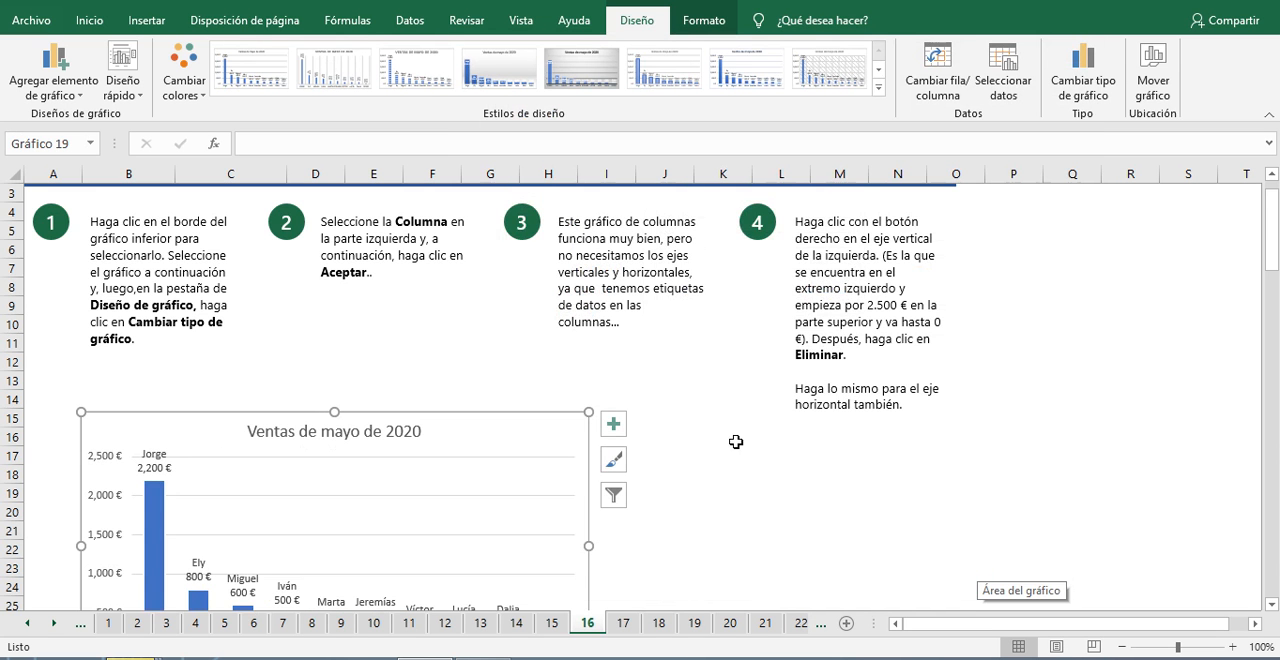
Step: Move the May 2020 column chart up so it starts at about row 8, and deselect it
{"action": "scroll", "coordinate": [714, 414], "scroll_direction": "down", "scroll_amount": 4}
{"action": "scroll", "coordinate": [509, 434], "scroll_direction": "up", "scroll_amount": 3}
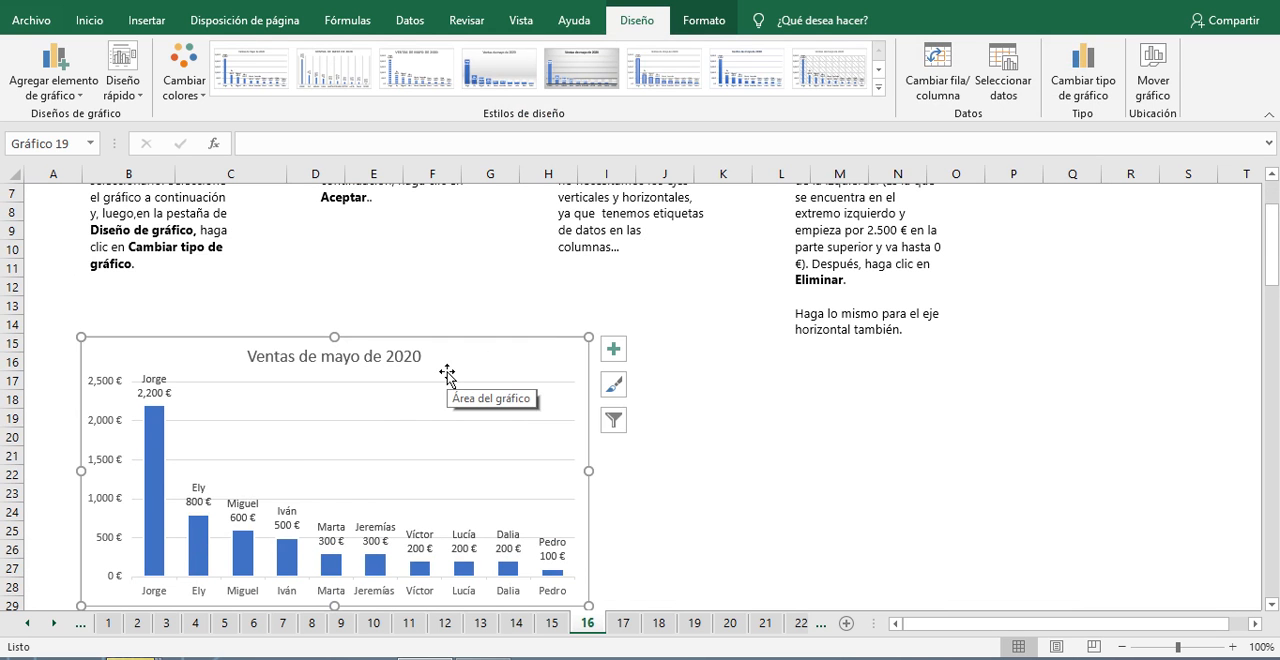
{"action": "scroll", "coordinate": [429, 409], "scroll_direction": "down", "scroll_amount": 2}
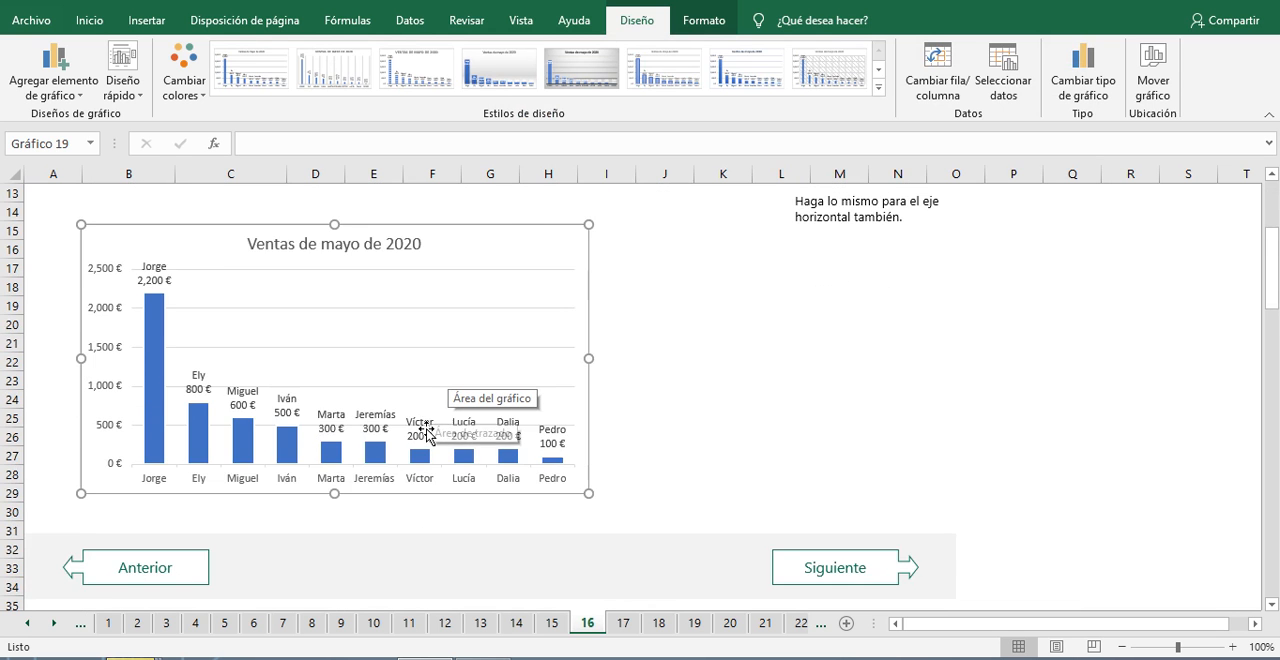
{"action": "scroll", "coordinate": [425, 432], "scroll_direction": "up", "scroll_amount": 2}
{"action": "scroll", "coordinate": [425, 432], "scroll_direction": "up", "scroll_amount": 2}
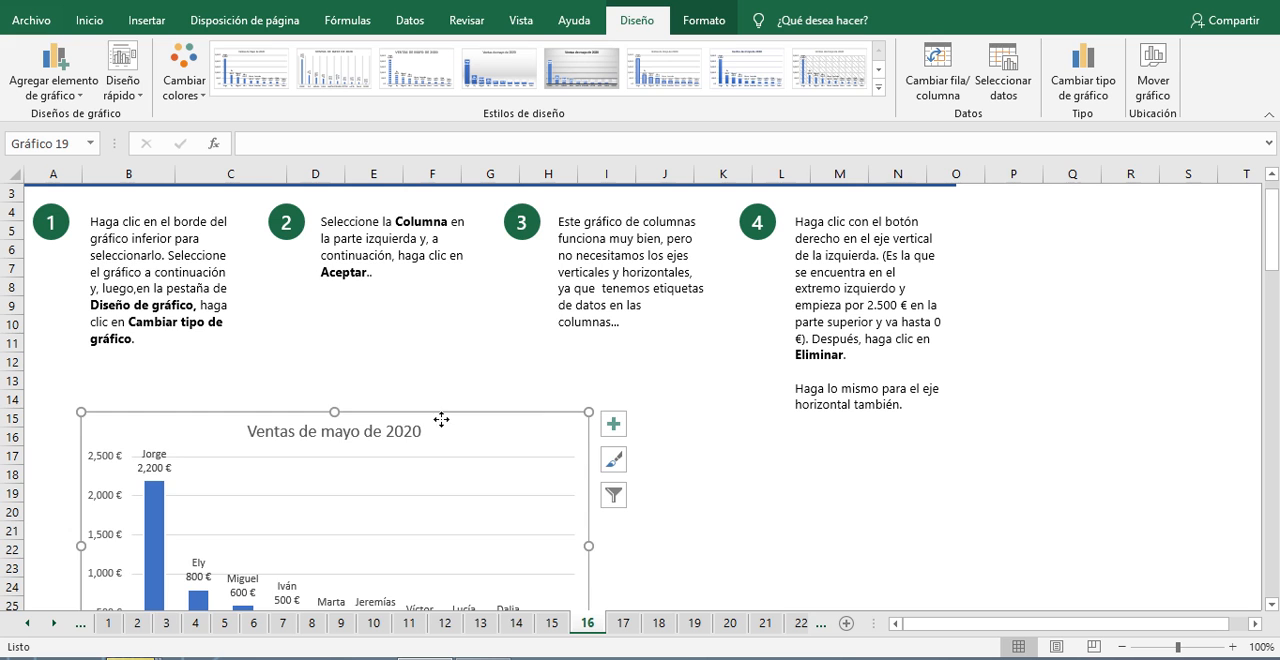
{"action": "mouse_move", "coordinate": [443, 421]}
{"action": "left_mouse_down"}
{"action": "mouse_move", "coordinate": [435, 341]}
{"action": "mouse_move", "coordinate": [478, 236]}
{"action": "mouse_move", "coordinate": [390, 272]}
{"action": "mouse_move", "coordinate": [348, 245]}
{"action": "mouse_move", "coordinate": [350, 256]}
{"action": "mouse_move", "coordinate": [443, 266]}
{"action": "mouse_move", "coordinate": [460, 340]}
{"action": "mouse_move", "coordinate": [443, 252]}
{"action": "mouse_move", "coordinate": [471, 303]}
{"action": "mouse_move", "coordinate": [465, 286]}
{"action": "left_mouse_up"}
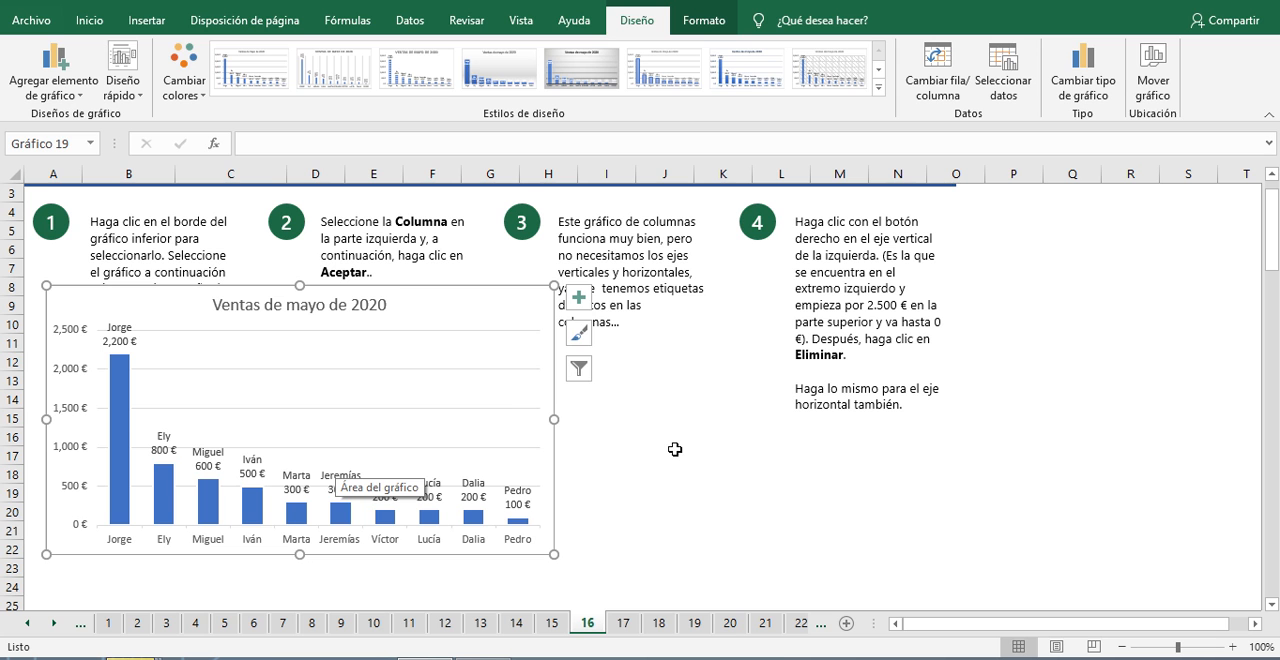
{"action": "left_click", "coordinate": [763, 494]}
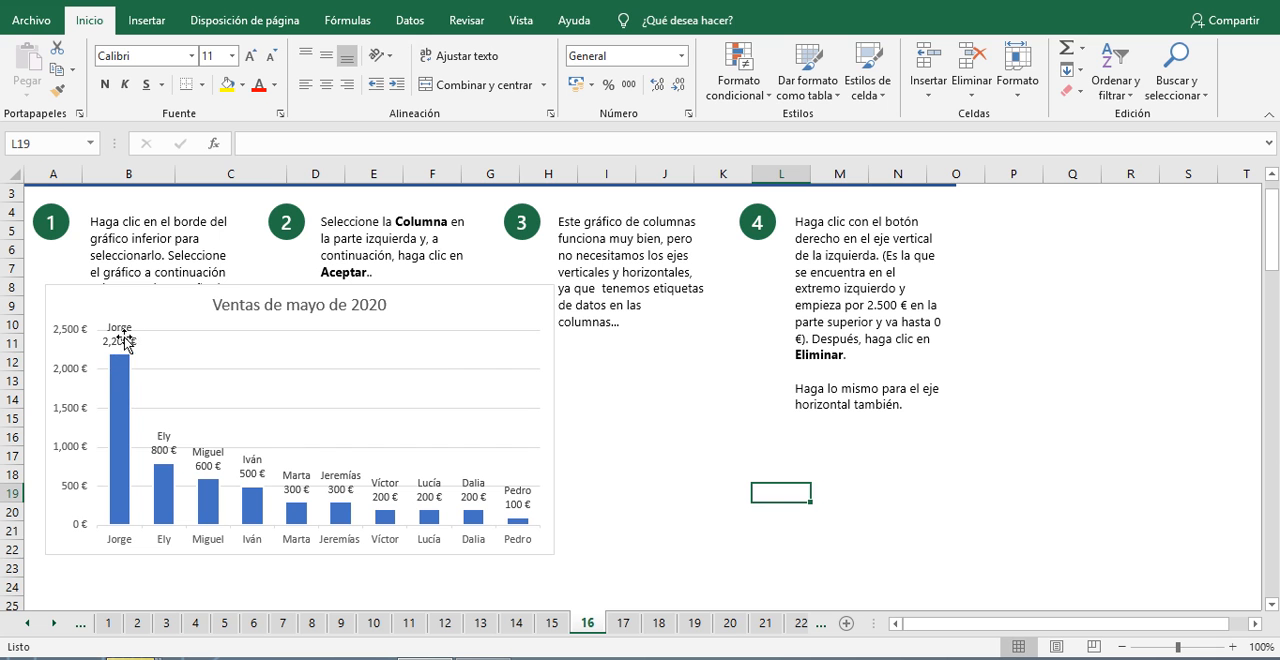
Step: Delete the vertical value axis and the horizontal category axis from the May 2020 column chart
{"action": "left_click", "coordinate": [64, 342]}
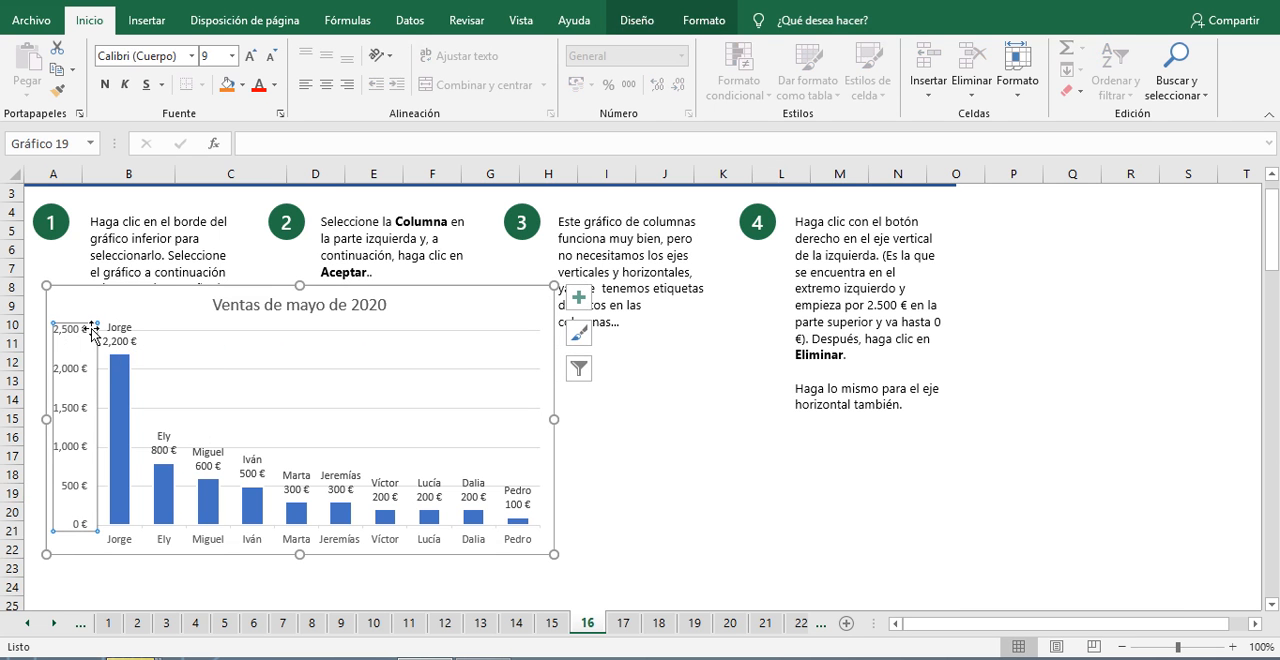
{"action": "key", "text": "Delete"}
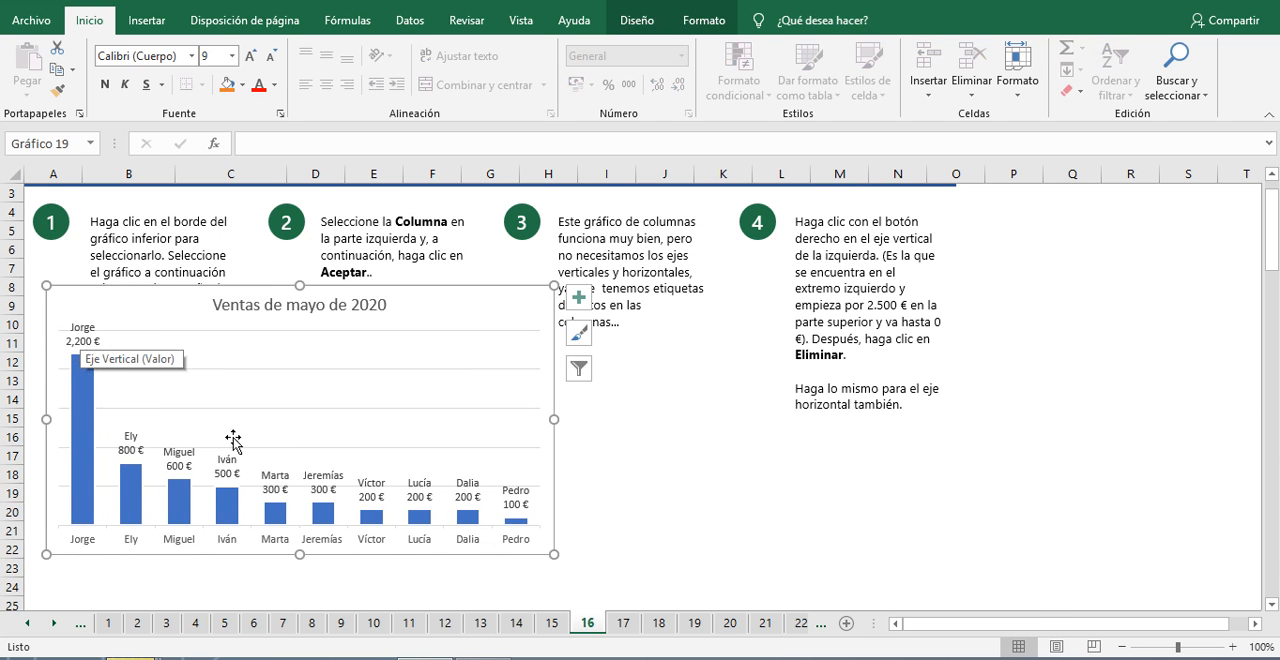
{"action": "left_click", "coordinate": [320, 543]}
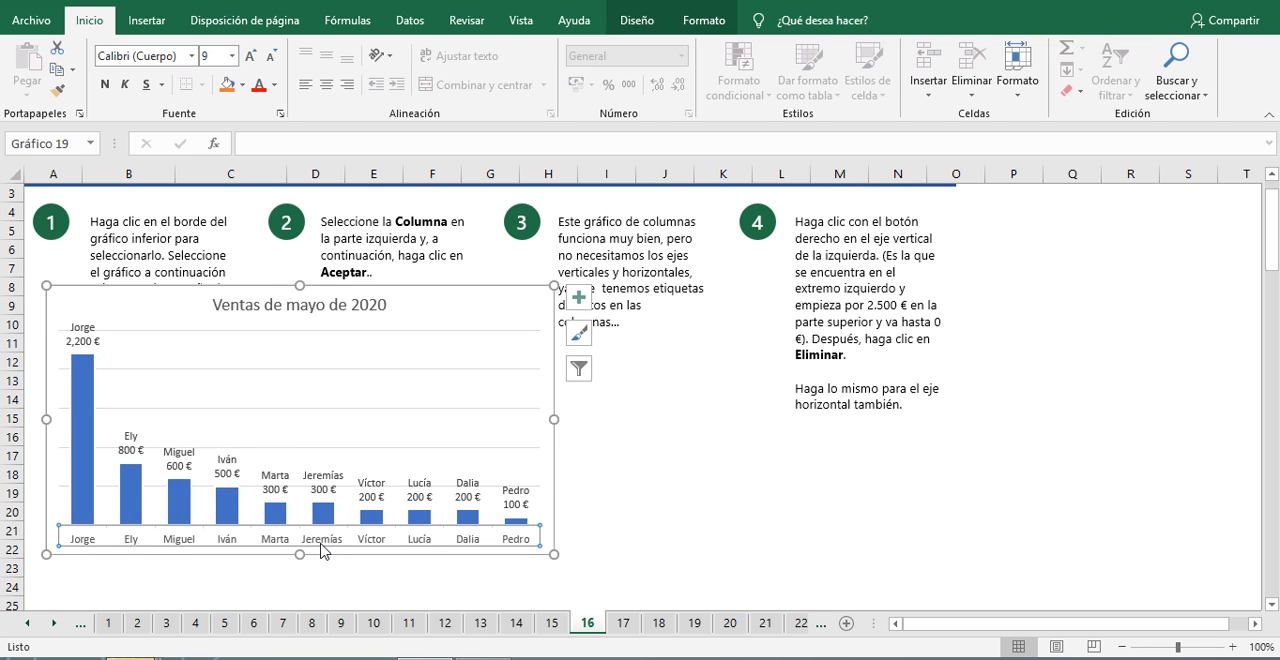
{"action": "key", "text": "Delete"}
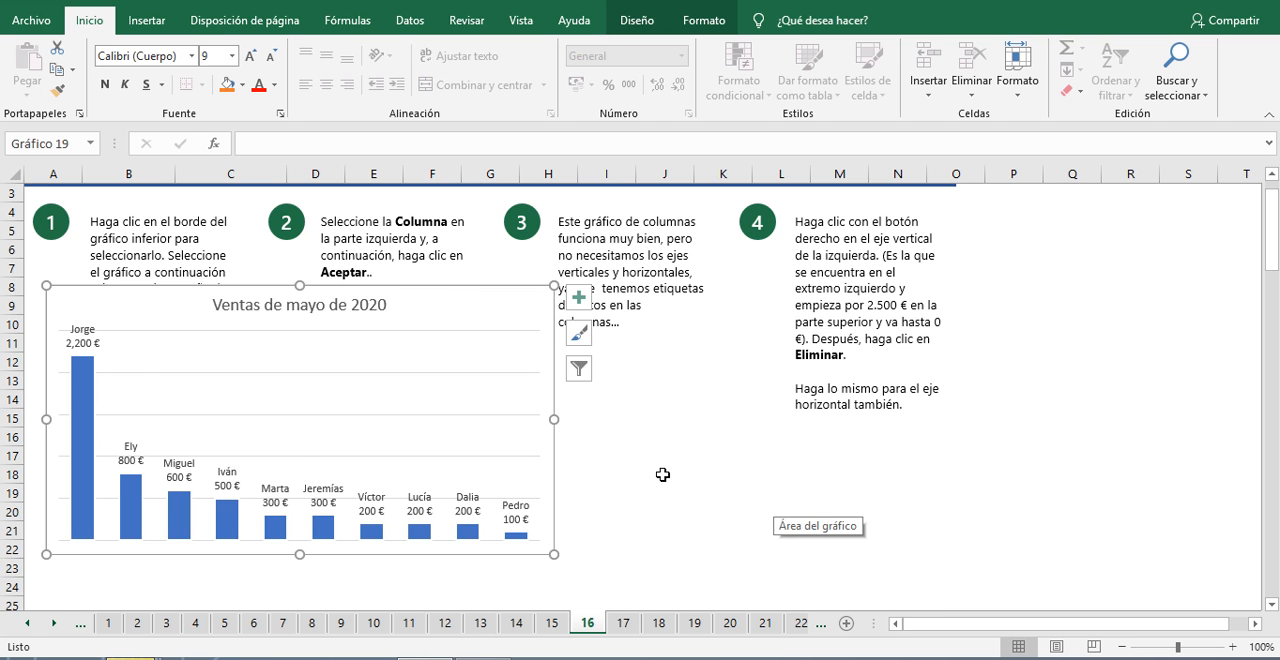
Step: Look over the column chart without its axes, deselect it, and advance to sheet 17
{"action": "scroll", "coordinate": [662, 474], "scroll_direction": "down", "scroll_amount": 1}
{"action": "scroll", "coordinate": [662, 474], "scroll_direction": "up", "scroll_amount": 2}
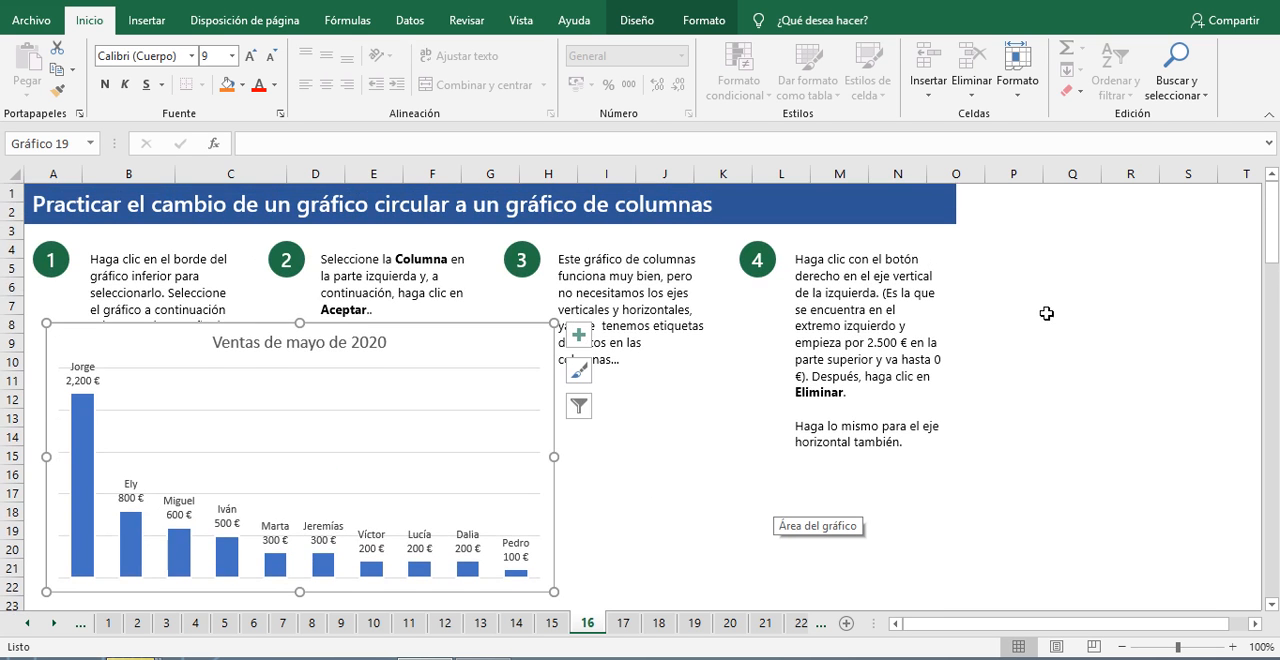
{"action": "left_click", "coordinate": [676, 459]}
{"action": "scroll", "coordinate": [737, 537], "scroll_direction": "down", "scroll_amount": 4}
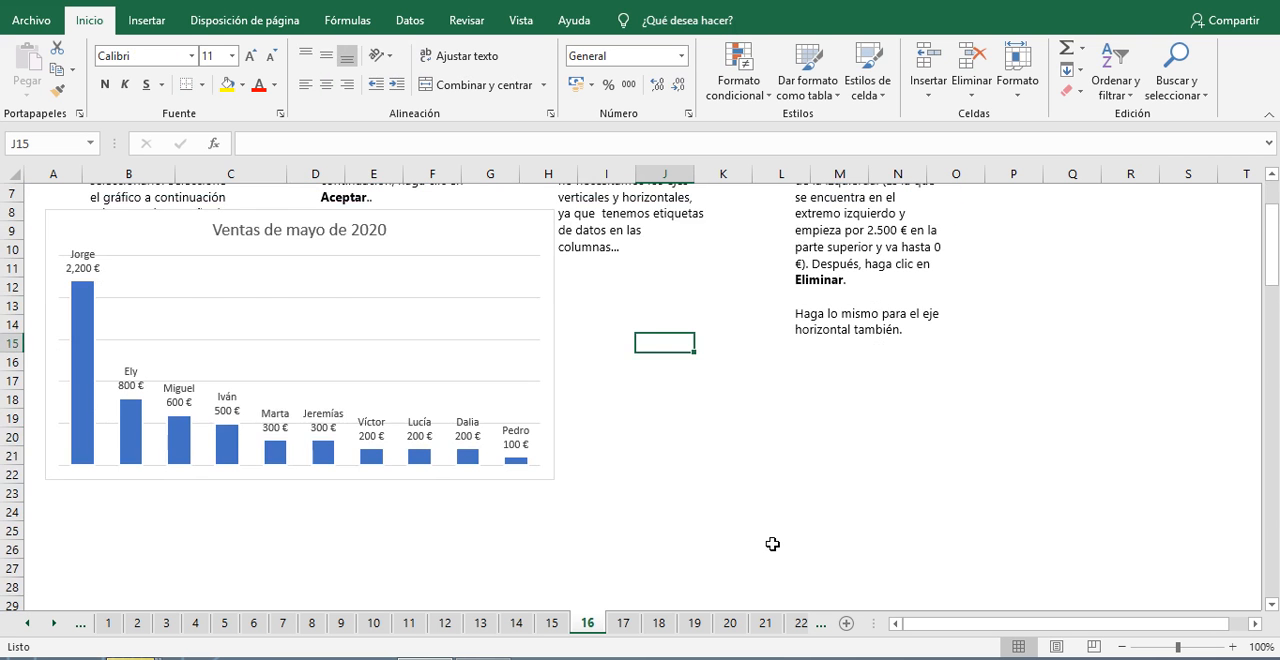
{"action": "left_click", "coordinate": [834, 567]}
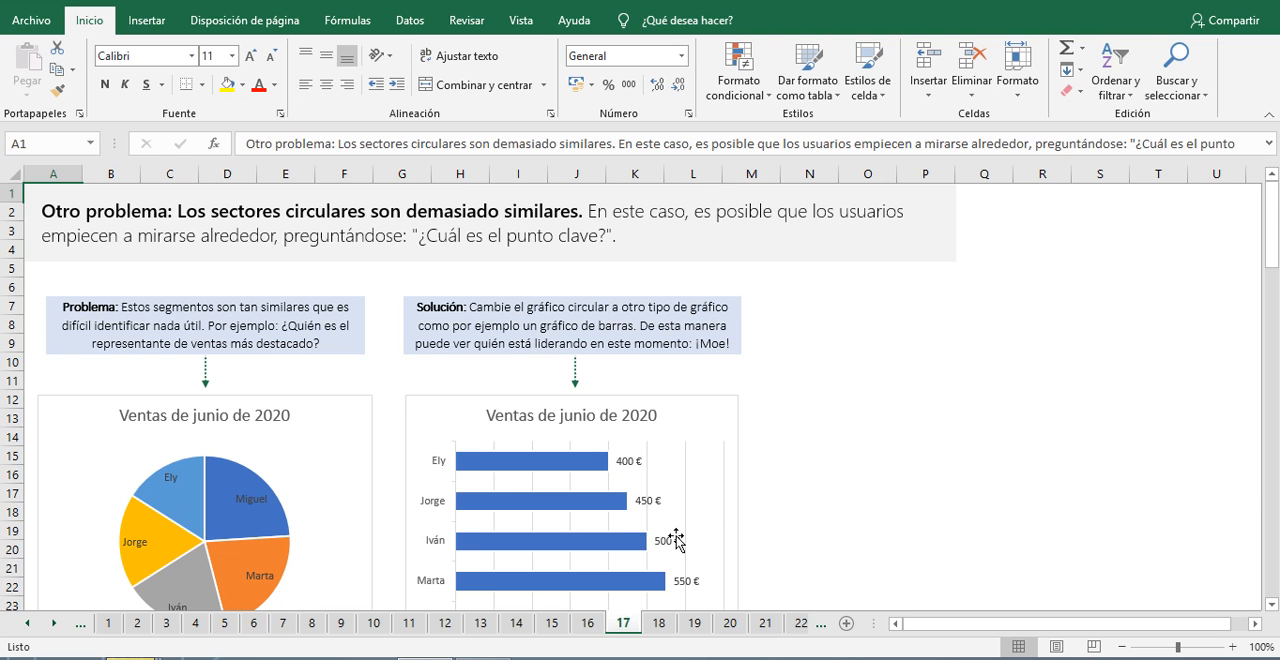
Step: Examine the problem of overly similar pie segments on sheet 17, comparing the June 2020 pie chart with the bar chart
{"action": "scroll", "coordinate": [440, 457], "scroll_direction": "down", "scroll_amount": 1}
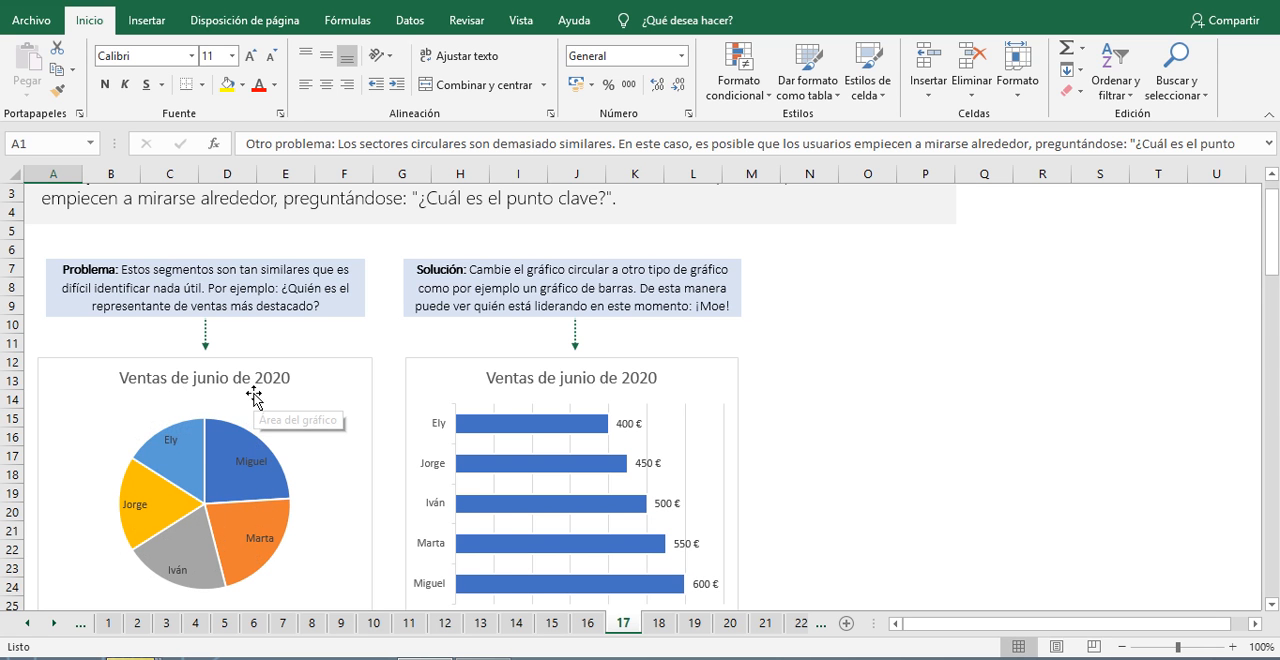
{"action": "mouse_move", "coordinate": [222, 450]}
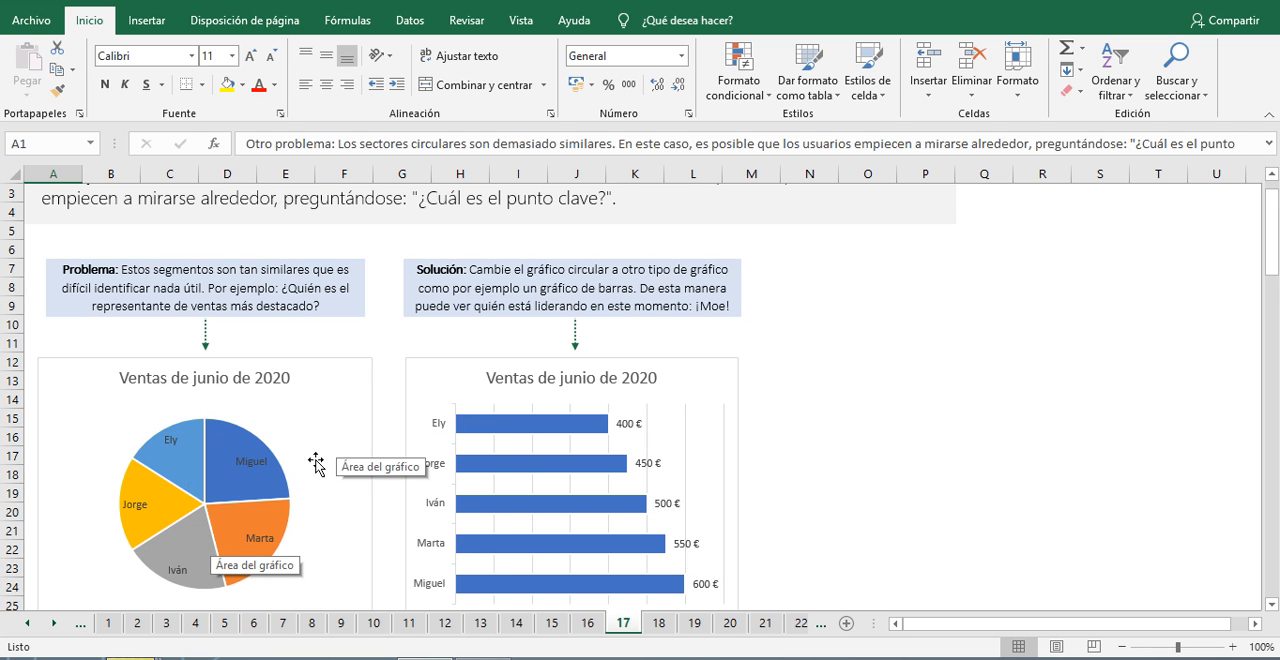
{"action": "scroll", "coordinate": [257, 429], "scroll_direction": "down", "scroll_amount": 2}
{"action": "scroll", "coordinate": [279, 437], "scroll_direction": "up", "scroll_amount": 1}
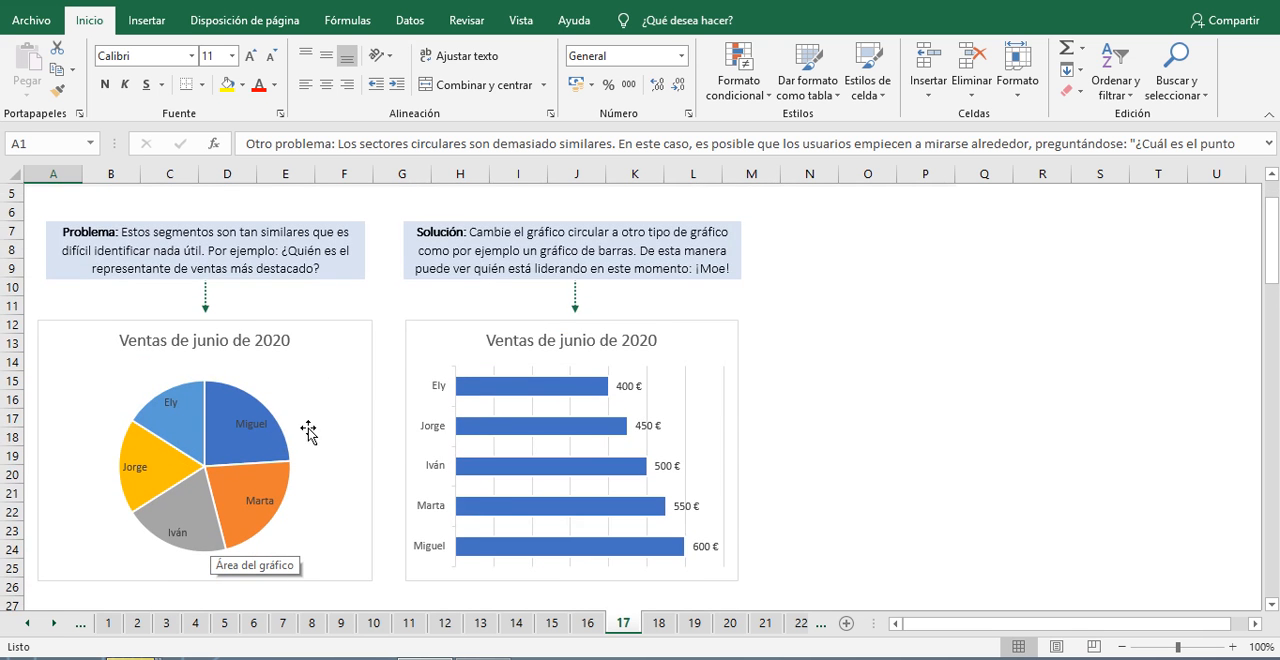
{"action": "scroll", "coordinate": [348, 405], "scroll_direction": "up", "scroll_amount": 2}
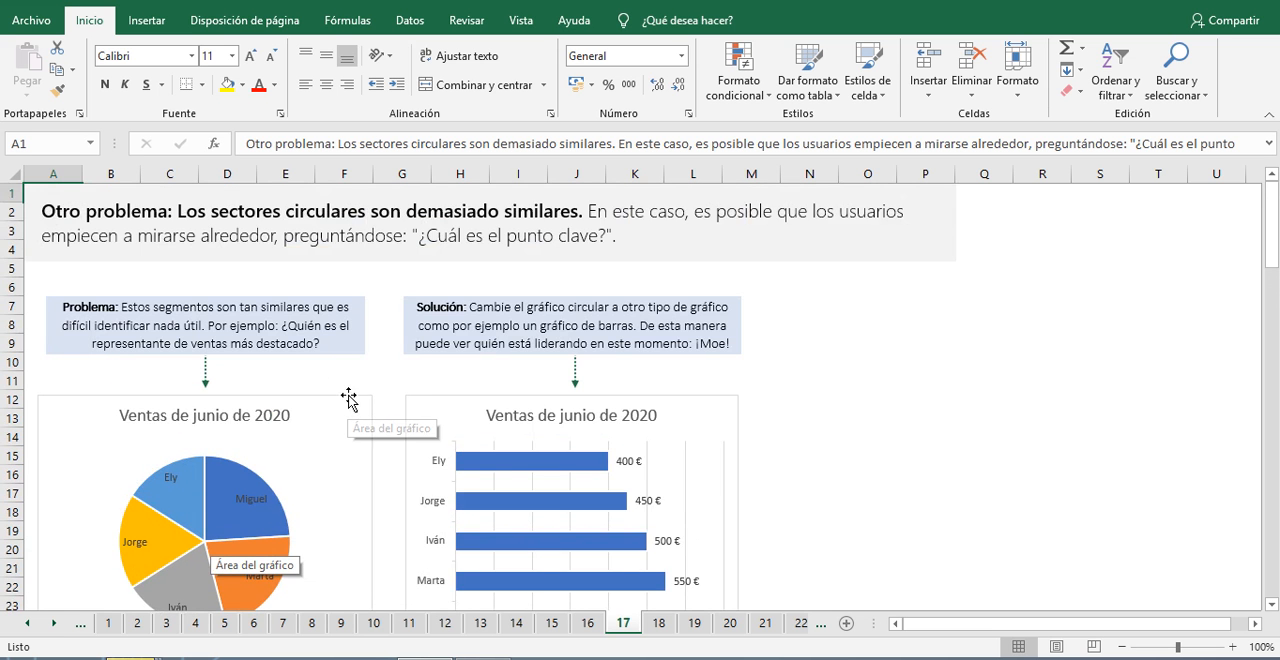
{"action": "scroll", "coordinate": [348, 400], "scroll_direction": "down", "scroll_amount": 2}
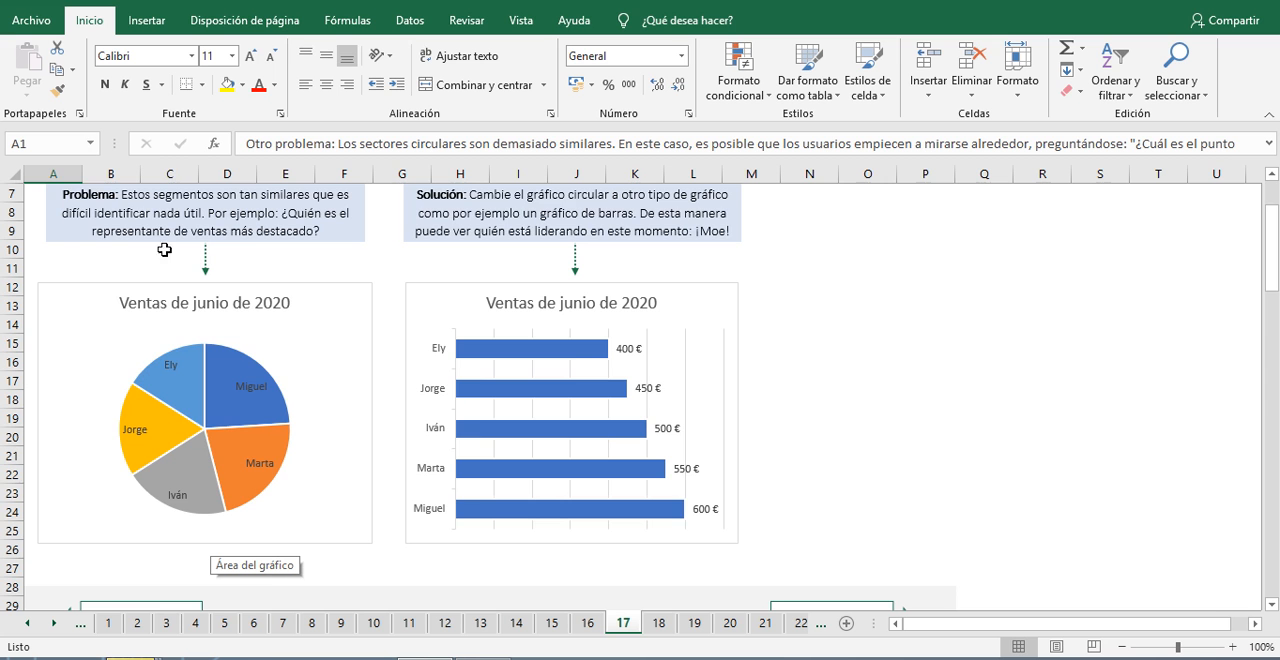
{"action": "scroll", "coordinate": [267, 428], "scroll_direction": "up", "scroll_amount": 2}
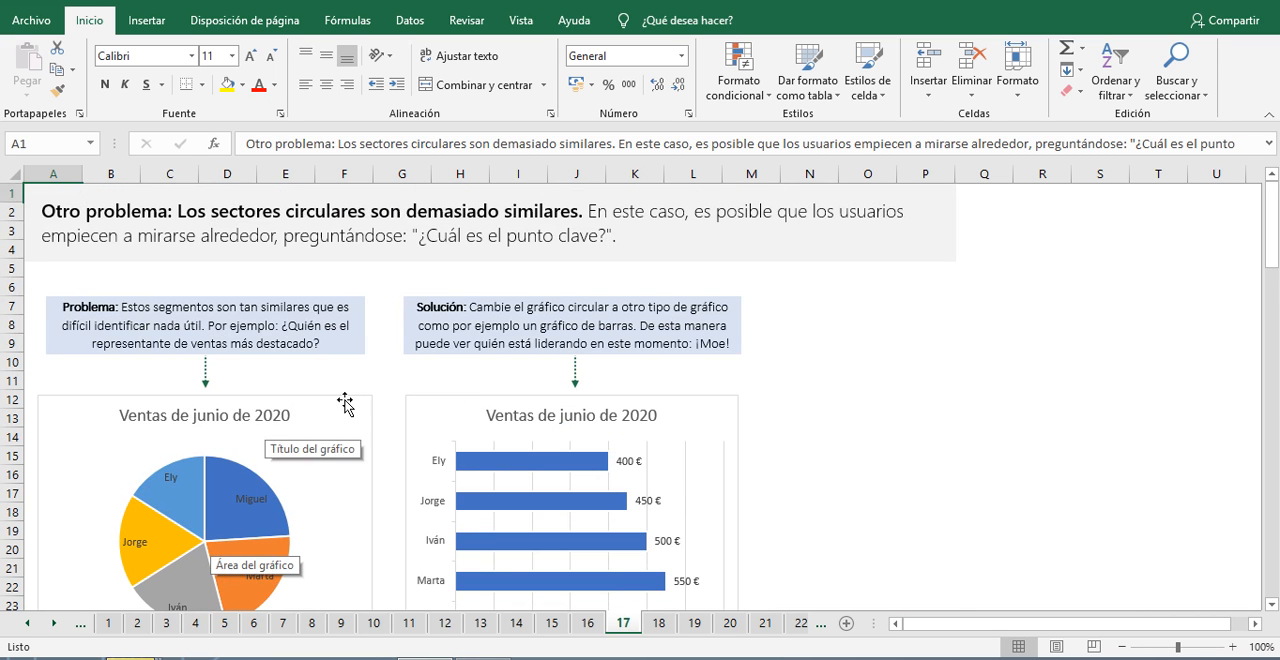
{"action": "scroll", "coordinate": [318, 414], "scroll_direction": "down", "scroll_amount": 2}
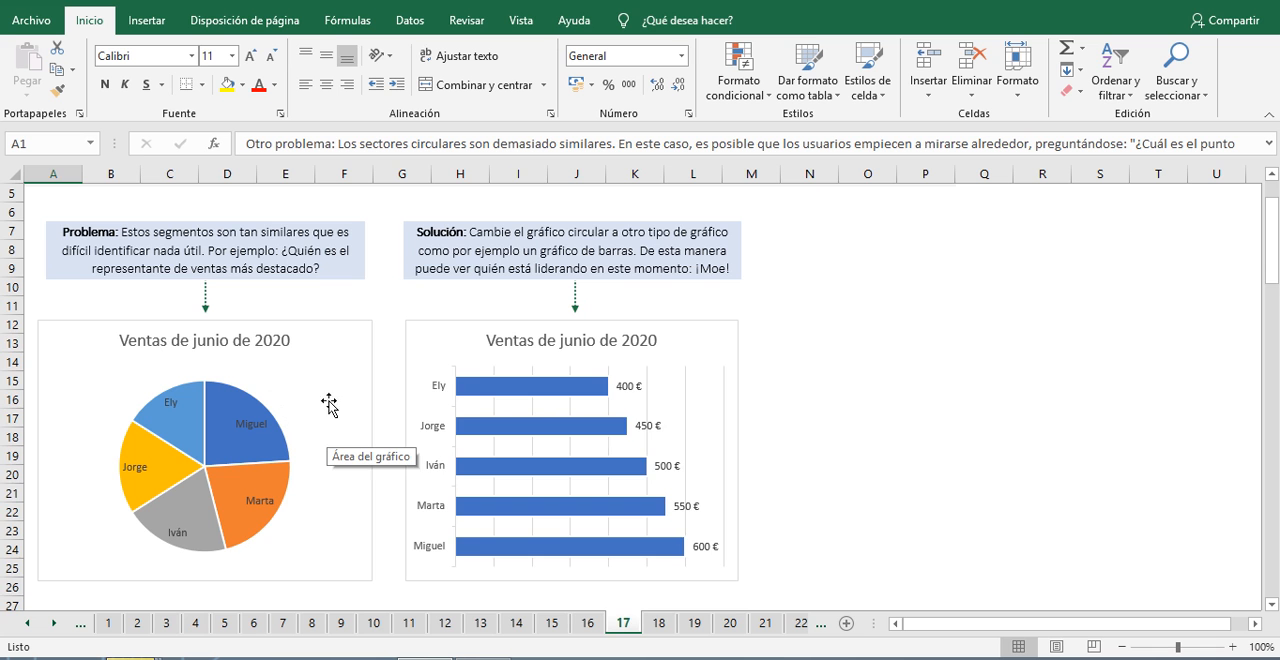
{"action": "scroll", "coordinate": [428, 484], "scroll_direction": "up", "scroll_amount": 2}
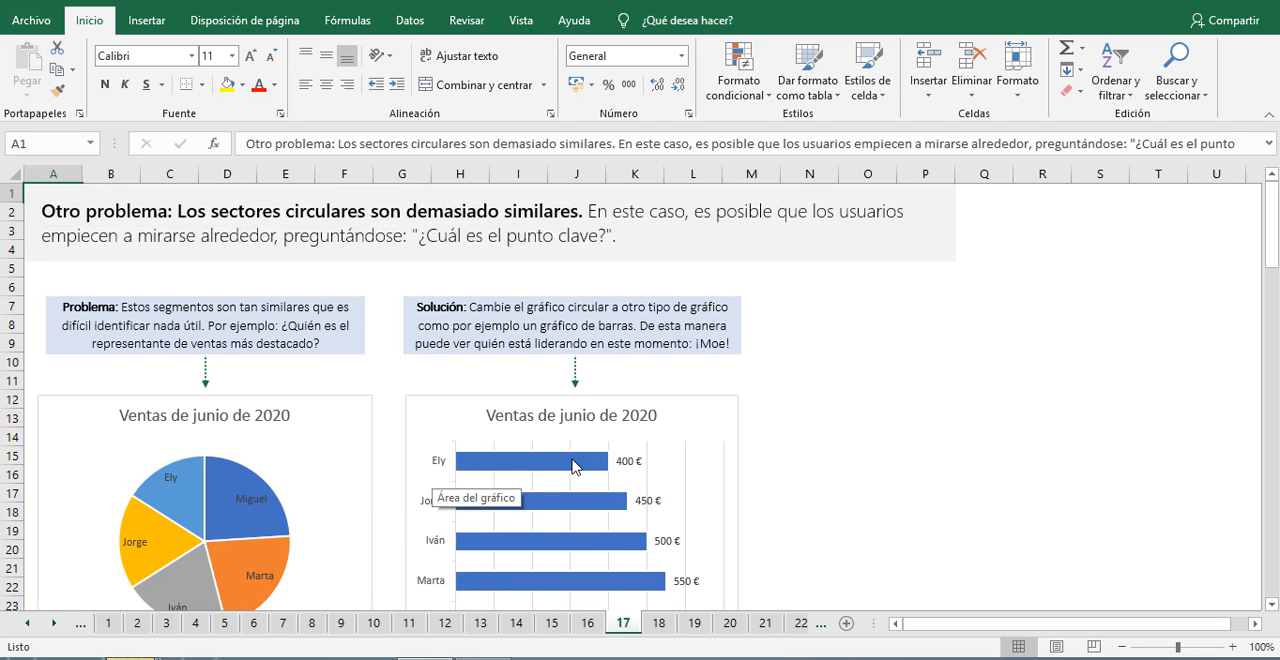
Step: Review the similar June 2020 pie segments against the bar chart alternative on sheet 17, and advance to sheet 18
{"action": "scroll", "coordinate": [550, 460], "scroll_direction": "down", "scroll_amount": 2}
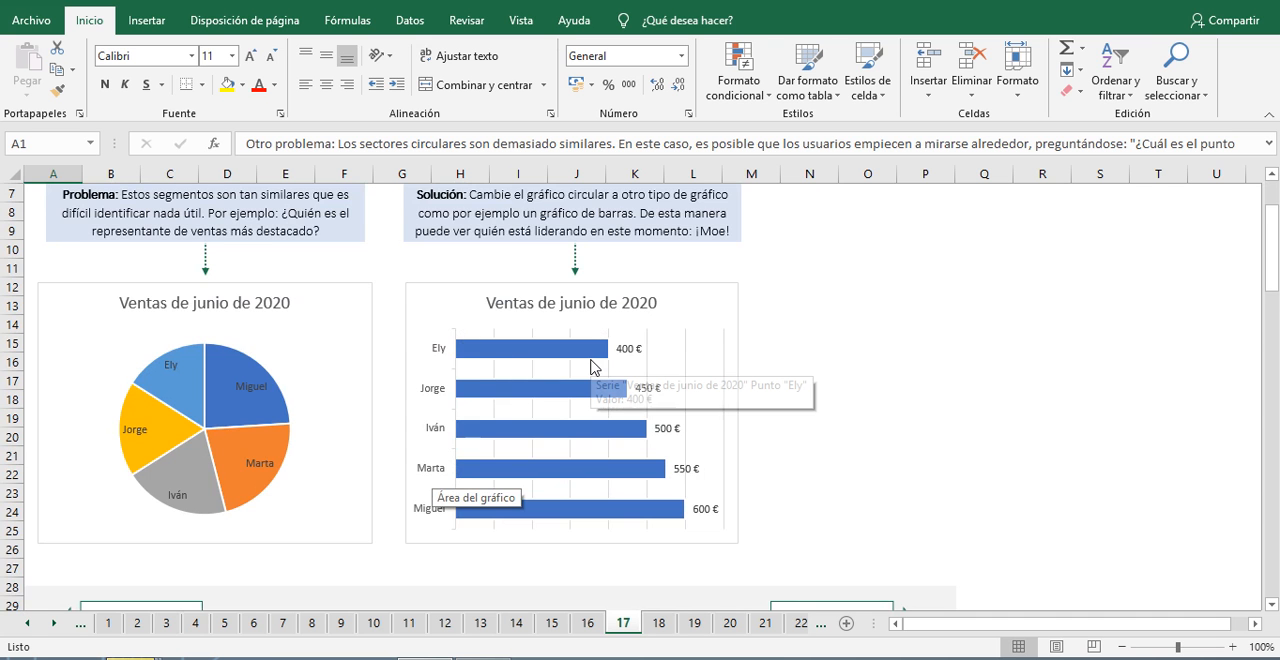
{"action": "scroll", "coordinate": [448, 420], "scroll_direction": "up", "scroll_amount": 2}
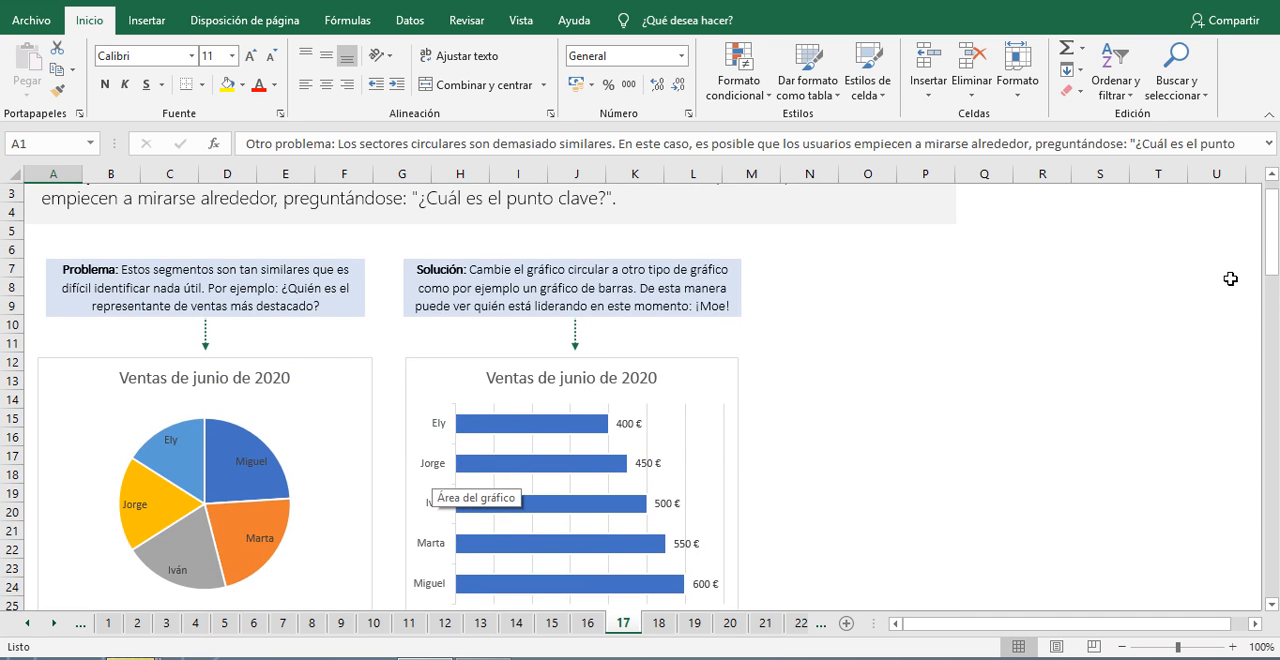
{"action": "scroll", "coordinate": [840, 357], "scroll_direction": "down", "scroll_amount": 2}
{"action": "scroll", "coordinate": [839, 361], "scroll_direction": "down", "scroll_amount": 2}
{"action": "scroll", "coordinate": [272, 400], "scroll_direction": "up", "scroll_amount": 2}
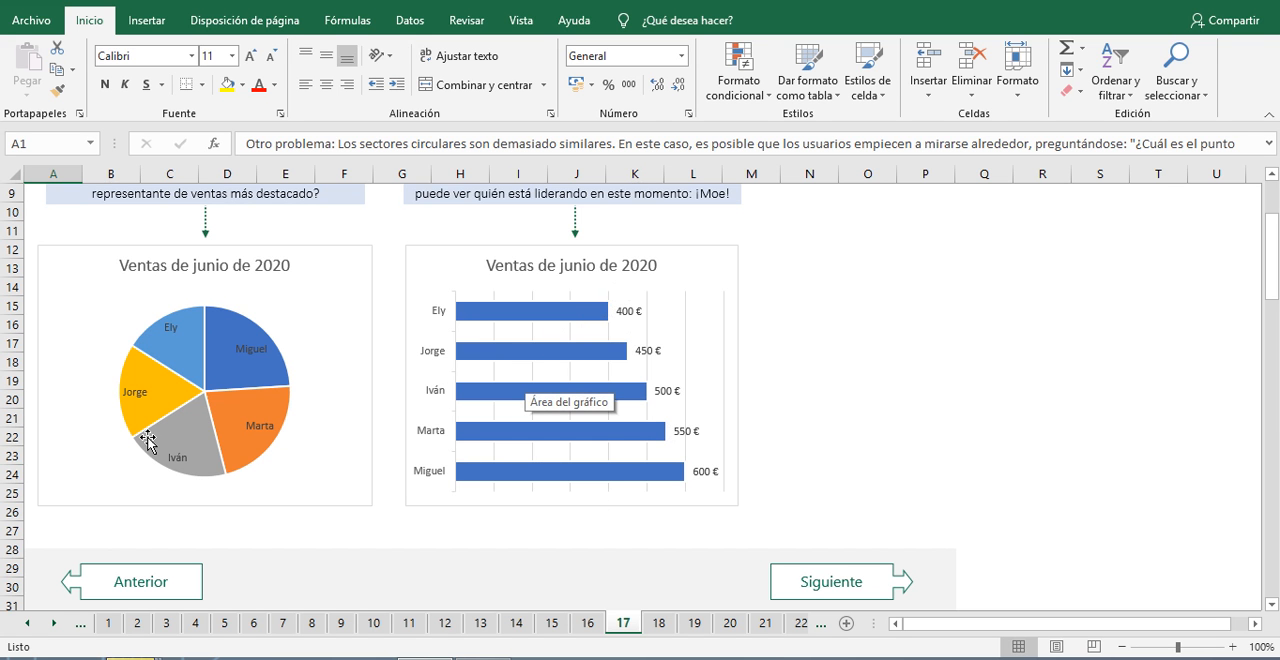
{"action": "left_click", "coordinate": [828, 578]}
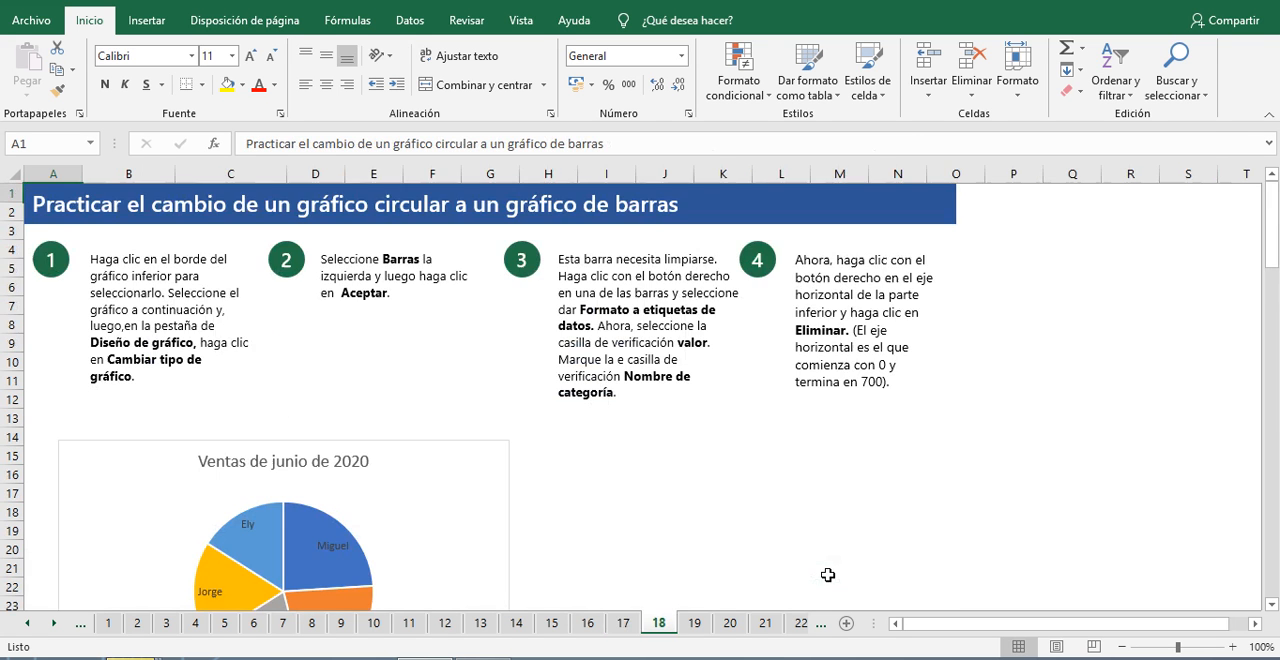
Step: Change the June 2020 sales pie chart on sheet 18 to a clustered bar chart (Barras agrupadas)
{"action": "scroll", "coordinate": [1077, 460], "scroll_direction": "down", "scroll_amount": 1}
{"action": "scroll", "coordinate": [1077, 460], "scroll_direction": "up", "scroll_amount": 1}
{"action": "scroll", "coordinate": [1032, 454], "scroll_direction": "down", "scroll_amount": 1}
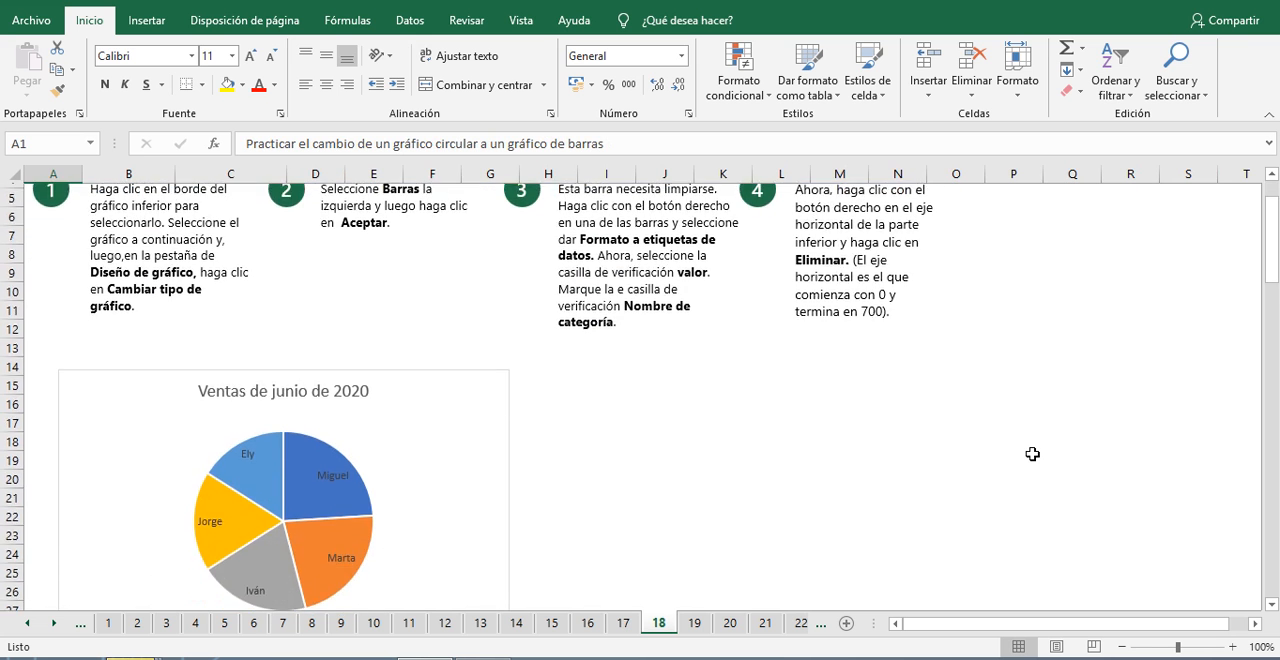
{"action": "scroll", "coordinate": [1032, 454], "scroll_direction": "up", "scroll_amount": 1}
{"action": "scroll", "coordinate": [1028, 454], "scroll_direction": "down", "scroll_amount": 1}
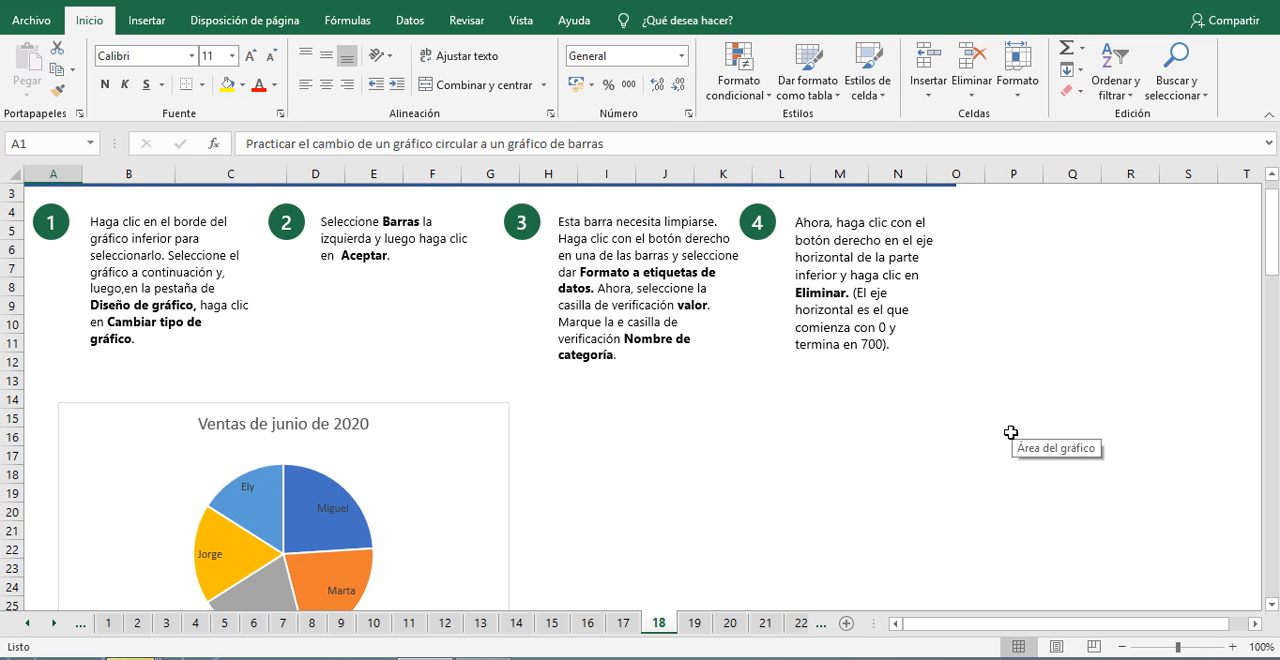
{"action": "left_click", "coordinate": [403, 463]}
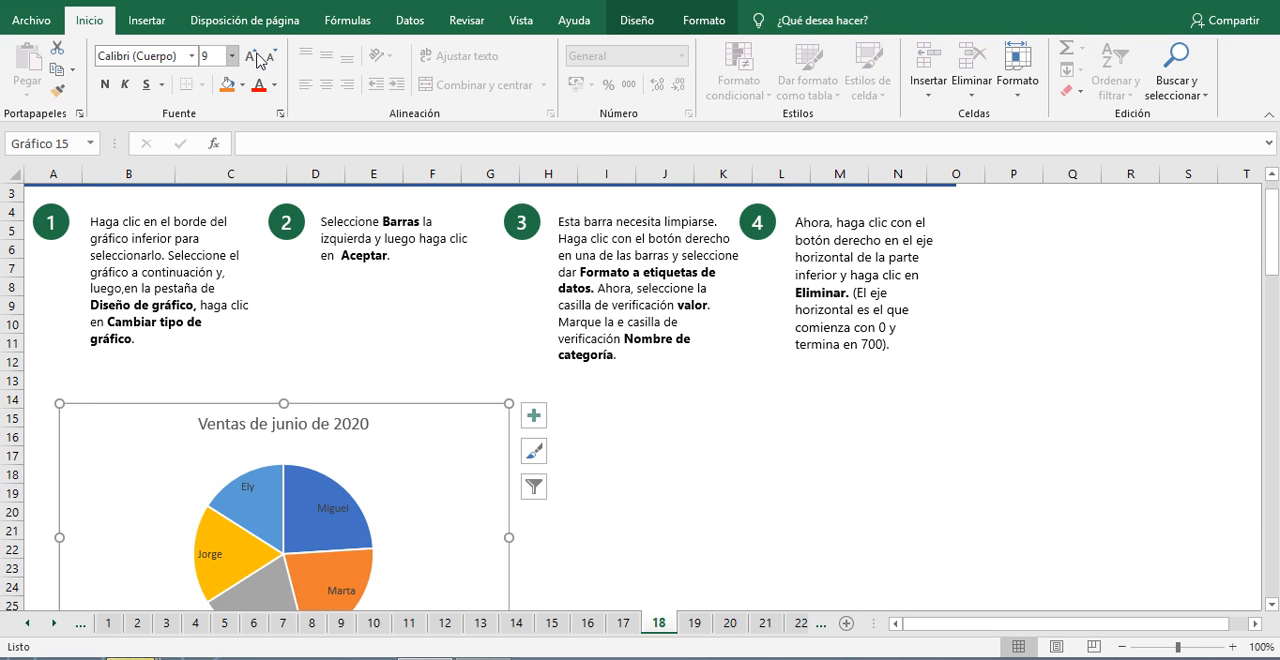
{"action": "left_click", "coordinate": [147, 22]}
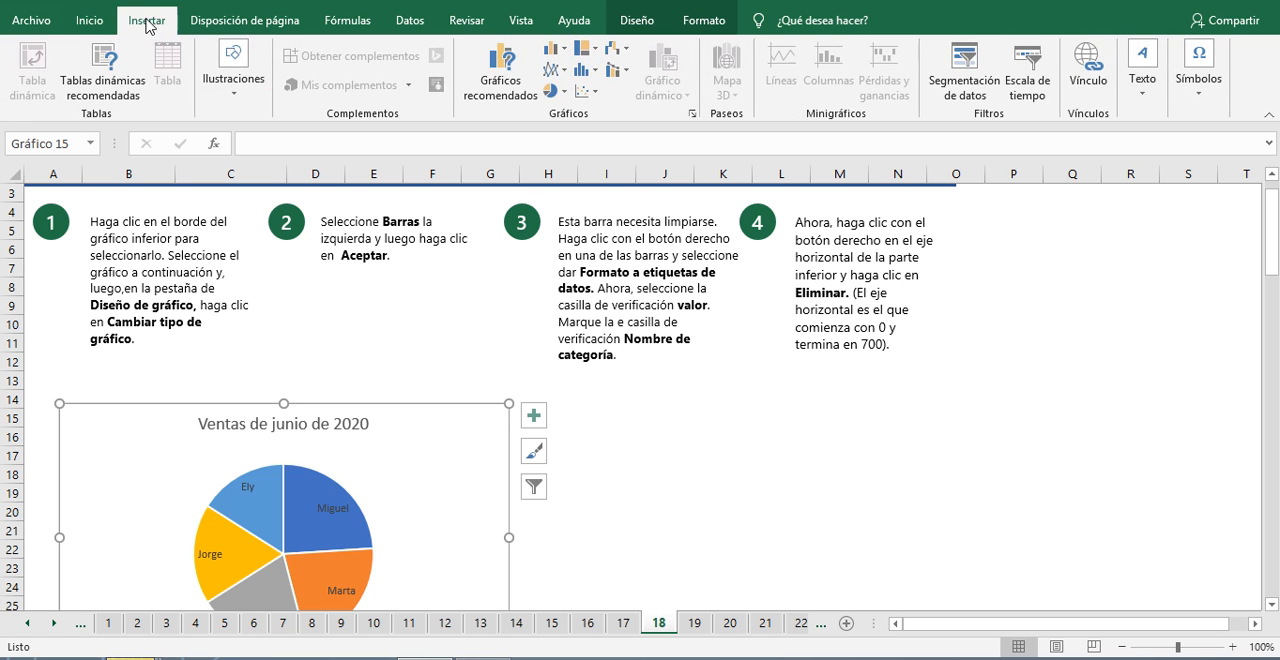
{"action": "left_click", "coordinate": [633, 21]}
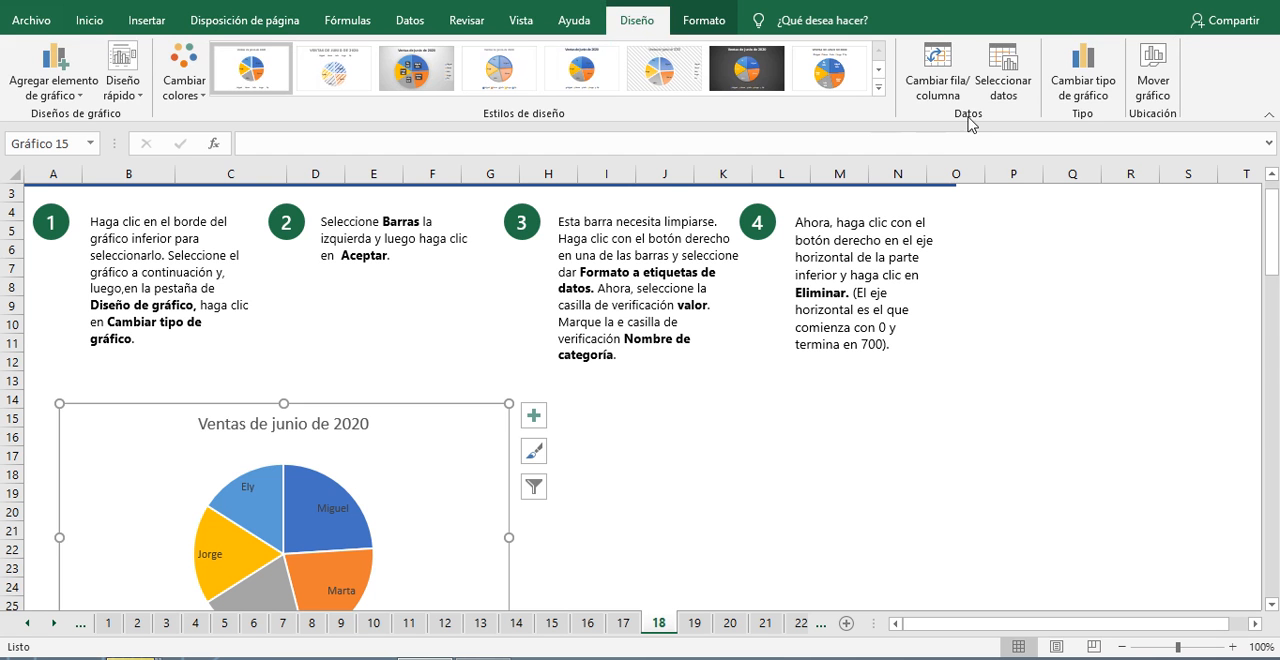
{"action": "left_click", "coordinate": [1099, 88]}
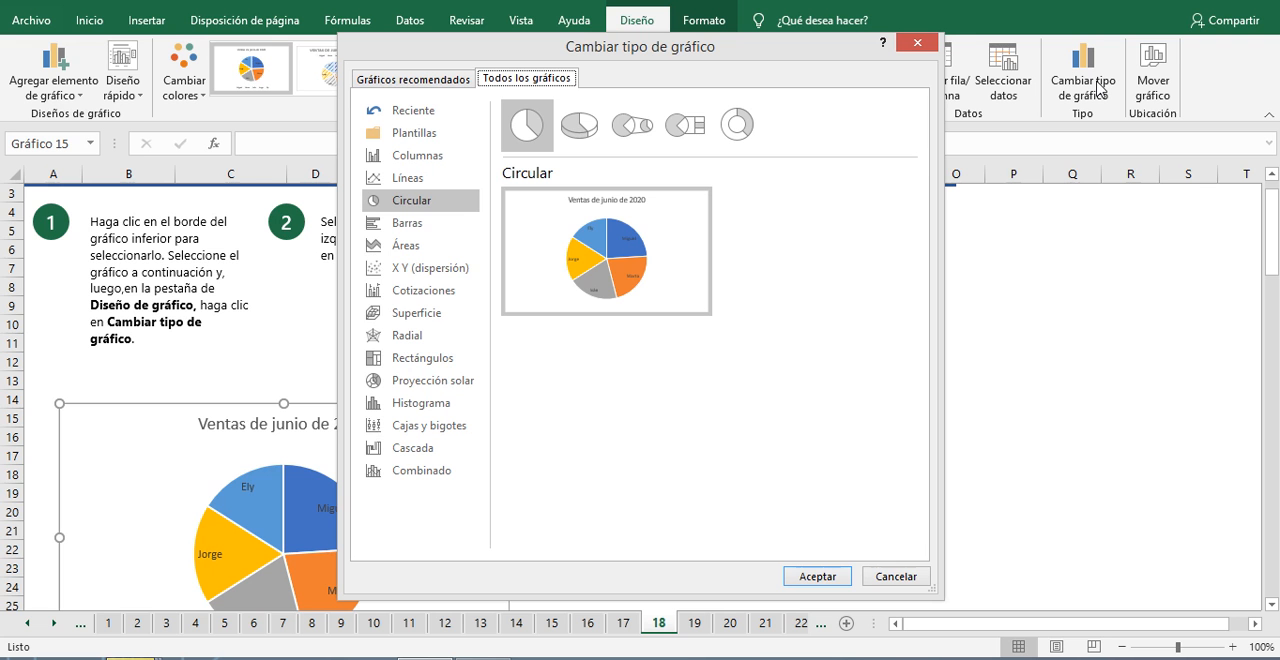
{"action": "left_click", "coordinate": [407, 223]}
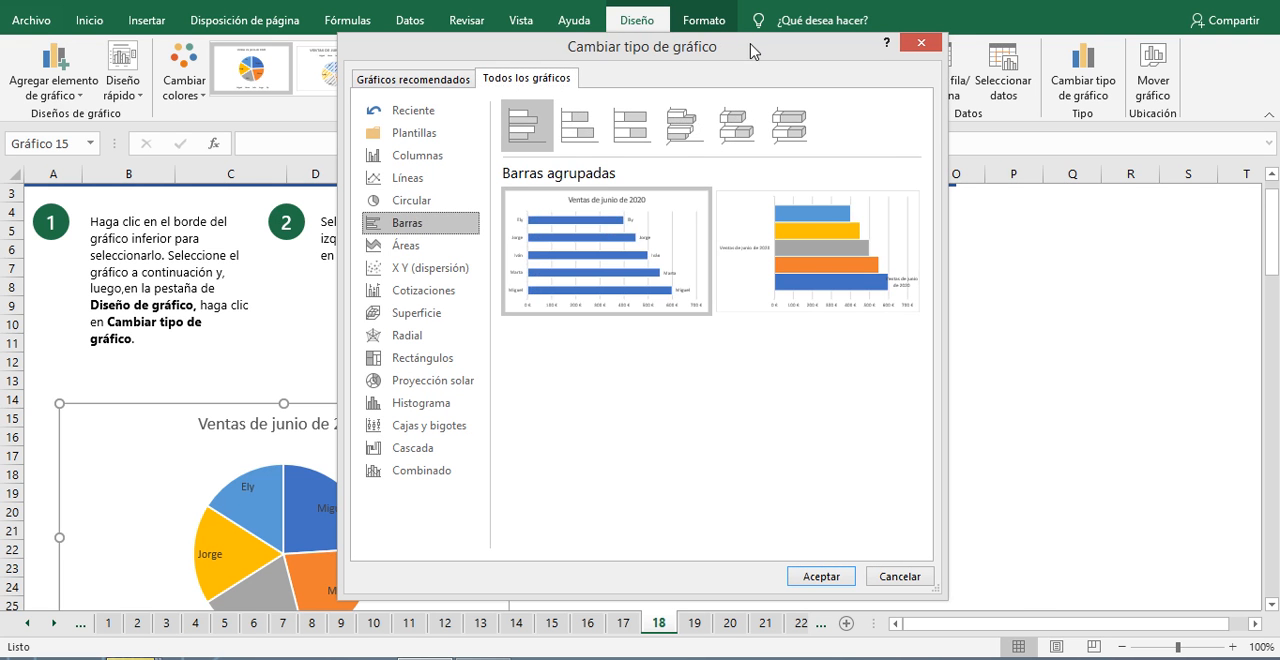
{"action": "left_click_drag", "start_coordinate": [752, 50], "coordinate": [876, 50]}
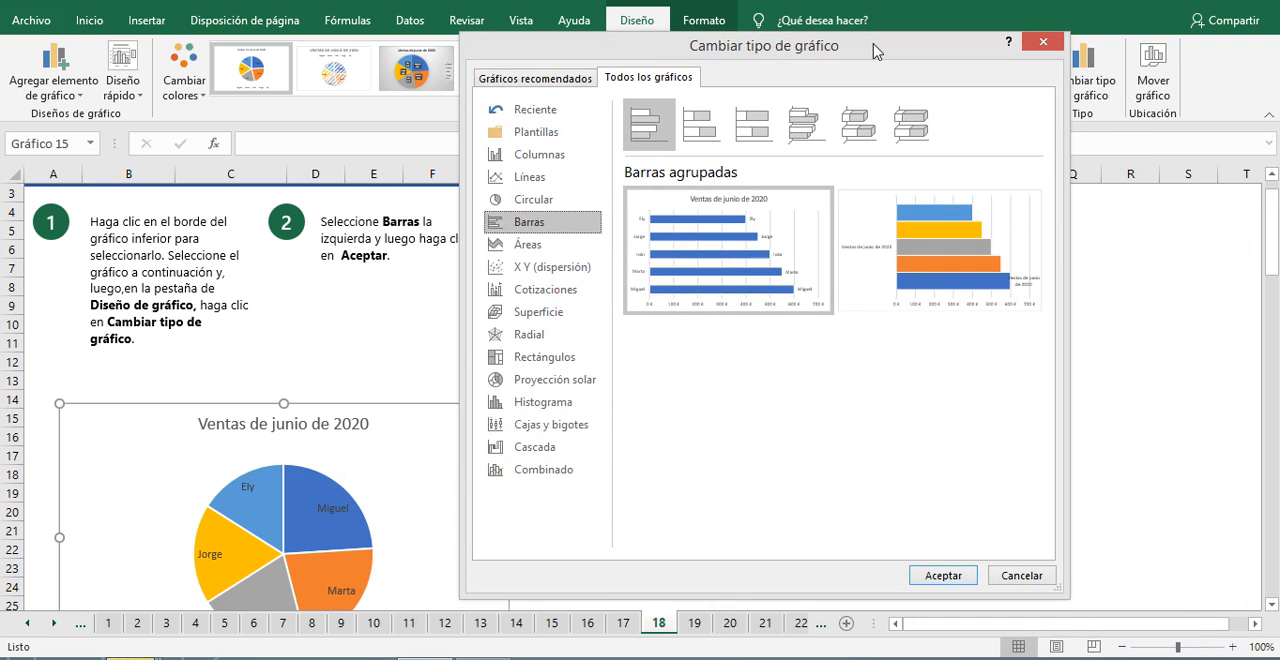
{"action": "left_click", "coordinate": [943, 576]}
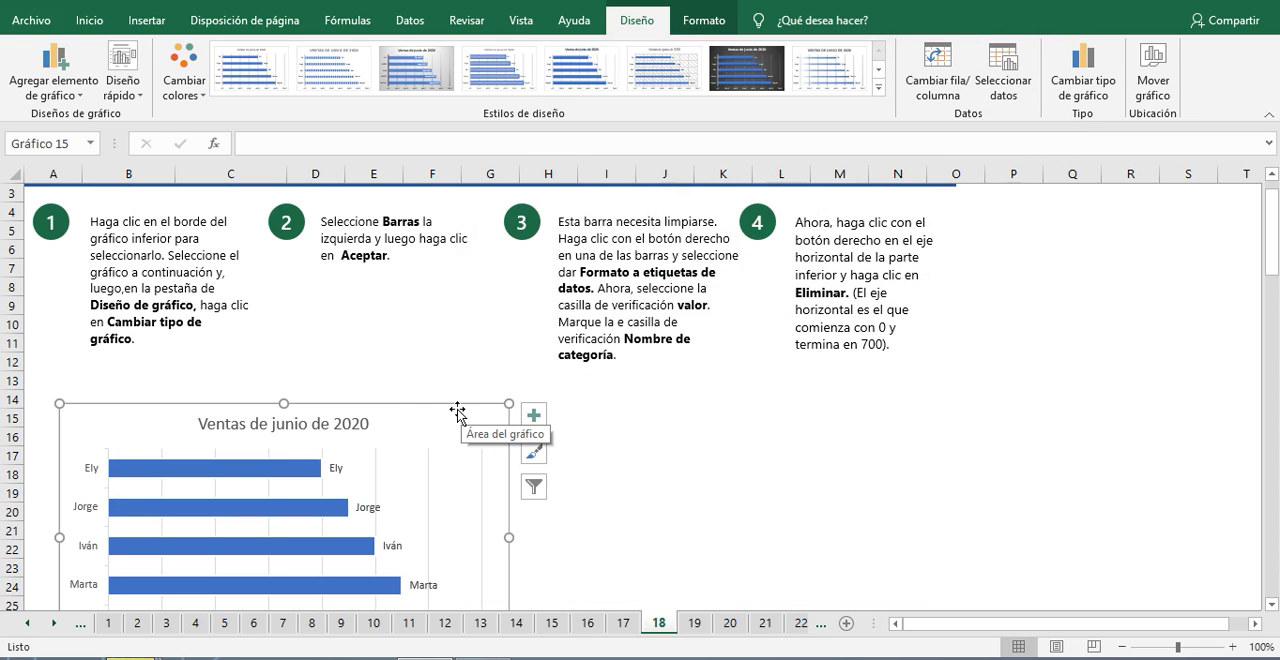
Step: Move the June 2020 bar chart up so it starts at about row 3, below the sheet heading
{"action": "scroll", "coordinate": [809, 366], "scroll_direction": "down", "scroll_amount": 5}
{"action": "scroll", "coordinate": [703, 400], "scroll_direction": "up", "scroll_amount": 3}
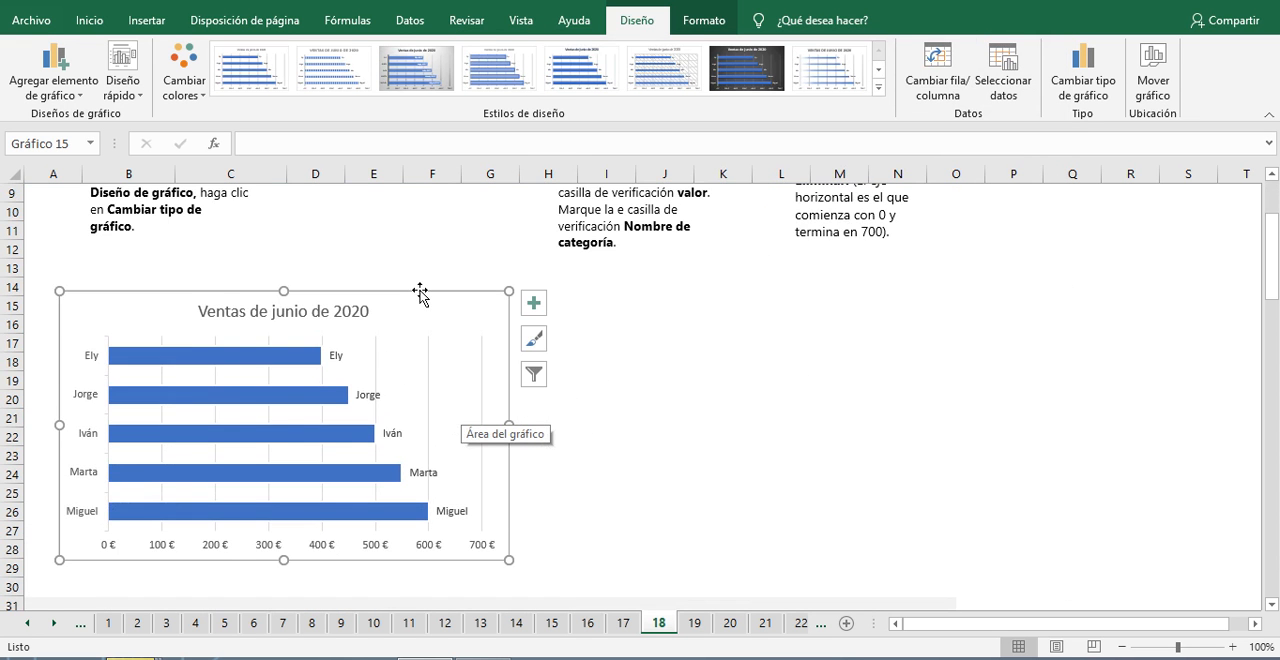
{"action": "left_click_drag", "start_coordinate": [426, 297], "coordinate": [423, 260]}
{"action": "scroll", "coordinate": [515, 396], "scroll_direction": "up", "scroll_amount": 2}
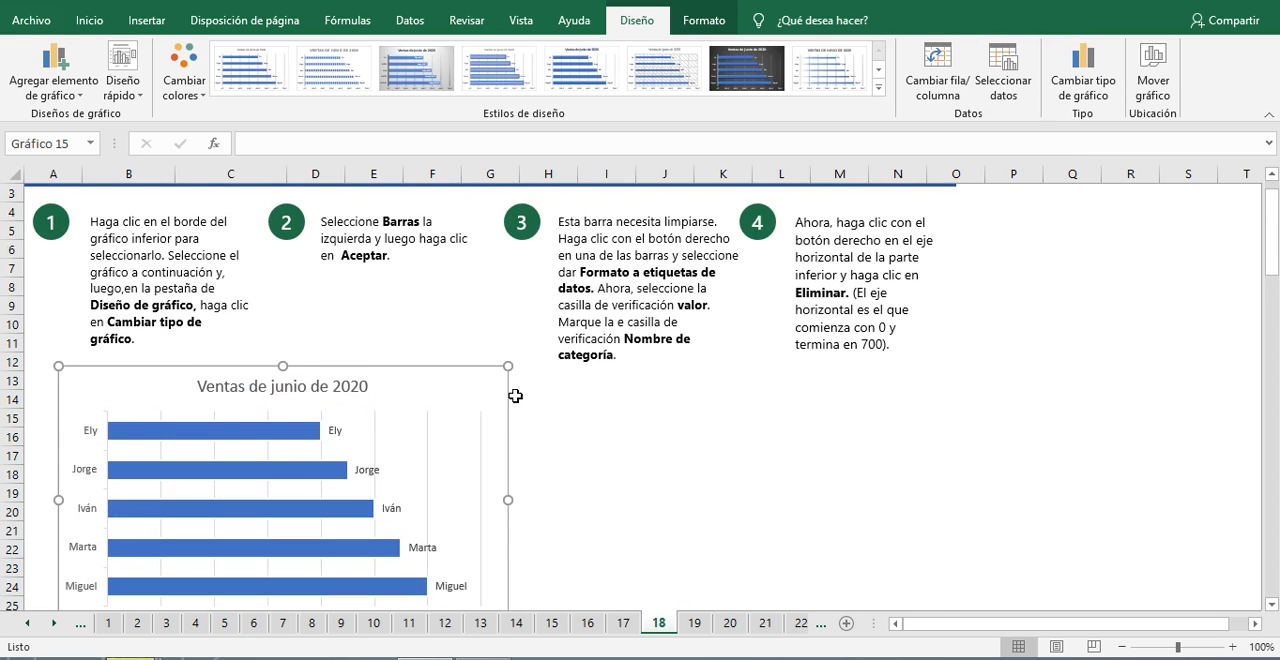
{"action": "scroll", "coordinate": [515, 396], "scroll_direction": "up", "scroll_amount": 1}
{"action": "left_click_drag", "start_coordinate": [429, 420], "coordinate": [418, 244]}
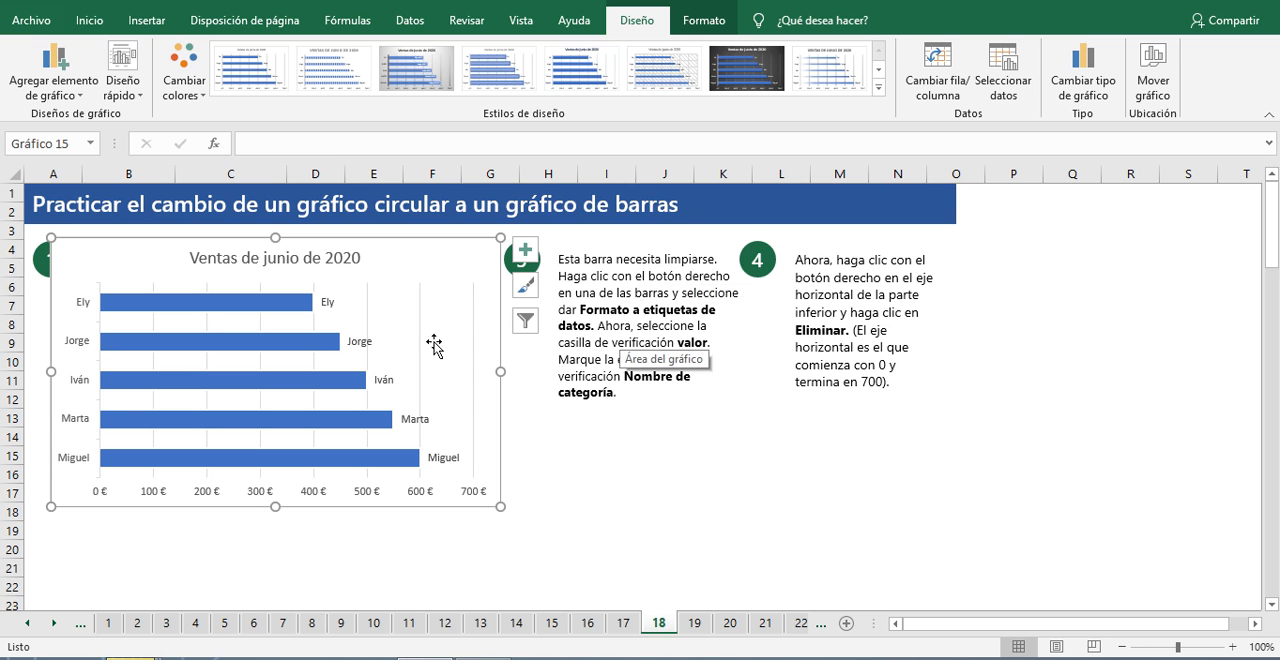
Step: Add the value (Valor) to the bar series' data labels, keeping the category name (Nombre de categoría) enabled
{"action": "left_click", "coordinate": [320, 347]}
{"action": "right_click", "coordinate": [320, 349]}
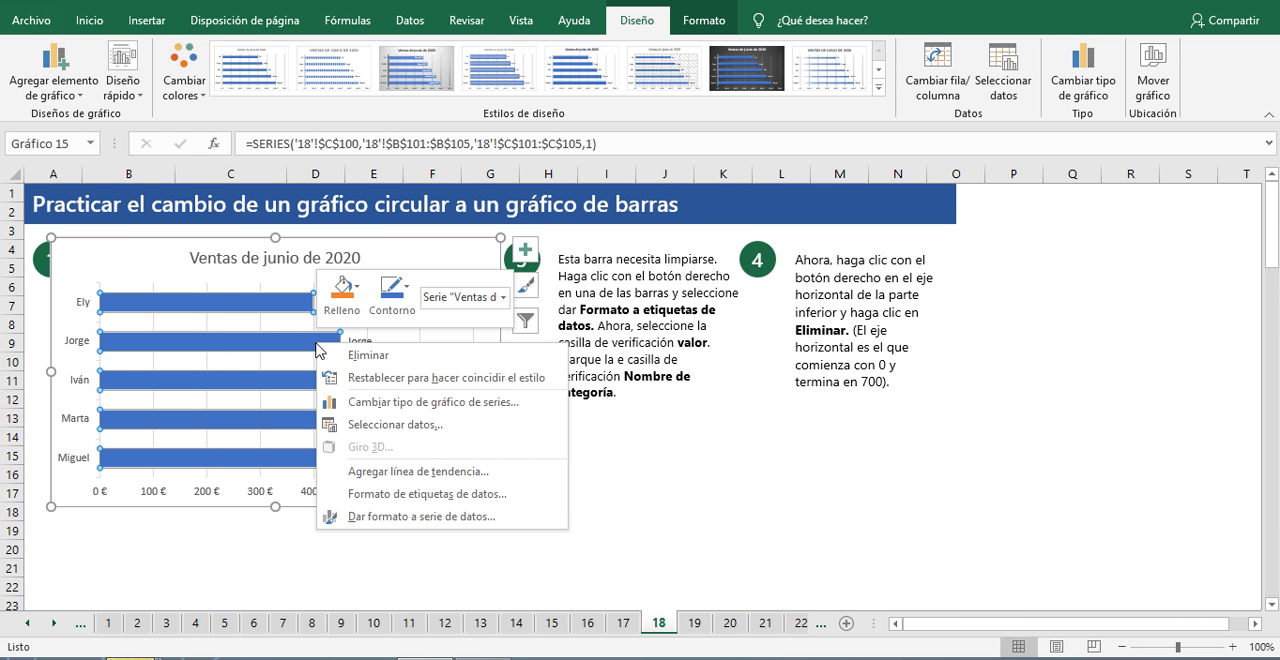
{"action": "left_click", "coordinate": [415, 495]}
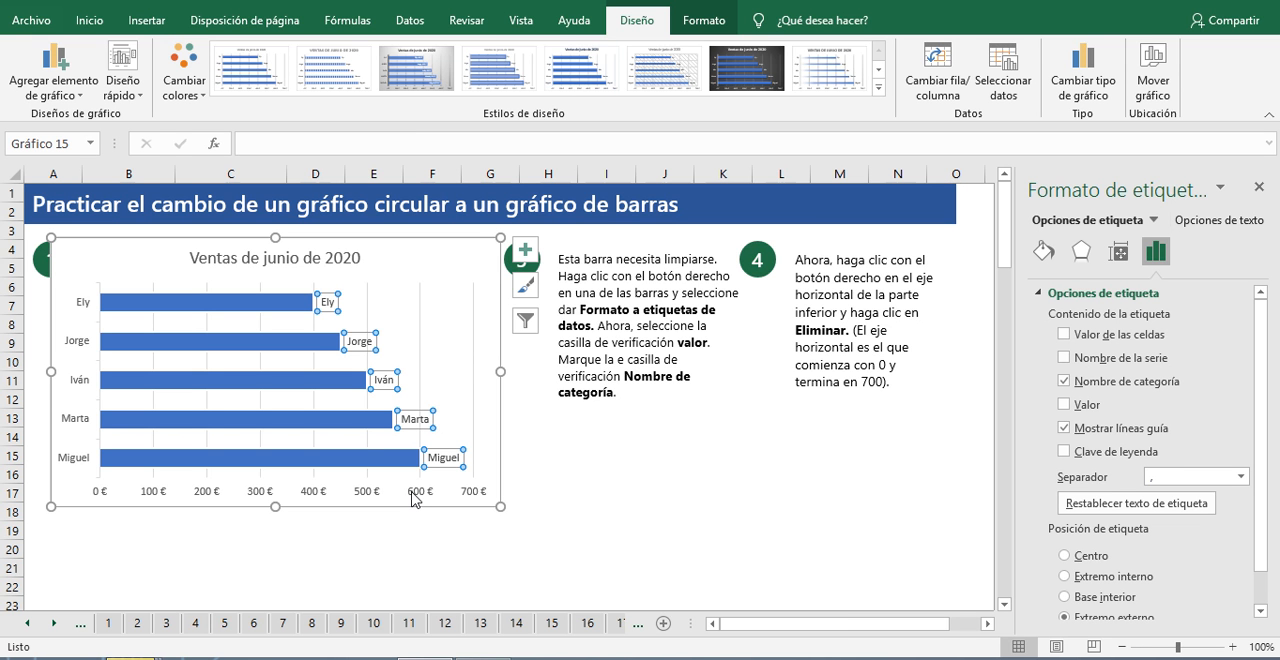
{"action": "left_click", "coordinate": [1066, 408]}
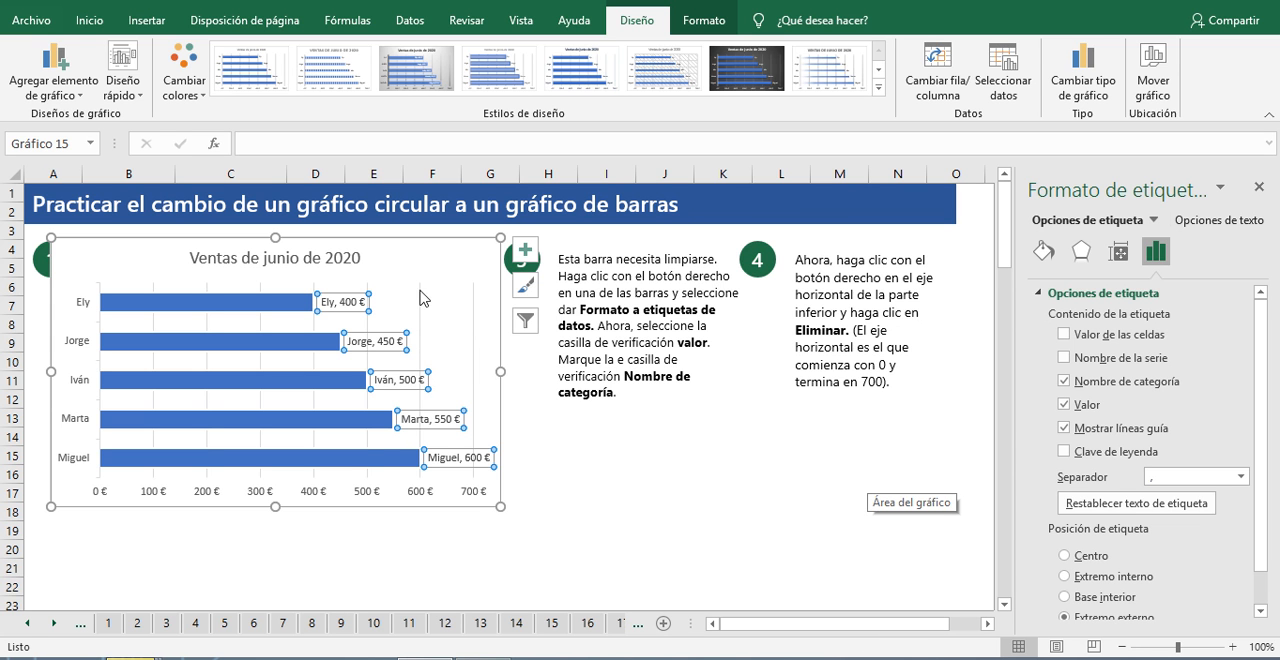
Step: Delete the vertical category axis and the horizontal value axis from the June 2020 bar chart
{"action": "left_click", "coordinate": [386, 498]}
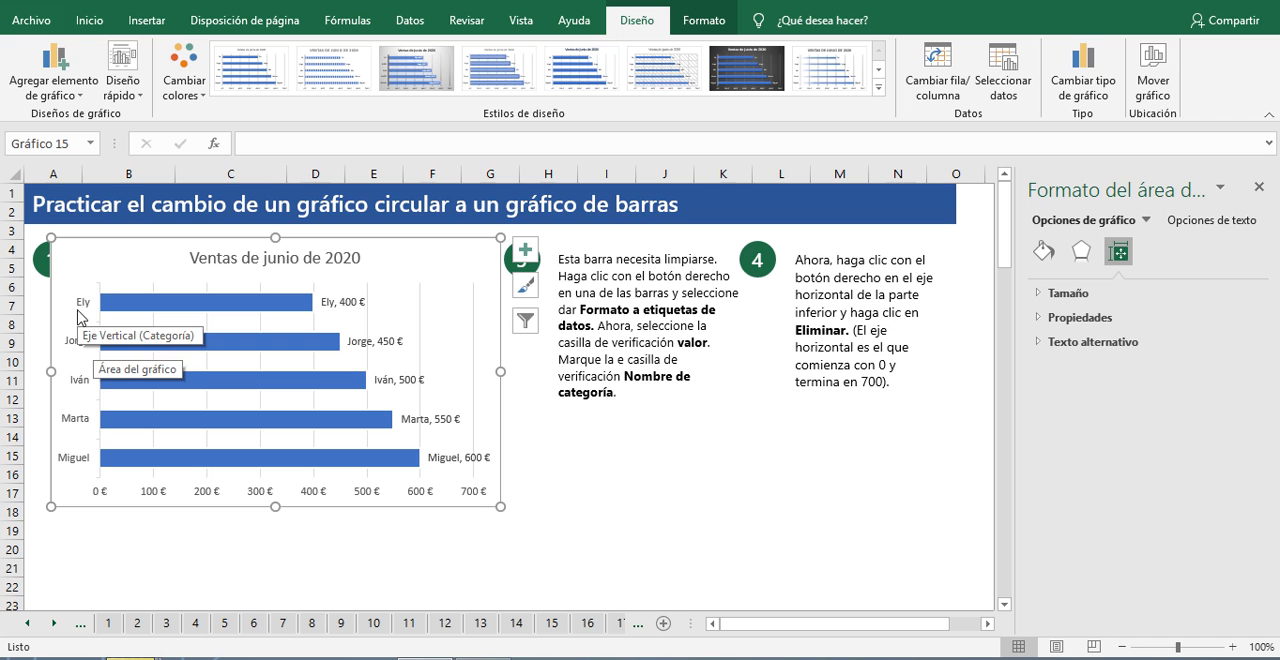
{"action": "left_click", "coordinate": [78, 317]}
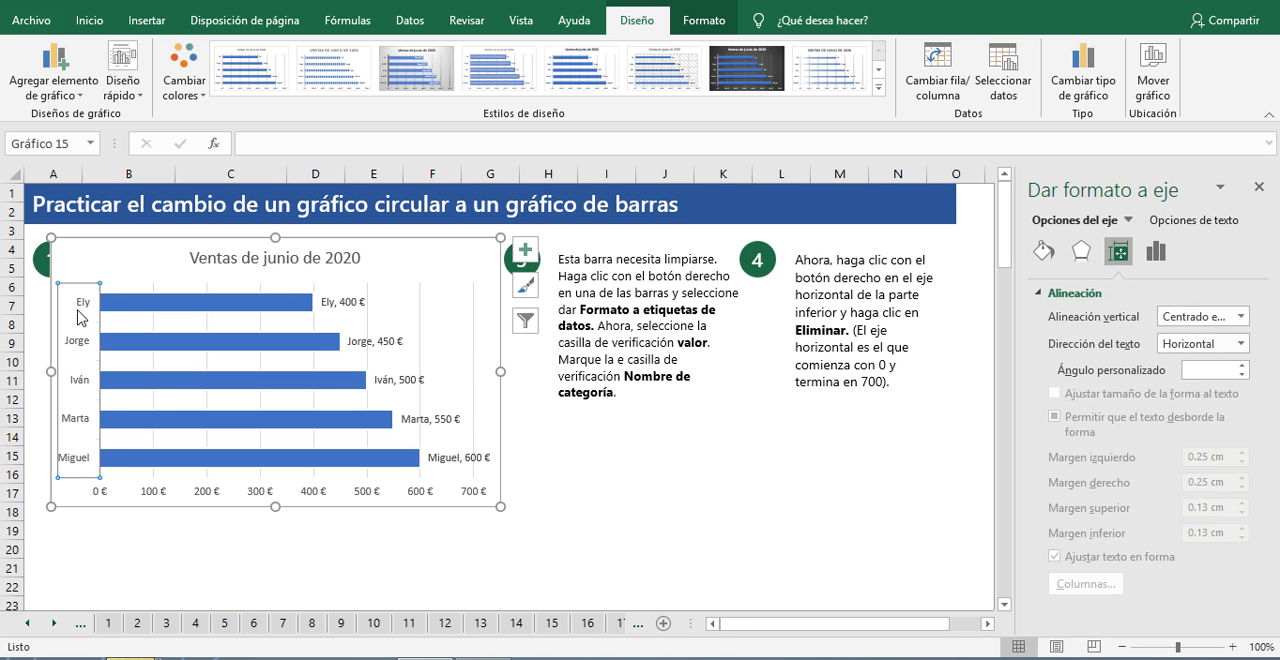
{"action": "key", "text": "Delete"}
{"action": "left_click", "coordinate": [241, 491]}
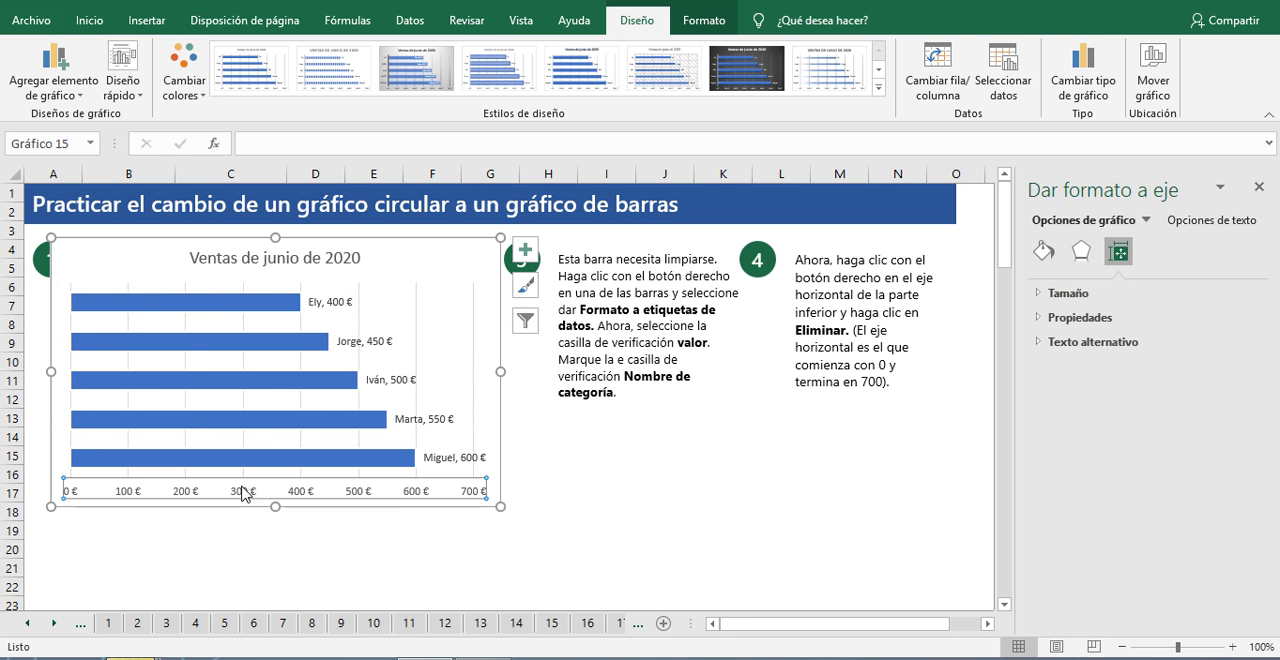
{"action": "key", "text": "Delete"}
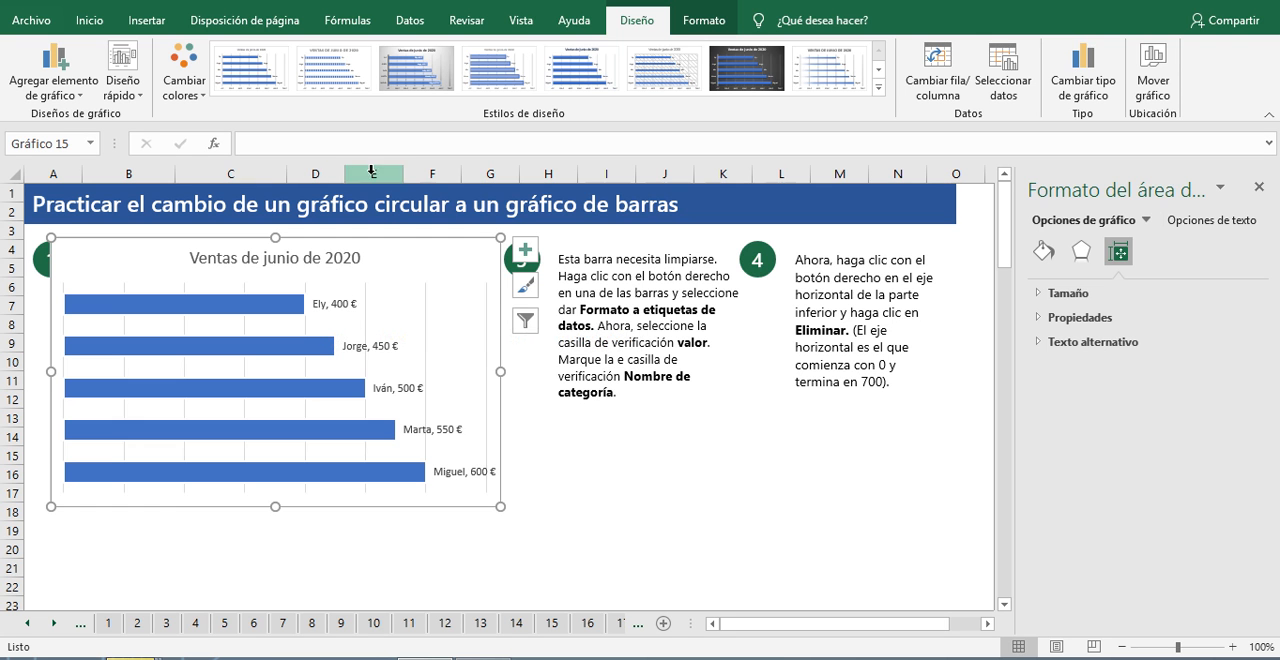
Step: Move the June 2020 bar chart down to start at about row 7, deselect it, and close the formatting options
{"action": "mouse_move", "coordinate": [449, 249]}
{"action": "left_mouse_down"}
{"action": "mouse_move", "coordinate": [463, 319]}
{"action": "mouse_move", "coordinate": [540, 354]}
{"action": "mouse_move", "coordinate": [463, 366]}
{"action": "mouse_move", "coordinate": [469, 400]}
{"action": "mouse_move", "coordinate": [472, 303]}
{"action": "mouse_move", "coordinate": [480, 319]}
{"action": "left_mouse_up"}
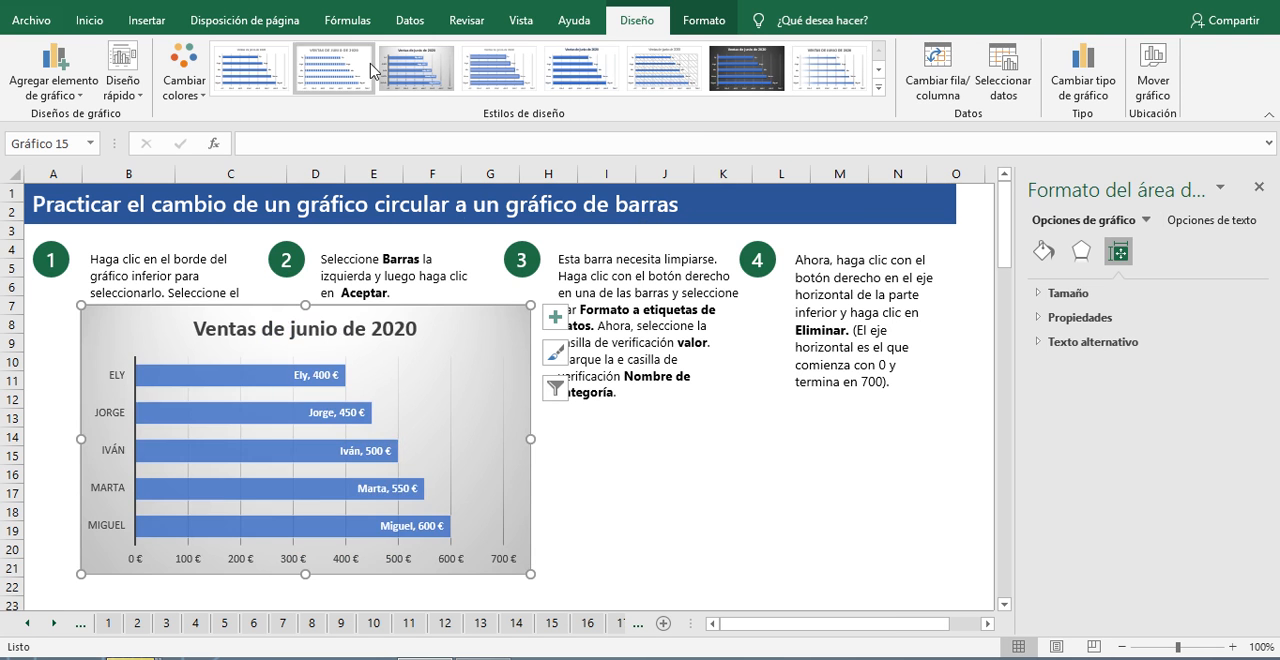
{"action": "left_click", "coordinate": [813, 510]}
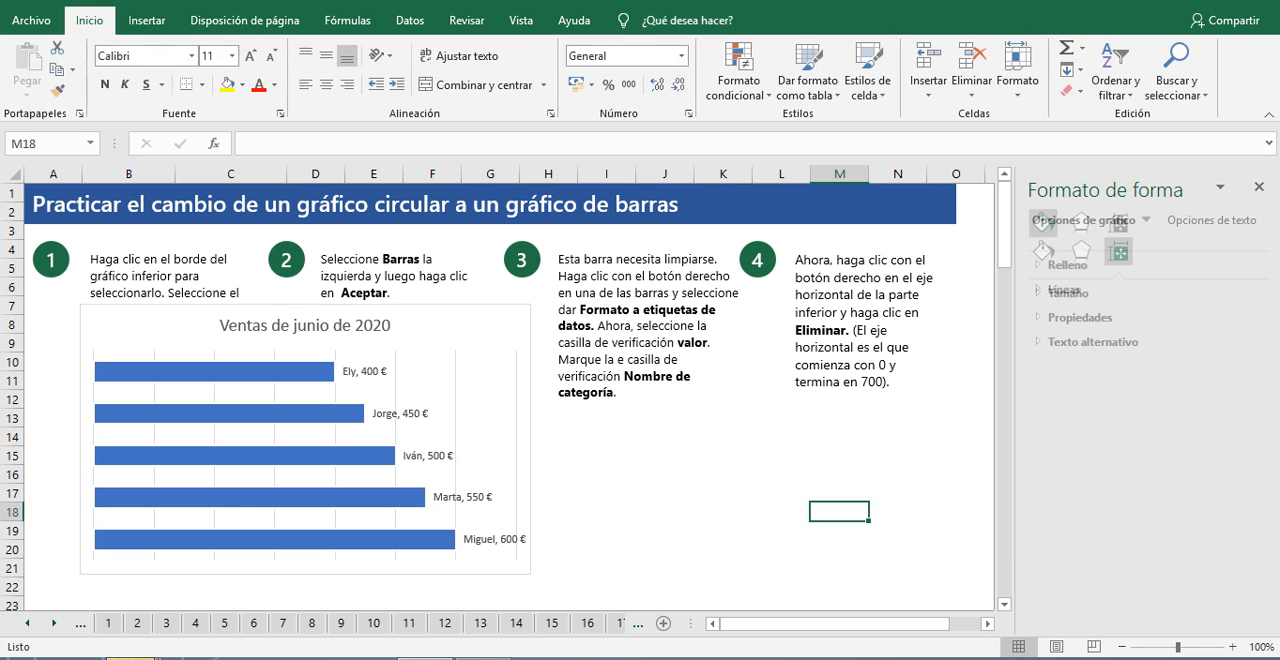
{"action": "left_click", "coordinate": [1259, 187]}
Step: Advance to sheet 19 and examine the pie chart overload problem, comparing the 2018, 2019 and 2020 pie charts with their data
{"action": "scroll", "coordinate": [650, 471], "scroll_direction": "down", "scroll_amount": 4}
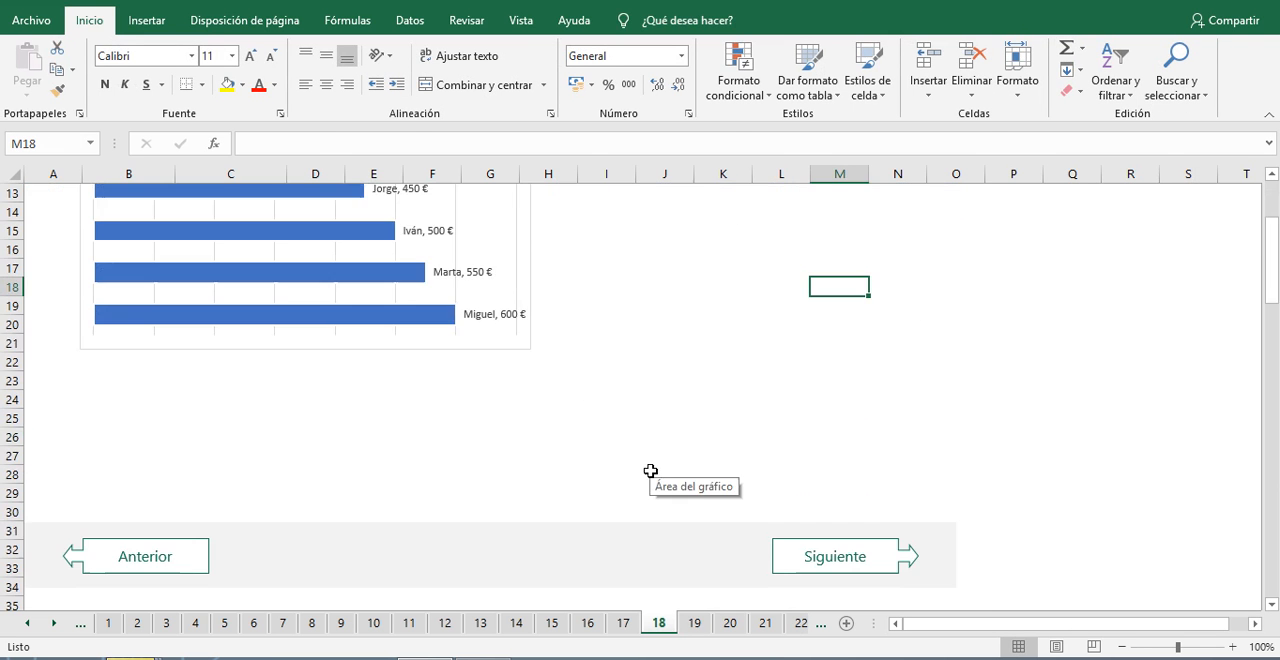
{"action": "left_click", "coordinate": [846, 556]}
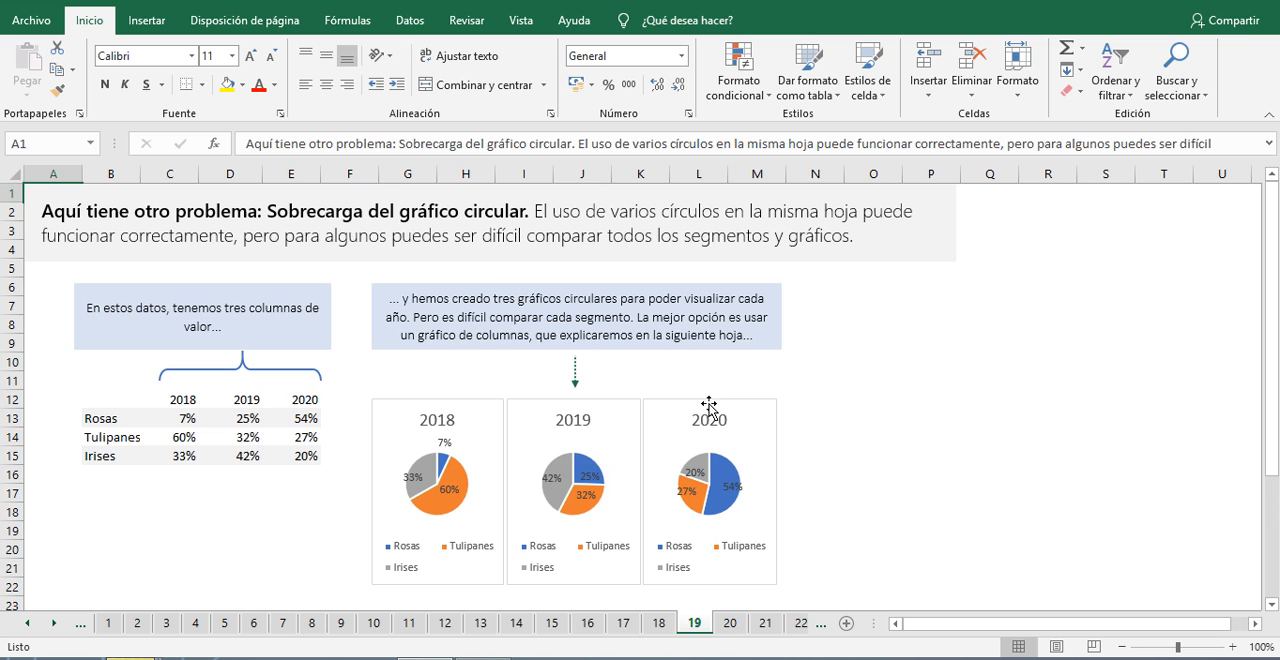
{"action": "scroll", "coordinate": [700, 430], "scroll_direction": "down", "scroll_amount": 2}
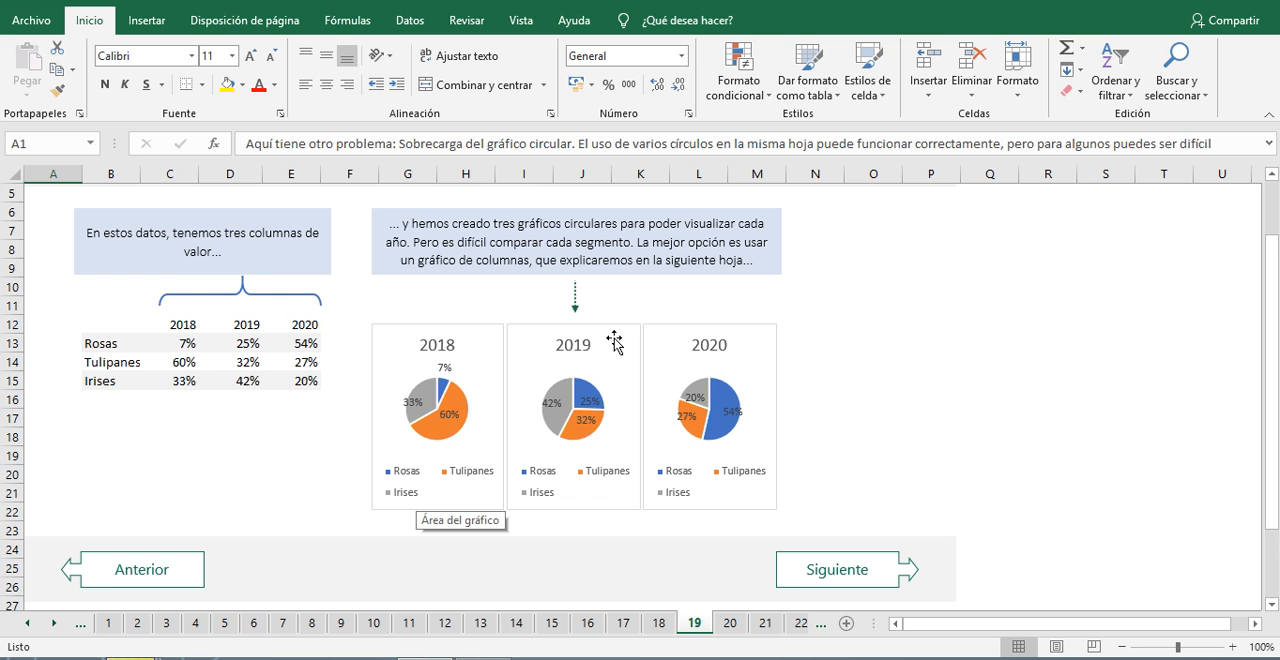
{"action": "scroll", "coordinate": [615, 341], "scroll_direction": "down", "scroll_amount": 1}
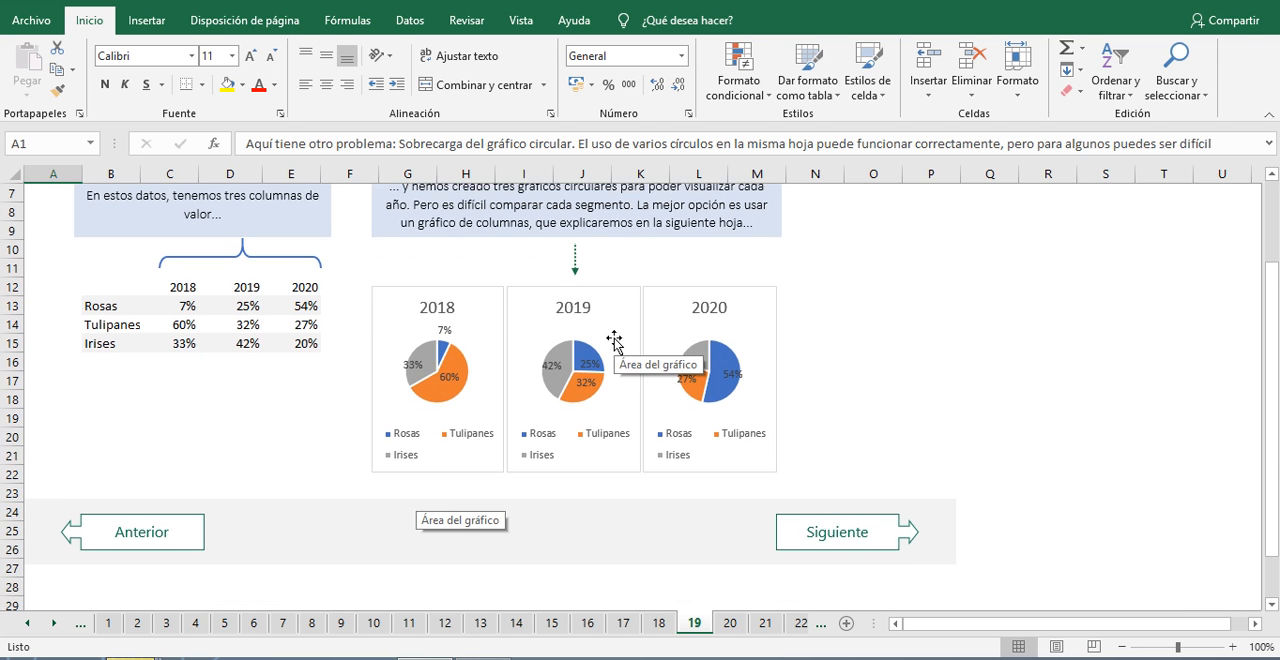
{"action": "scroll", "coordinate": [615, 341], "scroll_direction": "up", "scroll_amount": 2}
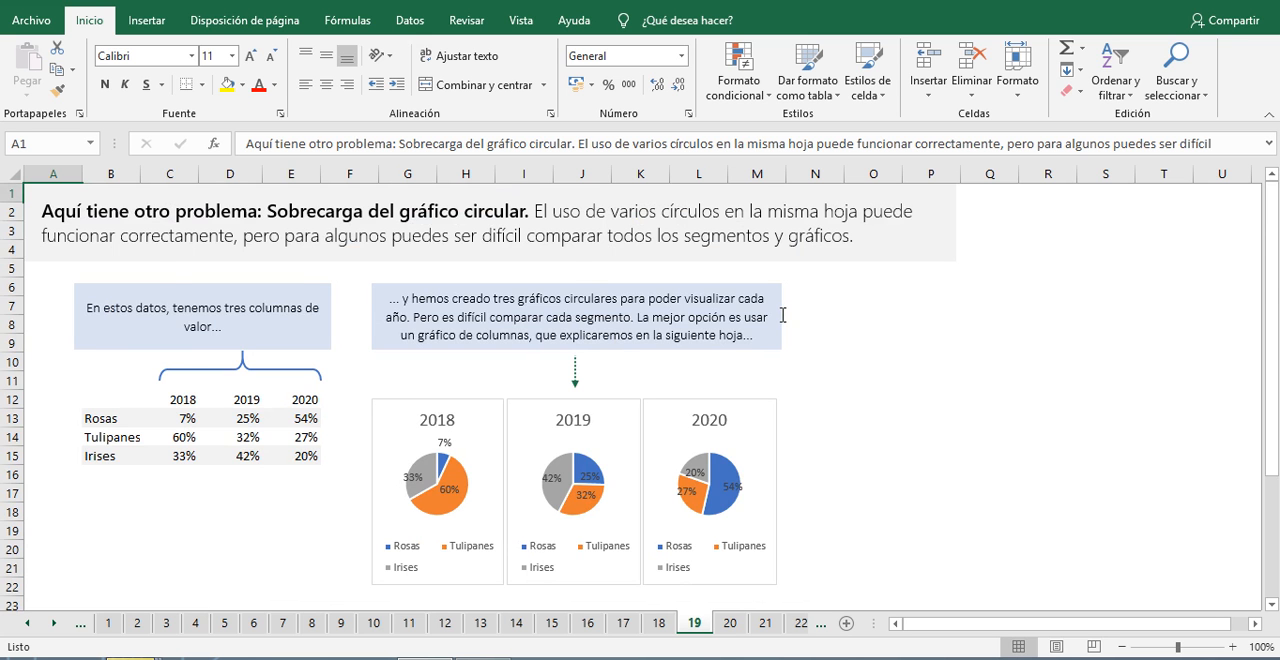
{"action": "scroll", "coordinate": [783, 315], "scroll_direction": "down", "scroll_amount": 3}
{"action": "scroll", "coordinate": [845, 440], "scroll_direction": "up", "scroll_amount": 2}
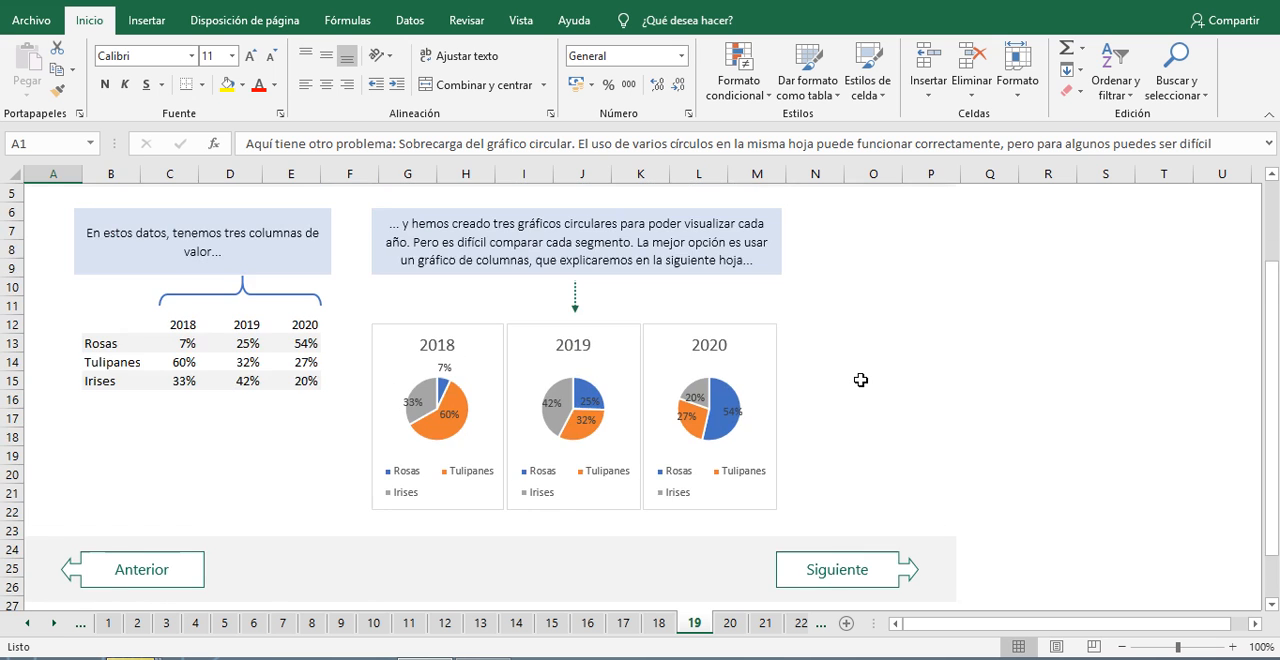
Step: Advance to sheet 20, insert a 2-D 100% stacked column chart from the flower data, and move it to start at about A4
{"action": "left_click", "coordinate": [829, 568]}
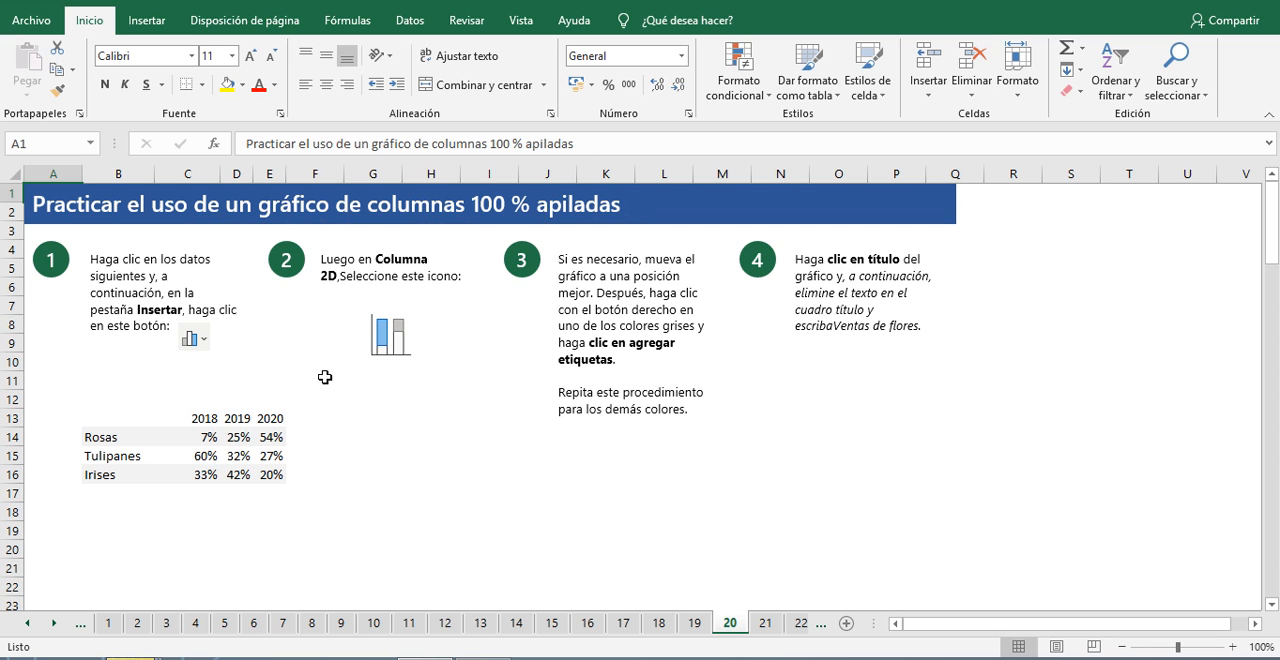
{"action": "left_click", "coordinate": [266, 455]}
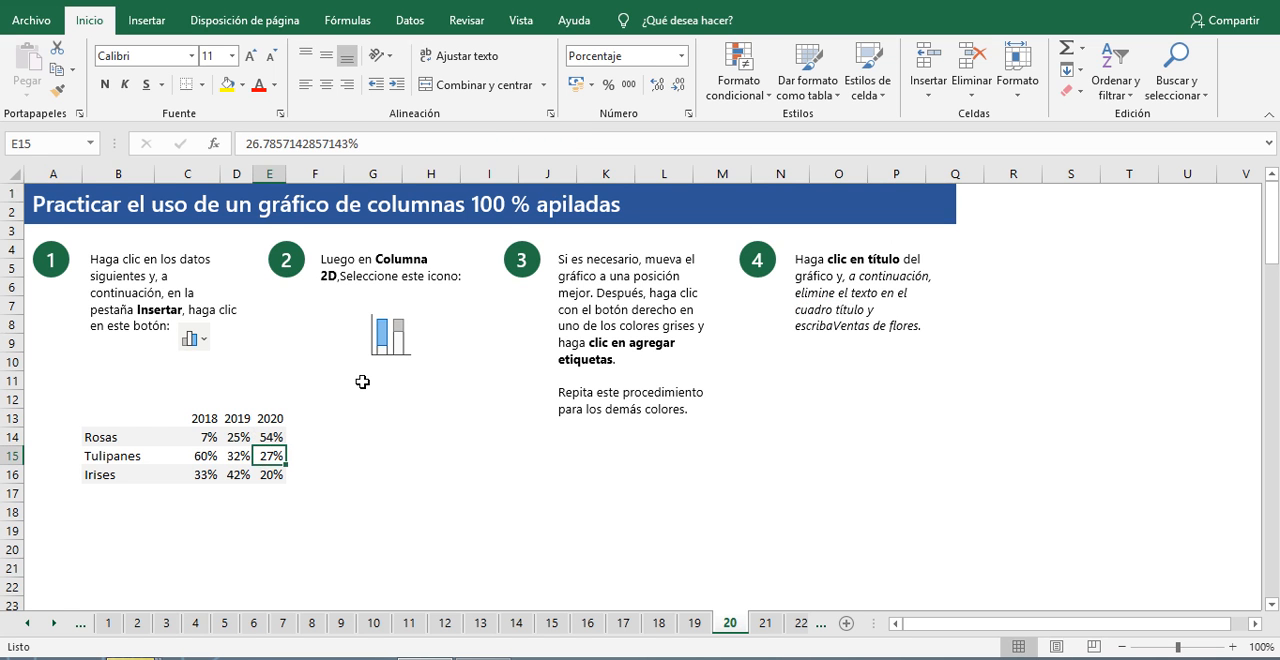
{"action": "left_click", "coordinate": [150, 20]}
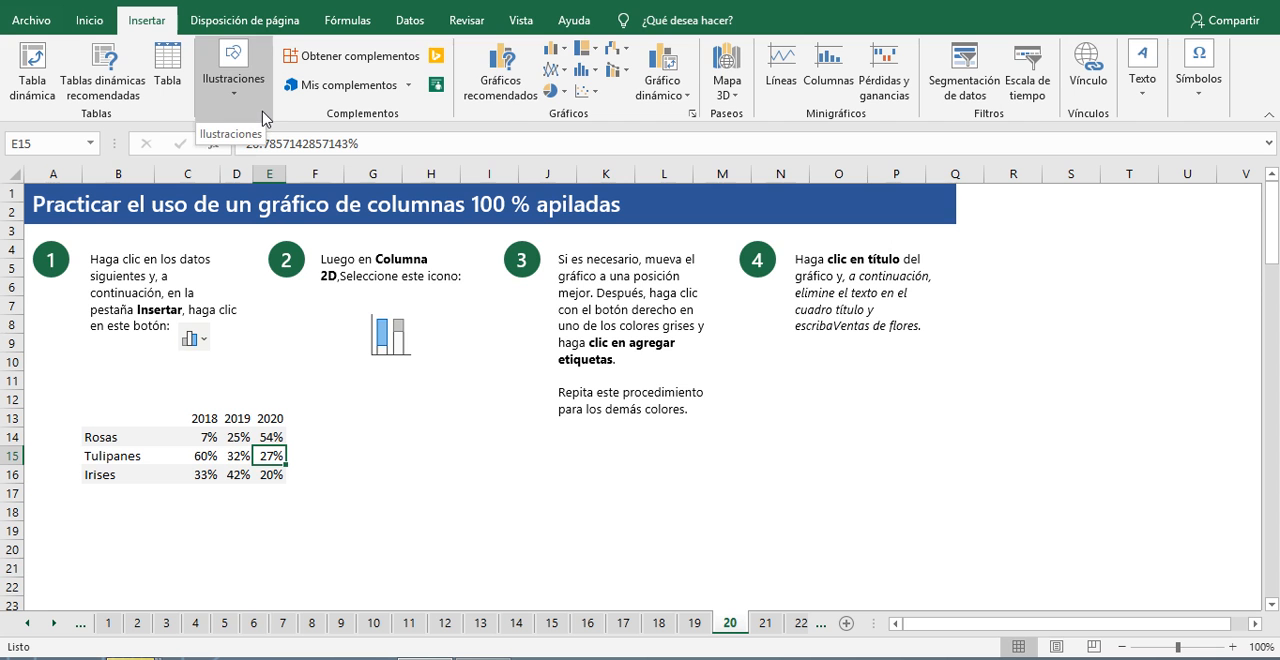
{"action": "left_click", "coordinate": [567, 56]}
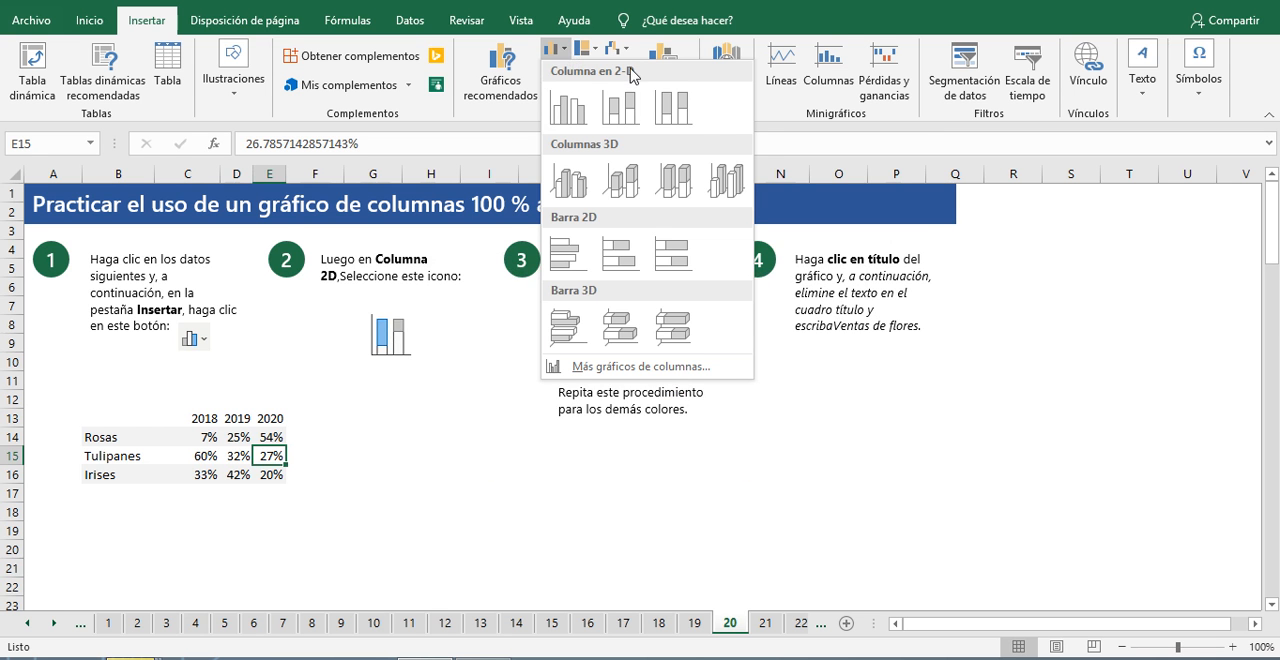
{"action": "left_click", "coordinate": [673, 110]}
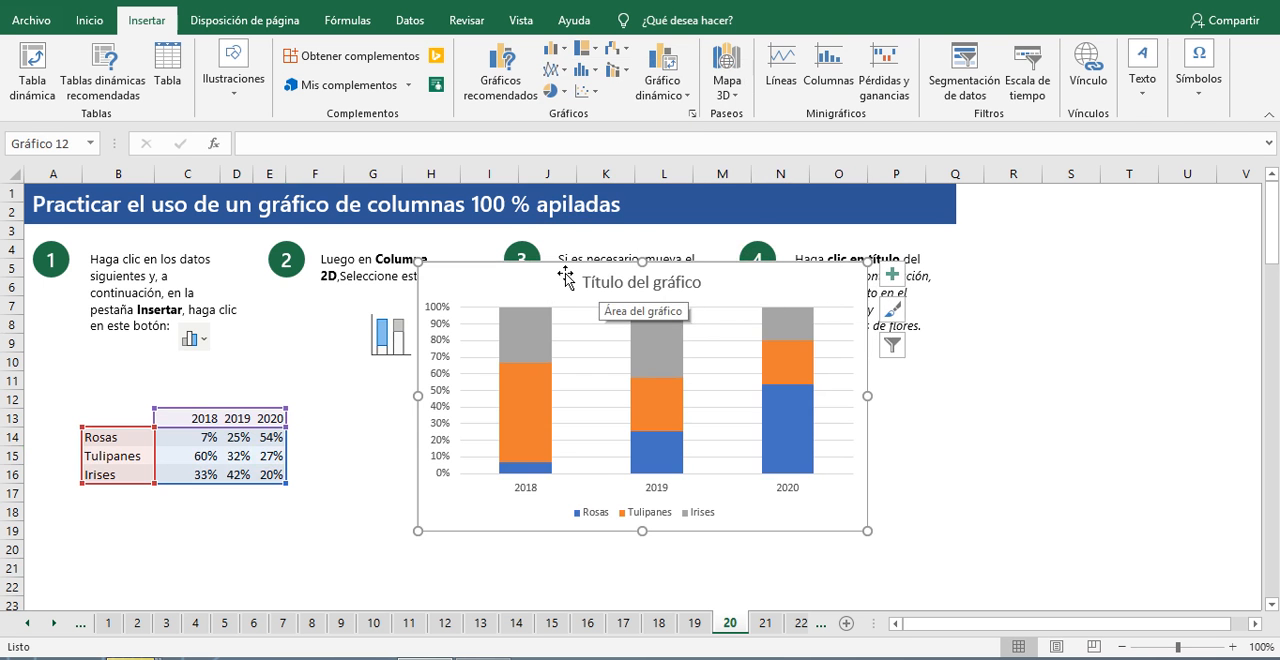
{"action": "left_click_drag", "start_coordinate": [545, 266], "coordinate": [166, 258]}
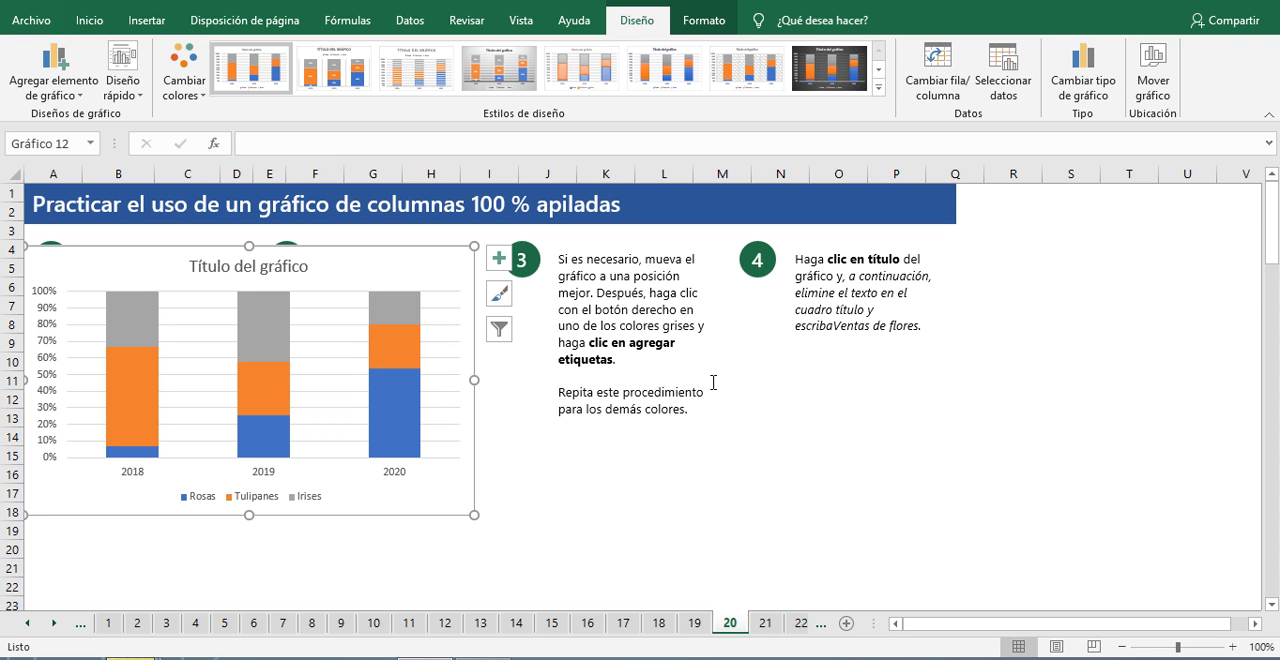
Step: Add data labels to the Irises, Tulipanes and Rosas series of the 100% stacked column chart
{"action": "left_click", "coordinate": [253, 337]}
{"action": "right_click", "coordinate": [253, 337]}
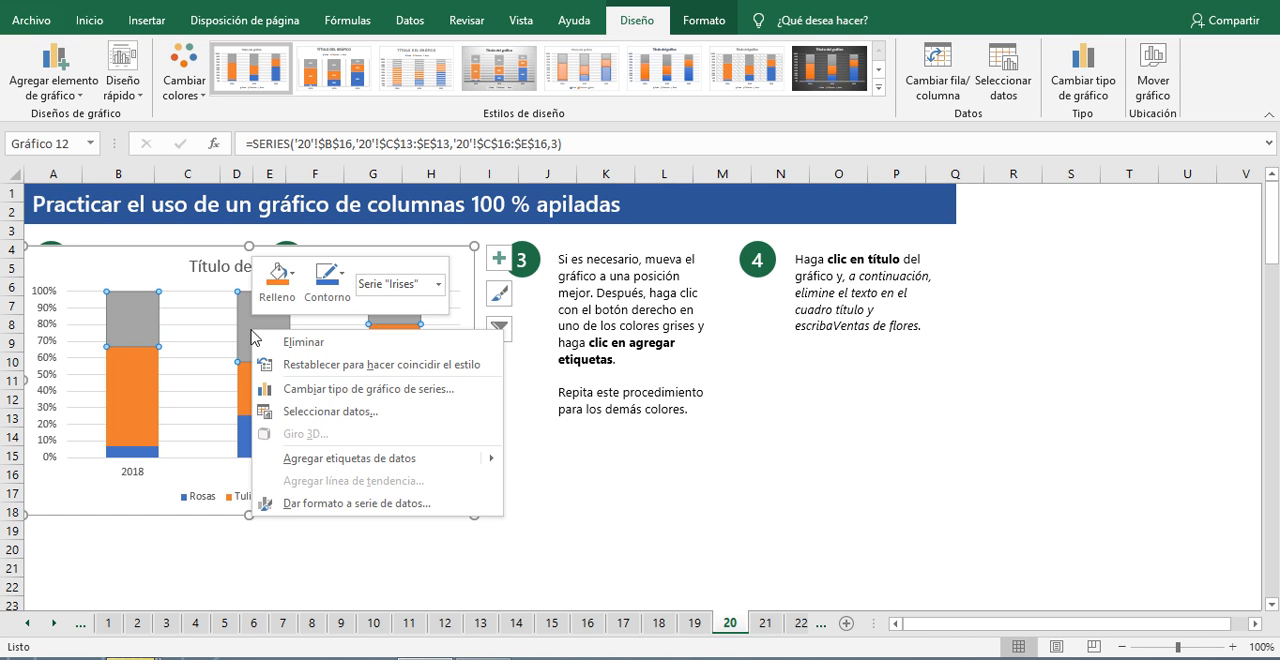
{"action": "left_click", "coordinate": [350, 460]}
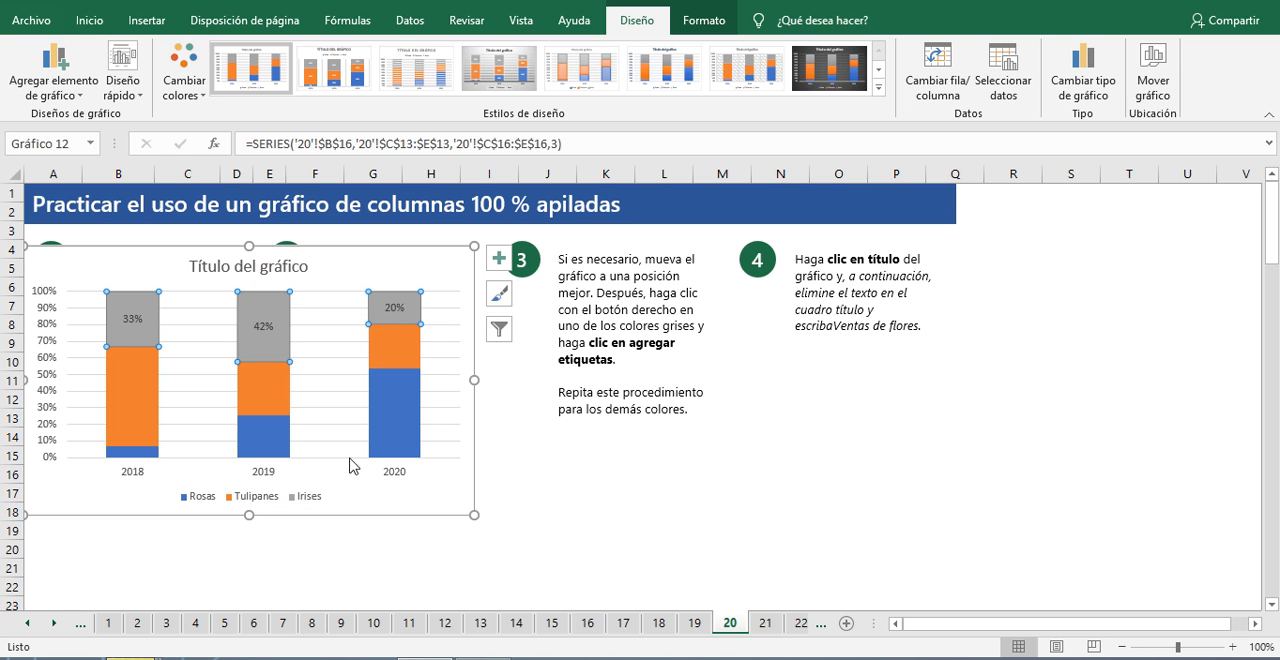
{"action": "left_click", "coordinate": [402, 342]}
{"action": "right_click", "coordinate": [404, 347]}
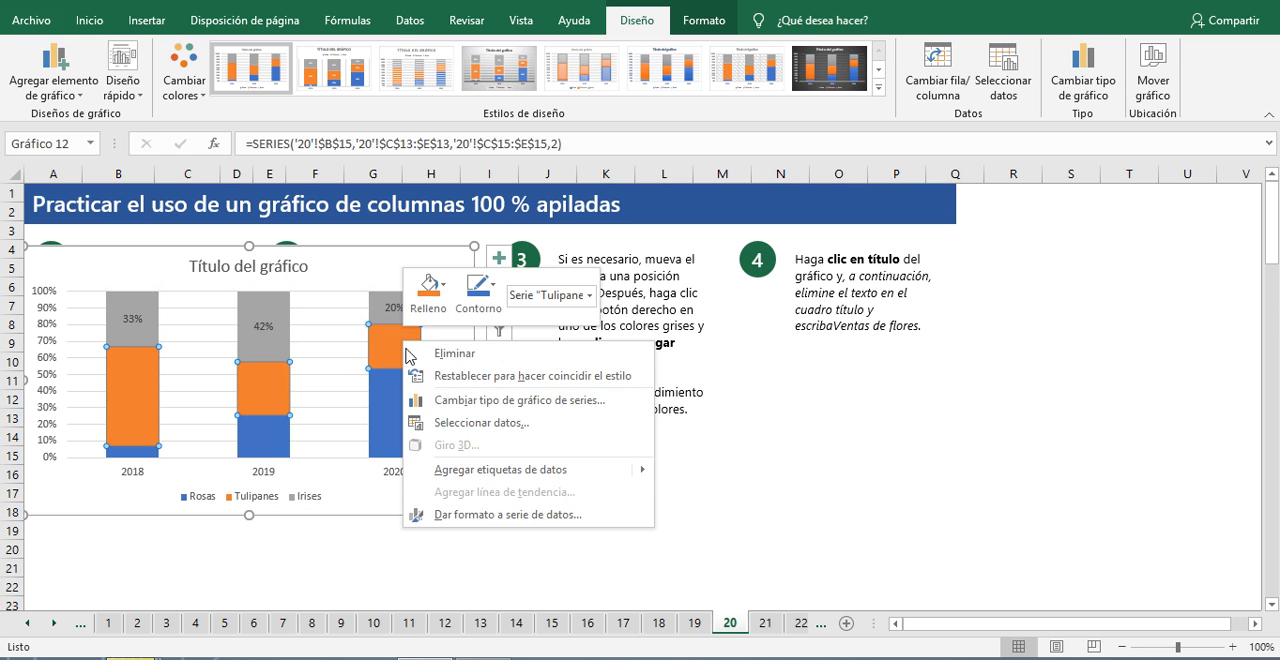
{"action": "left_click", "coordinate": [466, 470]}
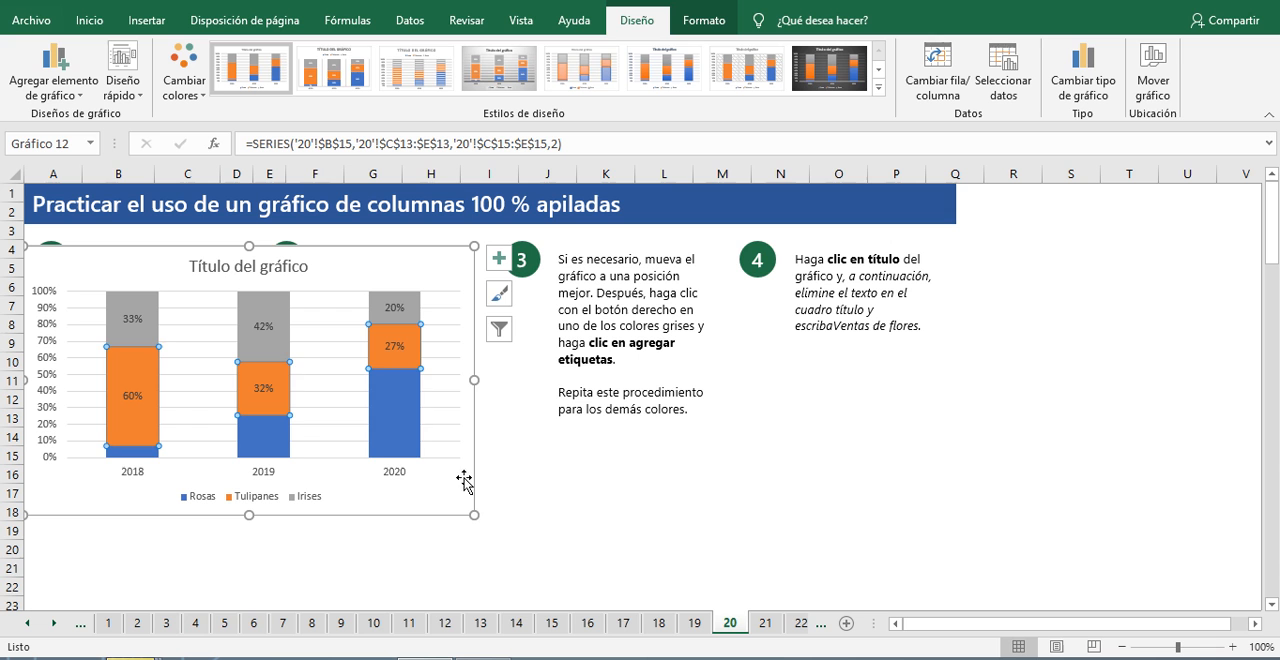
{"action": "left_click", "coordinate": [400, 434]}
{"action": "right_click", "coordinate": [400, 430]}
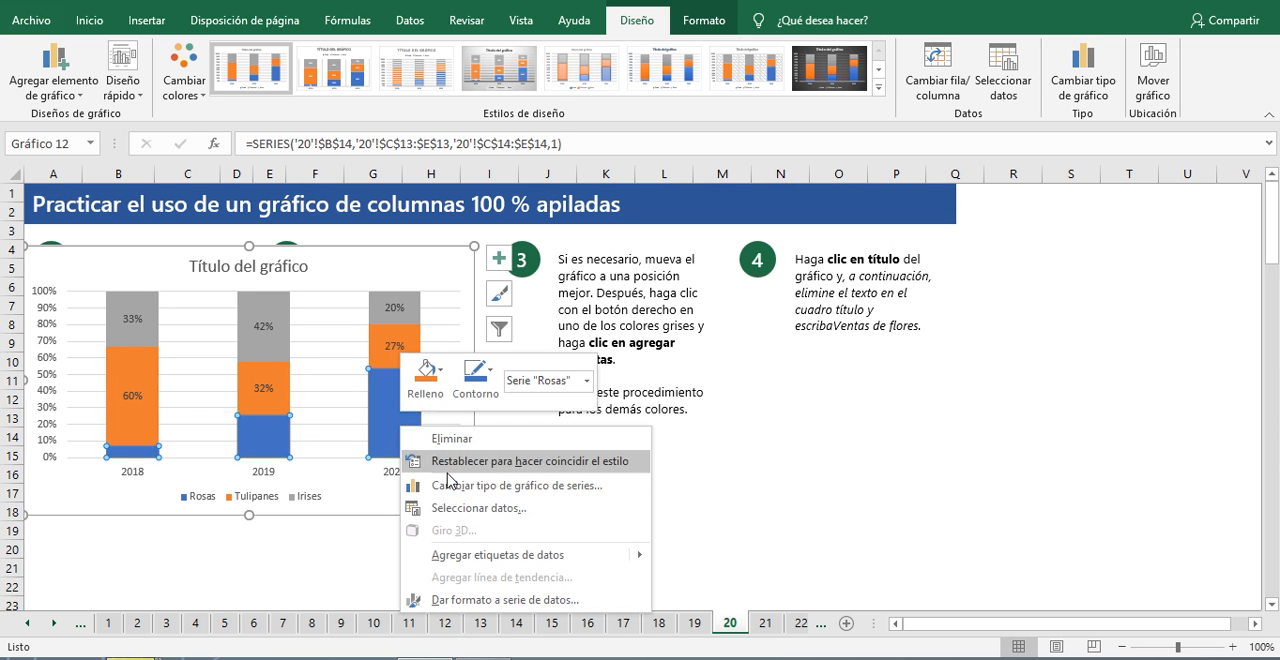
{"action": "left_click", "coordinate": [537, 556]}
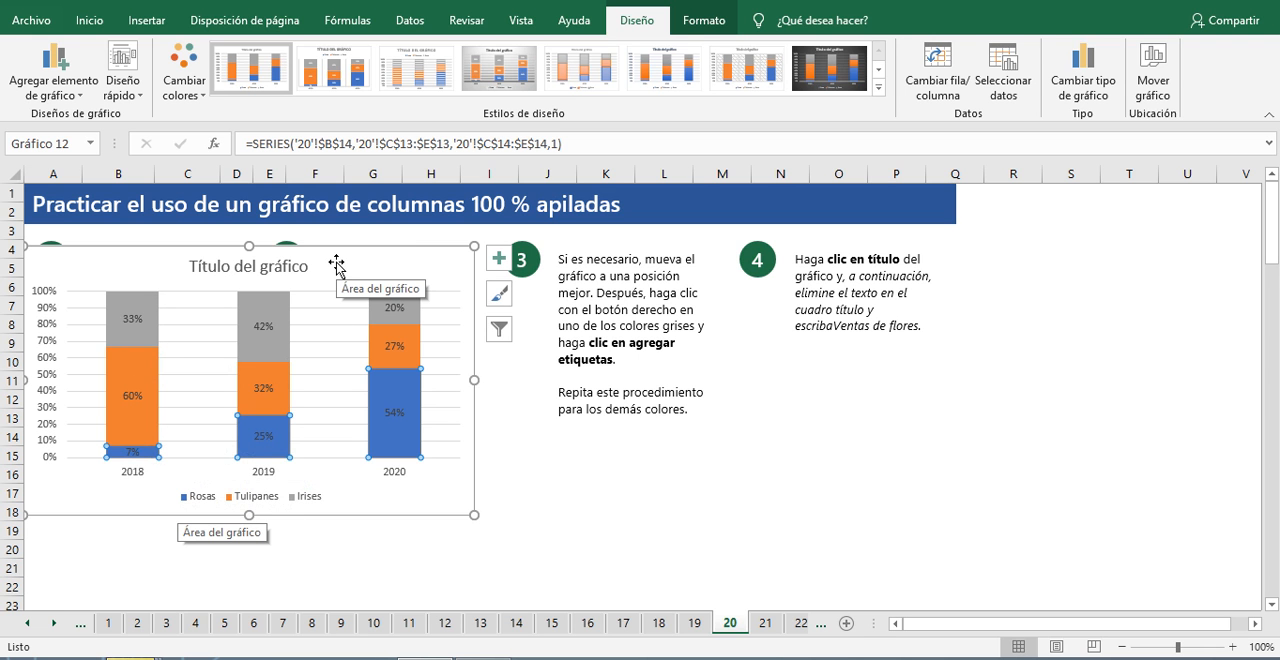
Step: Replace the stacked column chart's title with "VENTA DE FLORES", deselect the chart, and close the formatting options
{"action": "left_click", "coordinate": [295, 276]}
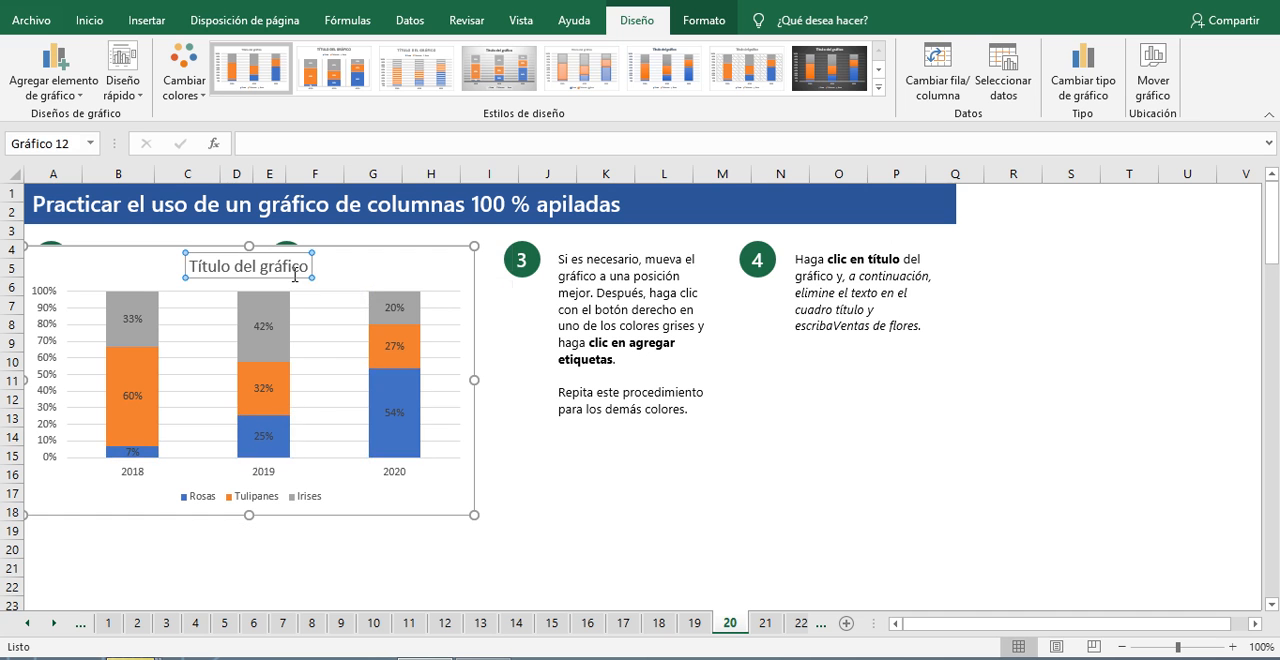
{"action": "double_click", "coordinate": [185, 272]}
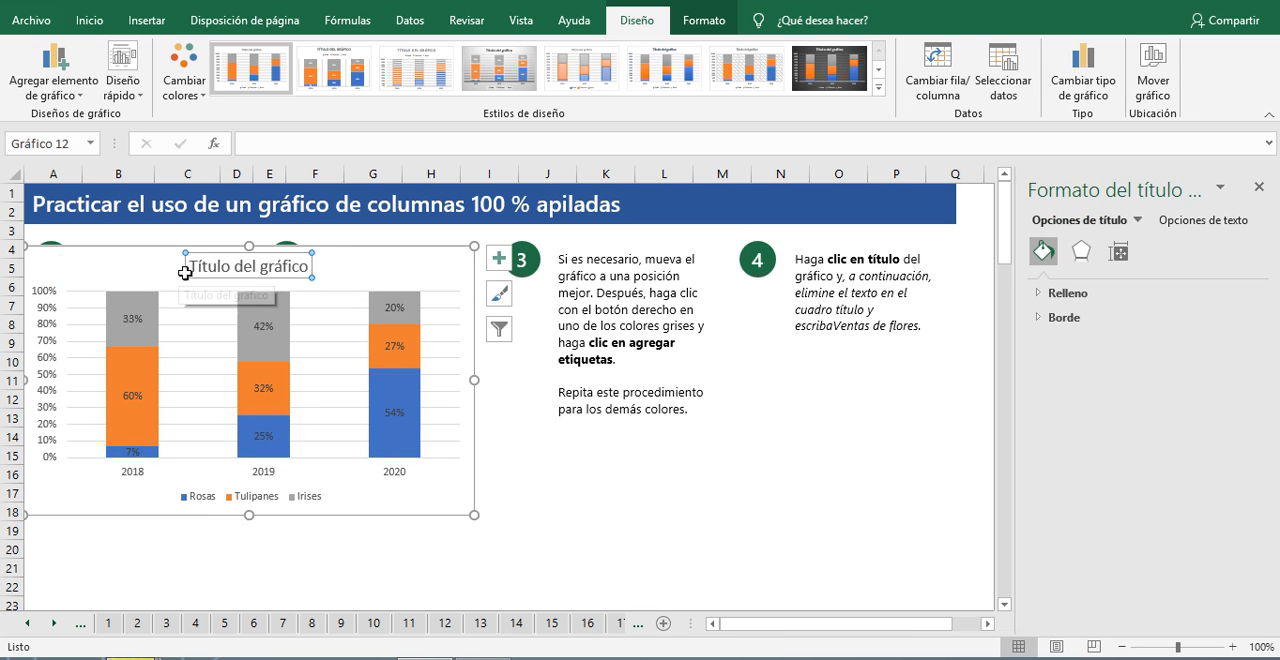
{"action": "triple_click", "coordinate": [241, 274]}
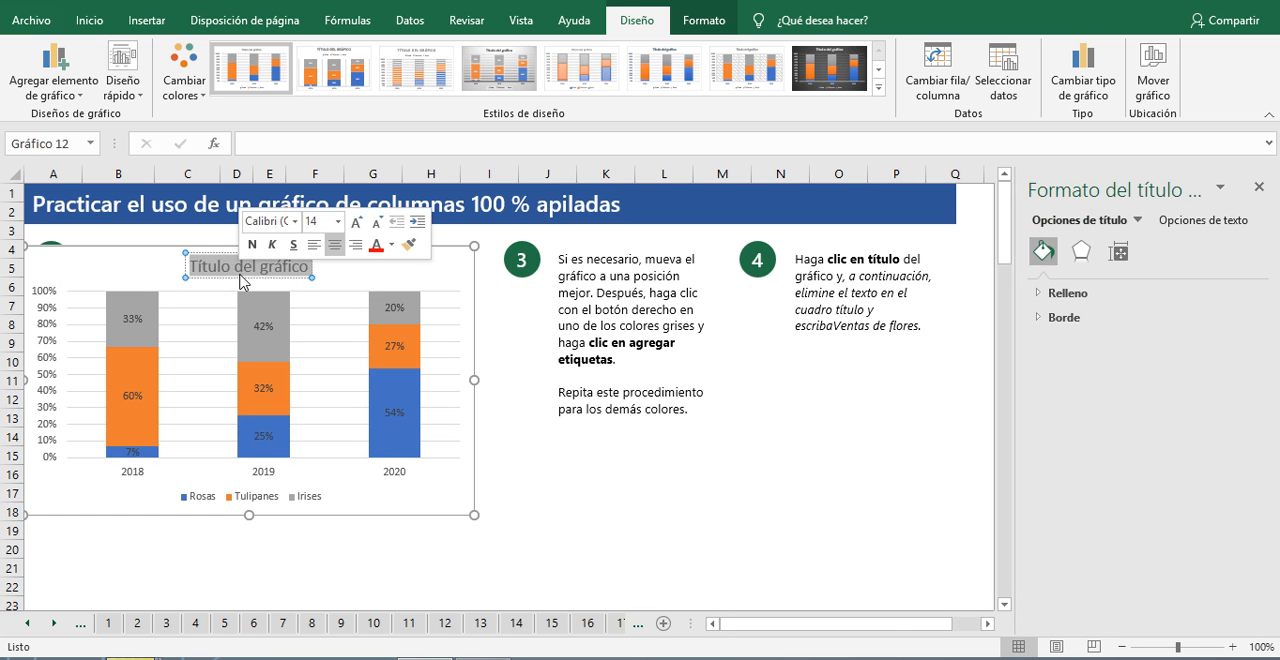
{"action": "type", "text": "VENTA D"}
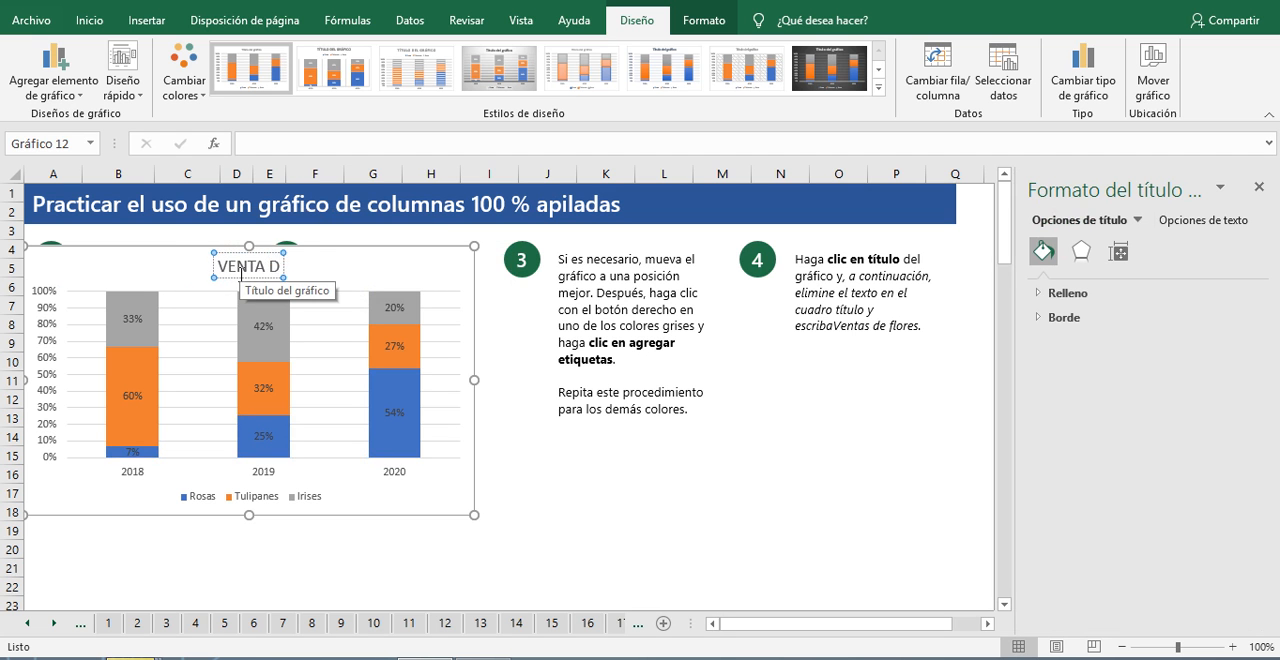
{"action": "type", "text": "E FLORES"}
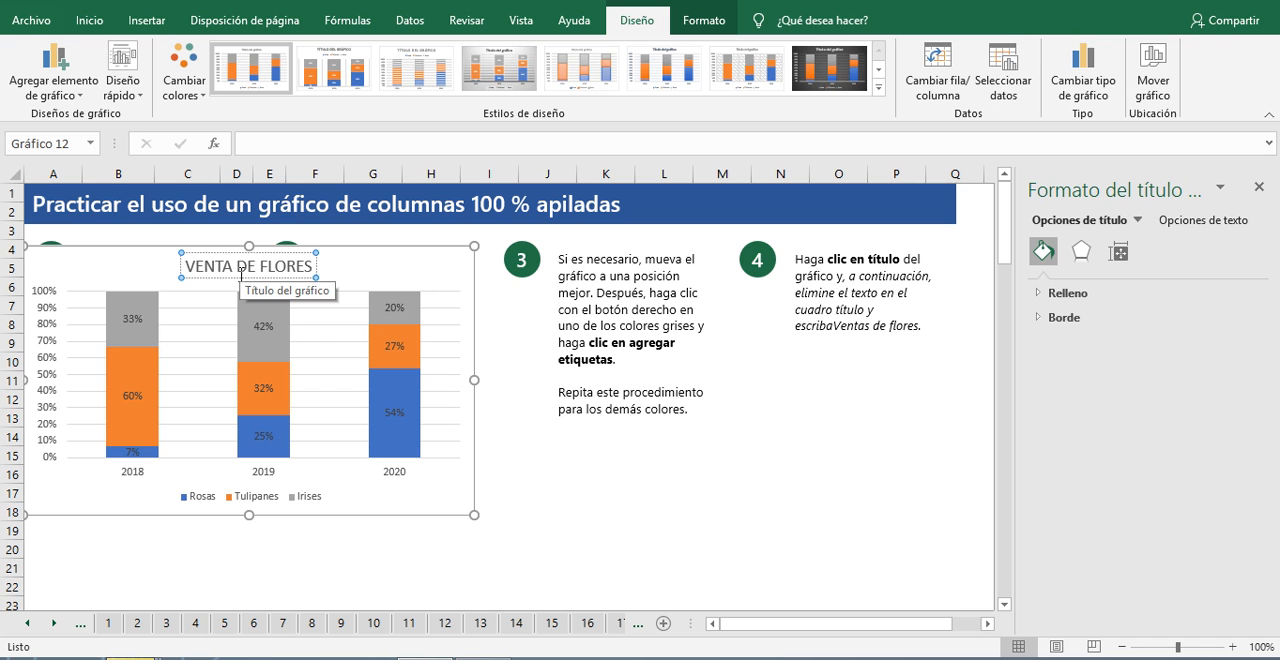
{"action": "left_click", "coordinate": [657, 512]}
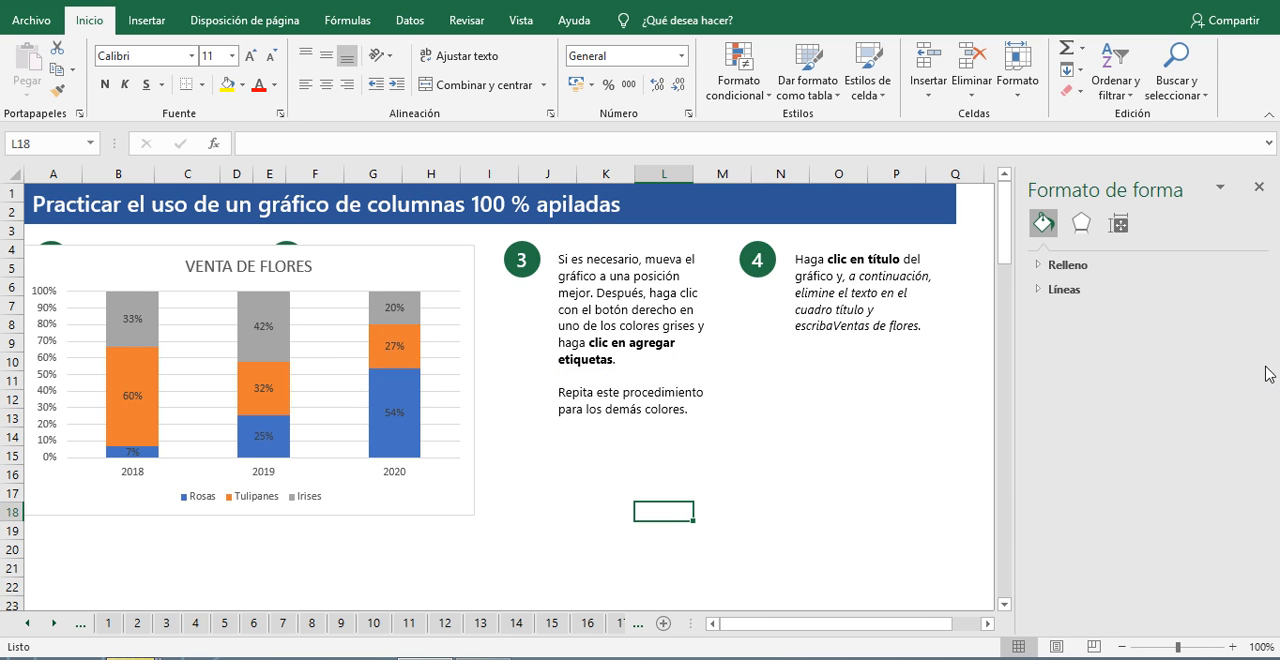
{"action": "left_click", "coordinate": [1259, 188]}
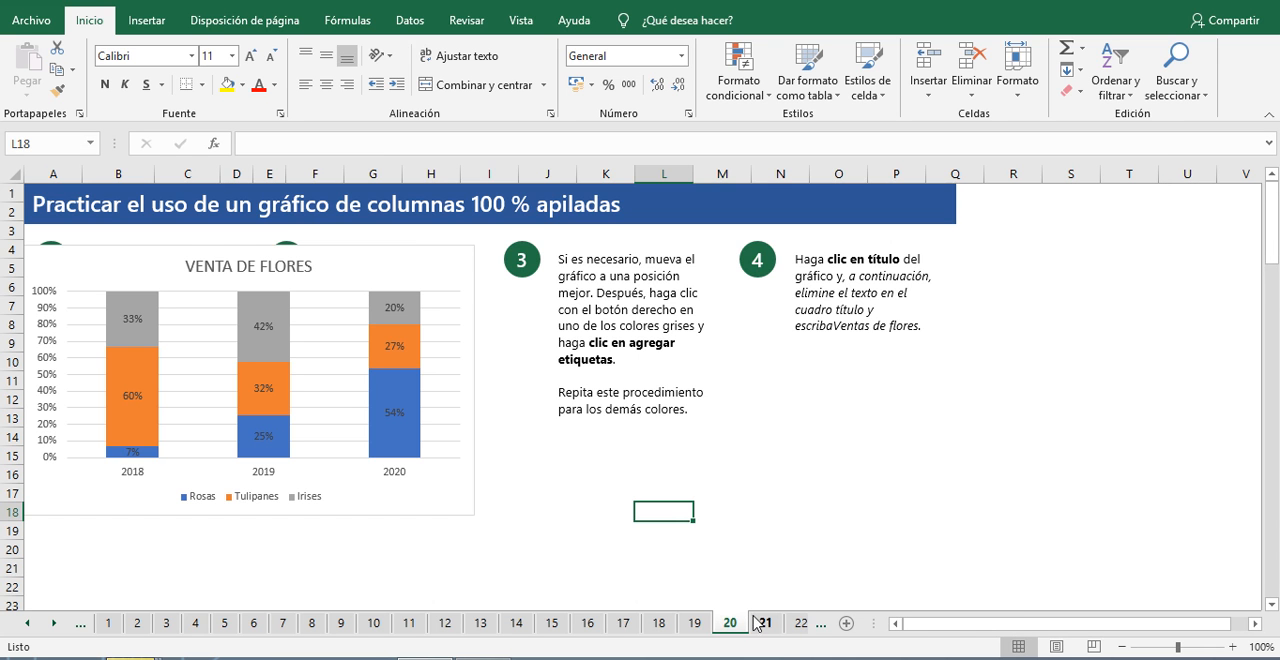
Step: Advance to sheet 21 and examine the hierarchical data problem, comparing the campus, type and rep sales table with the pie chart and its legend
{"action": "scroll", "coordinate": [726, 497], "scroll_direction": "down", "scroll_amount": 3}
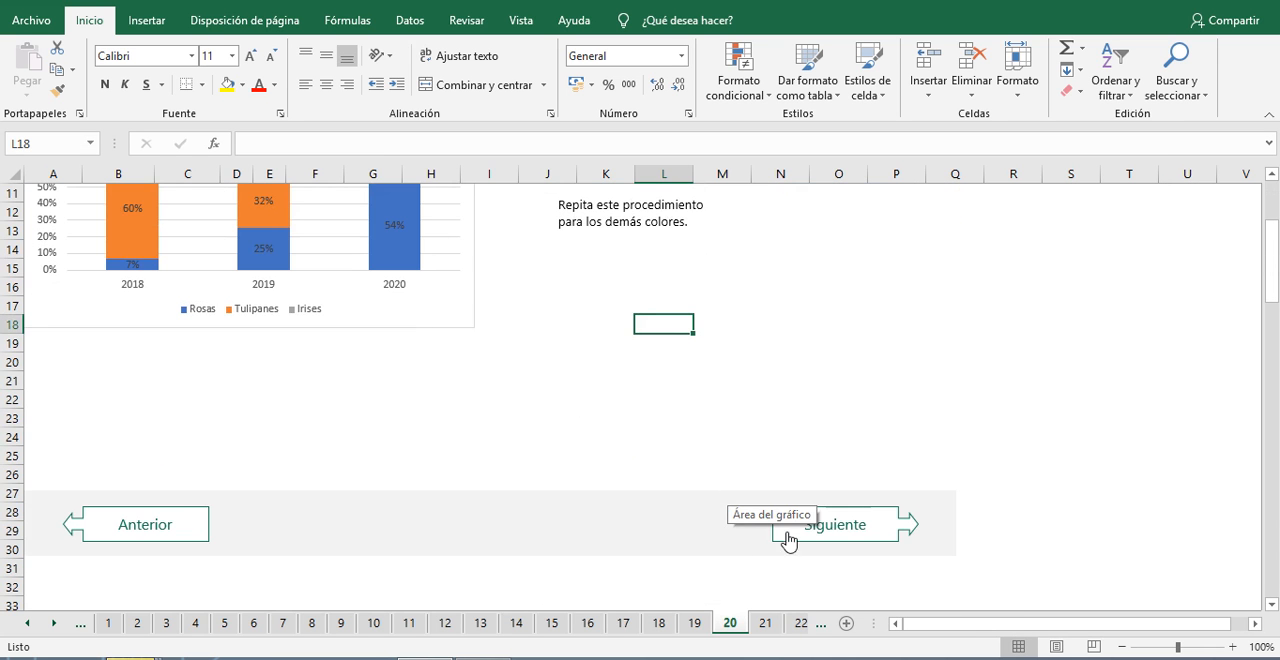
{"action": "left_click", "coordinate": [892, 523]}
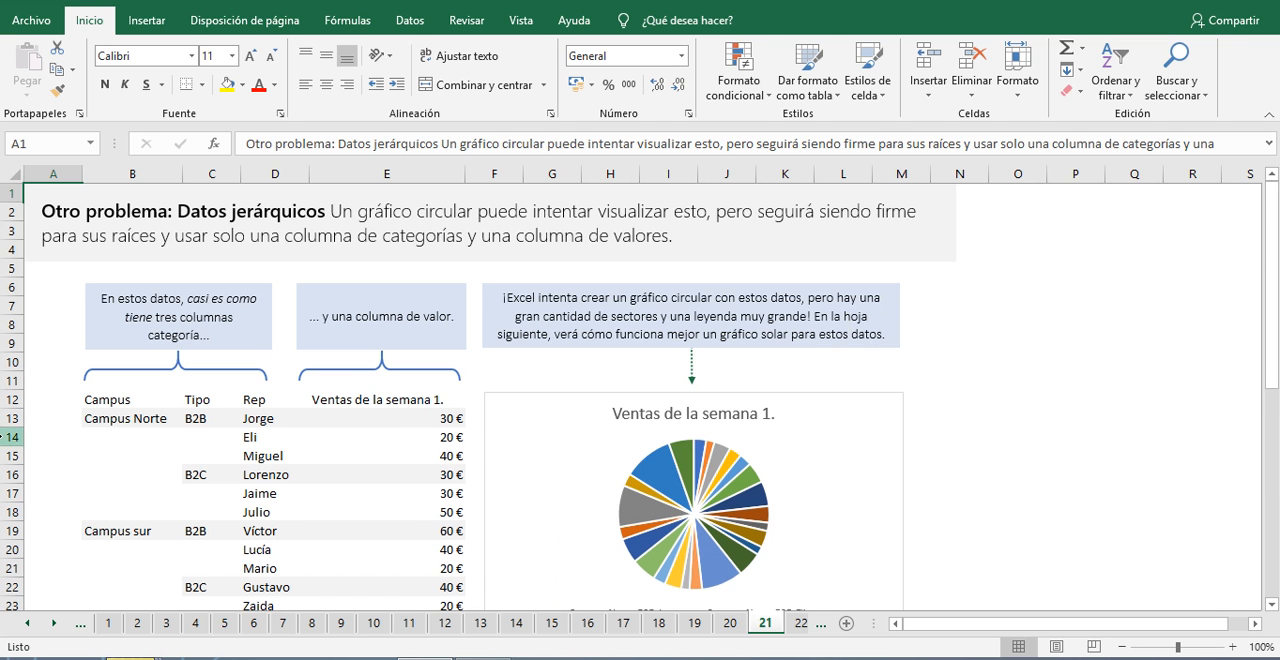
{"action": "scroll", "coordinate": [104, 388], "scroll_direction": "down", "scroll_amount": 1}
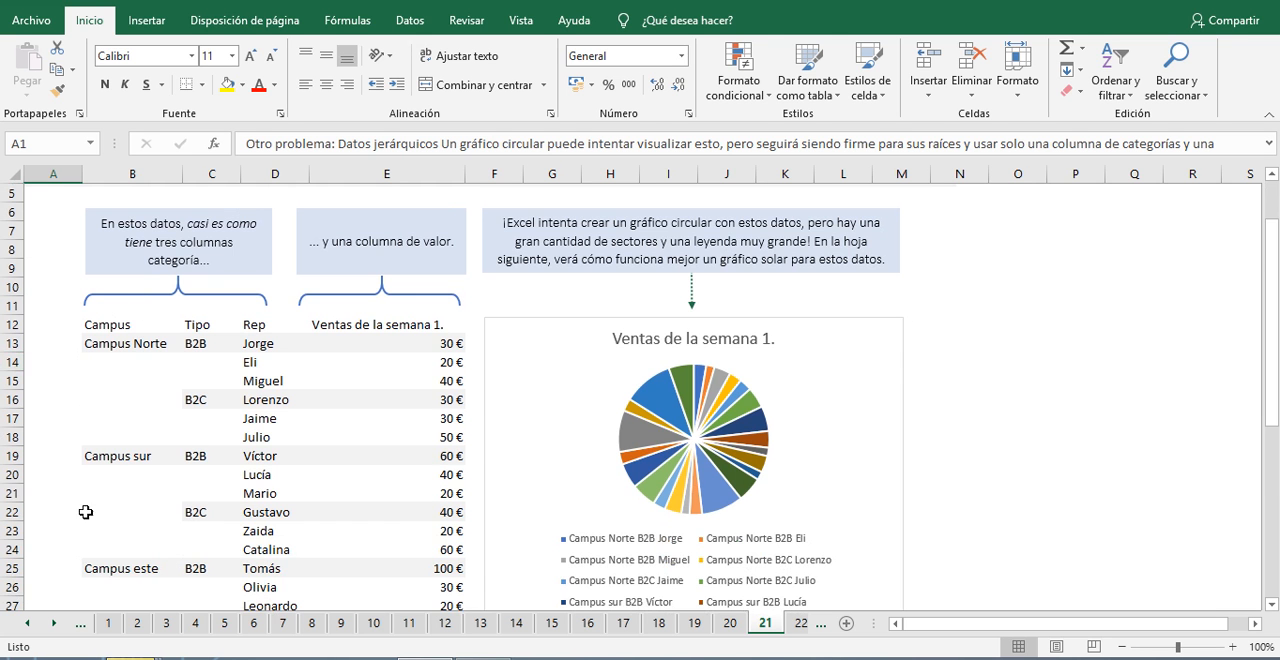
{"action": "scroll", "coordinate": [86, 512], "scroll_direction": "down", "scroll_amount": 1}
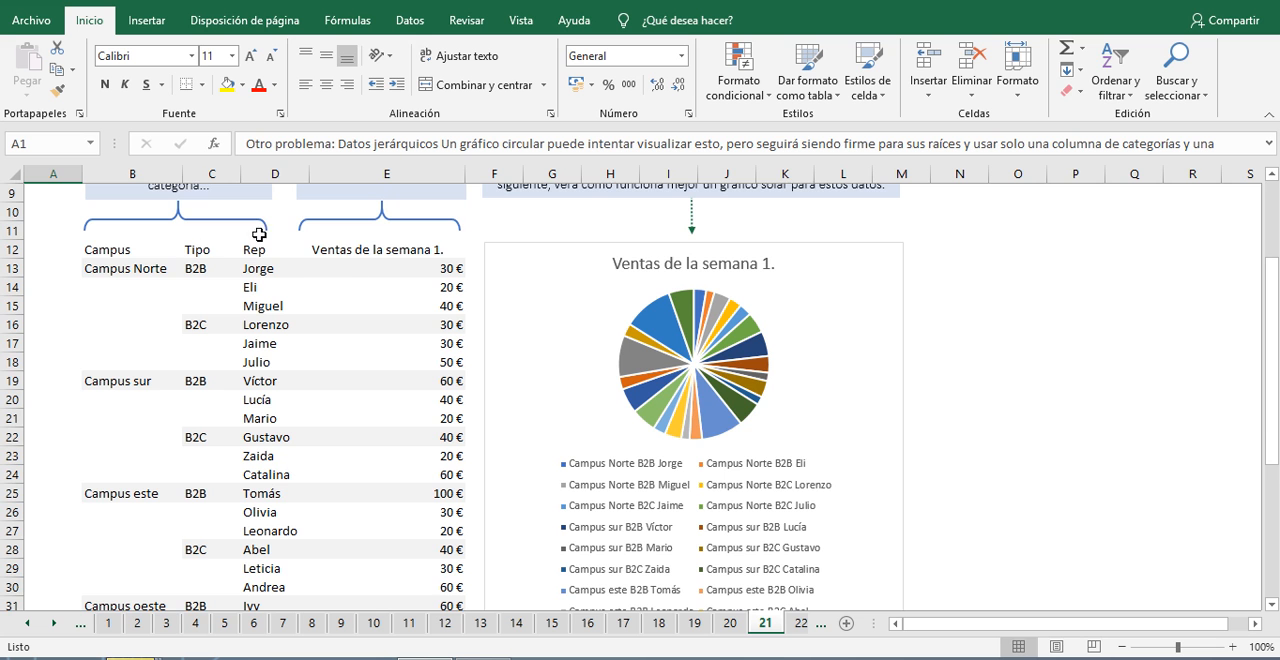
{"action": "scroll", "coordinate": [203, 320], "scroll_direction": "up", "scroll_amount": 2}
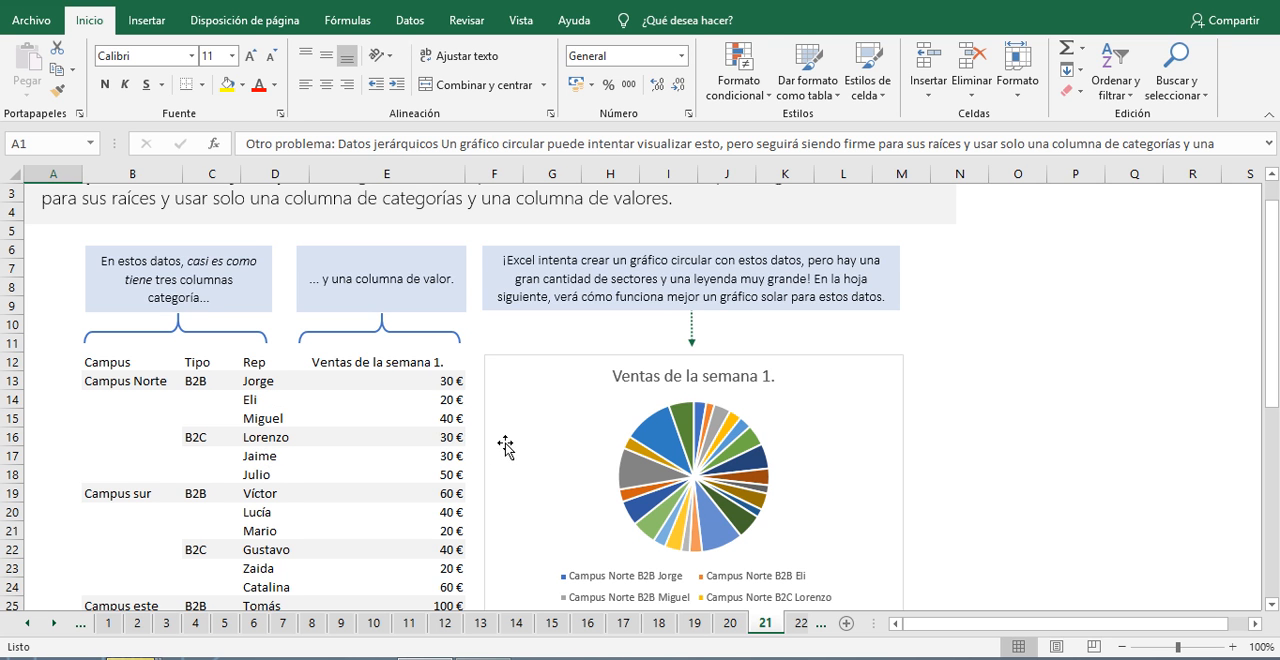
{"action": "scroll", "coordinate": [505, 445], "scroll_direction": "down", "scroll_amount": 1}
{"action": "scroll", "coordinate": [505, 445], "scroll_direction": "down", "scroll_amount": 5}
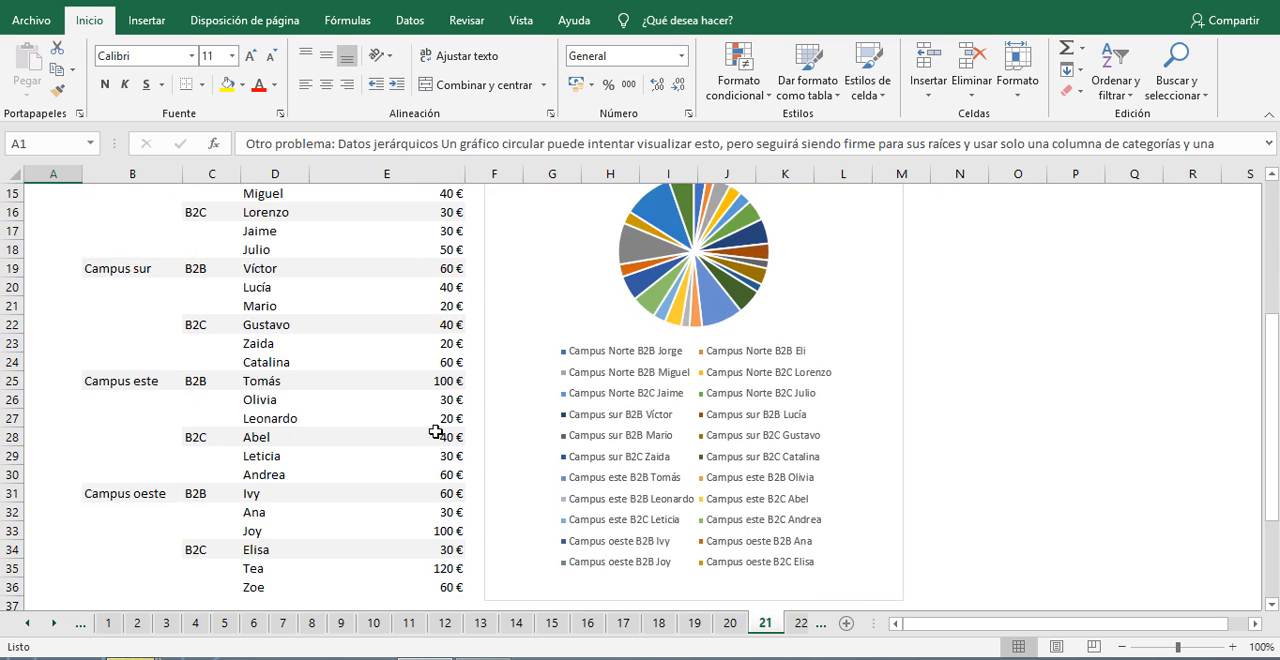
{"action": "scroll", "coordinate": [366, 474], "scroll_direction": "up", "scroll_amount": 6}
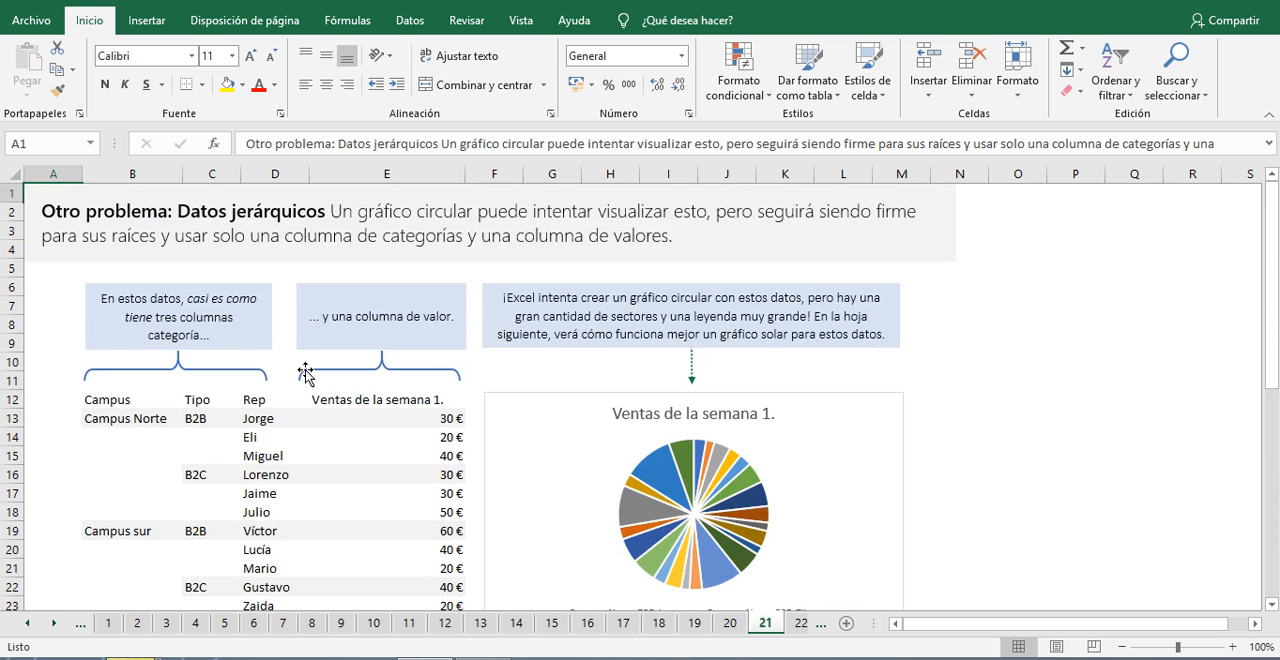
{"action": "scroll", "coordinate": [298, 368], "scroll_direction": "down", "scroll_amount": 6}
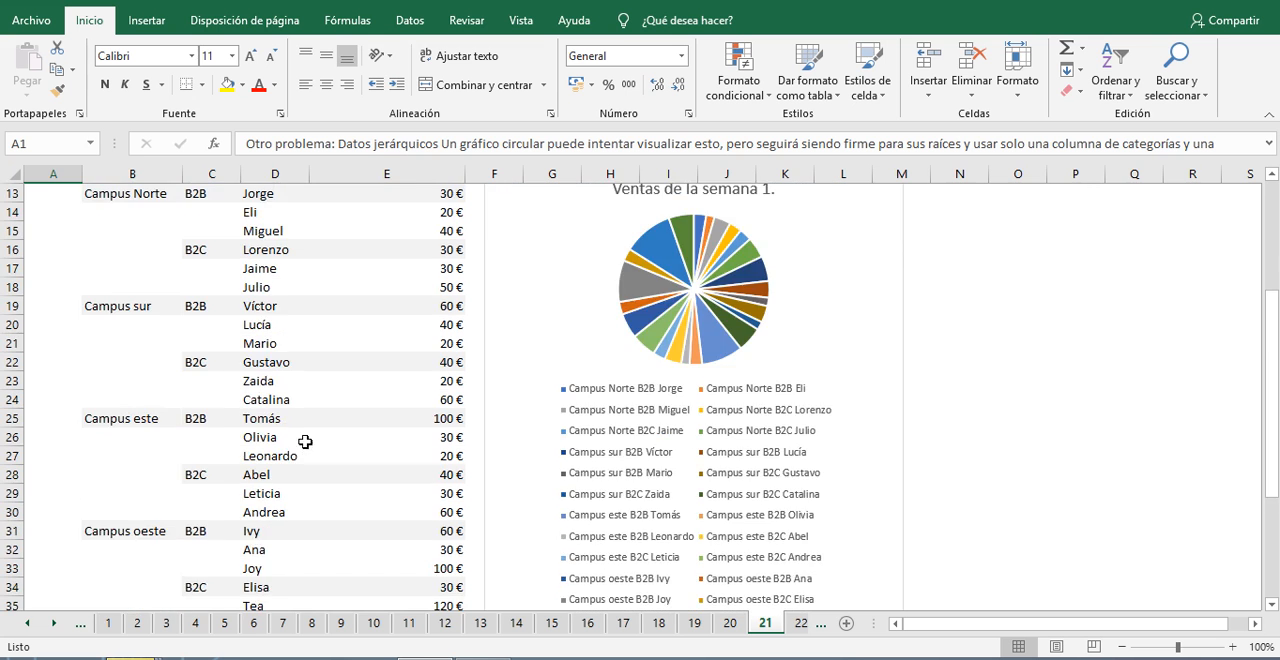
{"action": "scroll", "coordinate": [312, 454], "scroll_direction": "down", "scroll_amount": 2}
{"action": "scroll", "coordinate": [316, 470], "scroll_direction": "up", "scroll_amount": 4}
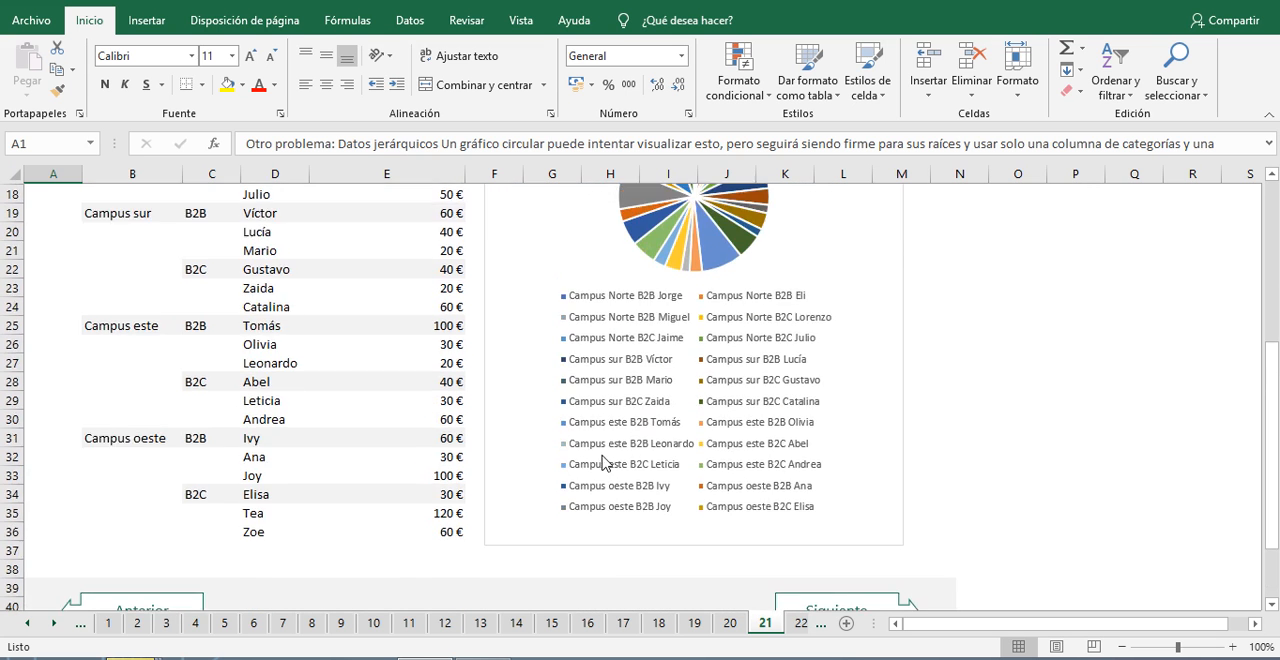
{"action": "scroll", "coordinate": [698, 276], "scroll_direction": "up", "scroll_amount": 1}
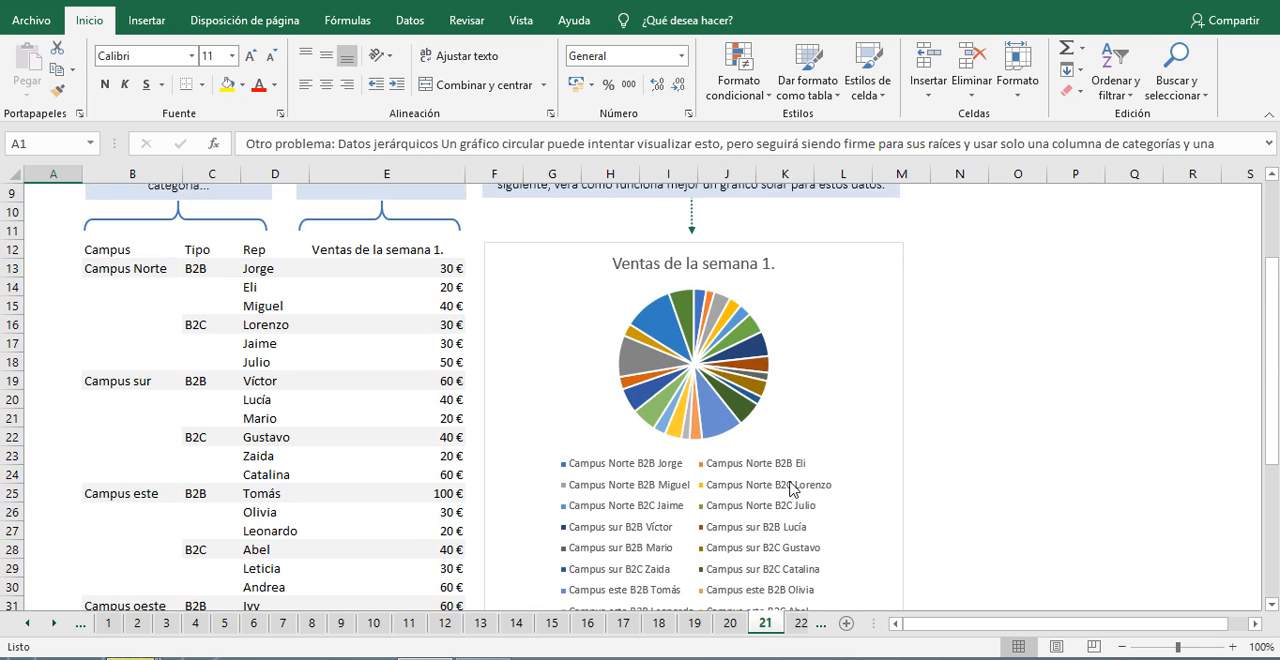
{"action": "scroll", "coordinate": [765, 498], "scroll_direction": "down", "scroll_amount": 2}
{"action": "scroll", "coordinate": [590, 430], "scroll_direction": "down", "scroll_amount": 2}
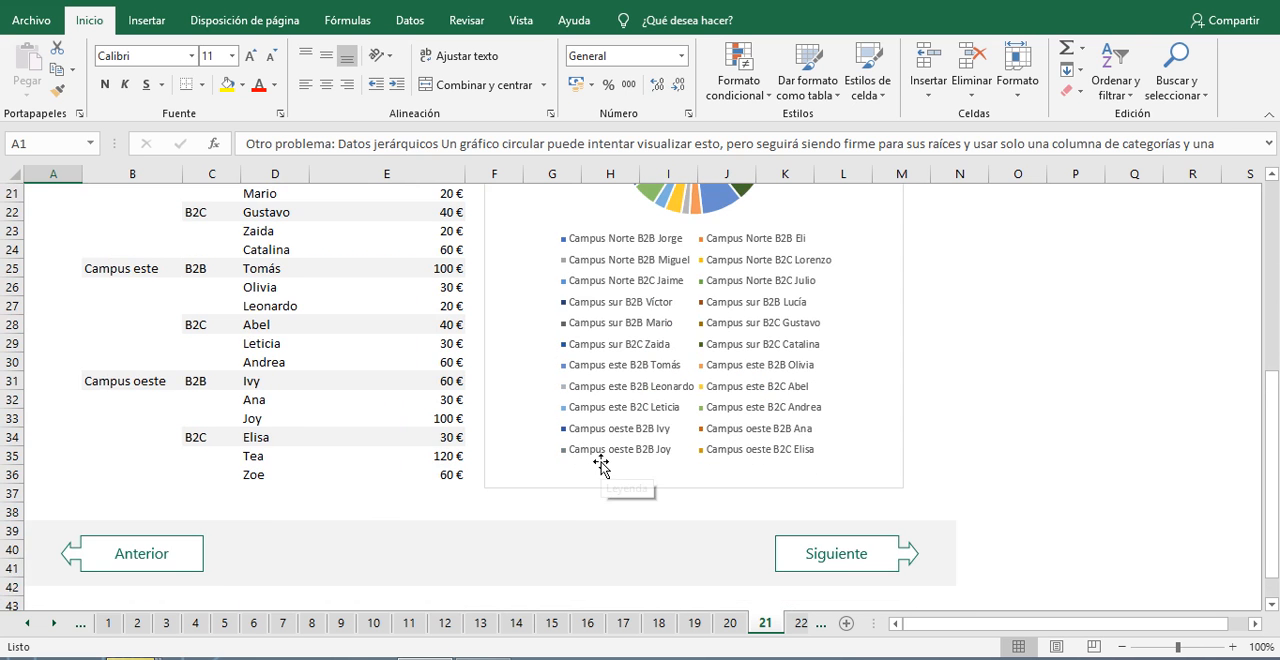
{"action": "scroll", "coordinate": [600, 463], "scroll_direction": "up", "scroll_amount": 7}
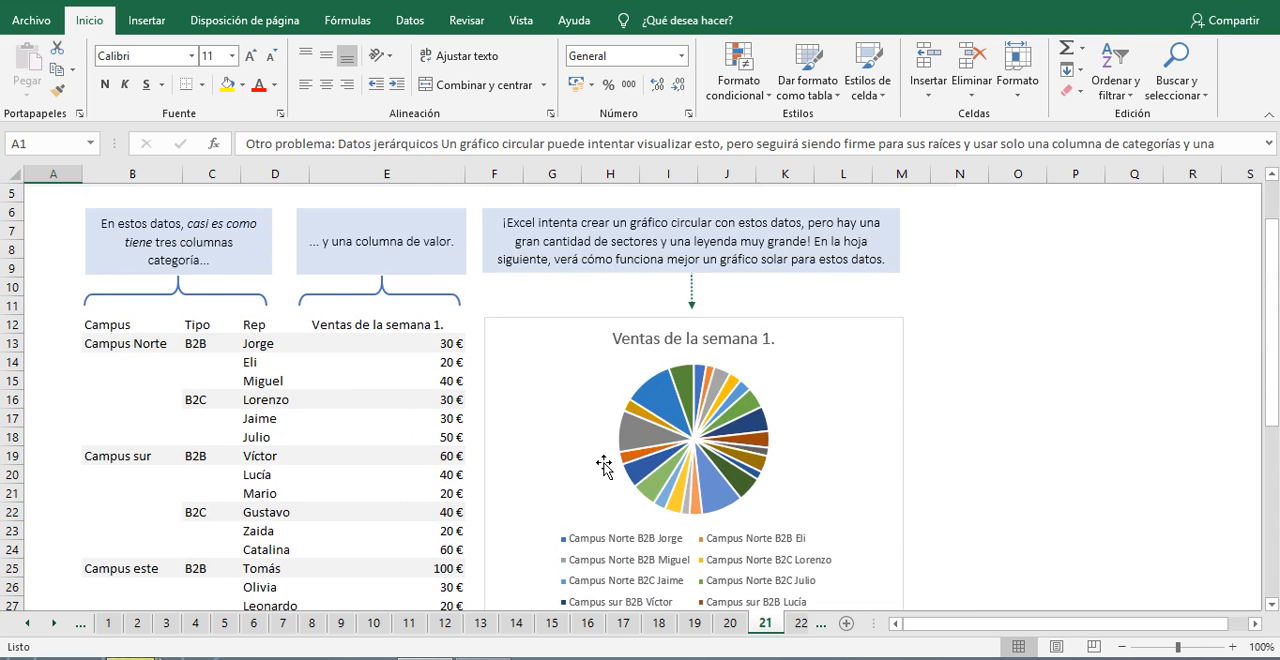
{"action": "scroll", "coordinate": [643, 410], "scroll_direction": "down", "scroll_amount": 7}
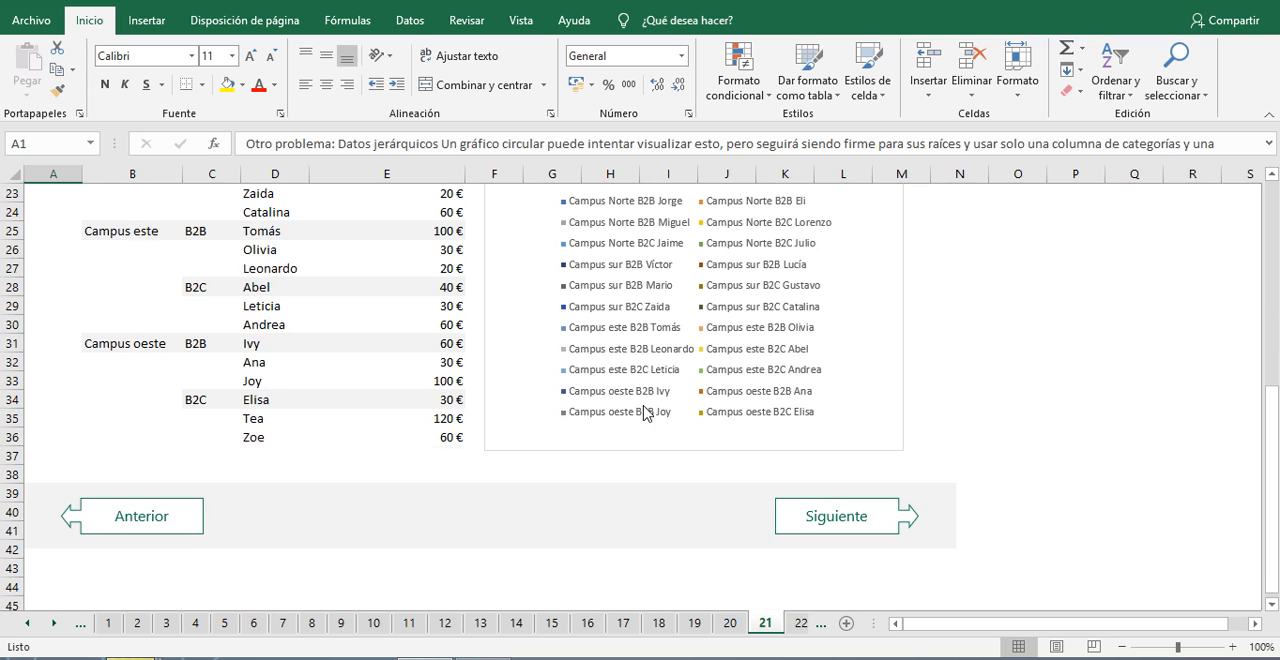
{"action": "scroll", "coordinate": [696, 447], "scroll_direction": "up", "scroll_amount": 7}
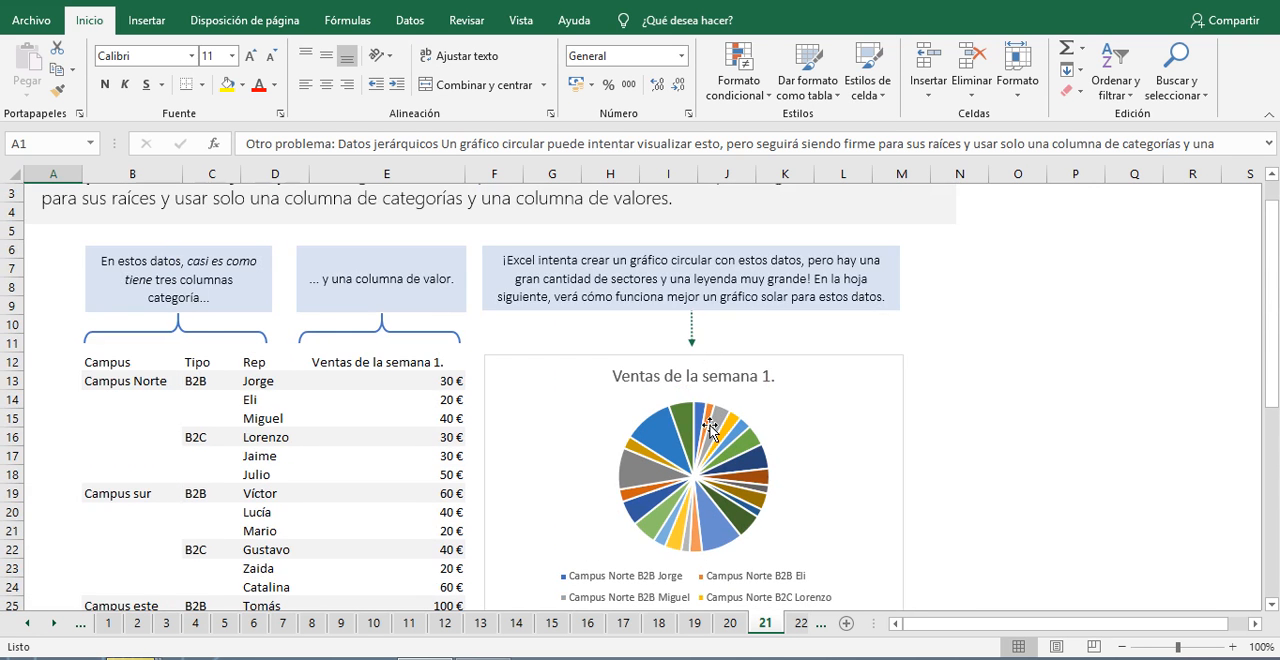
{"action": "scroll", "coordinate": [686, 432], "scroll_direction": "down", "scroll_amount": 1}
{"action": "scroll", "coordinate": [805, 430], "scroll_direction": "down", "scroll_amount": 4}
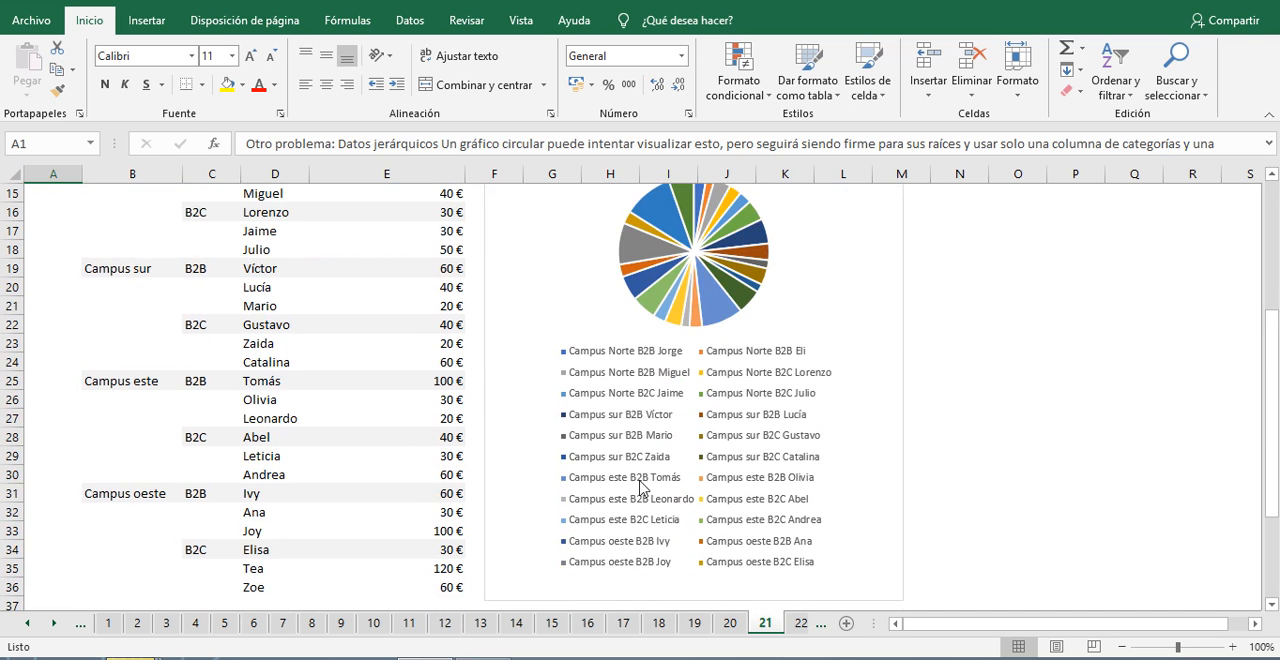
{"action": "scroll", "coordinate": [738, 345], "scroll_direction": "up", "scroll_amount": 5}
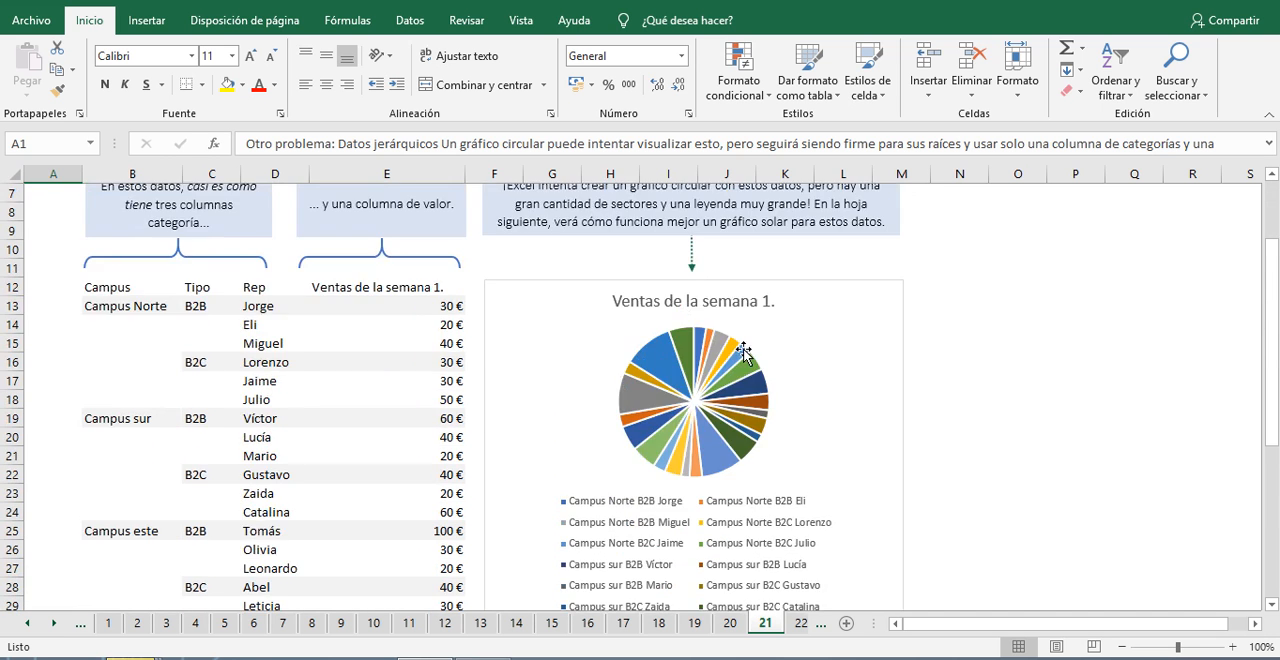
Step: Advance to sheet 22 and review how its sunburst chart represents the hierarchical campus sales data
{"action": "scroll", "coordinate": [663, 410], "scroll_direction": "down", "scroll_amount": 9}
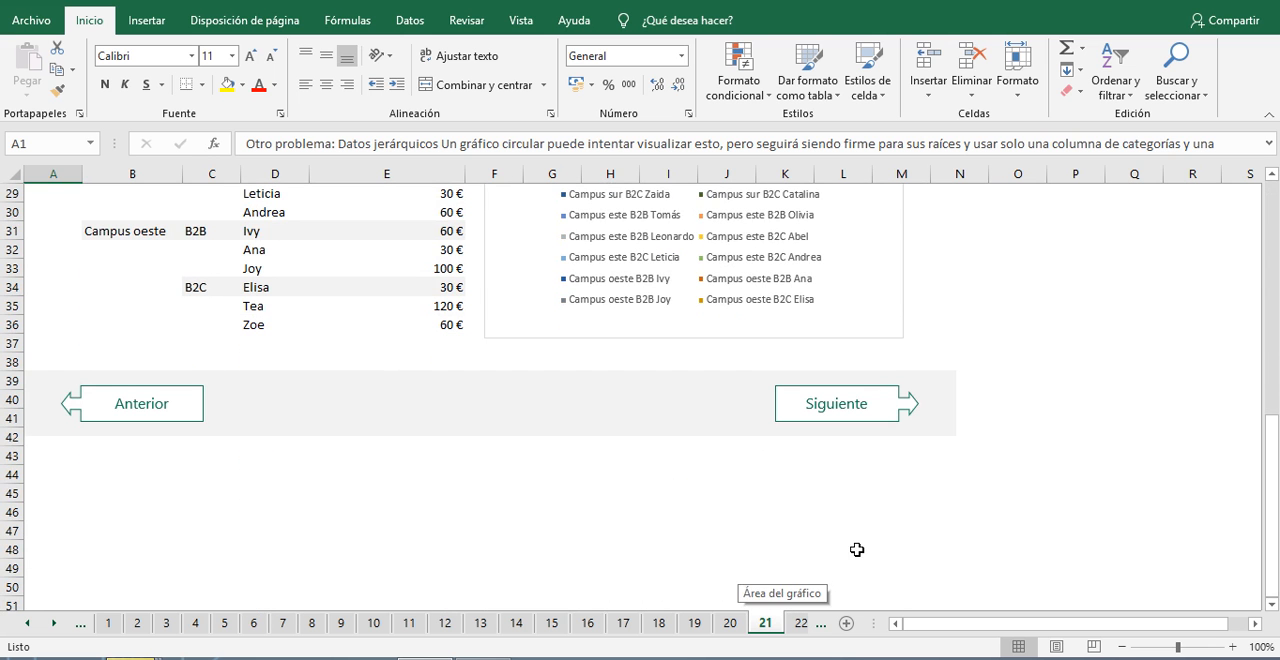
{"action": "left_click", "coordinate": [845, 410]}
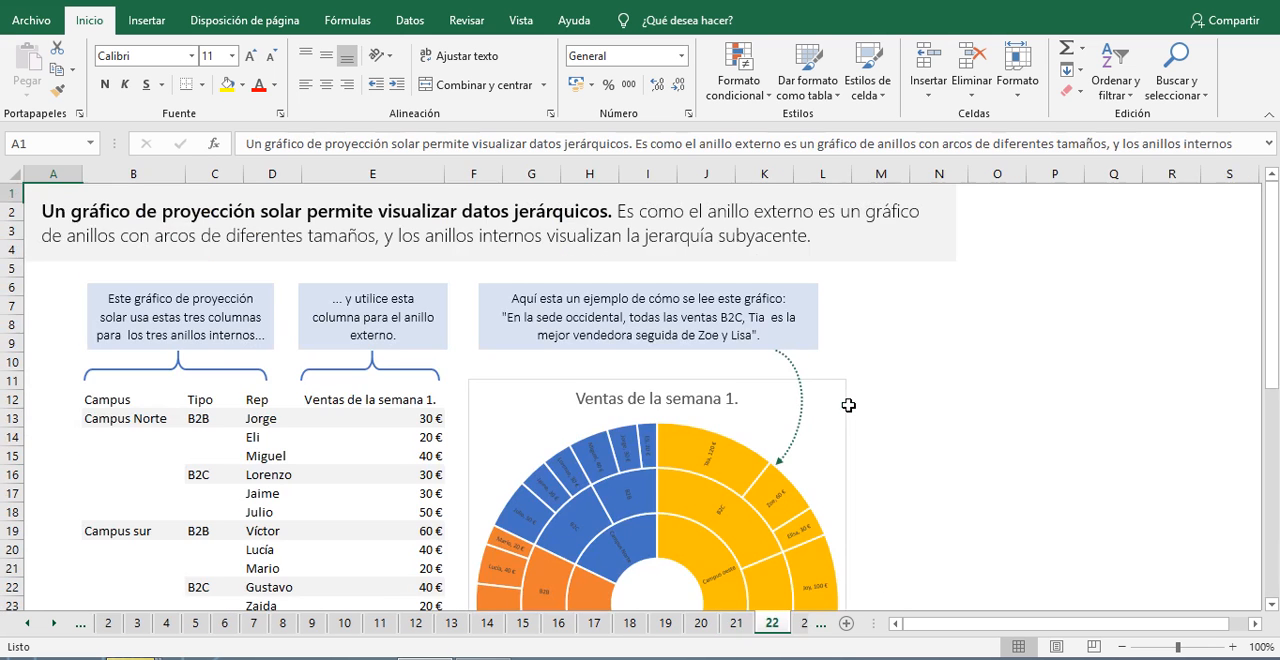
{"action": "mouse_move", "coordinate": [703, 460]}
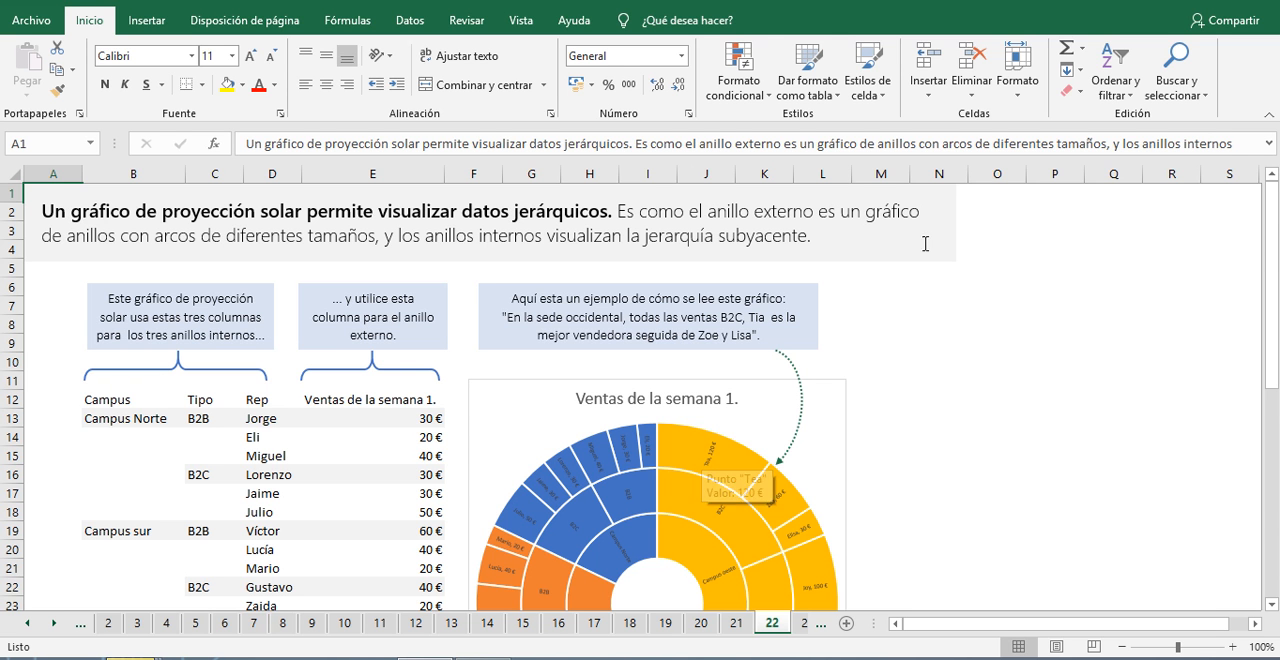
{"action": "scroll", "coordinate": [760, 268], "scroll_direction": "down", "scroll_amount": 1}
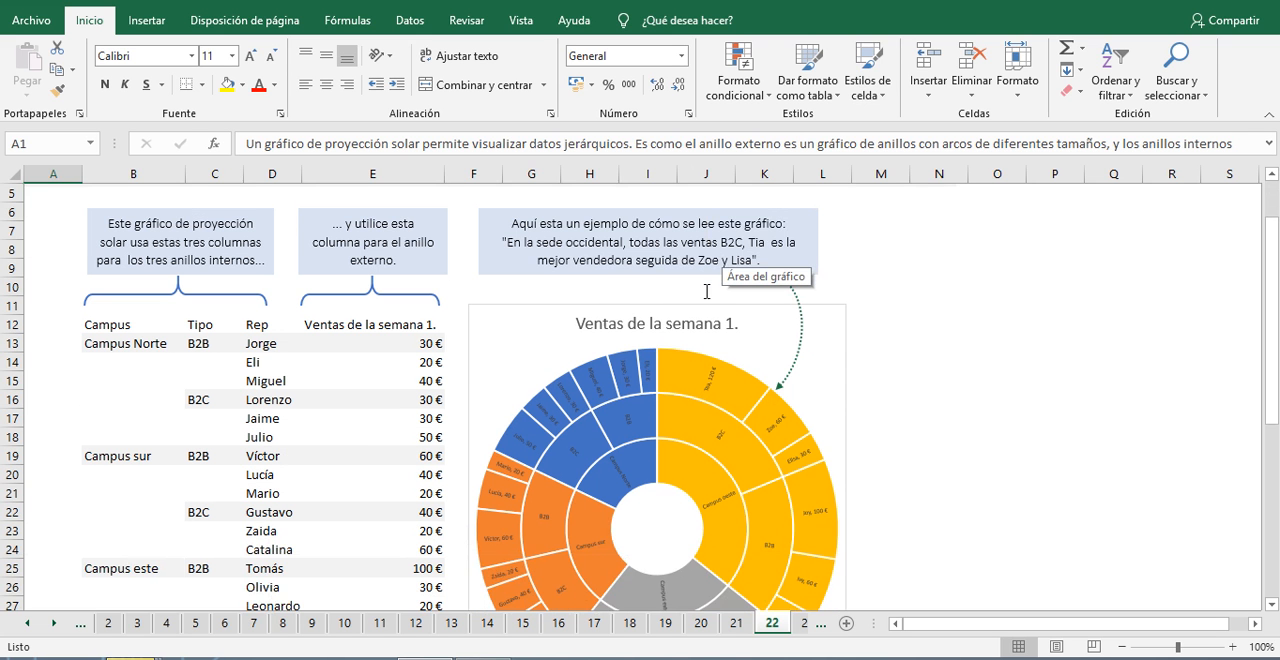
{"action": "scroll", "coordinate": [771, 494], "scroll_direction": "down", "scroll_amount": 1}
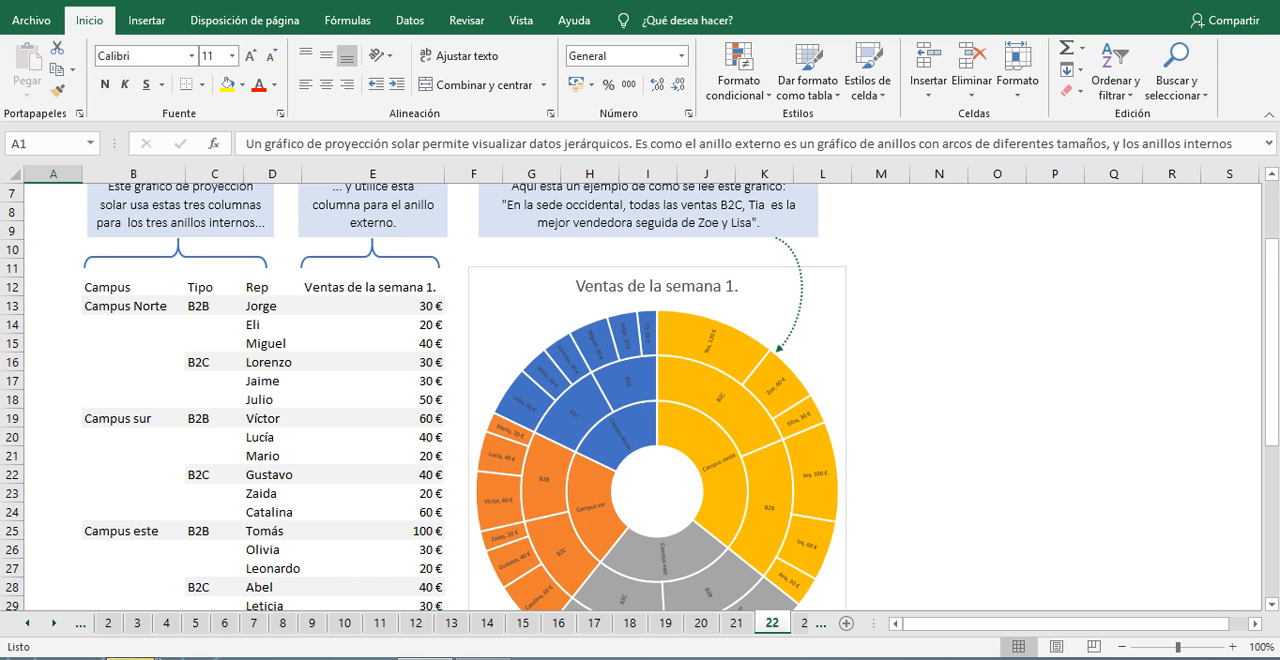
Step: Enlarge sheet 22 to about 226% and examine the sunburst chart's campus, type and rep rings
{"action": "left_click_drag", "start_coordinate": [1179, 647], "coordinate": [1196, 648]}
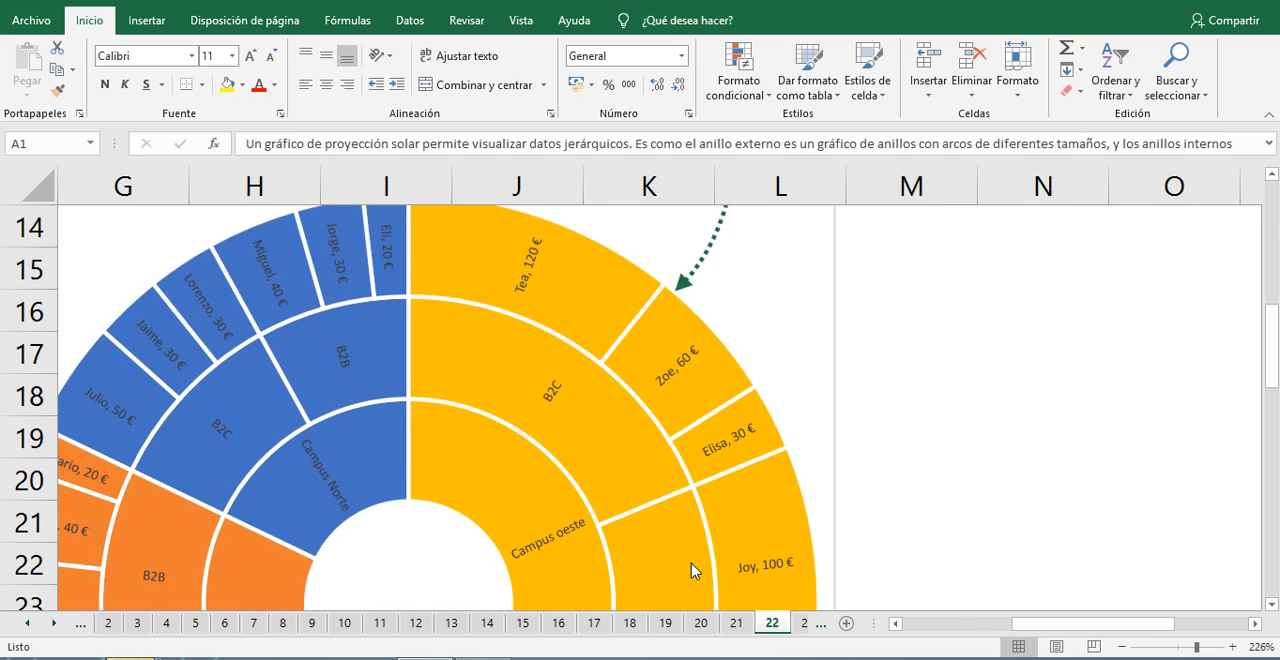
{"action": "scroll", "coordinate": [689, 569], "scroll_direction": "down", "scroll_amount": 1}
{"action": "scroll", "coordinate": [634, 547], "scroll_direction": "up", "scroll_amount": 1}
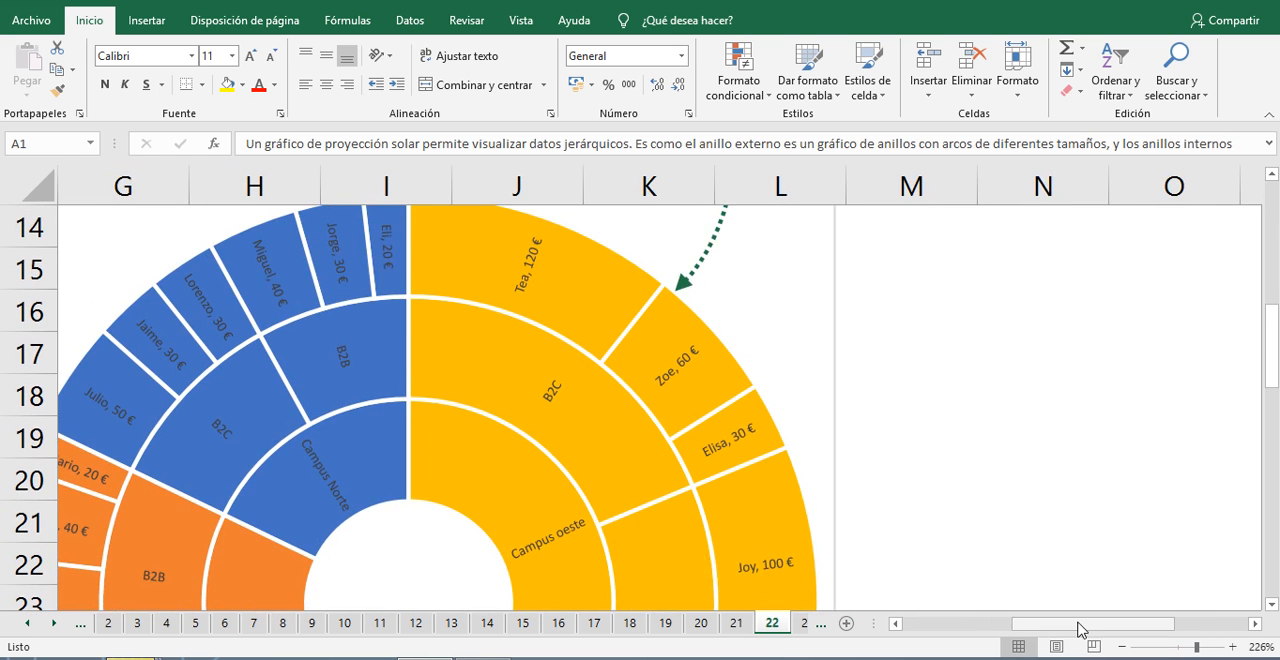
{"action": "left_click_drag", "start_coordinate": [1080, 623], "coordinate": [1061, 628]}
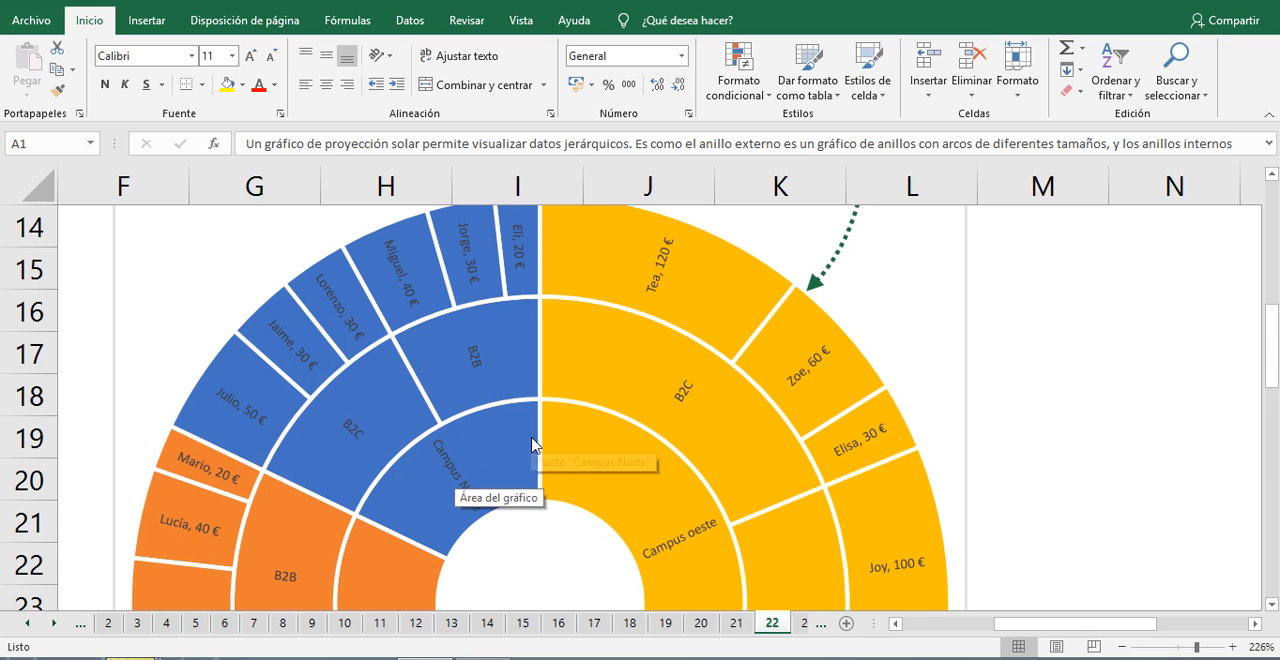
{"action": "scroll", "coordinate": [534, 437], "scroll_direction": "down", "scroll_amount": 1}
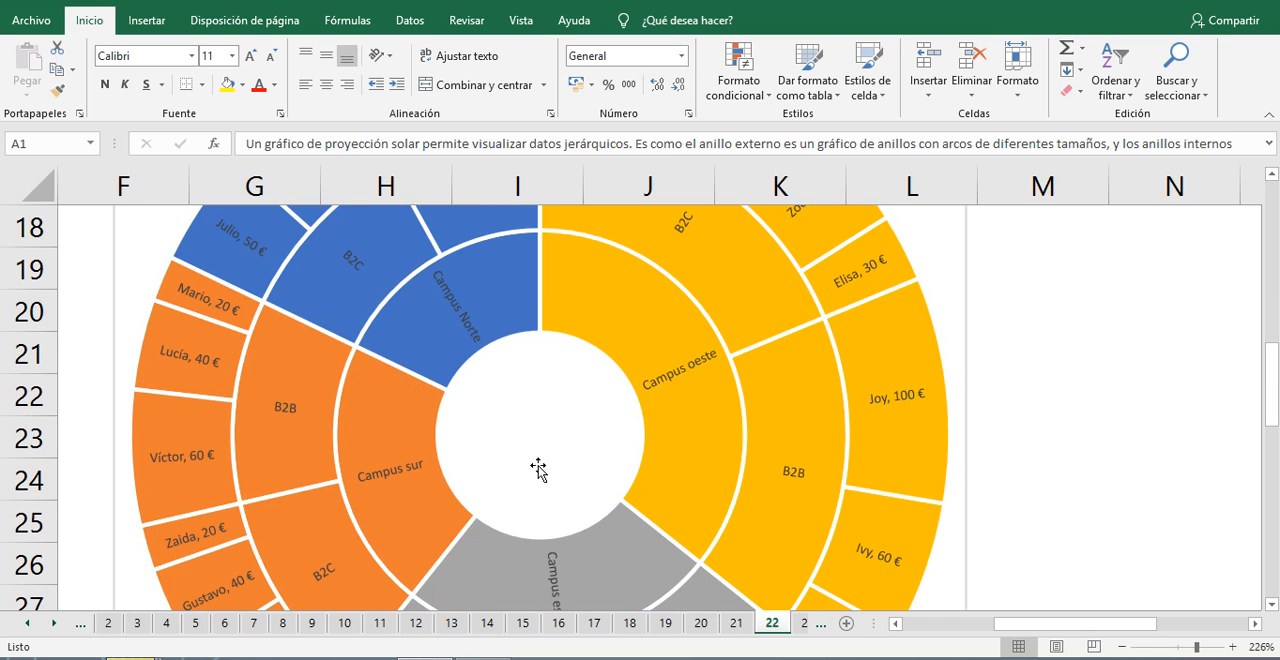
{"action": "scroll", "coordinate": [480, 440], "scroll_direction": "up", "scroll_amount": 1}
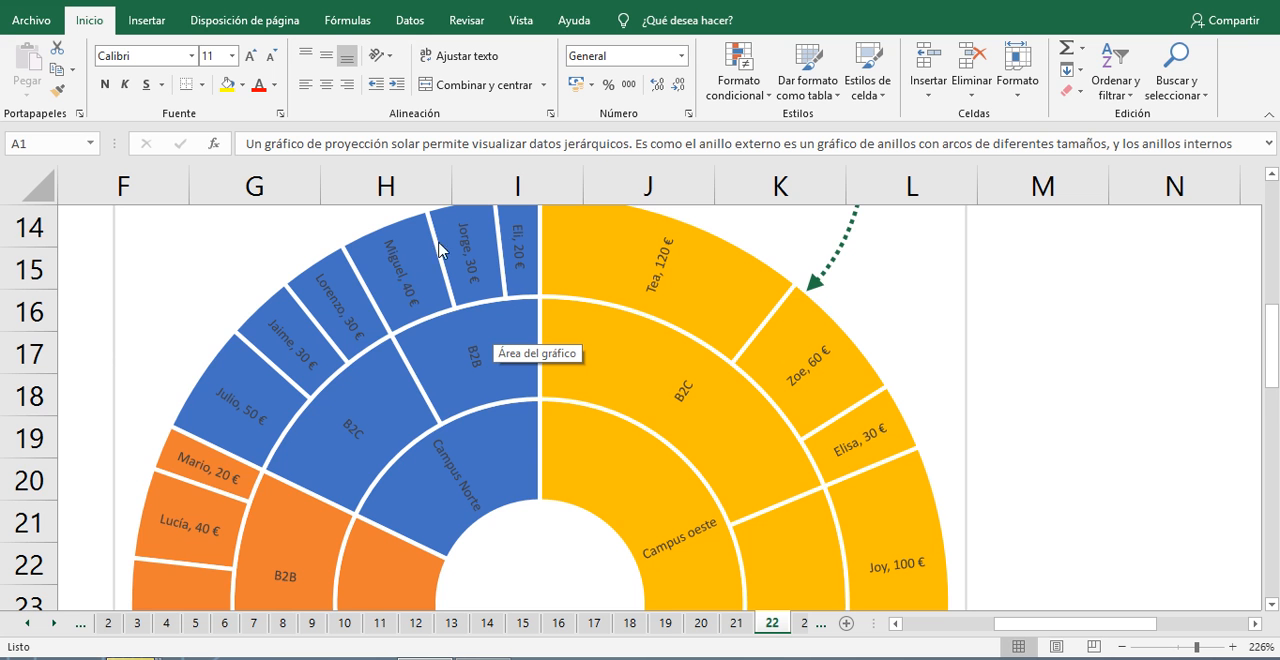
{"action": "scroll", "coordinate": [462, 300], "scroll_direction": "up", "scroll_amount": 2}
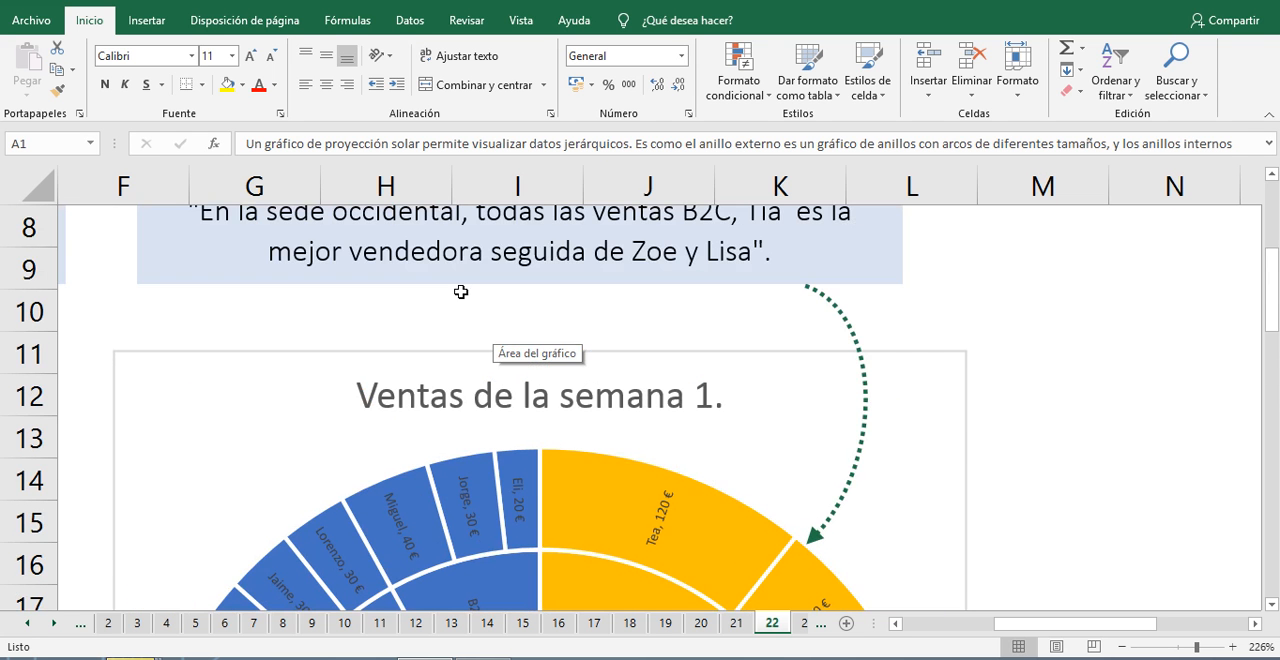
{"action": "scroll", "coordinate": [563, 404], "scroll_direction": "down", "scroll_amount": 1}
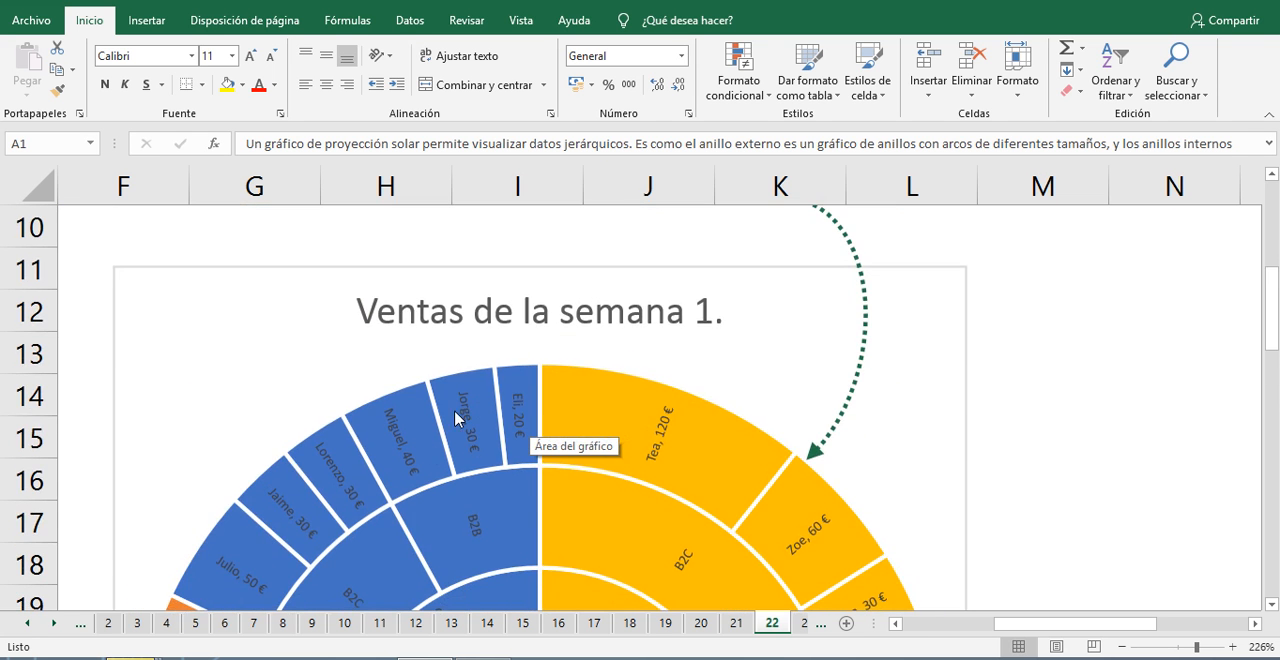
{"action": "scroll", "coordinate": [471, 423], "scroll_direction": "down", "scroll_amount": 5}
{"action": "scroll", "coordinate": [614, 414], "scroll_direction": "up", "scroll_amount": 7}
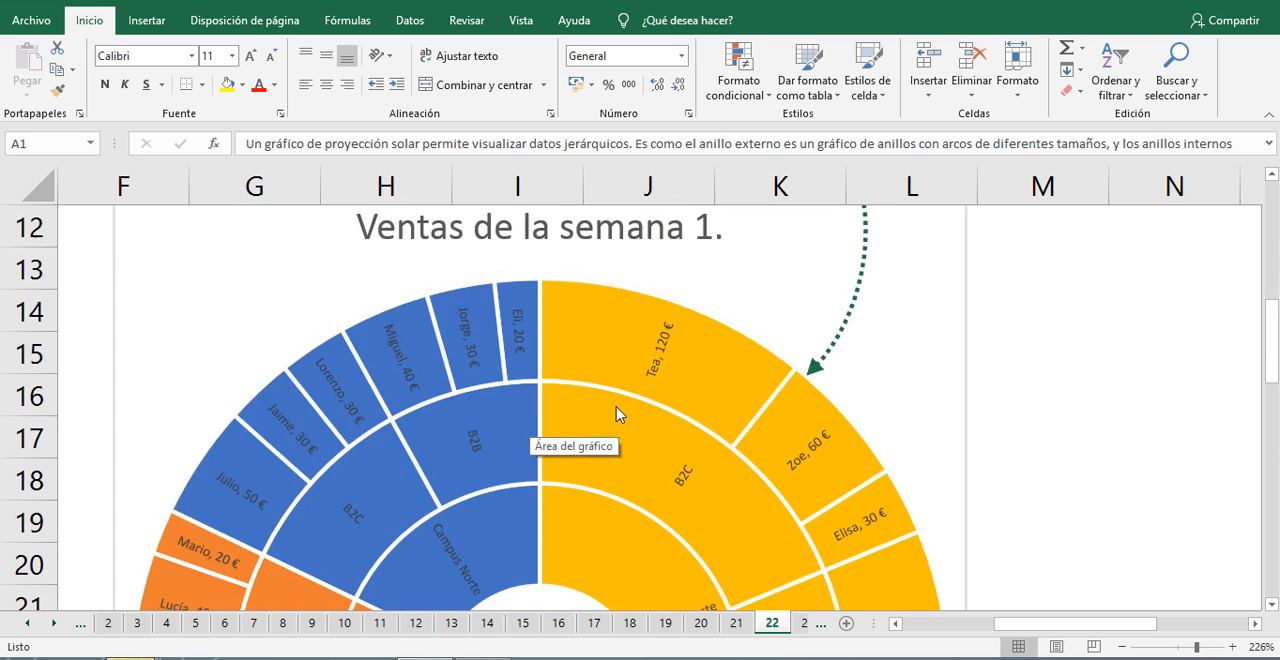
{"action": "scroll", "coordinate": [671, 375], "scroll_direction": "down", "scroll_amount": 6}
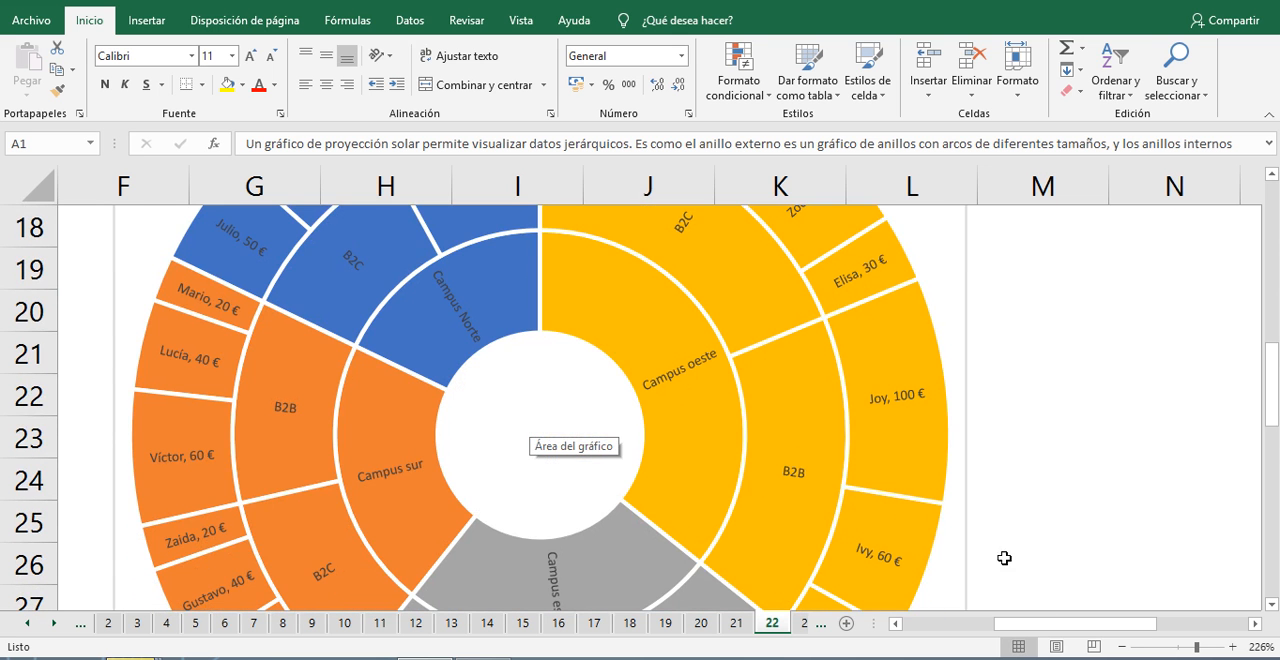
Step: Return sheet 22 to 100% zoom and examine the whole sunburst chart together with its campus legend
{"action": "left_click", "coordinate": [1123, 648]}
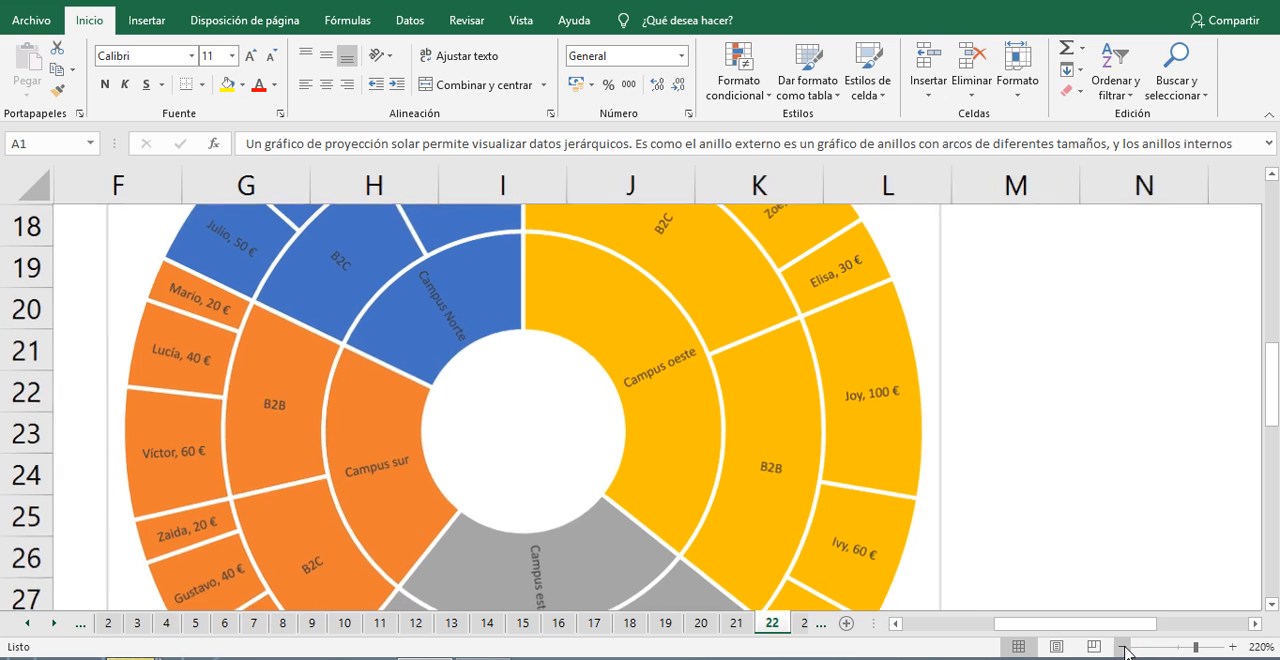
{"action": "left_click", "coordinate": [1123, 648]}
{"action": "left_click", "coordinate": [1123, 648]}
{"action": "left_click", "coordinate": [1123, 648]}
{"action": "left_click", "coordinate": [1123, 648]}
{"action": "left_click", "coordinate": [1123, 648]}
{"action": "left_click", "coordinate": [1123, 648]}
{"action": "left_click", "coordinate": [1123, 648]}
{"action": "left_click", "coordinate": [1123, 648]}
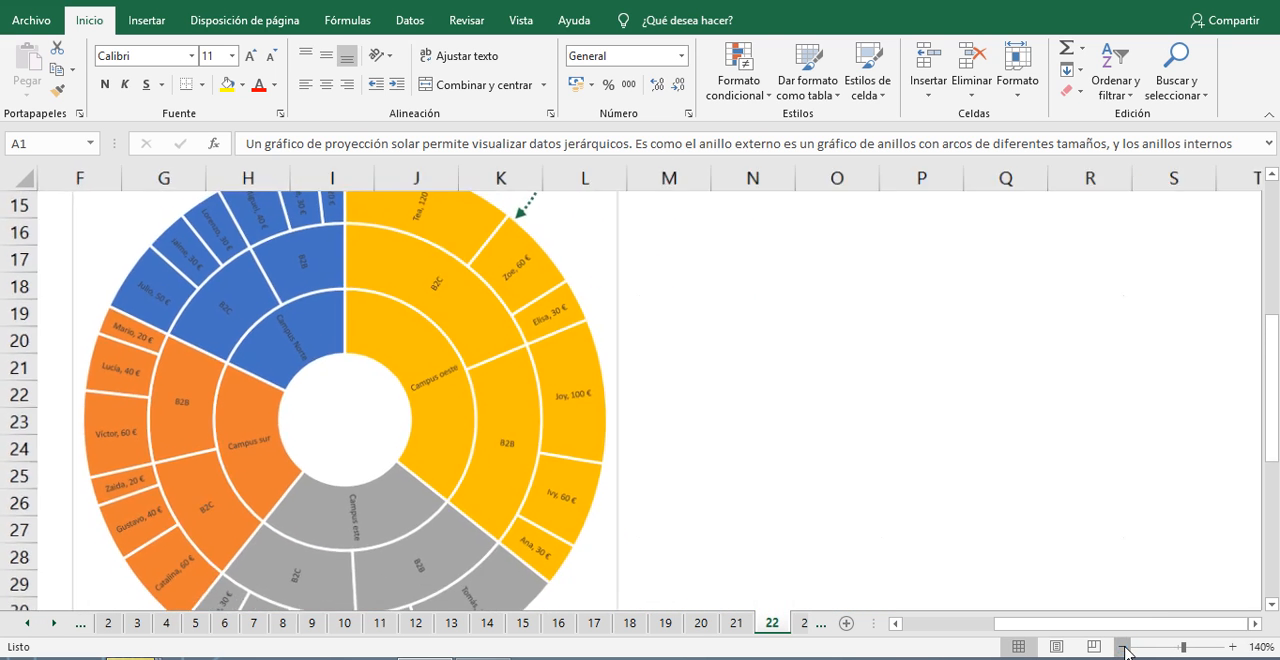
{"action": "left_click", "coordinate": [1123, 648]}
{"action": "left_click", "coordinate": [1123, 648]}
{"action": "left_click", "coordinate": [1123, 648]}
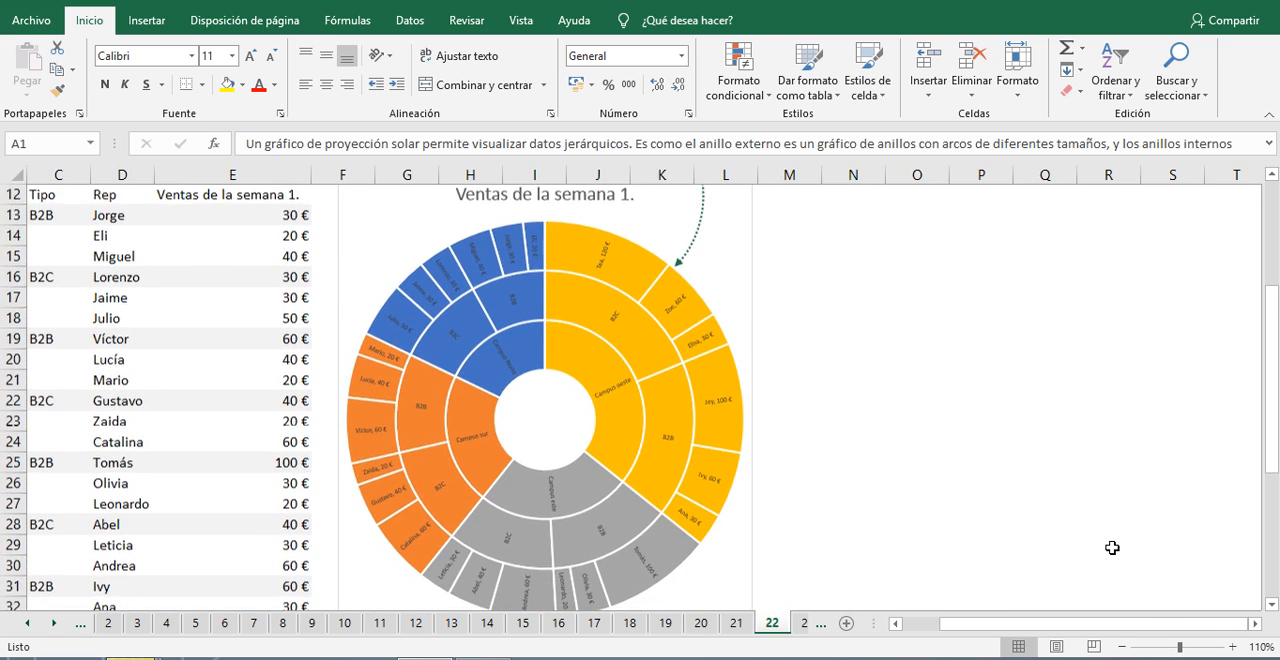
{"action": "scroll", "coordinate": [1109, 550], "scroll_direction": "down", "scroll_amount": 1}
{"action": "scroll", "coordinate": [1134, 594], "scroll_direction": "up", "scroll_amount": 1}
{"action": "scroll", "coordinate": [1136, 608], "scroll_direction": "up", "scroll_amount": 1}
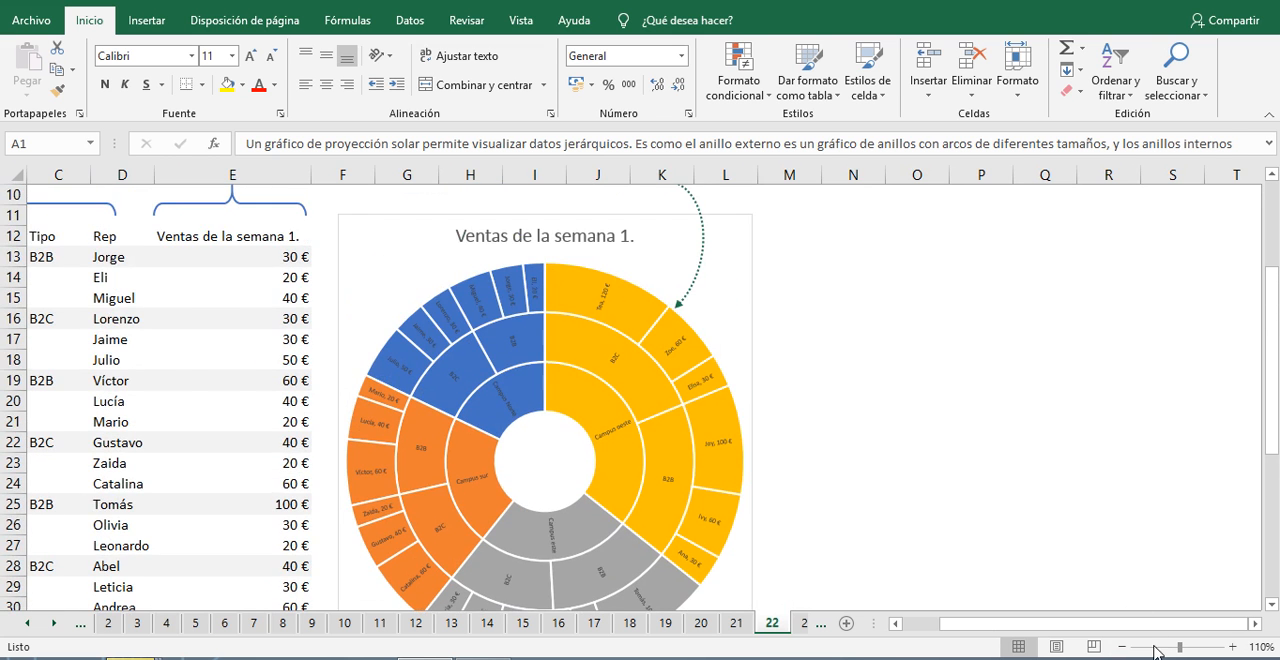
{"action": "left_click", "coordinate": [1123, 648]}
{"action": "scroll", "coordinate": [1027, 515], "scroll_direction": "down", "scroll_amount": 2}
{"action": "scroll", "coordinate": [1000, 500], "scroll_direction": "down", "scroll_amount": 3}
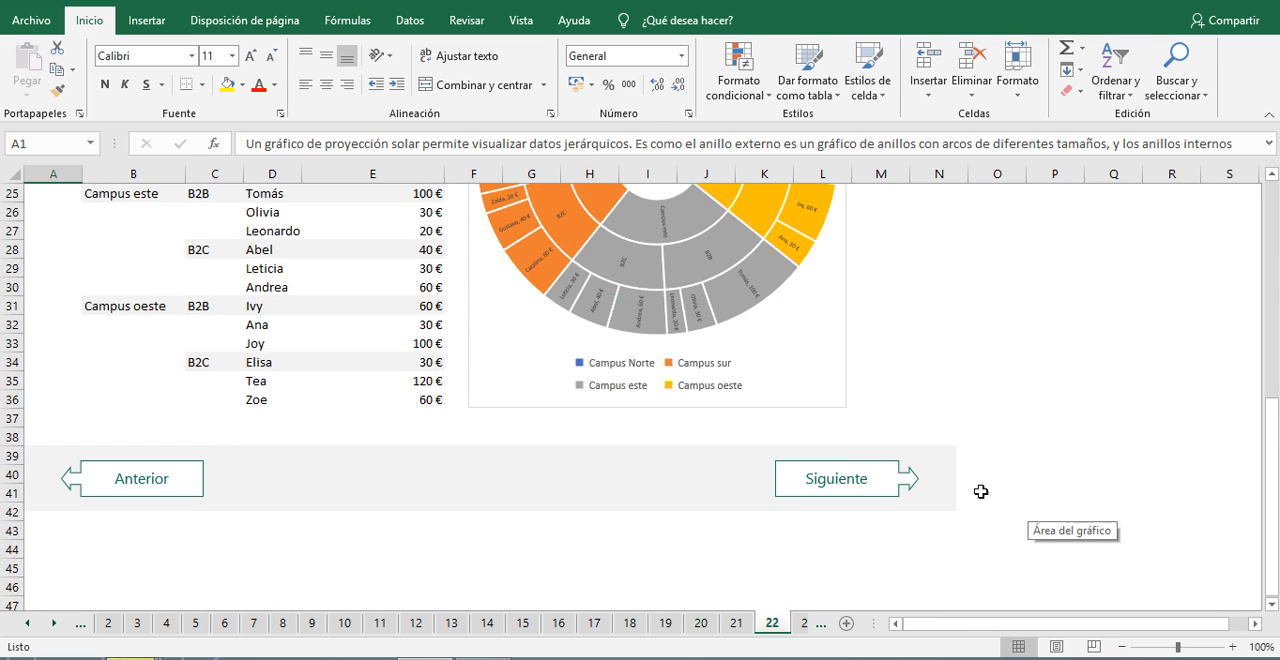
{"action": "scroll", "coordinate": [730, 410], "scroll_direction": "up", "scroll_amount": 1}
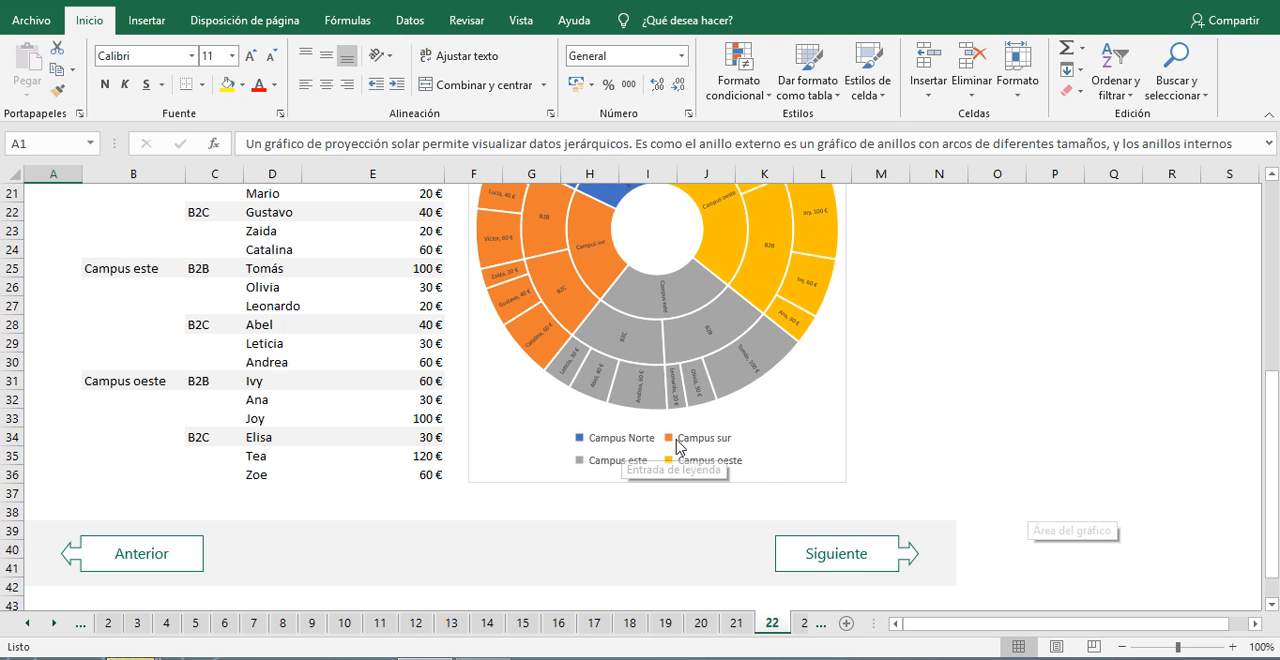
{"action": "scroll", "coordinate": [660, 450], "scroll_direction": "up", "scroll_amount": 5}
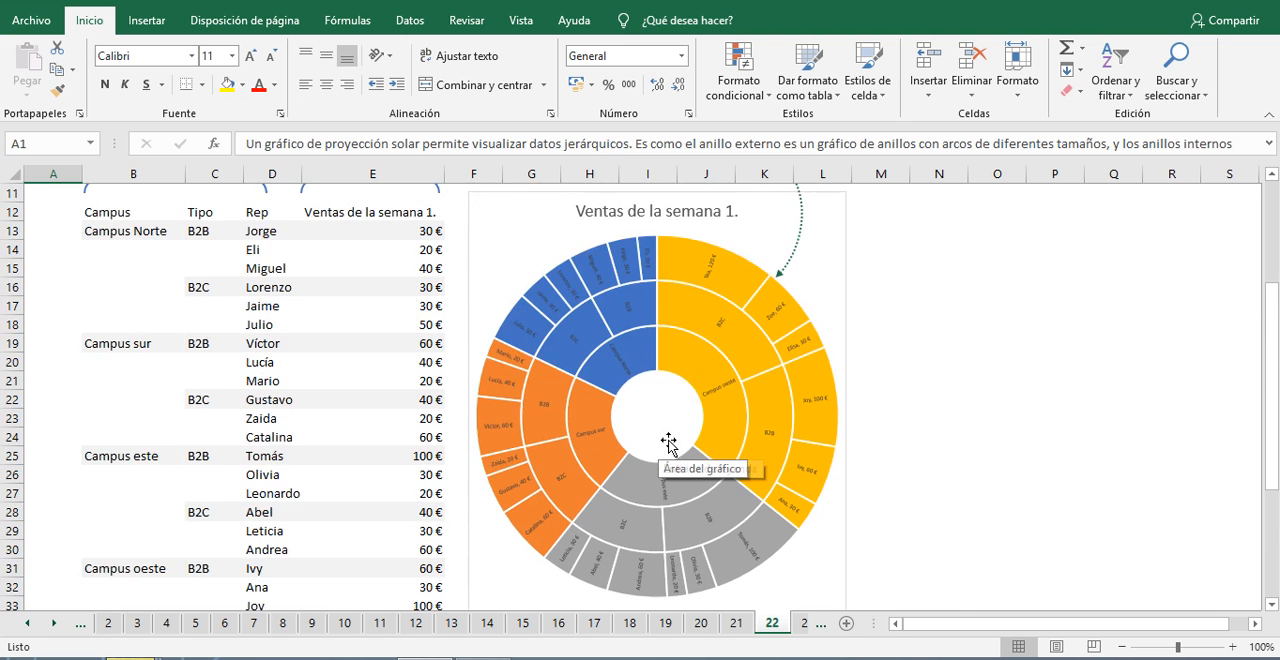
{"action": "scroll", "coordinate": [672, 437], "scroll_direction": "down", "scroll_amount": 1}
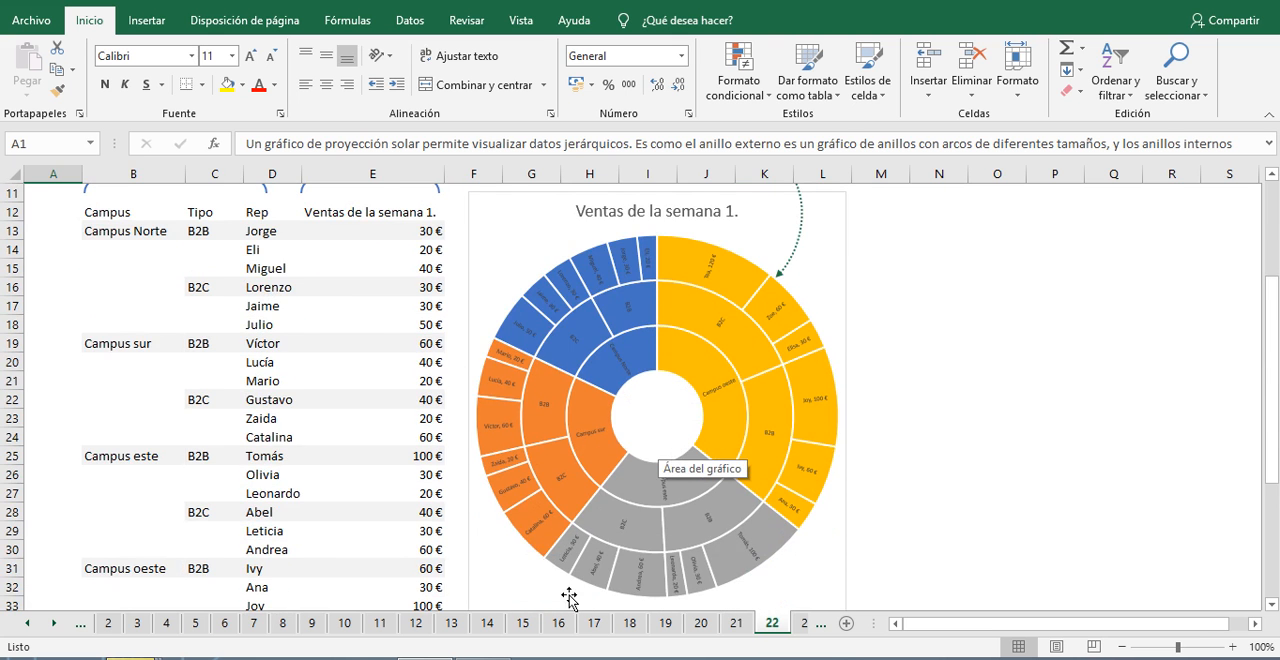
Step: Compare the pie chart on sheet 21 with the sunburst chart on sheet 22
{"action": "left_click", "coordinate": [738, 623]}
{"action": "scroll", "coordinate": [780, 540], "scroll_direction": "up", "scroll_amount": 6}
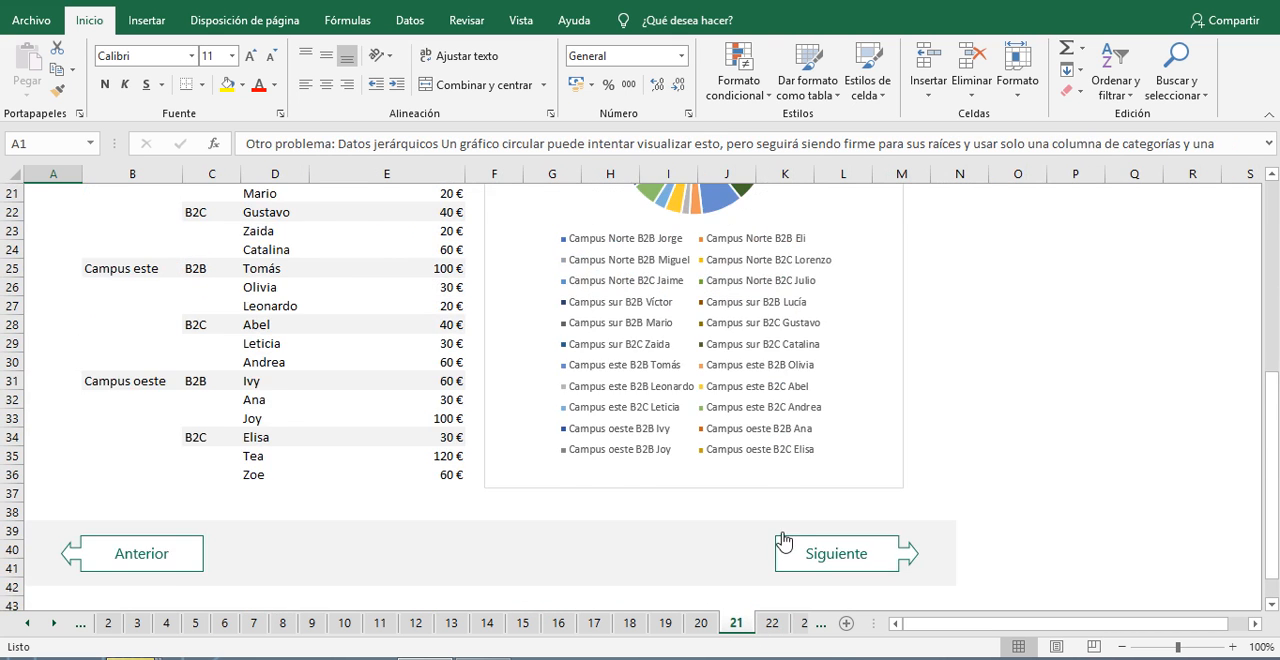
{"action": "left_click", "coordinate": [772, 624]}
{"action": "scroll", "coordinate": [942, 396], "scroll_direction": "down", "scroll_amount": 1}
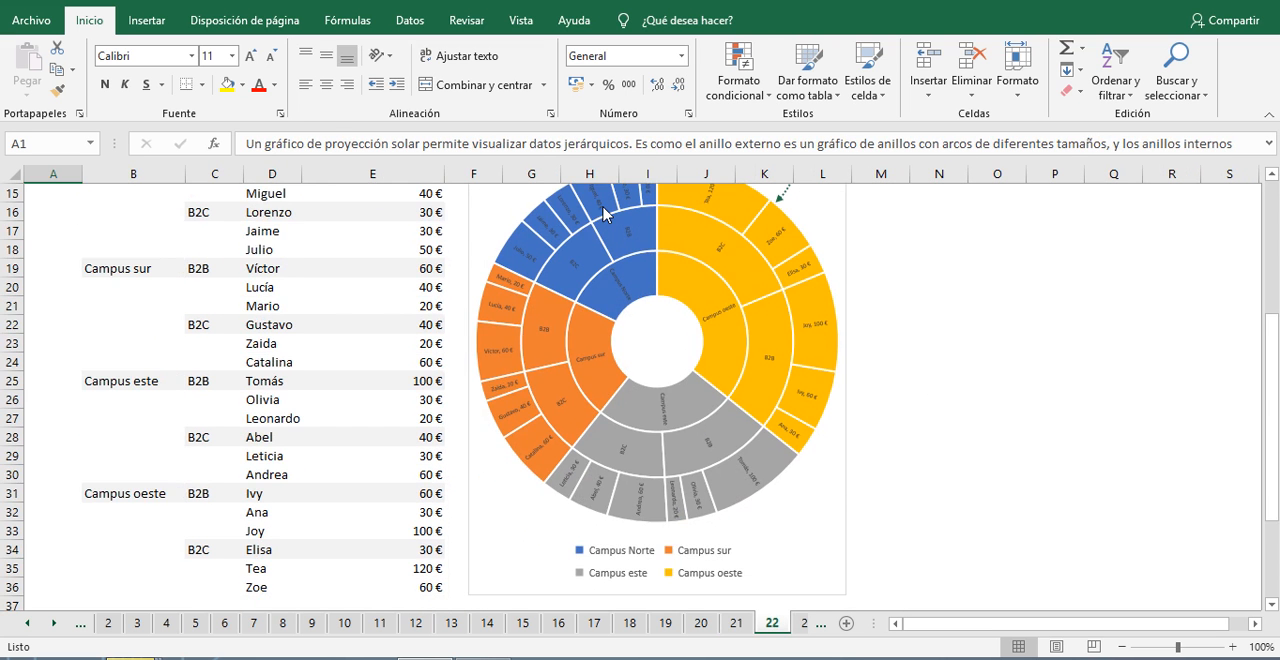
{"action": "scroll", "coordinate": [742, 336], "scroll_direction": "up", "scroll_amount": 3}
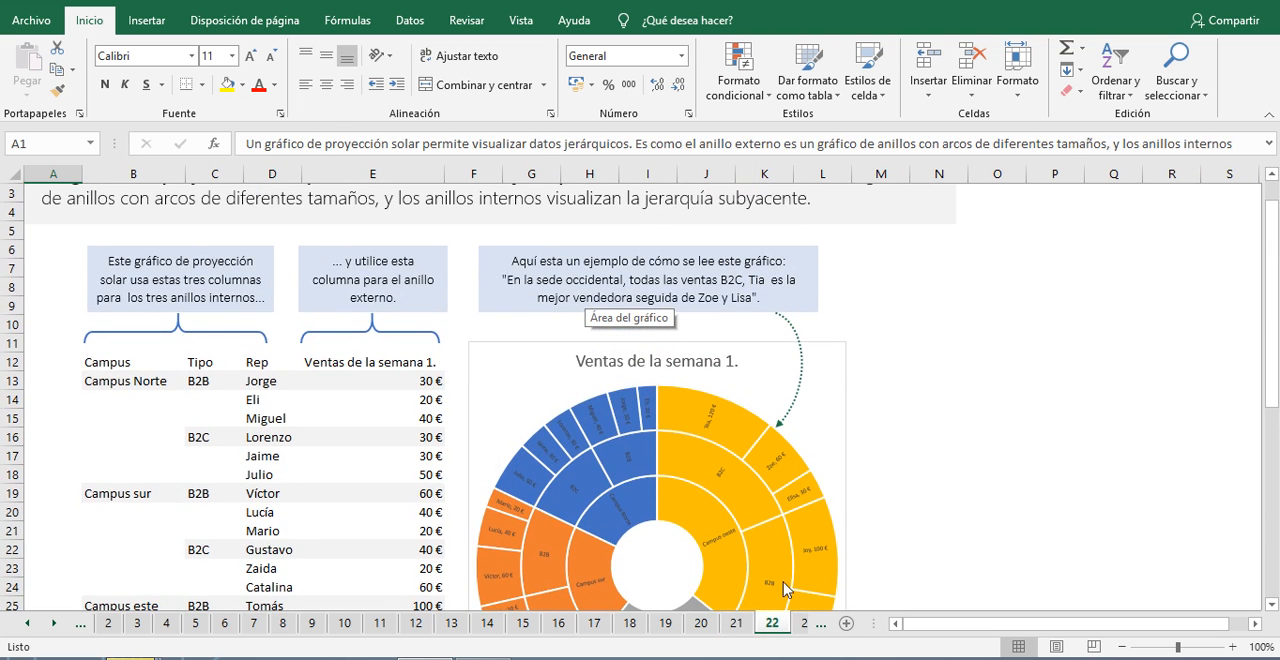
Step: Advance to sheet 23 and read the practice instructions for changing a pie chart to a sunburst chart
{"action": "scroll", "coordinate": [825, 500], "scroll_direction": "down", "scroll_amount": 4}
{"action": "scroll", "coordinate": [820, 490], "scroll_direction": "down", "scroll_amount": 3}
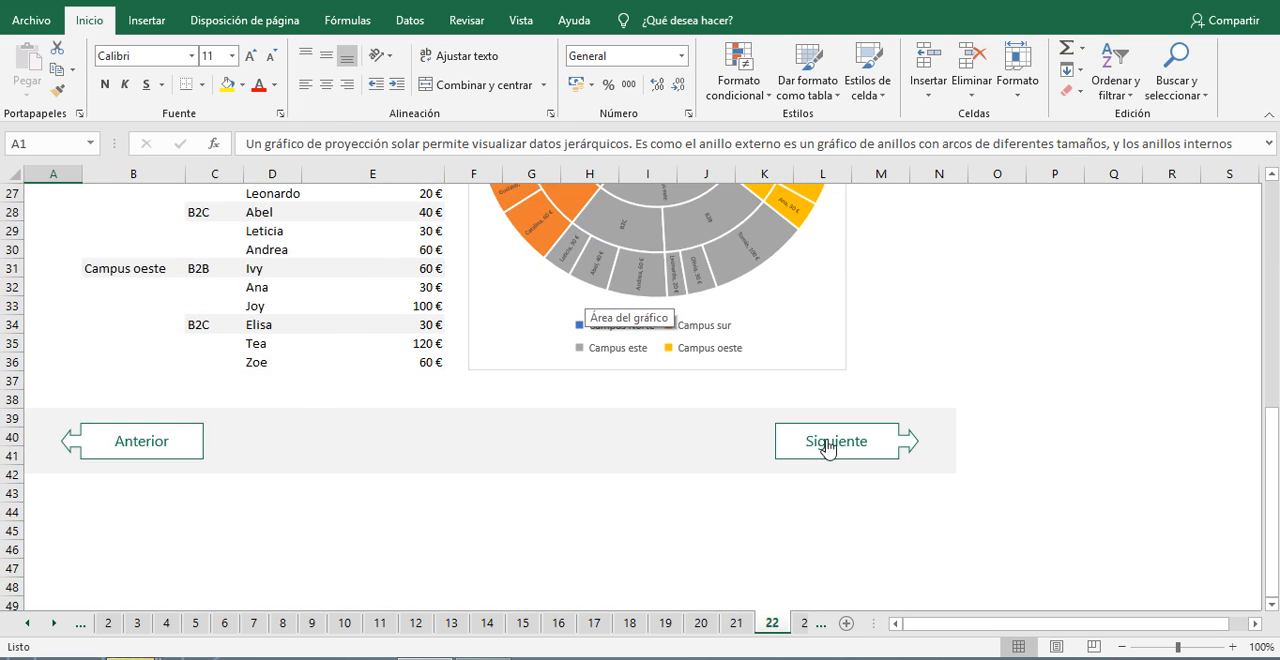
{"action": "left_click", "coordinate": [826, 449]}
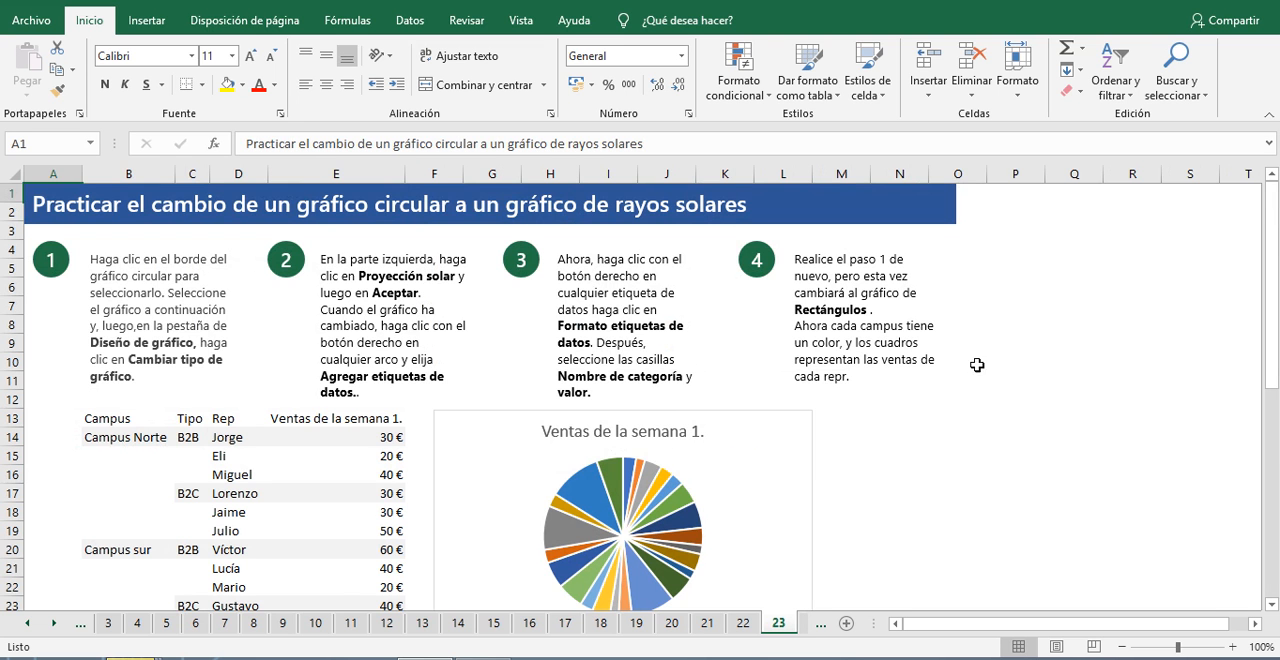
{"action": "scroll", "coordinate": [900, 385], "scroll_direction": "down", "scroll_amount": 1}
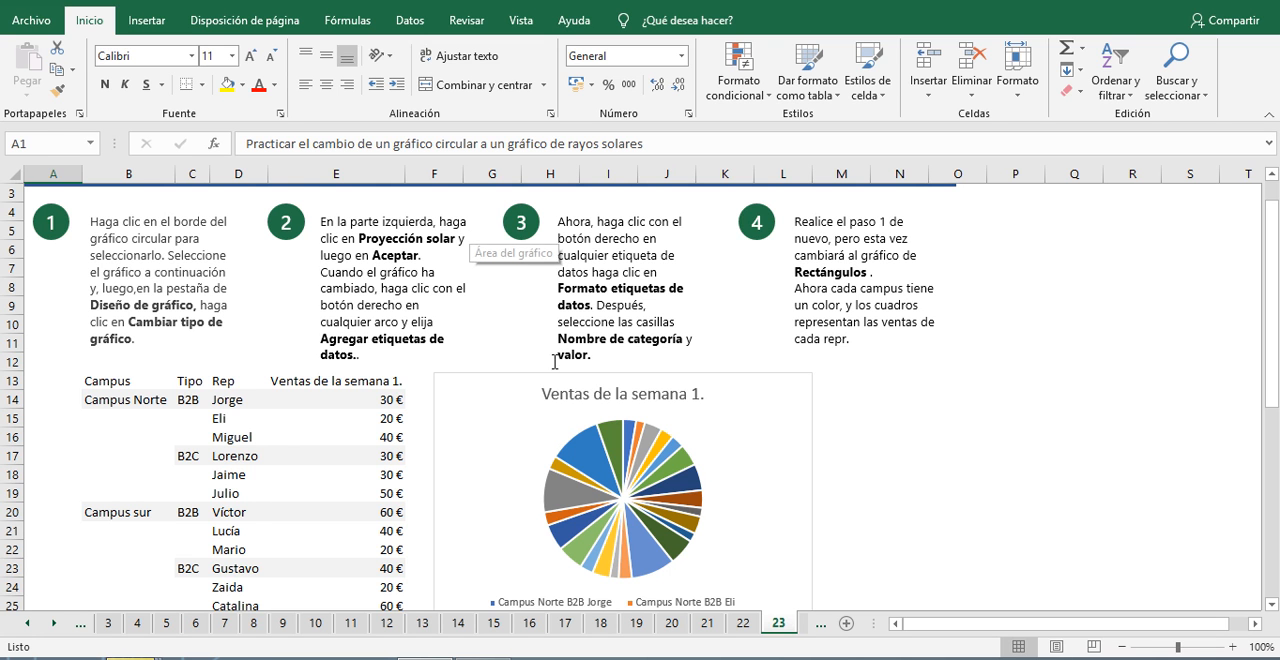
Step: Change the "Ventas de la semana 1." pie chart on sheet 23 to the Proyección solar chart type
{"action": "left_click", "coordinate": [768, 399]}
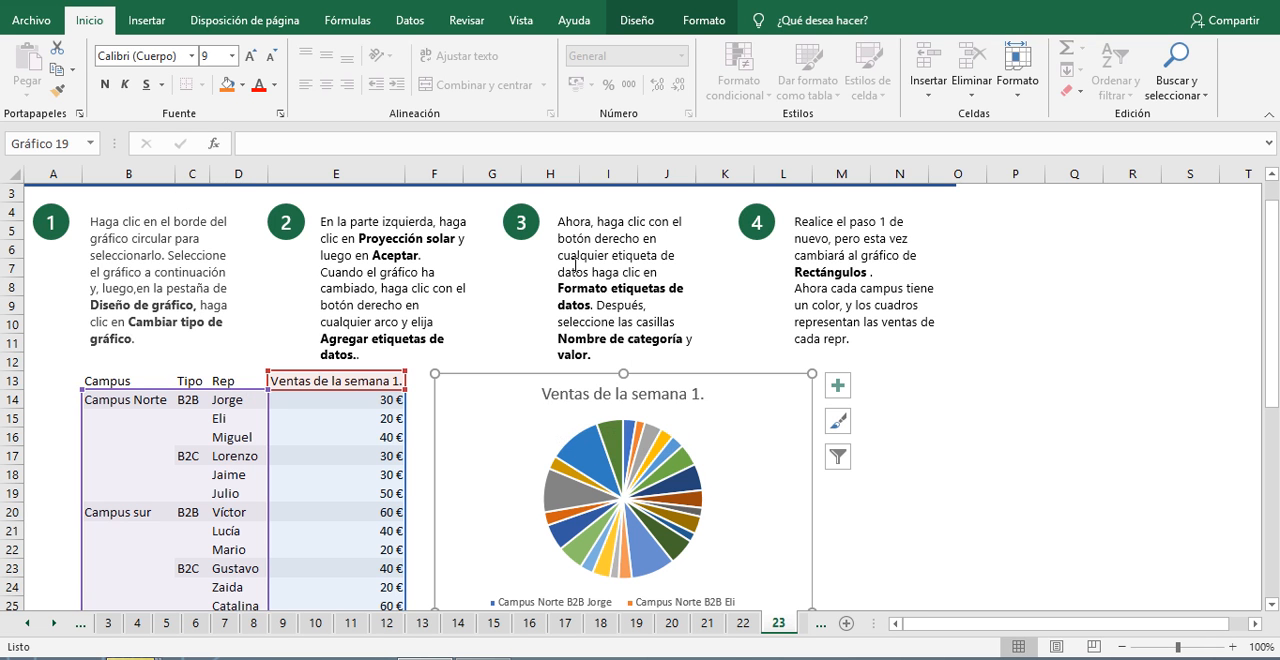
{"action": "left_click", "coordinate": [645, 20]}
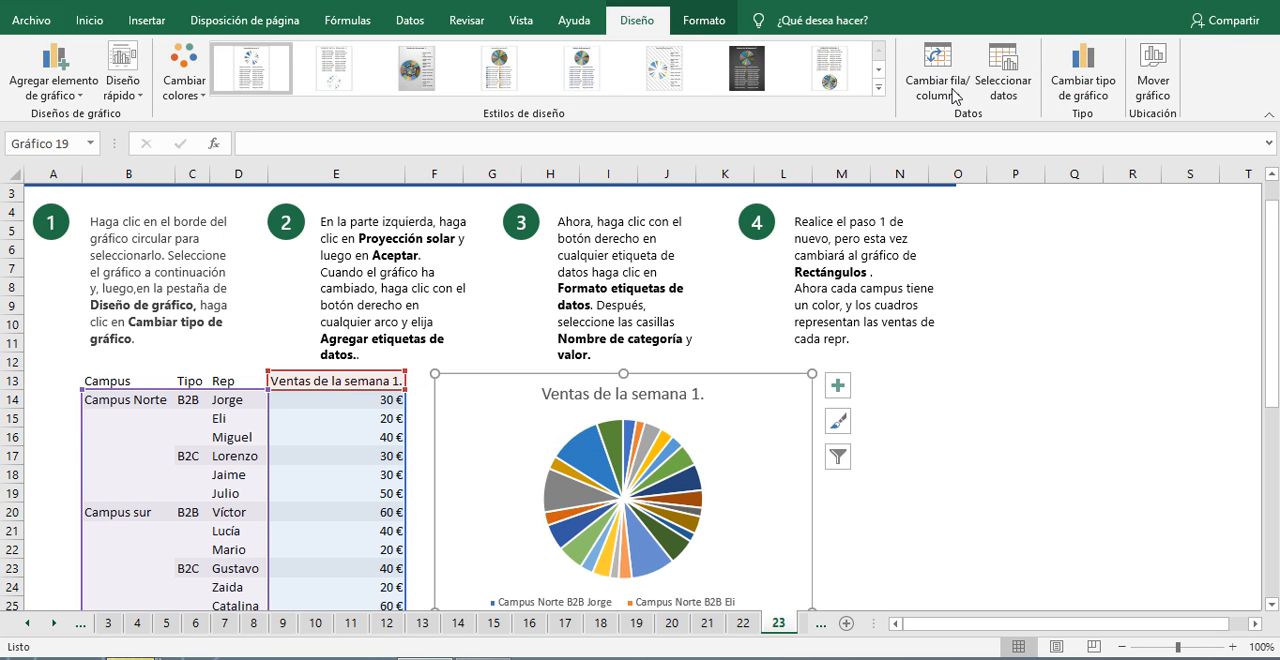
{"action": "left_click", "coordinate": [1084, 85]}
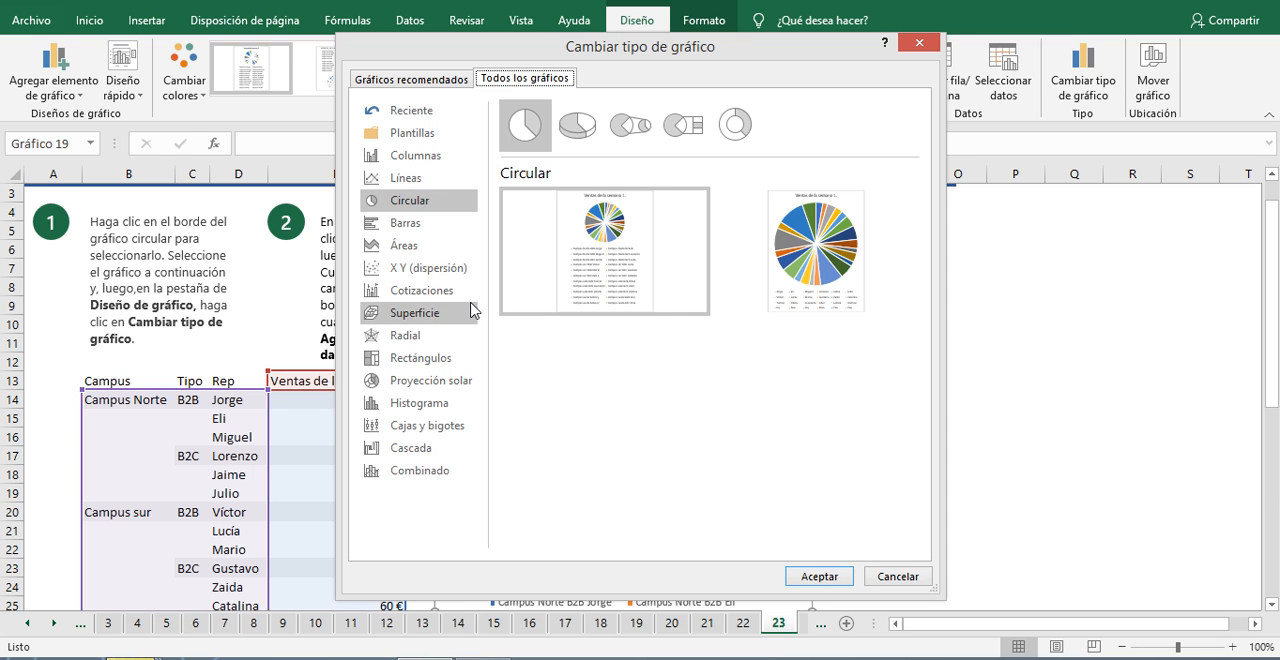
{"action": "left_click", "coordinate": [443, 386]}
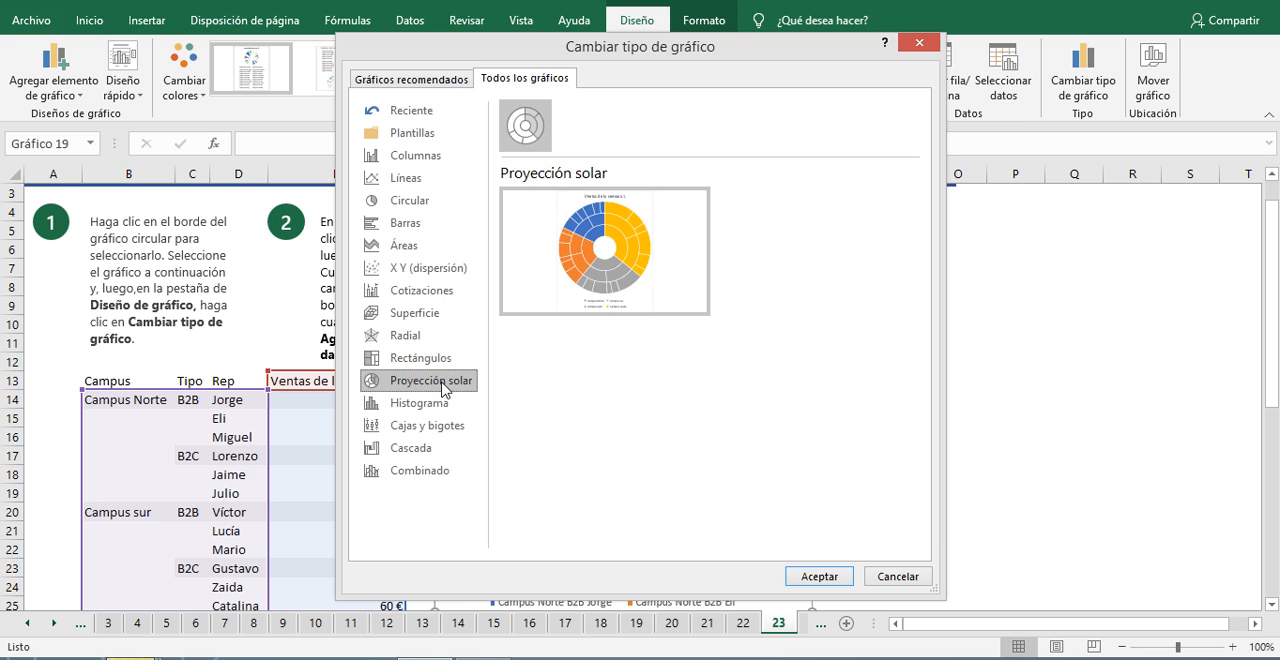
{"action": "mouse_move", "coordinate": [575, 298]}
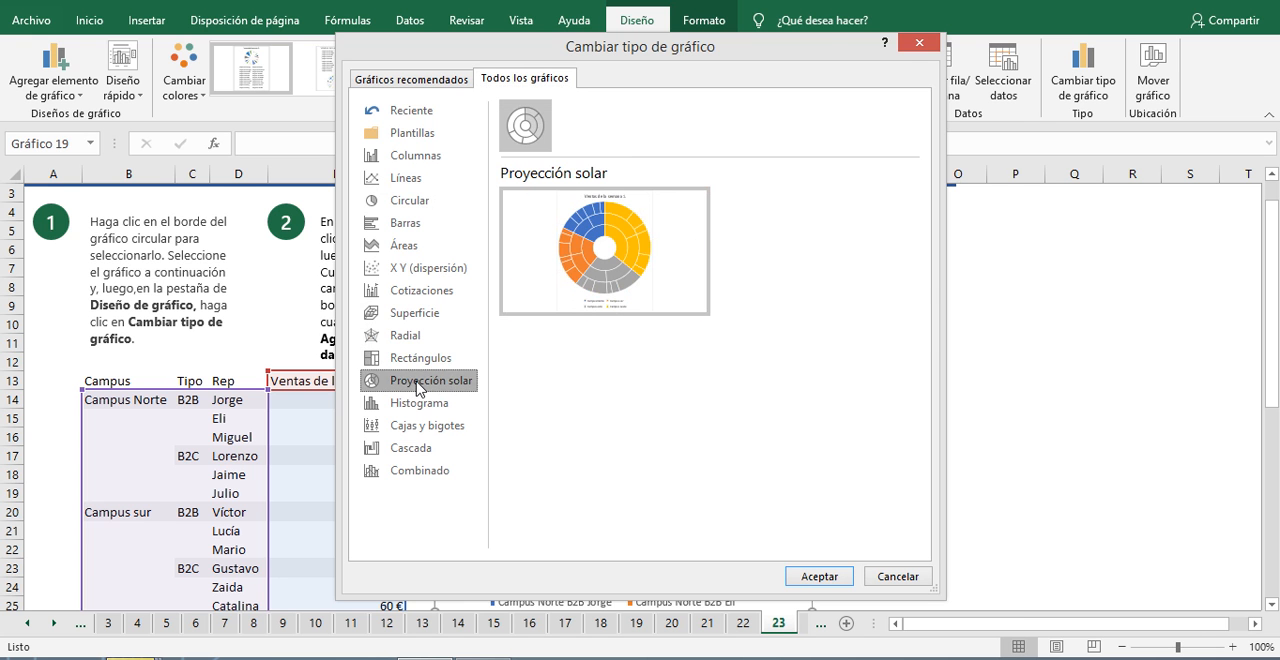
{"action": "left_click_drag", "start_coordinate": [775, 57], "coordinate": [944, 96]}
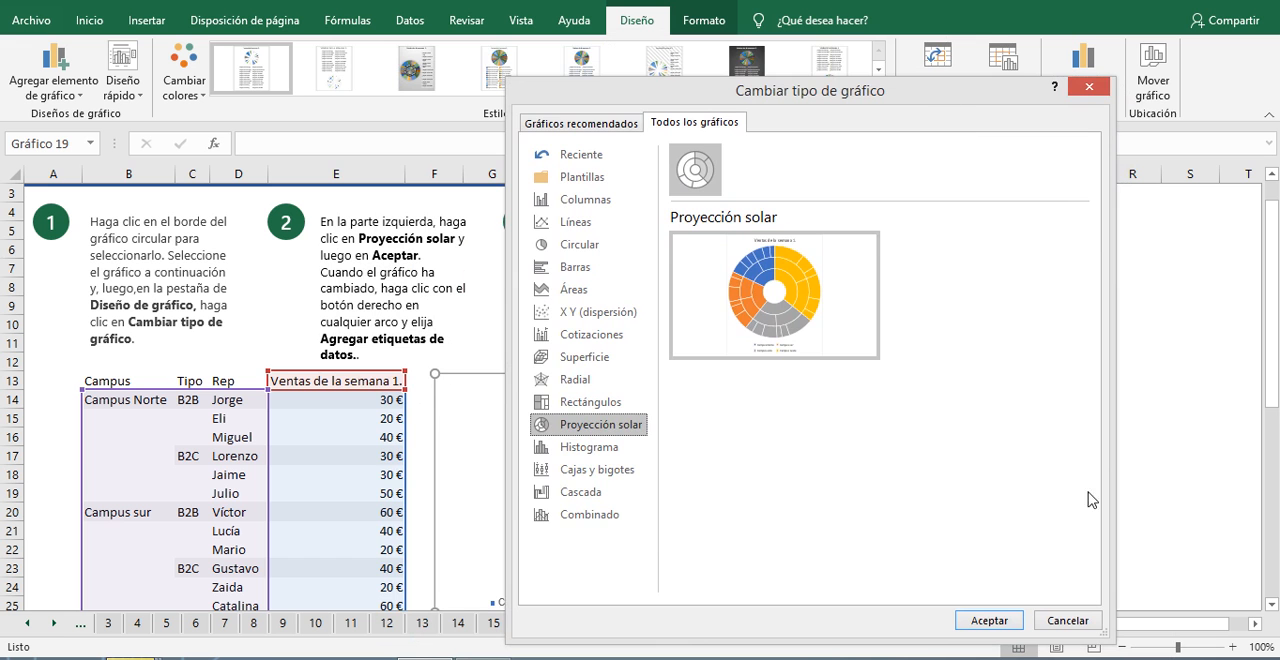
{"action": "left_click", "coordinate": [989, 621]}
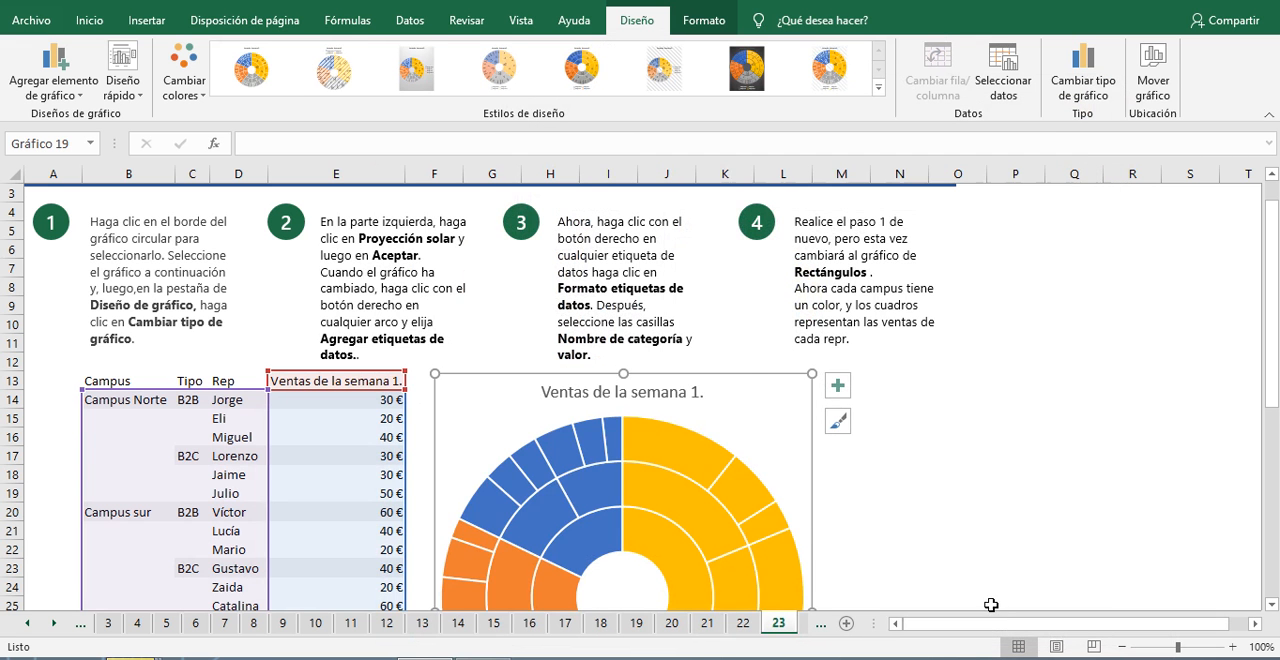
Step: Move the sunburst chart up over the instructions and add data labels to its arcs
{"action": "left_click_drag", "start_coordinate": [752, 388], "coordinate": [971, 218]}
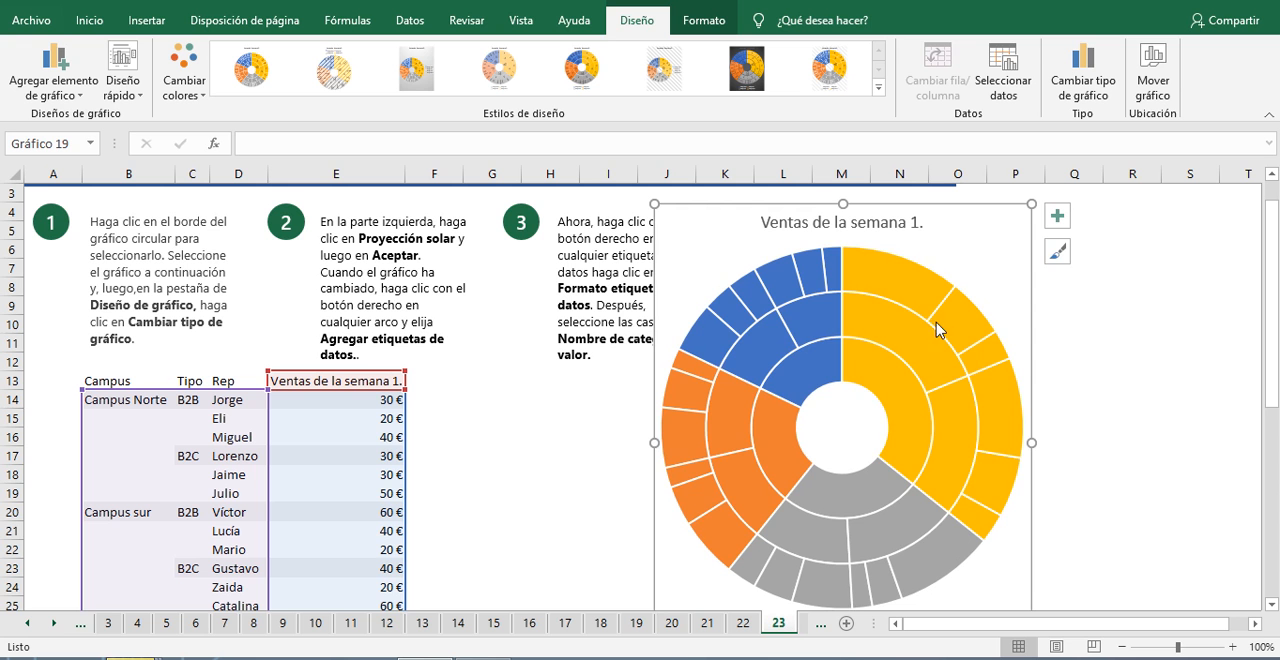
{"action": "right_click", "coordinate": [874, 320]}
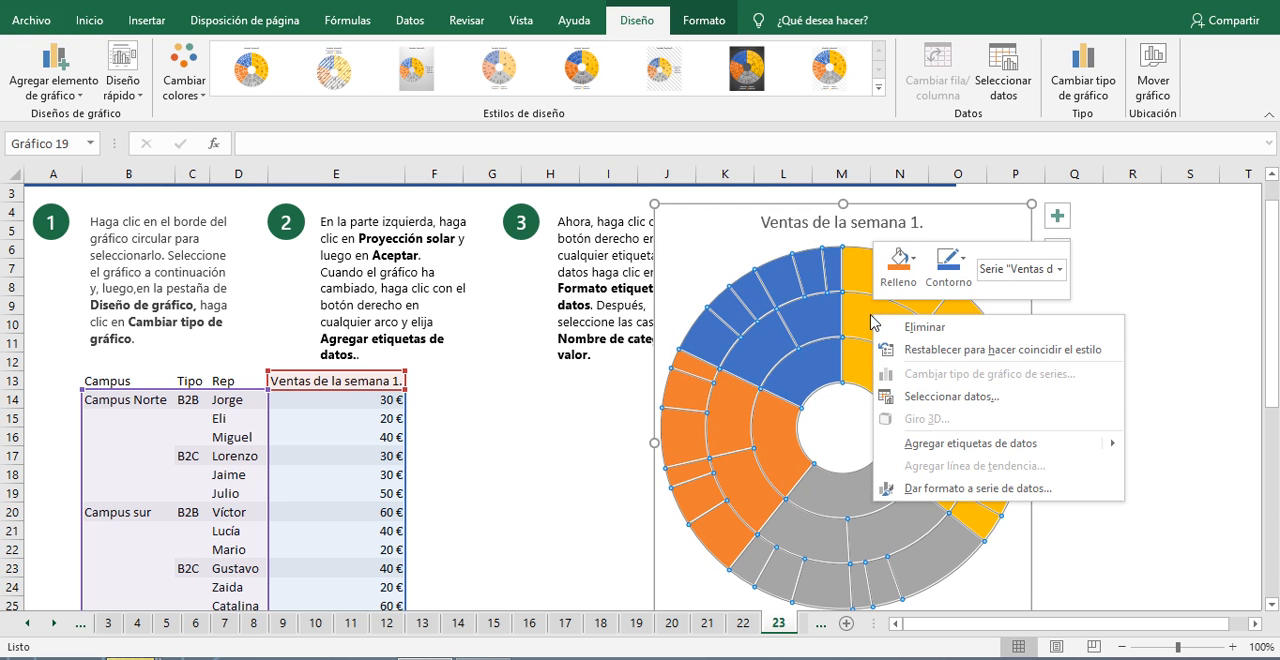
{"action": "left_click", "coordinate": [942, 444]}
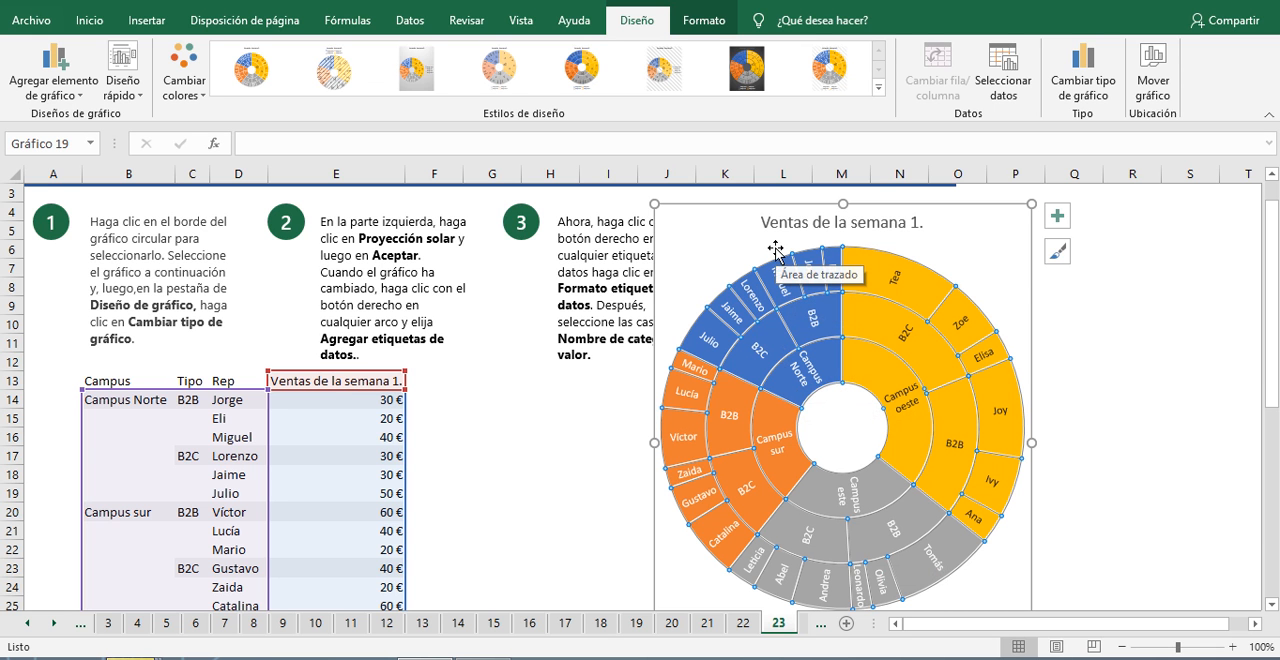
Step: Move the sunburst chart clear of instruction 3 and set its data labels to show Nombre de categoría and Valor
{"action": "left_click_drag", "start_coordinate": [728, 228], "coordinate": [167, 228]}
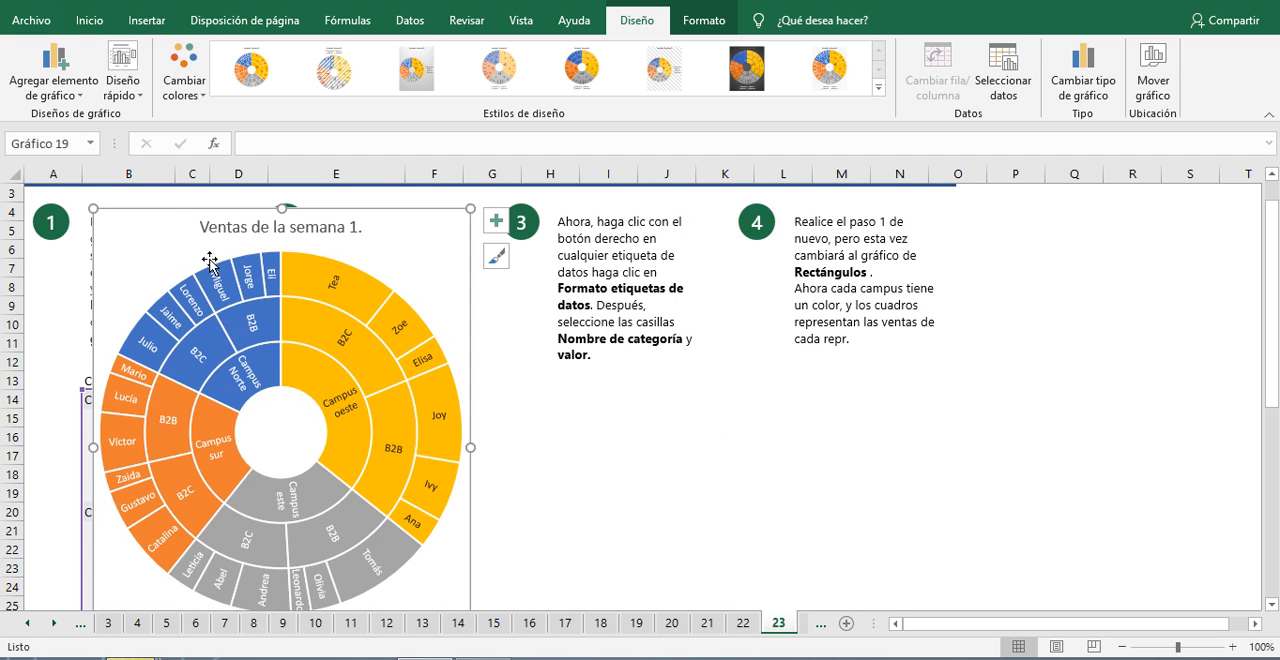
{"action": "mouse_move", "coordinate": [260, 281]}
{"action": "left_click", "coordinate": [247, 274]}
{"action": "right_click", "coordinate": [245, 273]}
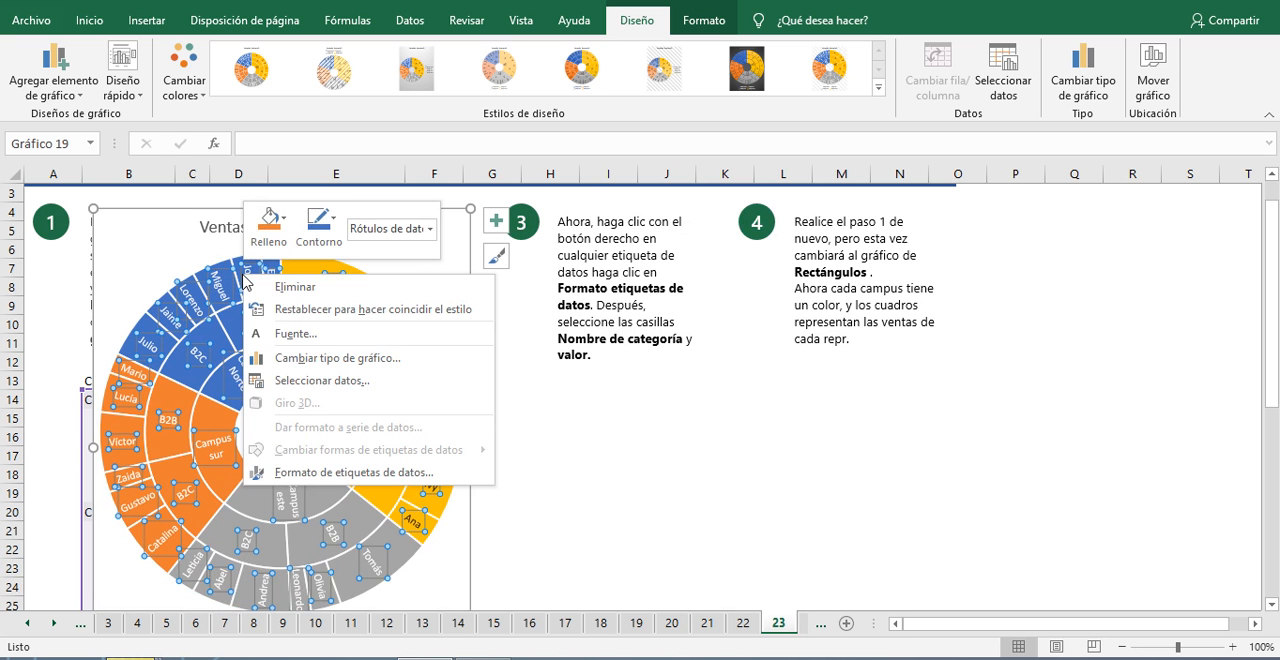
{"action": "left_click", "coordinate": [351, 472]}
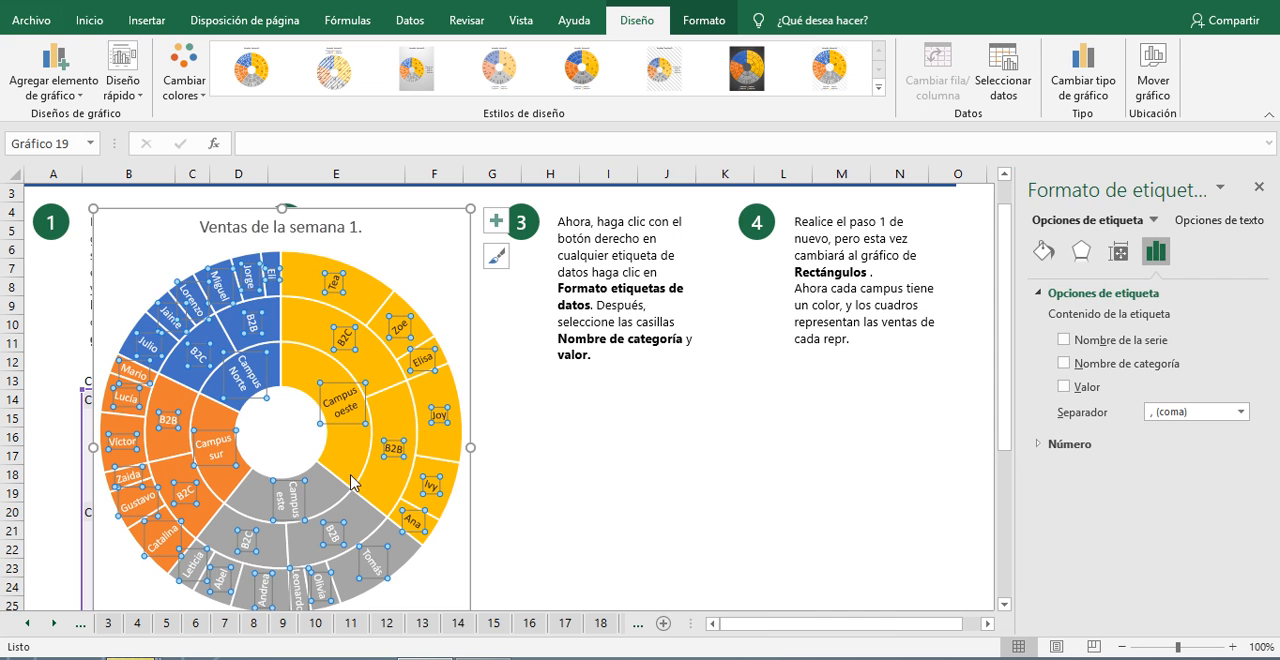
{"action": "left_click", "coordinate": [1066, 364]}
{"action": "left_click", "coordinate": [1065, 387]}
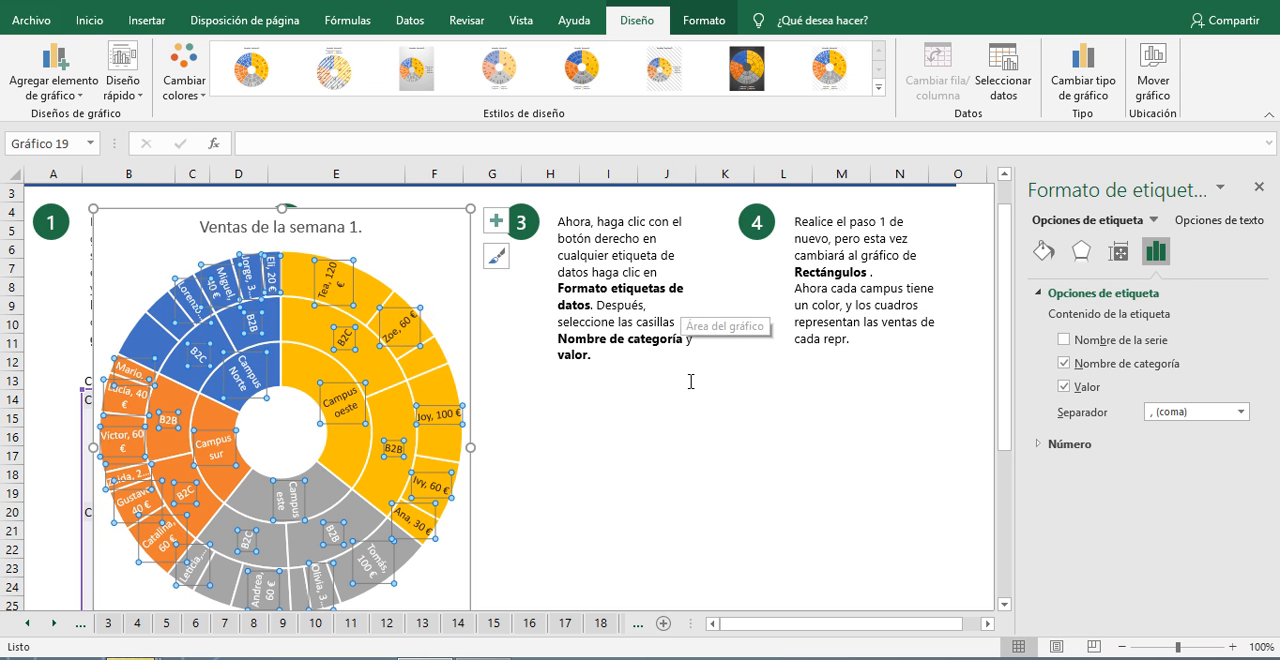
{"action": "left_click", "coordinate": [1259, 187]}
{"action": "left_click", "coordinate": [663, 472]}
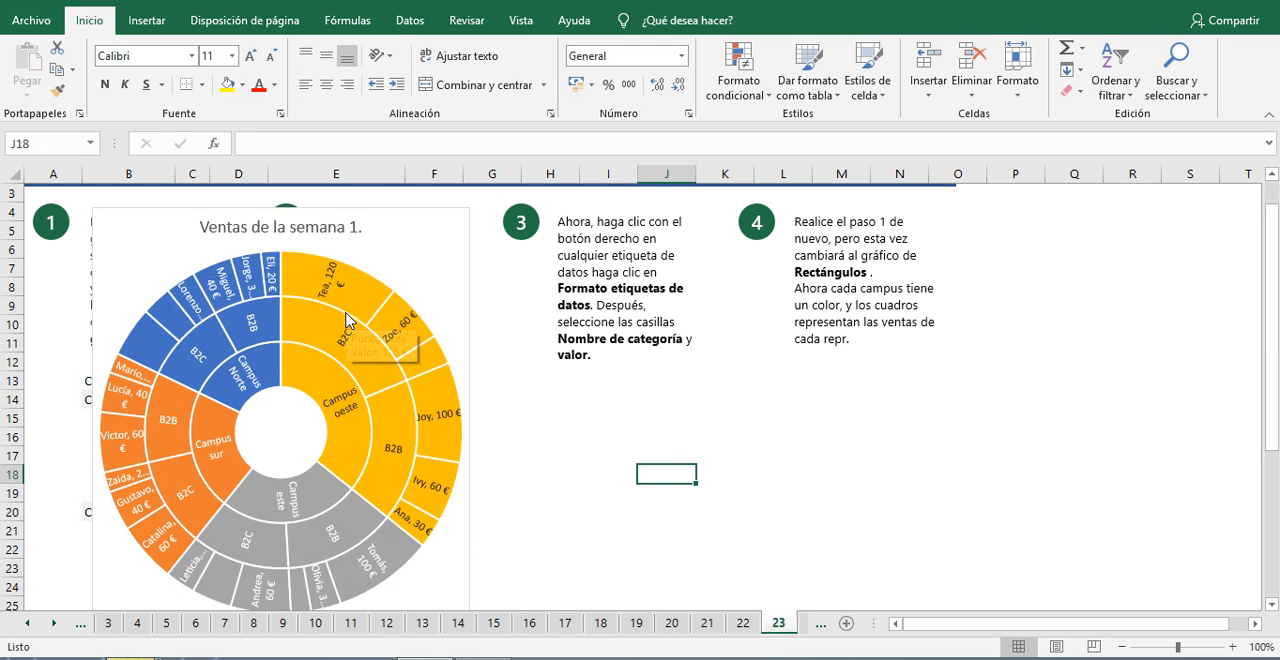
Step: Move the sunburst chart to the empty area beside the data table and shrink it to fit below the instructions
{"action": "scroll", "coordinate": [346, 320], "scroll_direction": "down", "scroll_amount": 1}
{"action": "scroll", "coordinate": [408, 525], "scroll_direction": "down", "scroll_amount": 4}
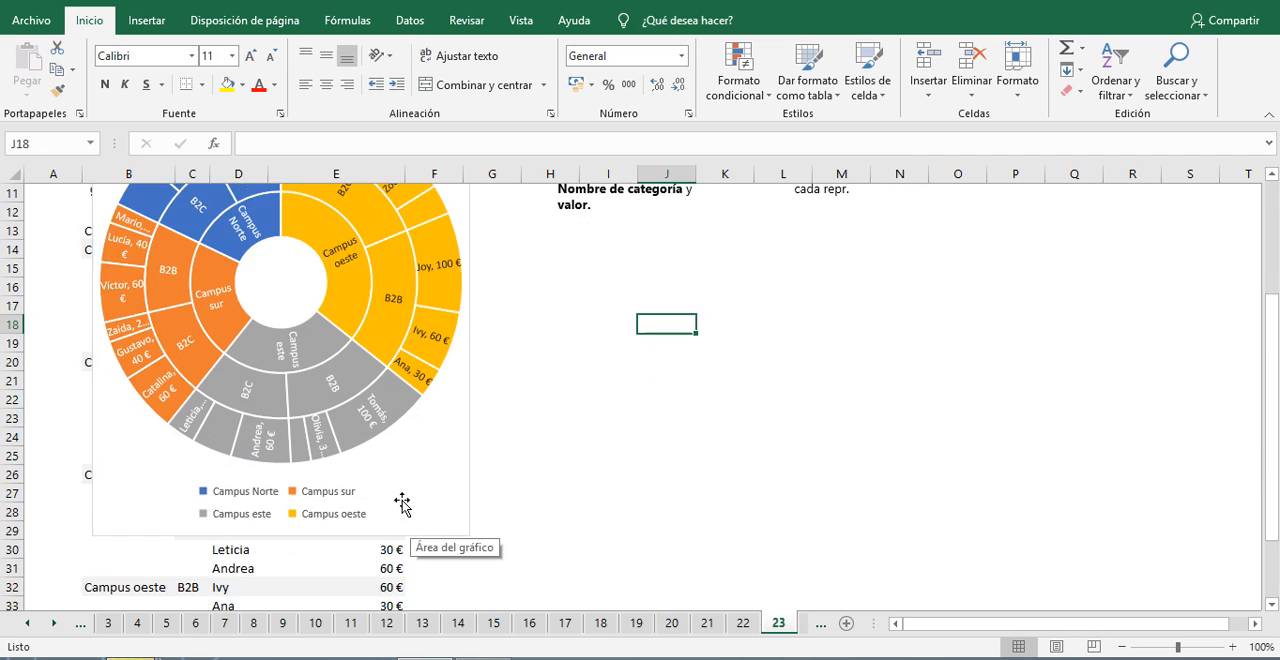
{"action": "scroll", "coordinate": [404, 505], "scroll_direction": "up", "scroll_amount": 2}
{"action": "scroll", "coordinate": [340, 333], "scroll_direction": "up", "scroll_amount": 4}
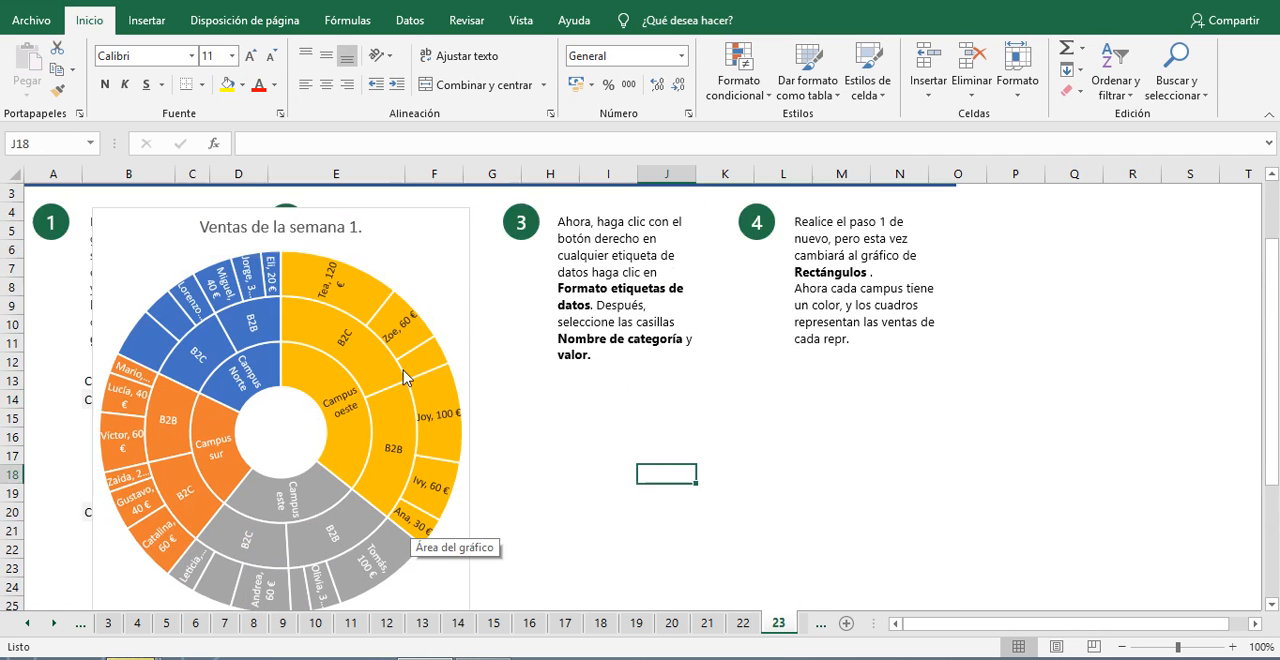
{"action": "left_click_drag", "start_coordinate": [434, 280], "coordinate": [956, 381]}
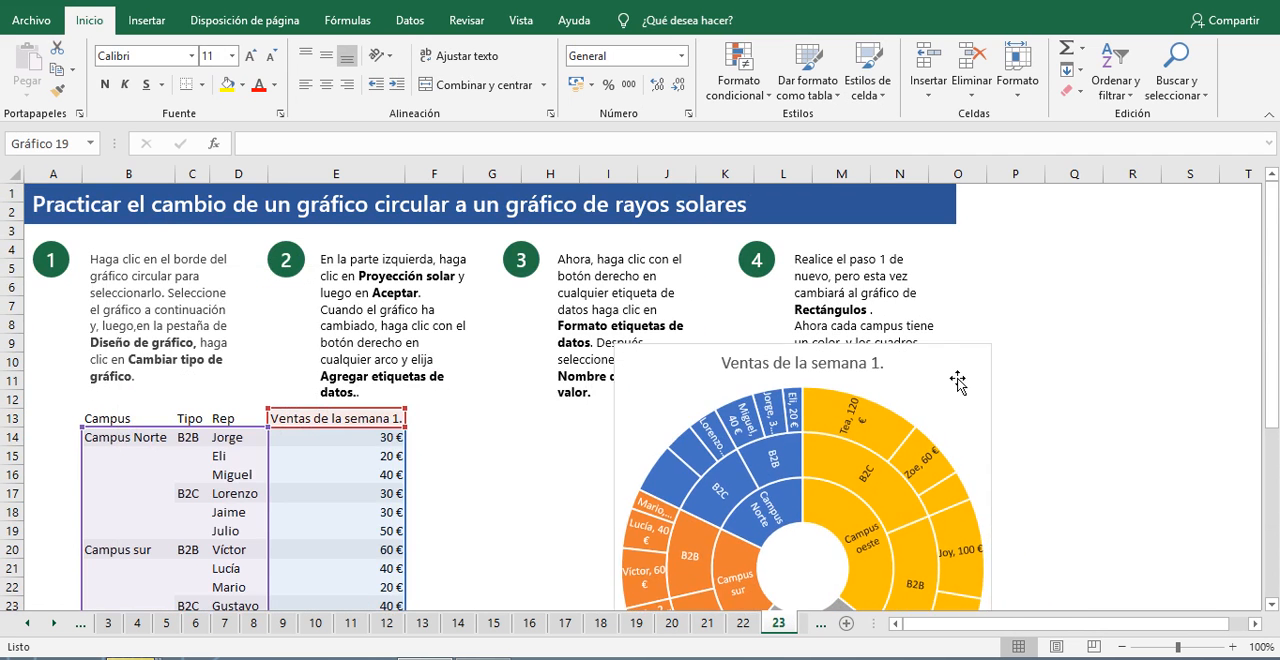
{"action": "scroll", "coordinate": [944, 368], "scroll_direction": "down", "scroll_amount": 2}
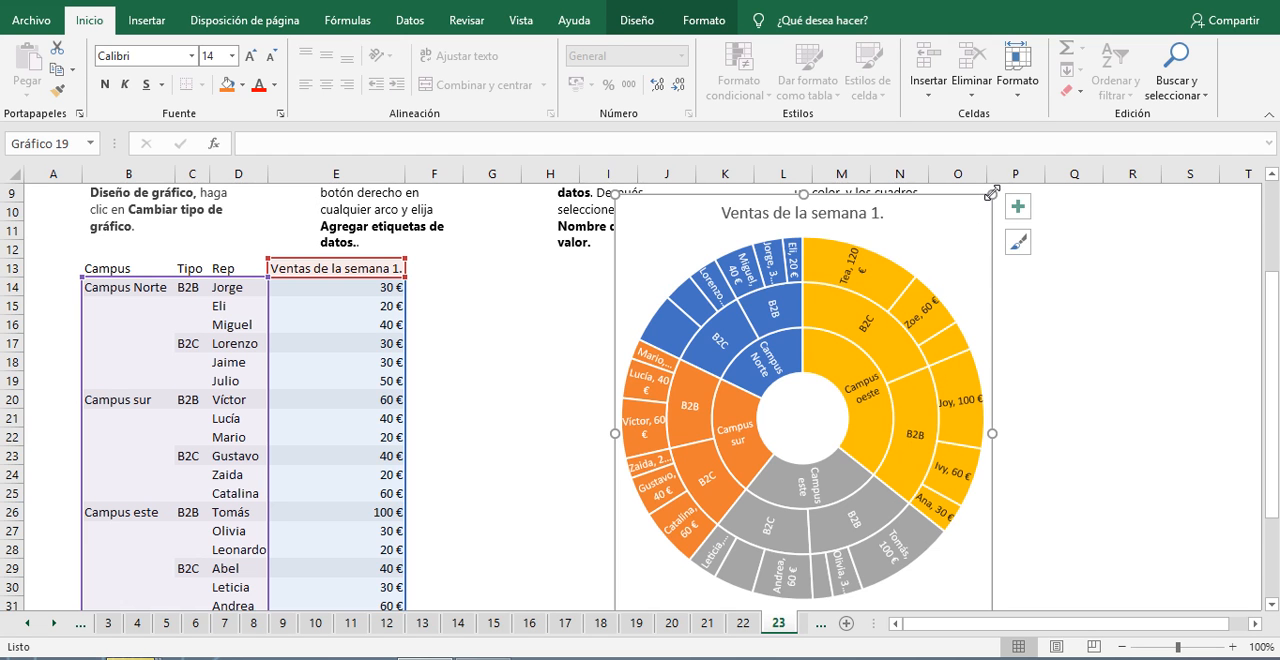
{"action": "left_click_drag", "start_coordinate": [996, 196], "coordinate": [830, 288]}
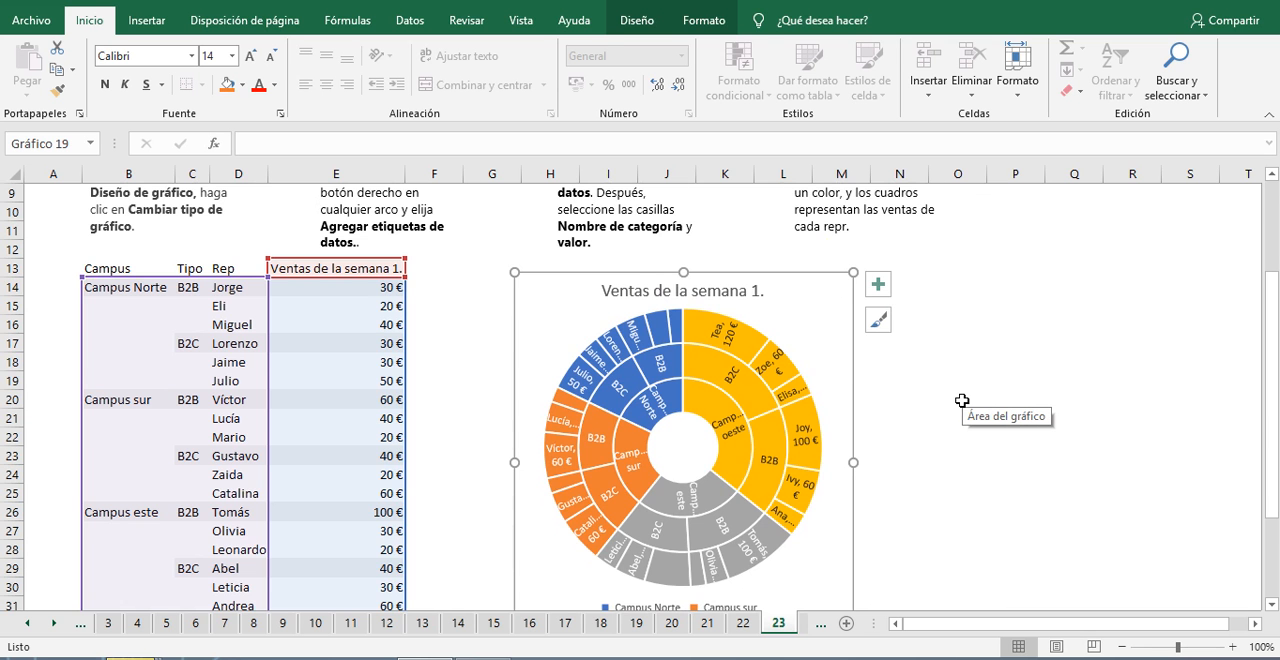
Step: Compare the finished sunburst chart on sheet 23 with the example chart and data on sheet 22
{"action": "scroll", "coordinate": [962, 401], "scroll_direction": "up", "scroll_amount": 3}
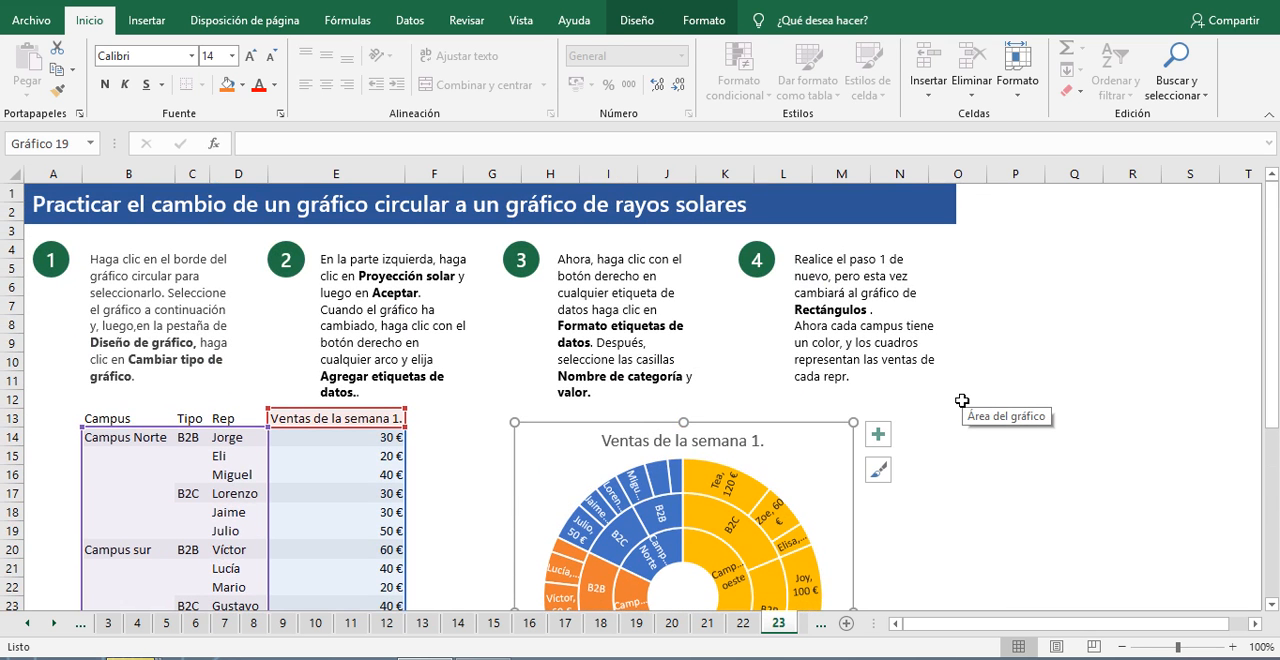
{"action": "scroll", "coordinate": [851, 443], "scroll_direction": "down", "scroll_amount": 2}
{"action": "scroll", "coordinate": [866, 414], "scroll_direction": "up", "scroll_amount": 2}
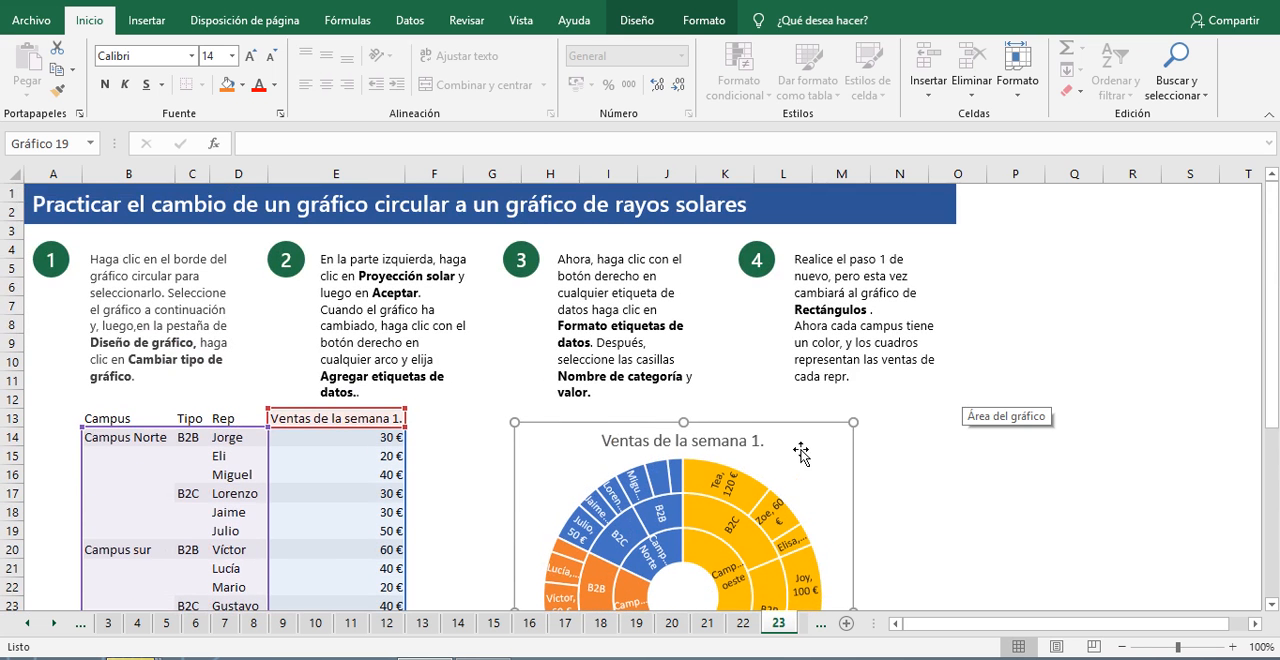
{"action": "scroll", "coordinate": [665, 428], "scroll_direction": "down", "scroll_amount": 3}
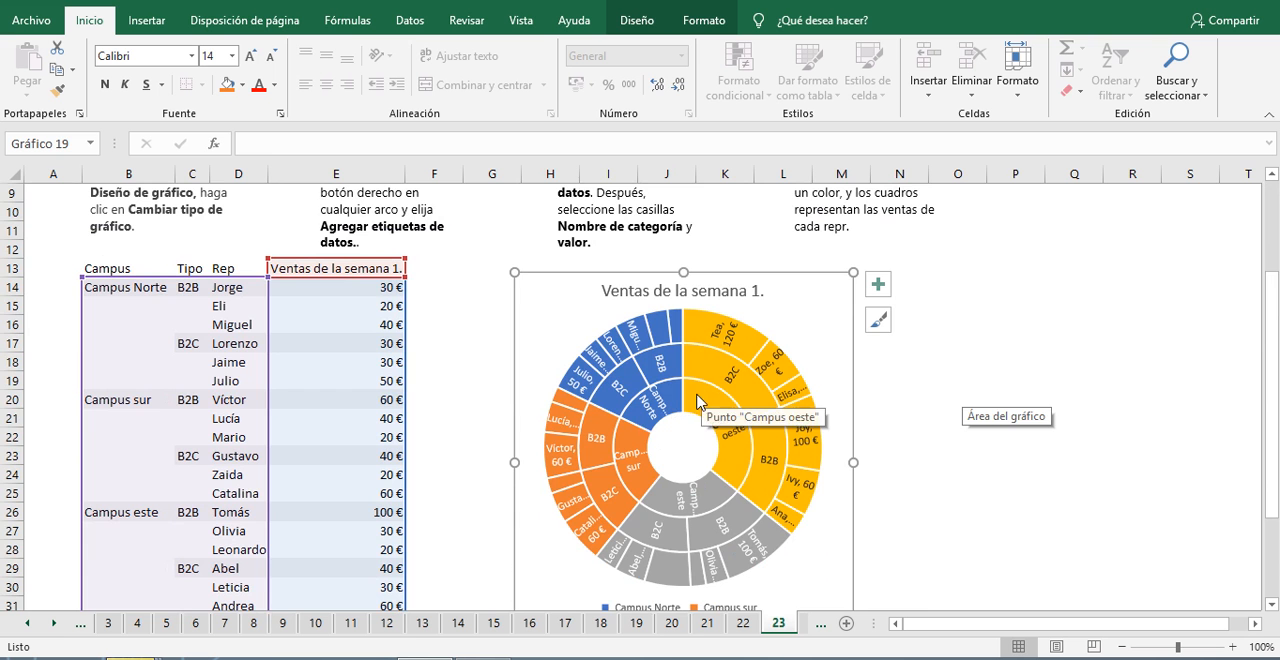
{"action": "left_click", "coordinate": [743, 623]}
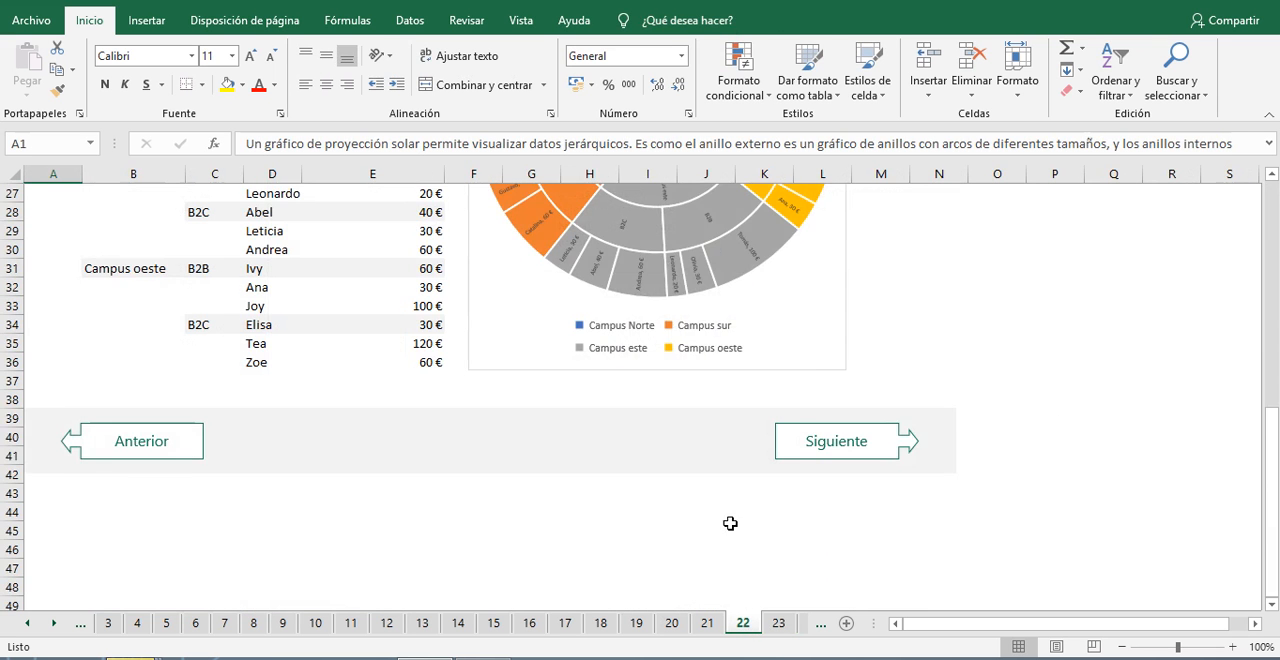
{"action": "scroll", "coordinate": [729, 523], "scroll_direction": "up", "scroll_amount": 9}
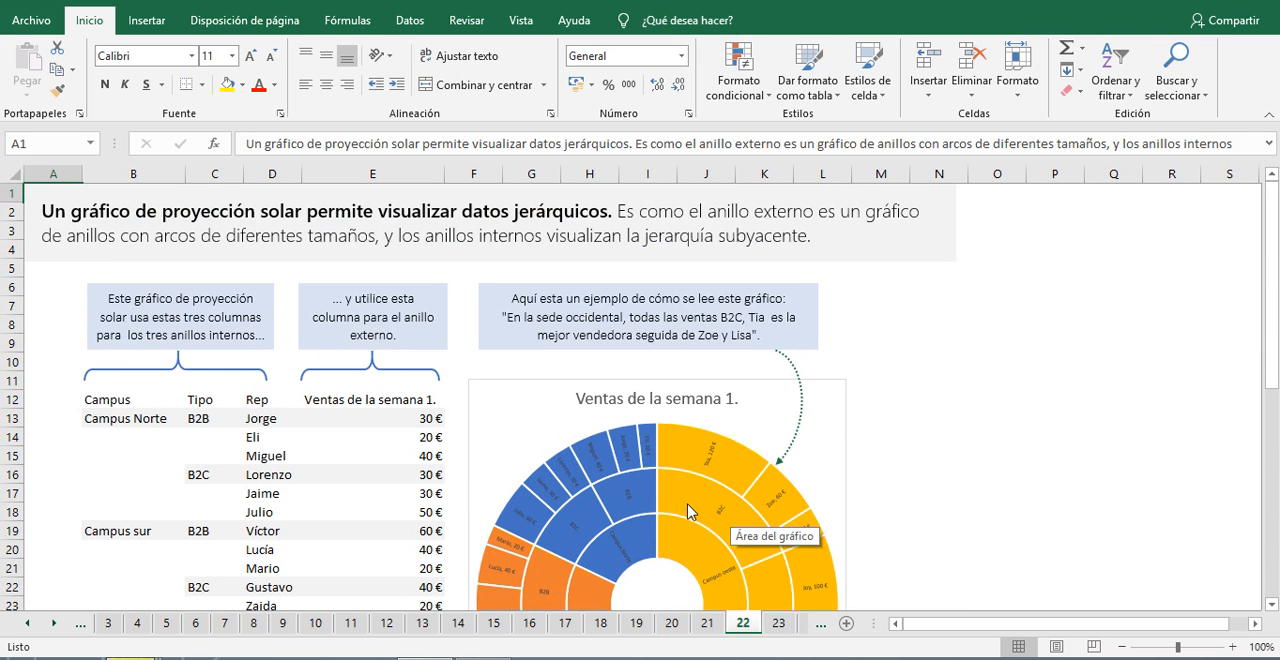
{"action": "scroll", "coordinate": [646, 462], "scroll_direction": "down", "scroll_amount": 5}
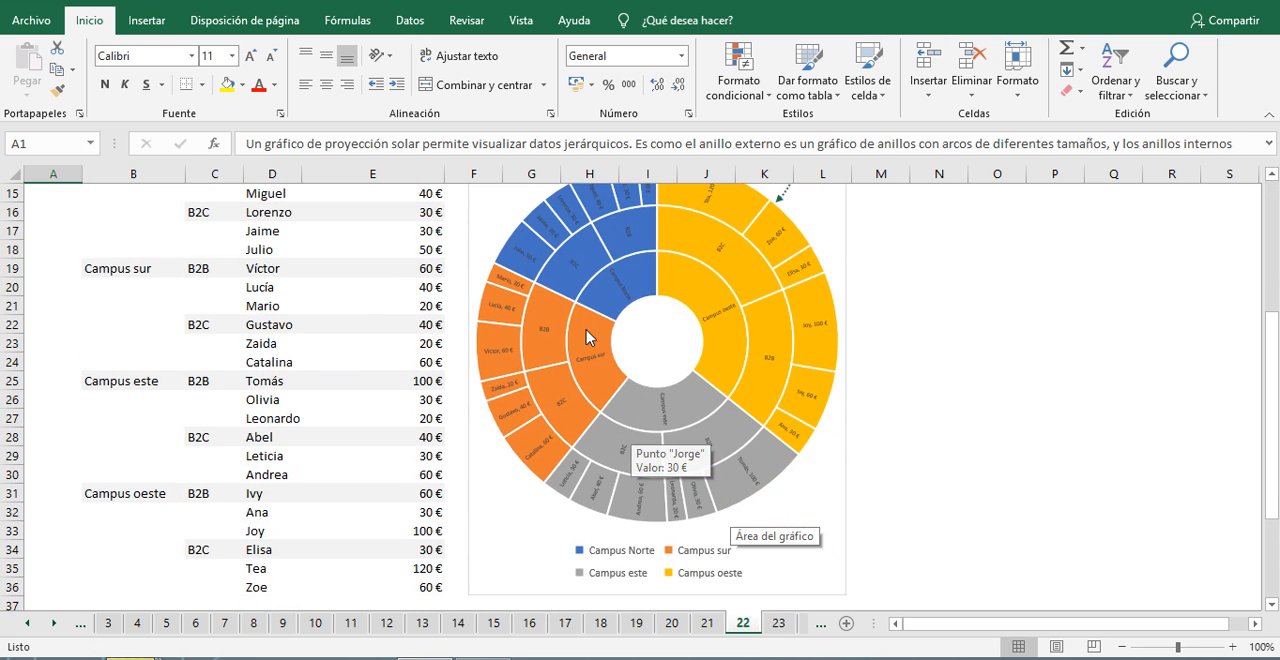
{"action": "scroll", "coordinate": [290, 398], "scroll_direction": "up", "scroll_amount": 4}
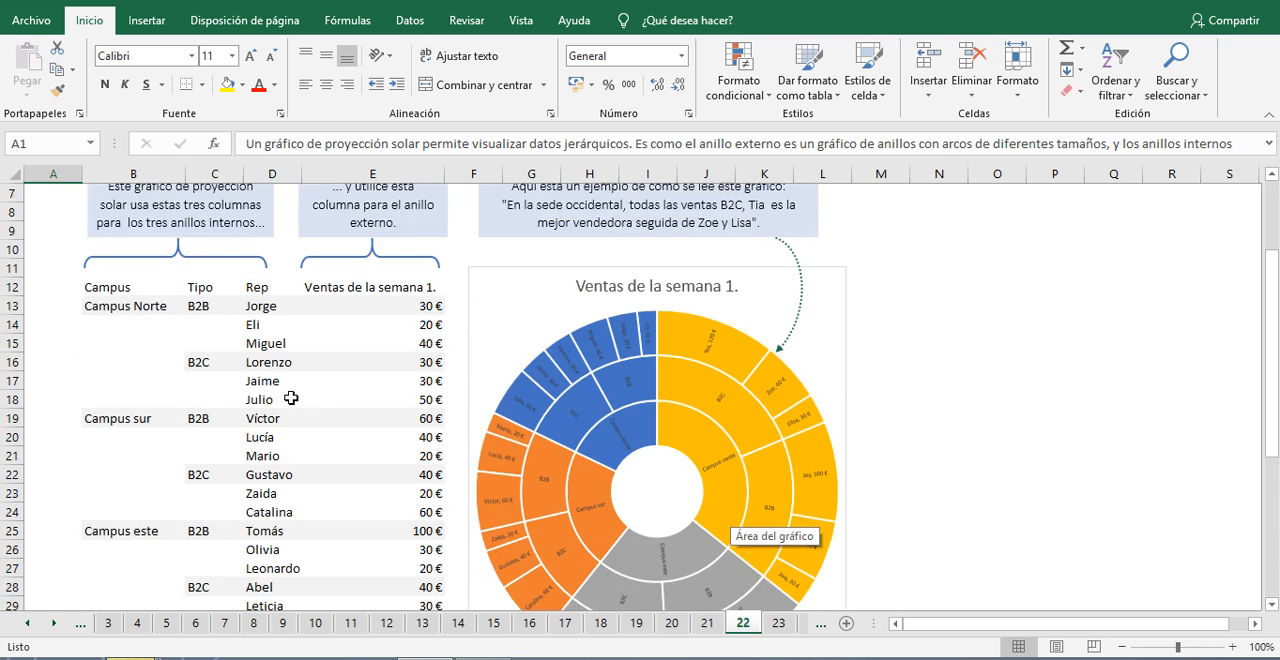
{"action": "scroll", "coordinate": [660, 418], "scroll_direction": "down", "scroll_amount": 6}
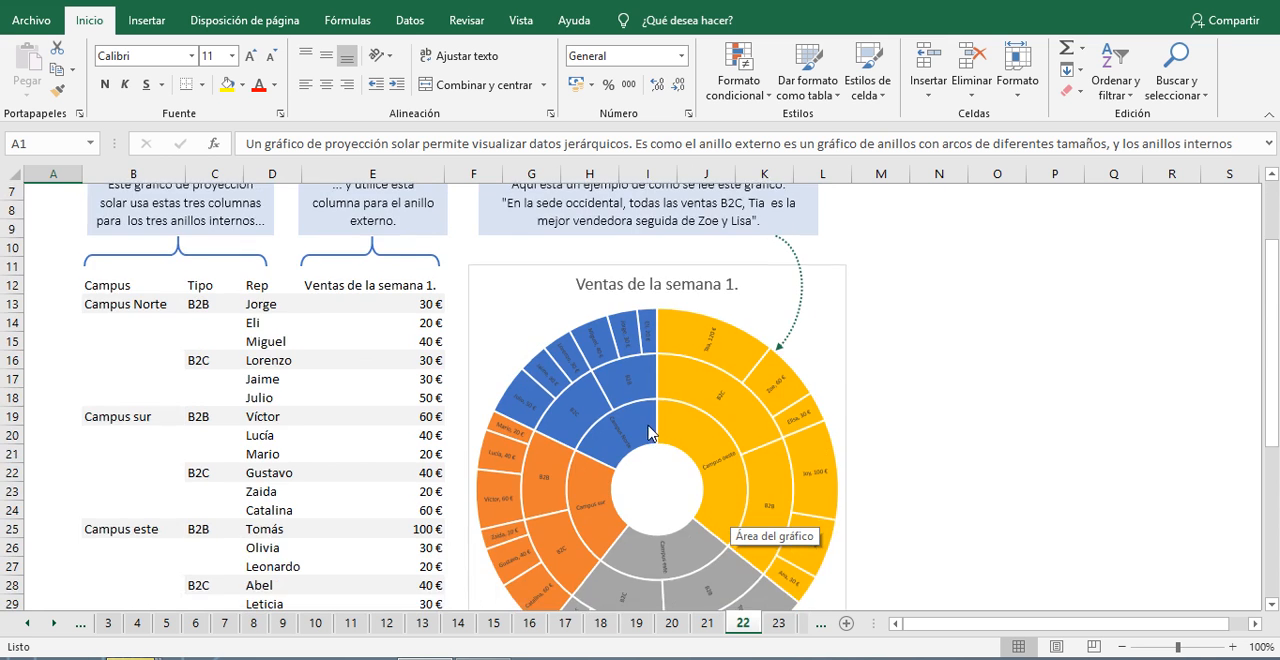
Step: Return to sheet 23, advance to sheet 24 and read its explanation of pivot charts for unsummarized data
{"action": "left_click", "coordinate": [776, 623]}
{"action": "scroll", "coordinate": [926, 501], "scroll_direction": "down", "scroll_amount": 3}
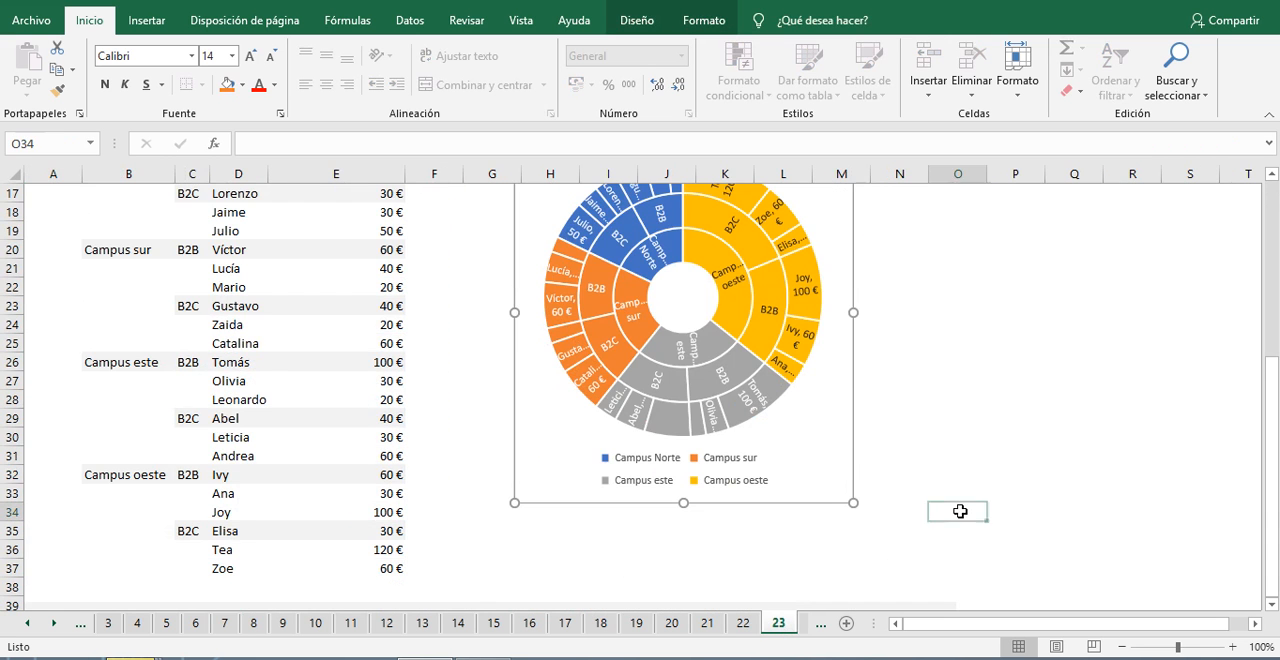
{"action": "left_click", "coordinate": [960, 510]}
{"action": "scroll", "coordinate": [931, 537], "scroll_direction": "down", "scroll_amount": 3}
{"action": "left_click", "coordinate": [866, 486]}
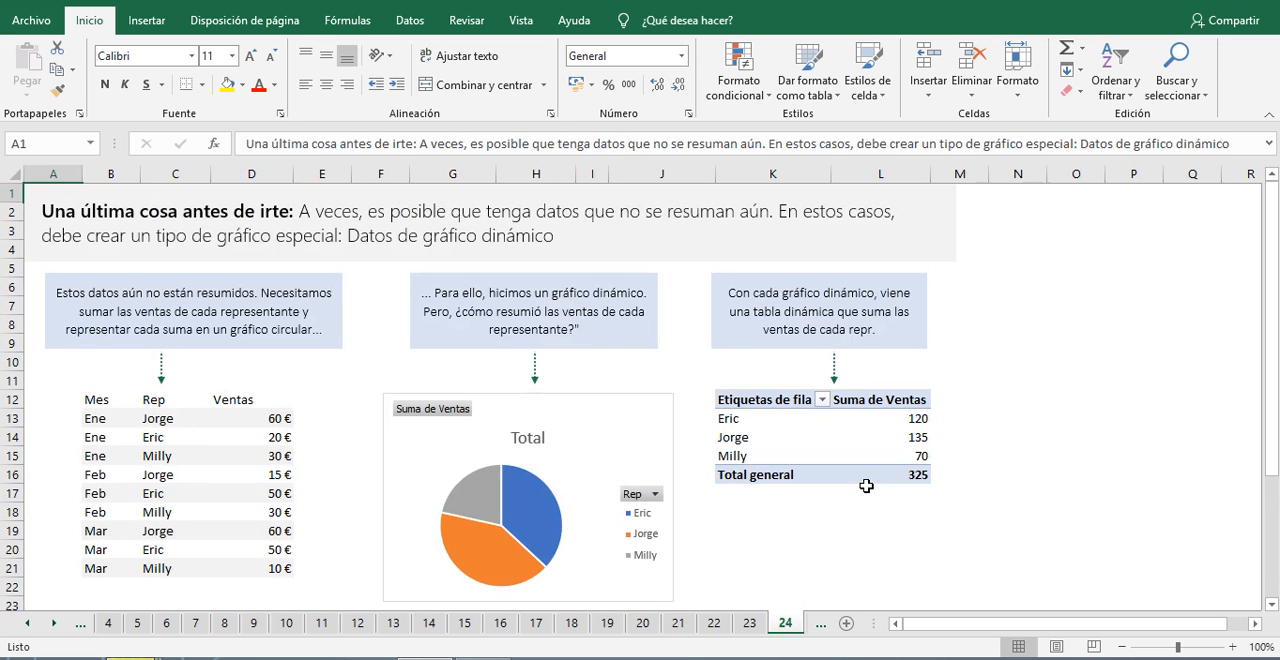
{"action": "scroll", "coordinate": [751, 506], "scroll_direction": "down", "scroll_amount": 4}
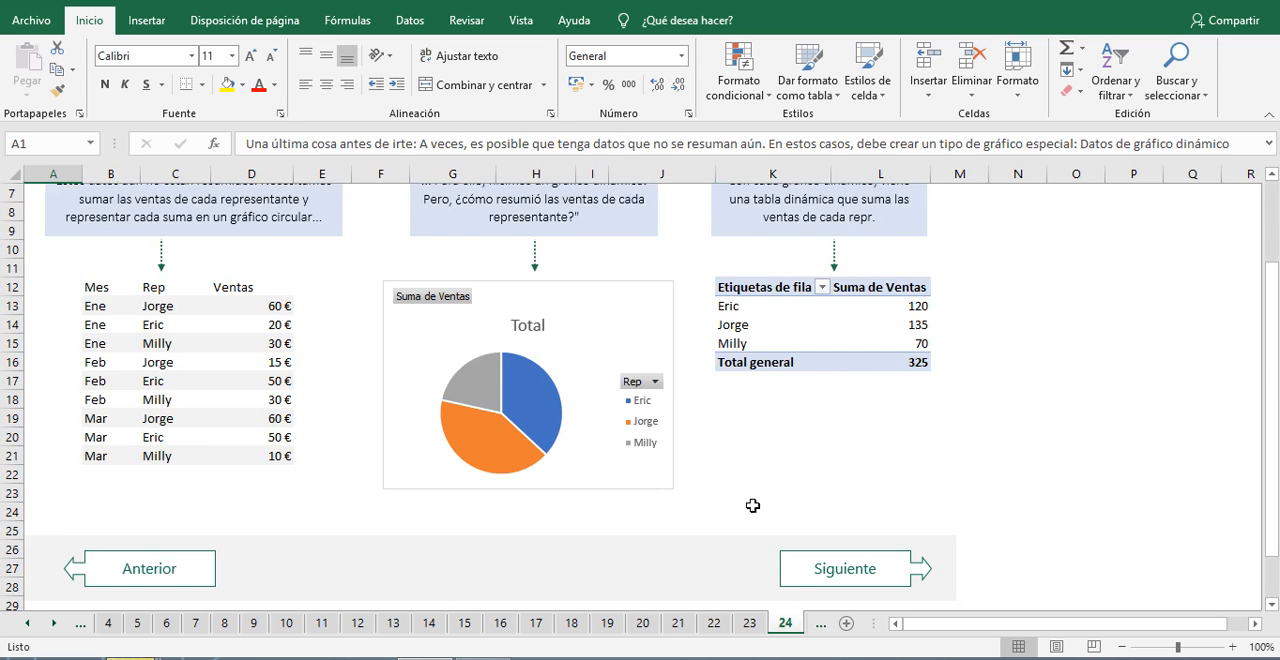
{"action": "scroll", "coordinate": [750, 491], "scroll_direction": "up", "scroll_amount": 3}
{"action": "scroll", "coordinate": [750, 491], "scroll_direction": "up", "scroll_amount": 1}
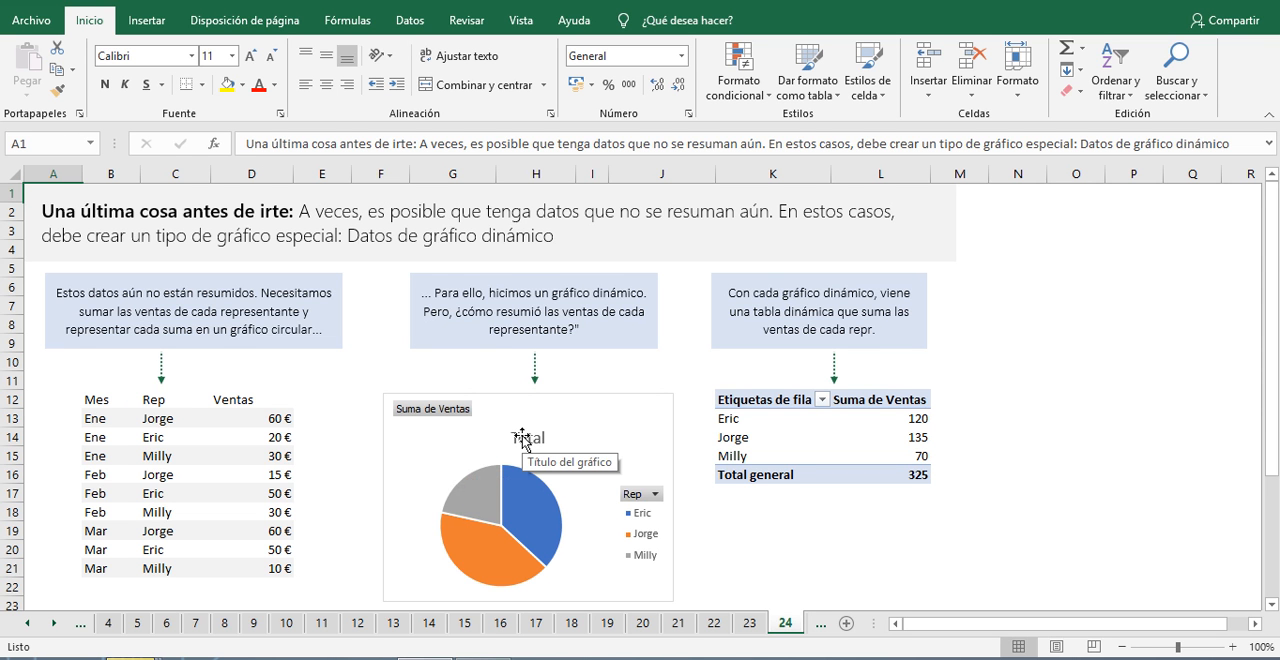
{"action": "mouse_move", "coordinate": [1278, 2]}
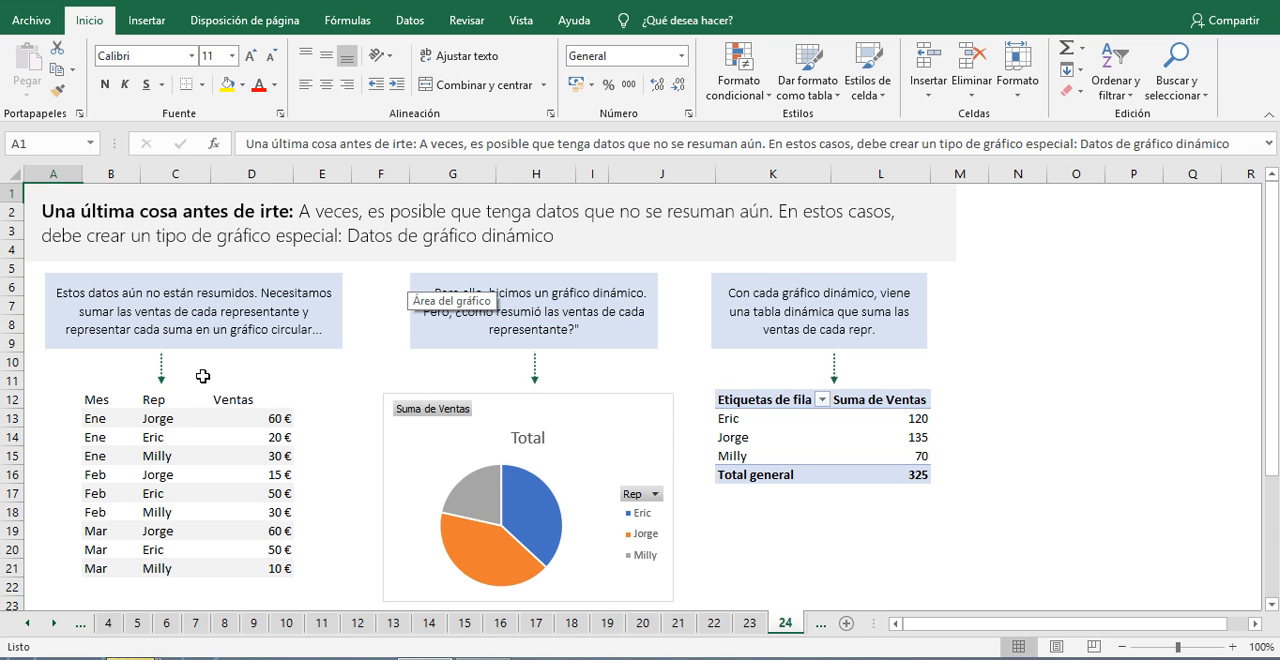
Step: Try plotting the unsummarized sales data in B12:D21 as a 2D pie chart and undo the insertion
{"action": "scroll", "coordinate": [203, 376], "scroll_direction": "down", "scroll_amount": 1}
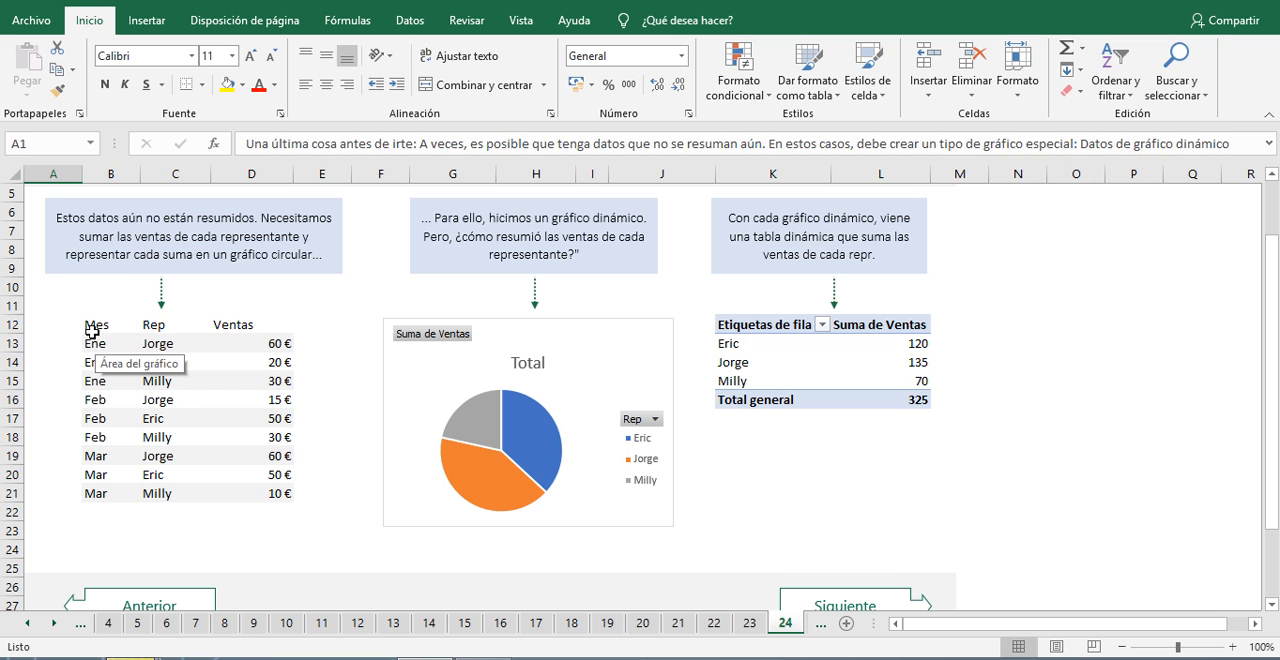
{"action": "left_click_drag", "start_coordinate": [91, 333], "coordinate": [285, 493]}
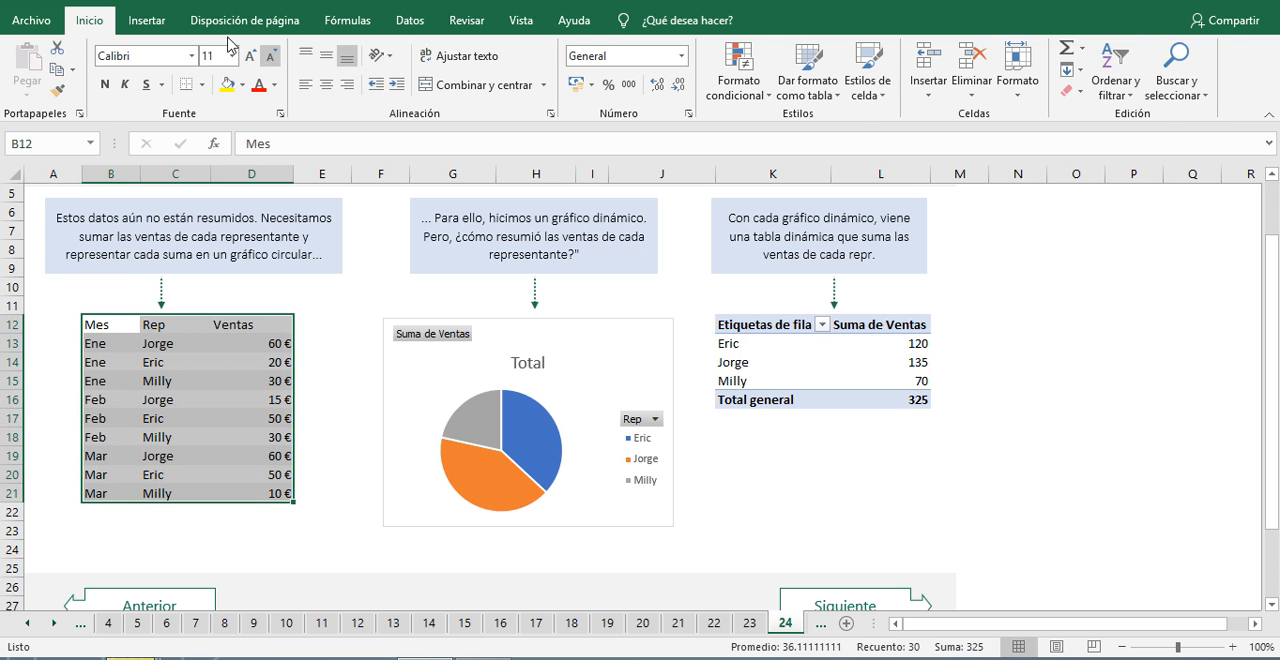
{"action": "left_click", "coordinate": [150, 20]}
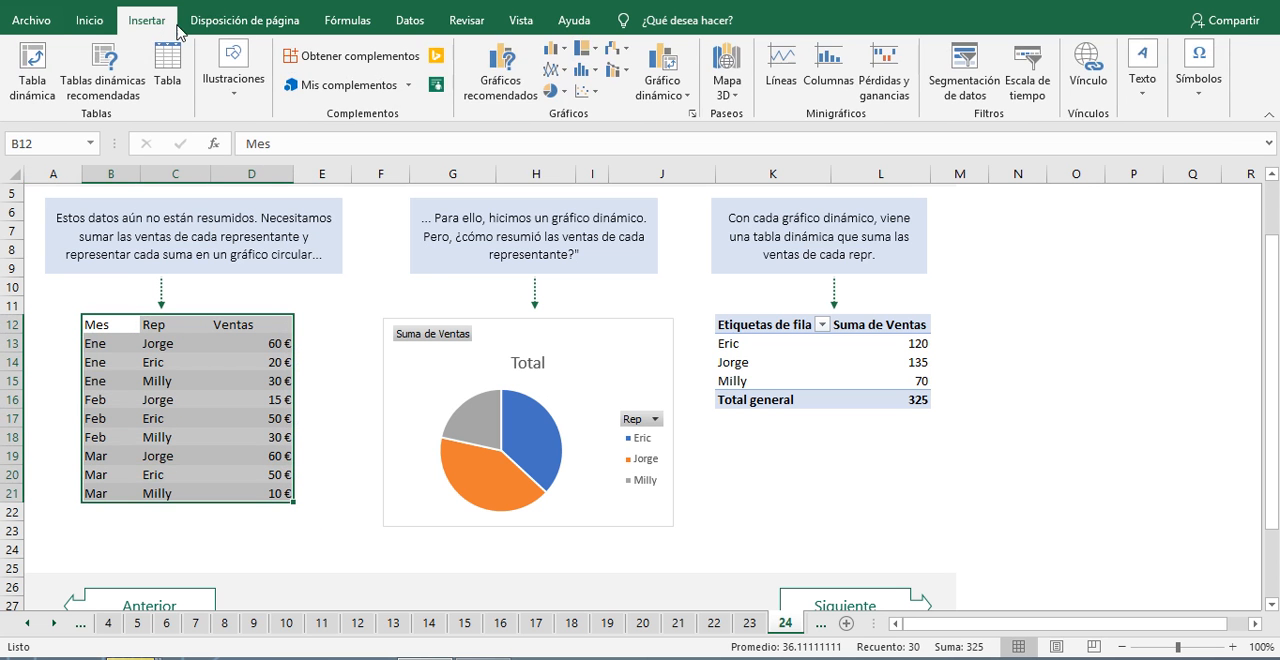
{"action": "left_click", "coordinate": [564, 92]}
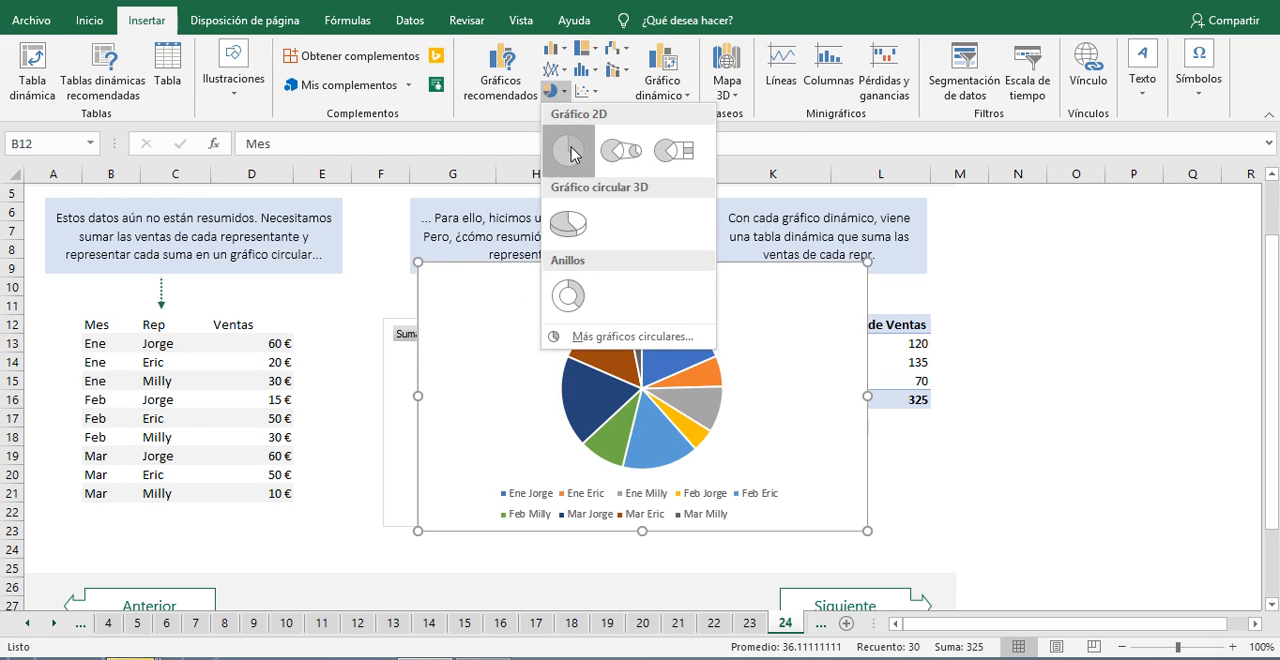
{"action": "left_click", "coordinate": [568, 151]}
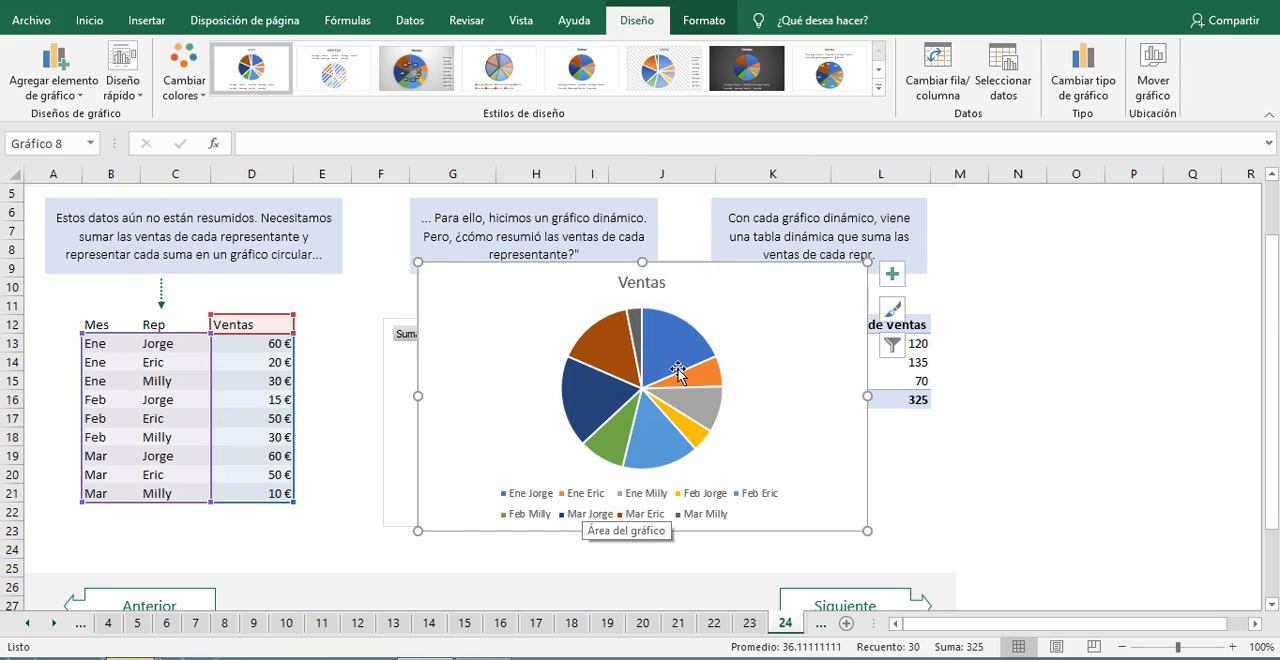
{"action": "mouse_move", "coordinate": [662, 387]}
{"action": "left_click_drag", "start_coordinate": [752, 275], "coordinate": [697, 285]}
{"action": "key", "text": "ctrl+z"}
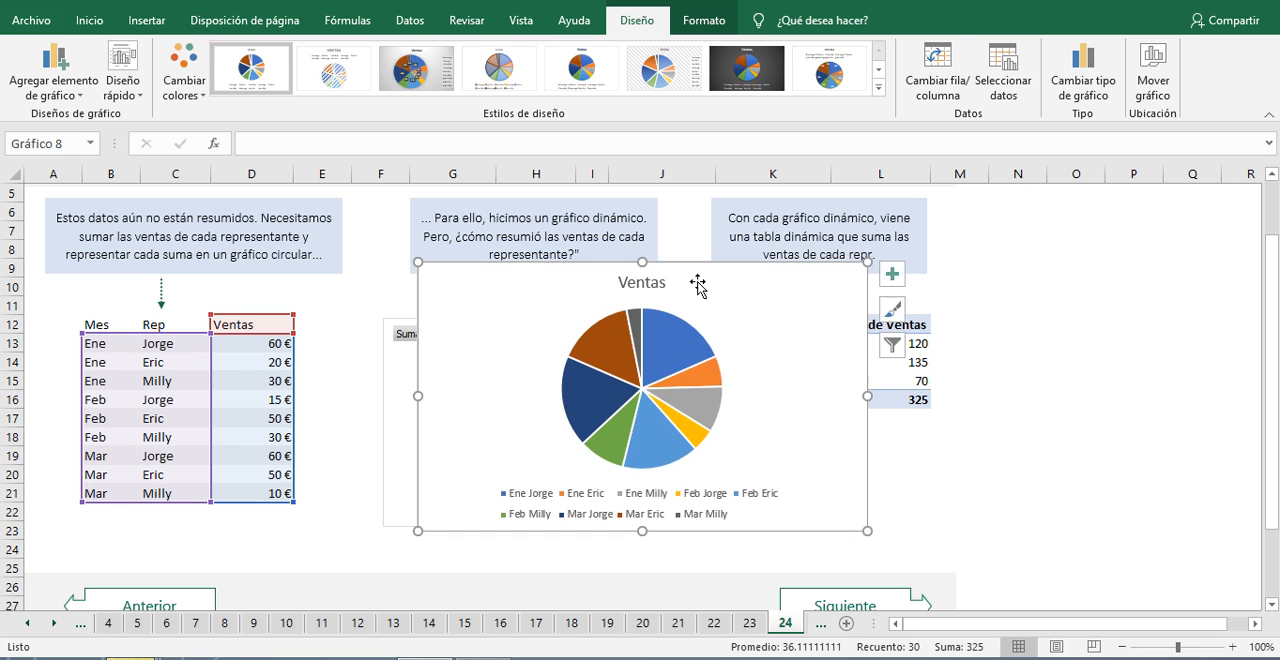
{"action": "key", "text": "ctrl+z"}
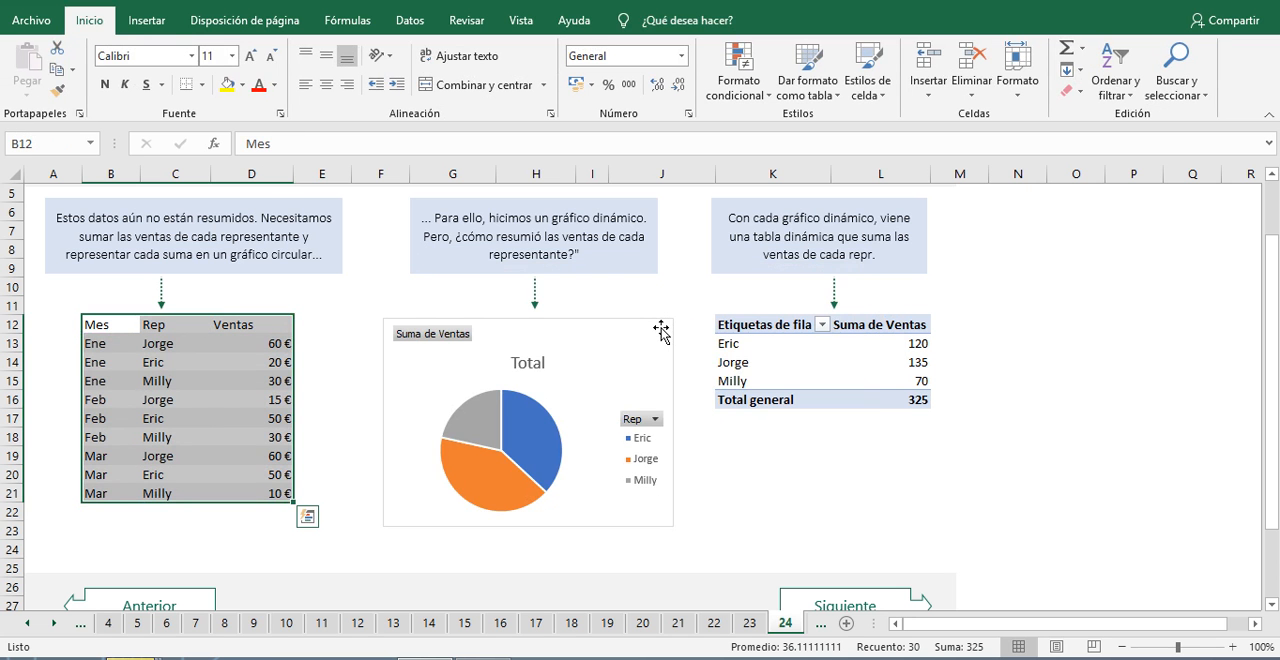
Step: Review how the pivot table on sheet 24 summarizes sales per representative, and advance to practice sheet 25
{"action": "scroll", "coordinate": [658, 328], "scroll_direction": "up", "scroll_amount": 2}
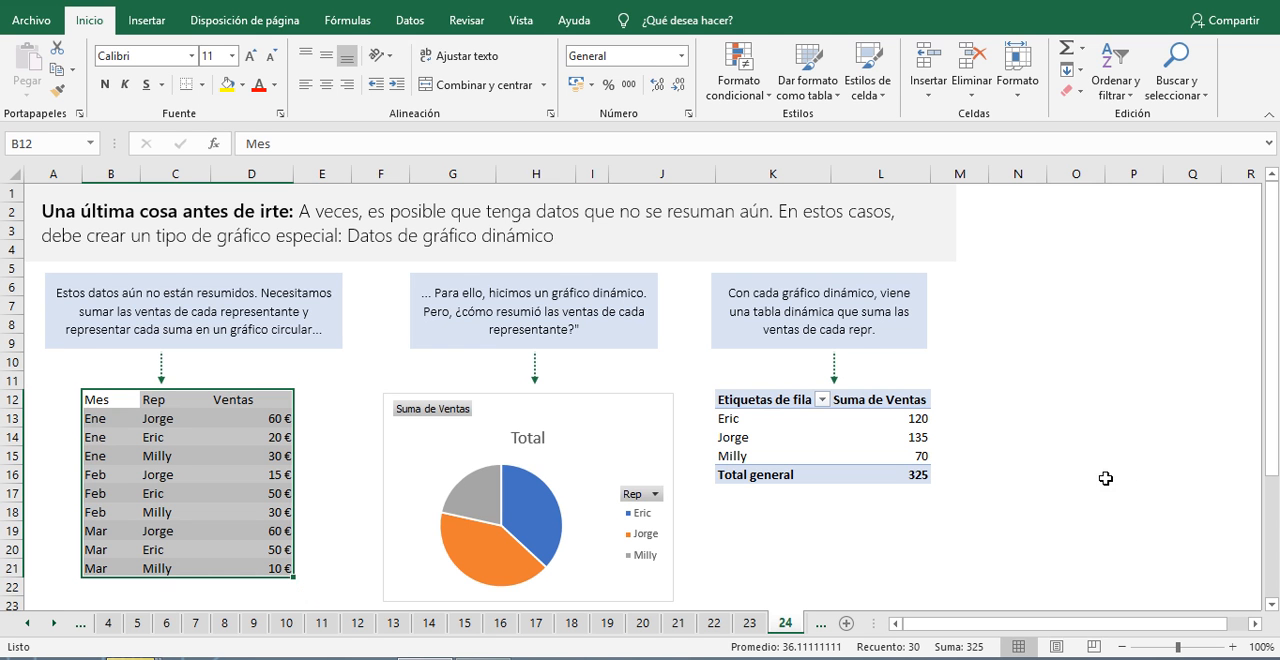
{"action": "left_click", "coordinate": [761, 406]}
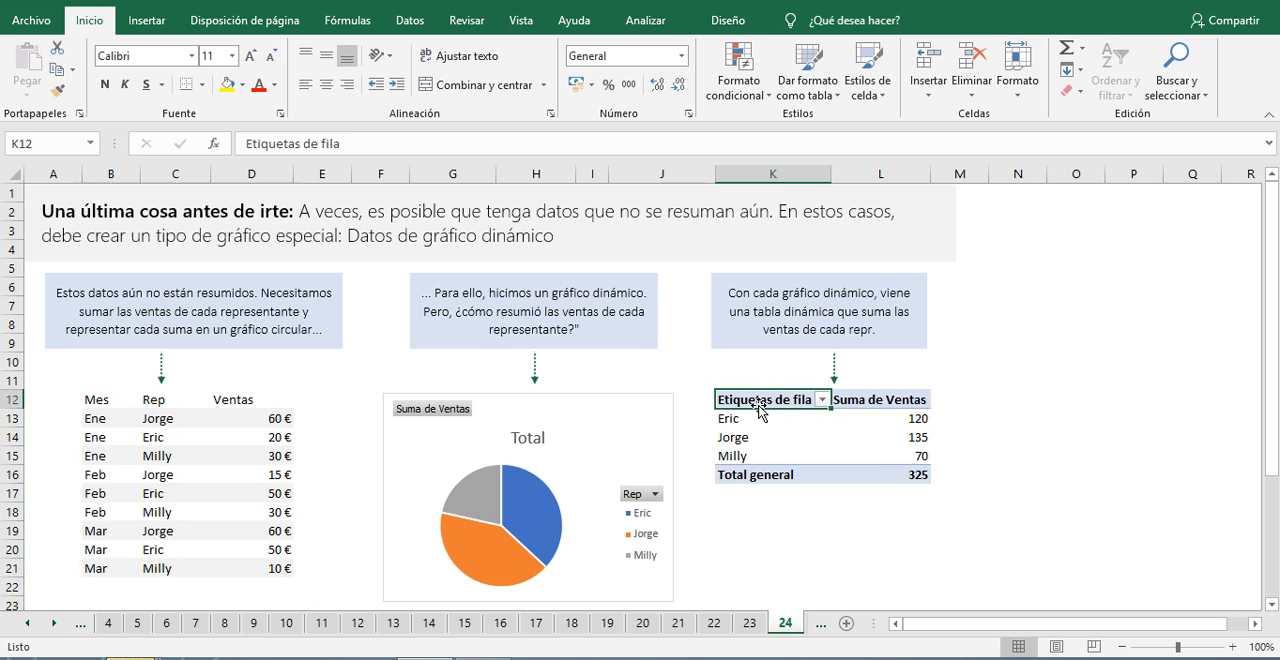
{"action": "scroll", "coordinate": [880, 466], "scroll_direction": "down", "scroll_amount": 2}
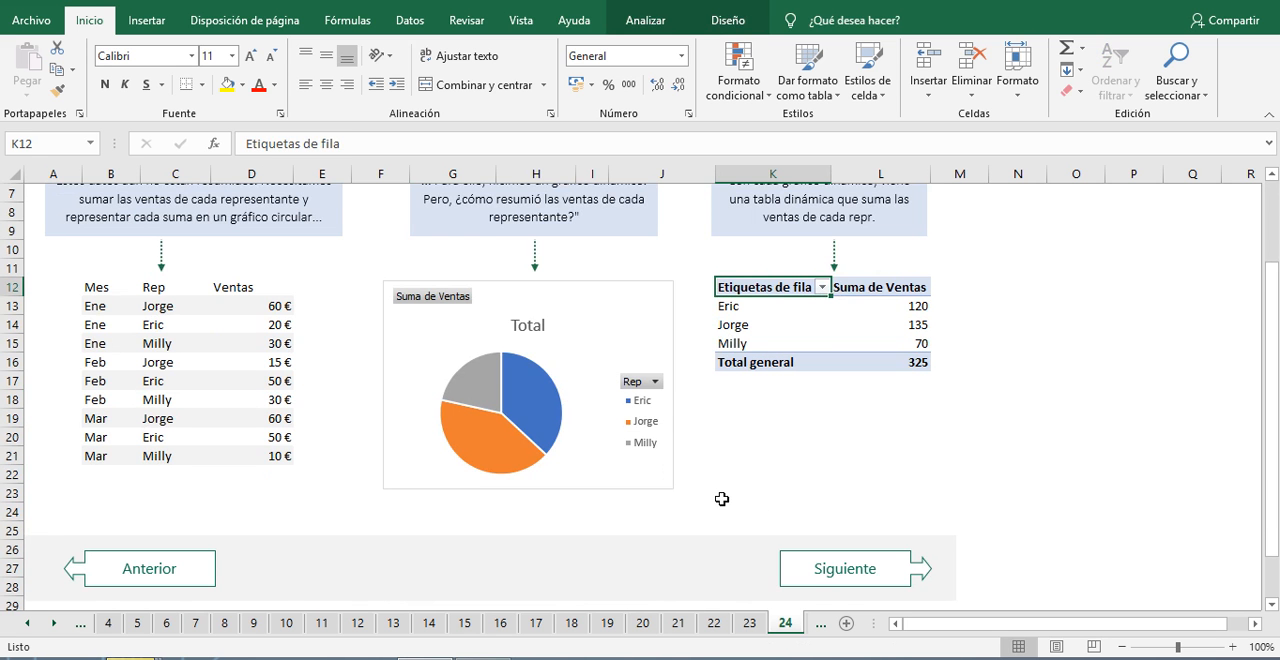
{"action": "scroll", "coordinate": [820, 525], "scroll_direction": "down", "scroll_amount": 1}
{"action": "left_click", "coordinate": [906, 531]}
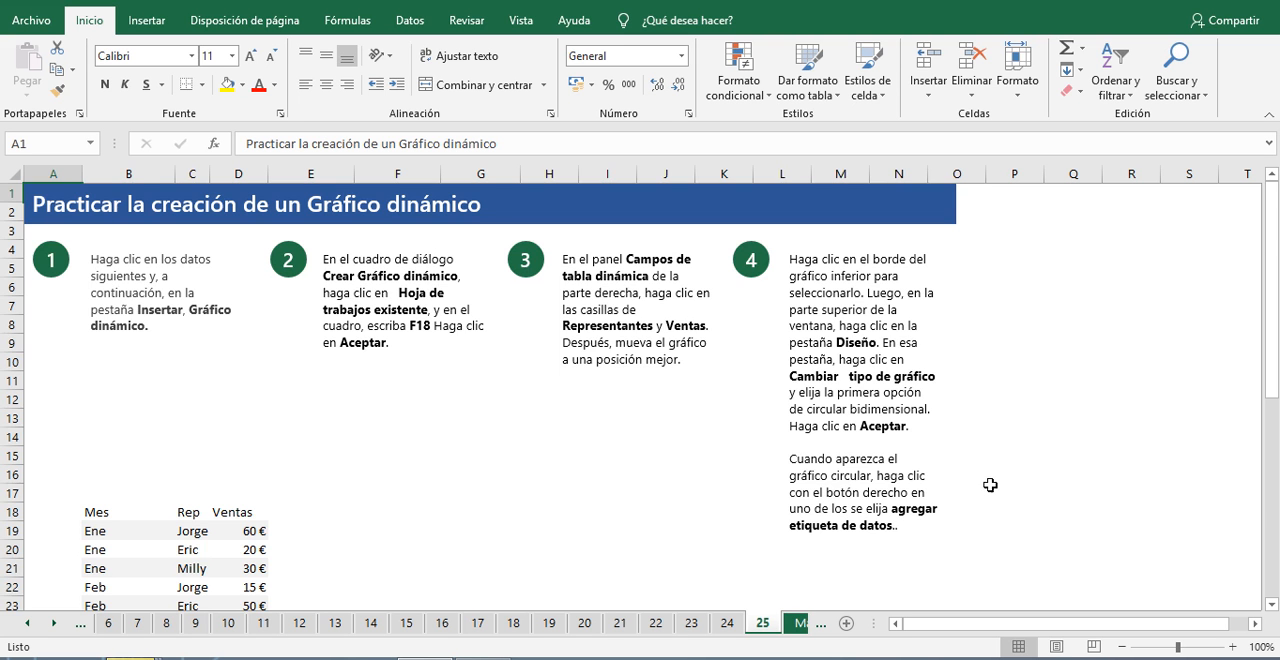
Step: Read the practice instructions on sheet 25 and start a pivot chart from the sales data in B18:D27
{"action": "scroll", "coordinate": [989, 483], "scroll_direction": "down", "scroll_amount": 4}
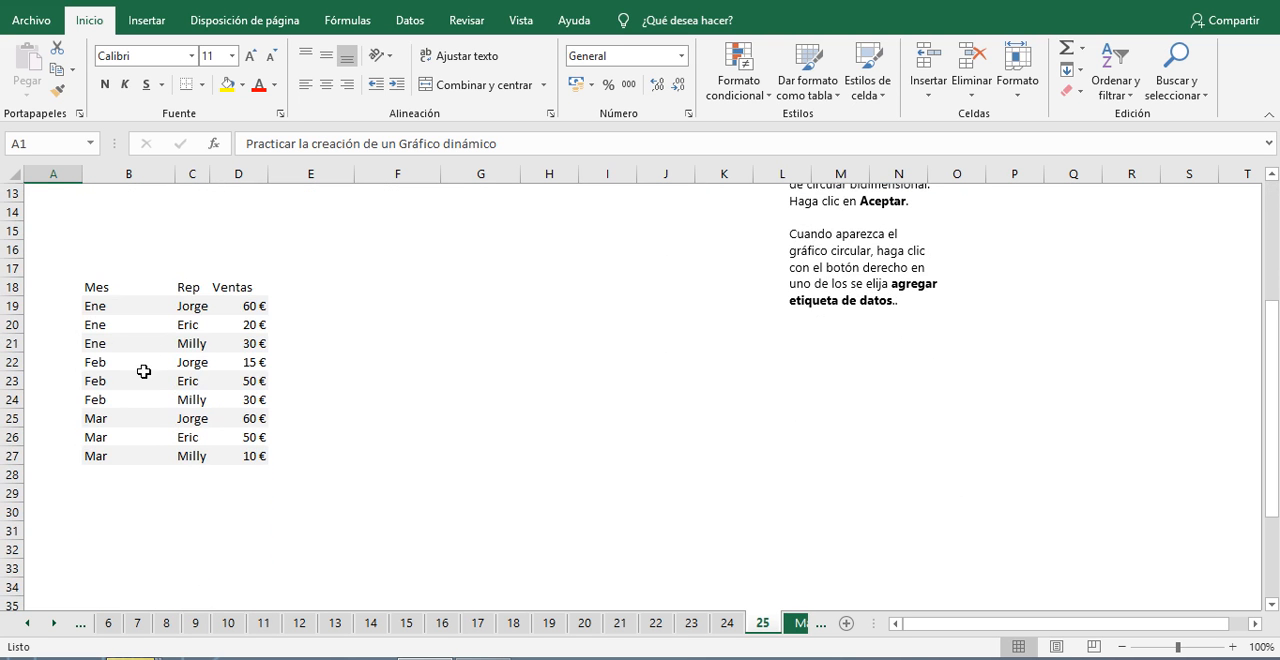
{"action": "scroll", "coordinate": [160, 432], "scroll_direction": "up", "scroll_amount": 2}
{"action": "scroll", "coordinate": [156, 422], "scroll_direction": "up", "scroll_amount": 2}
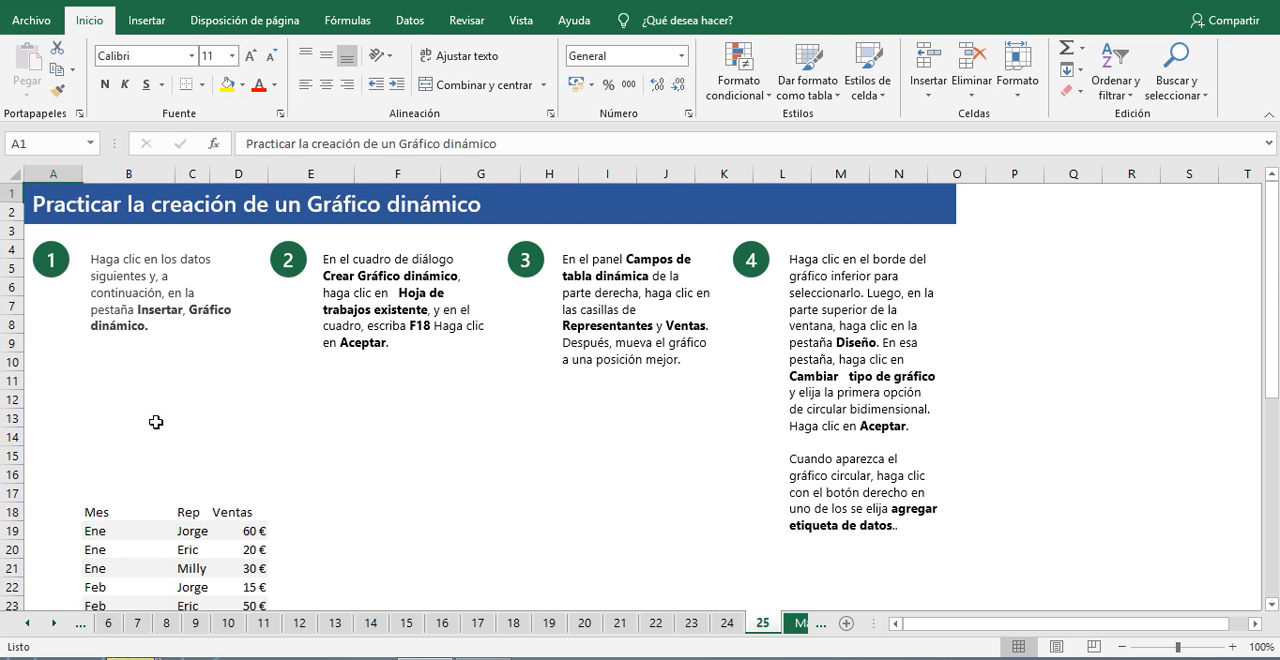
{"action": "left_click", "coordinate": [241, 536]}
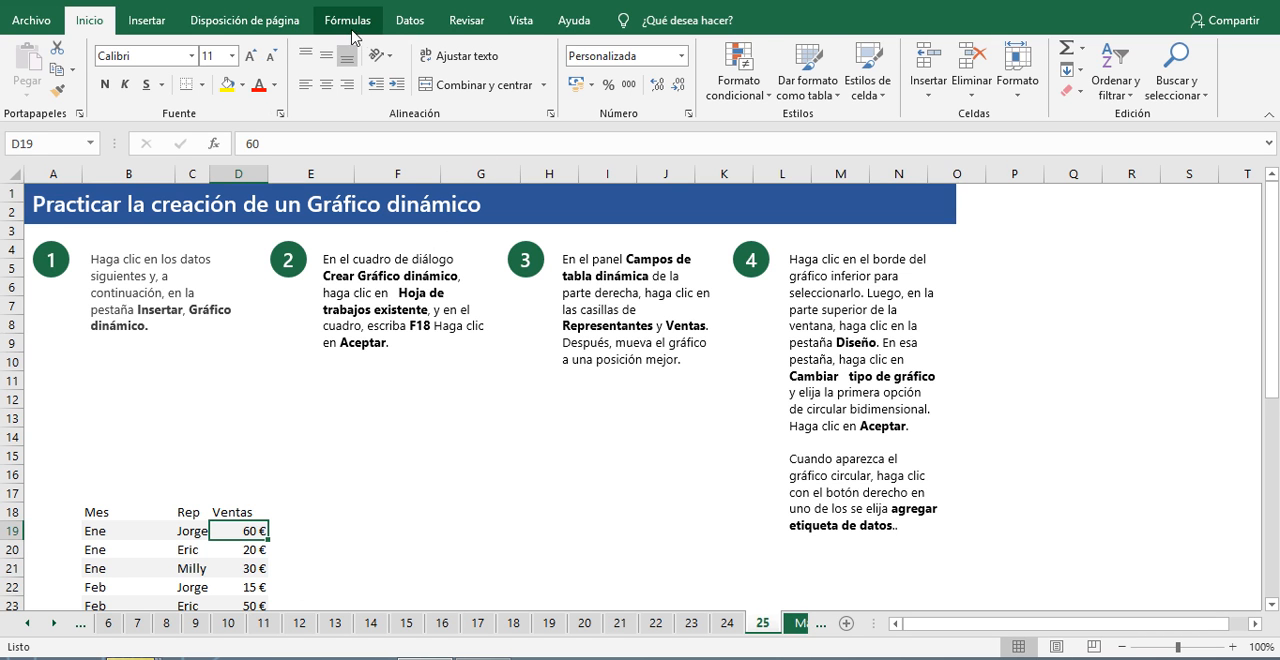
{"action": "left_click", "coordinate": [150, 22]}
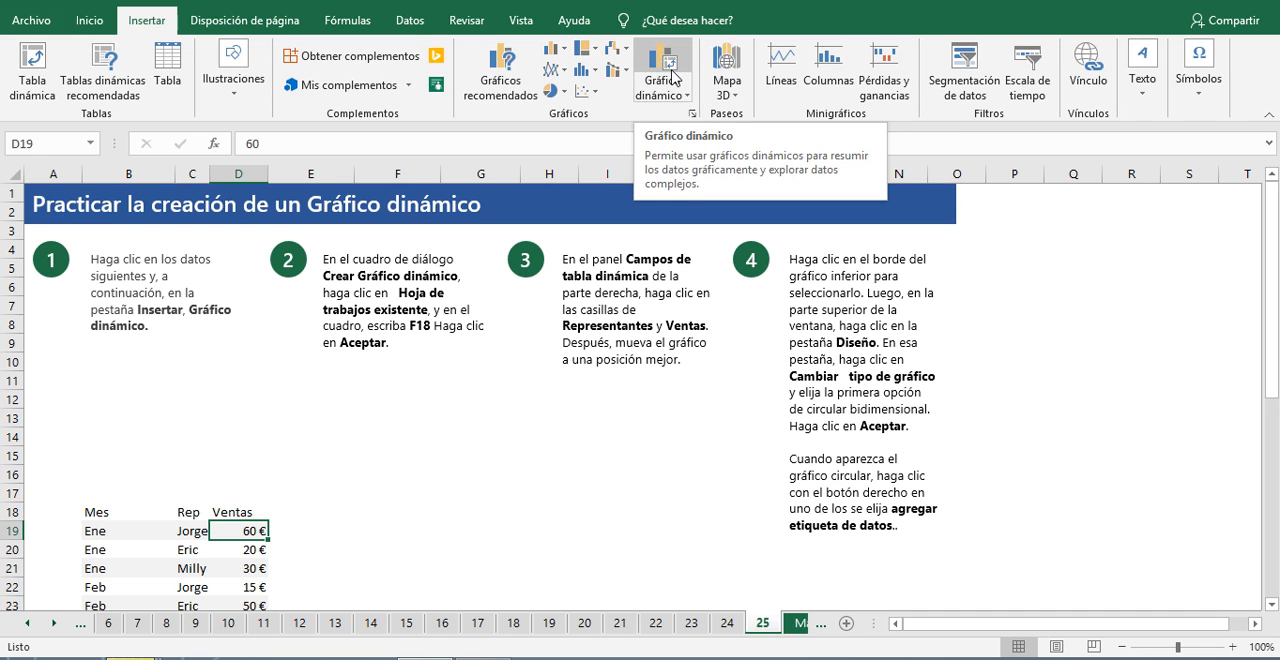
{"action": "left_click", "coordinate": [684, 95]}
{"action": "left_click", "coordinate": [684, 114]}
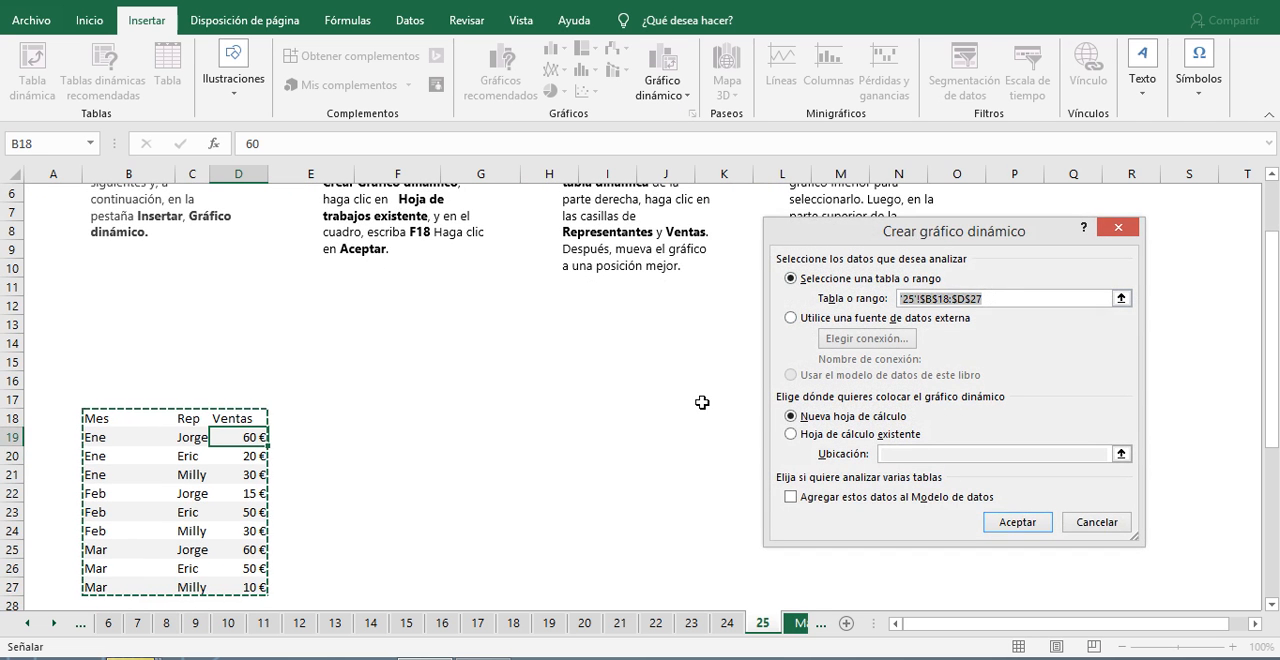
{"action": "scroll", "coordinate": [605, 430], "scroll_direction": "up", "scroll_amount": 2}
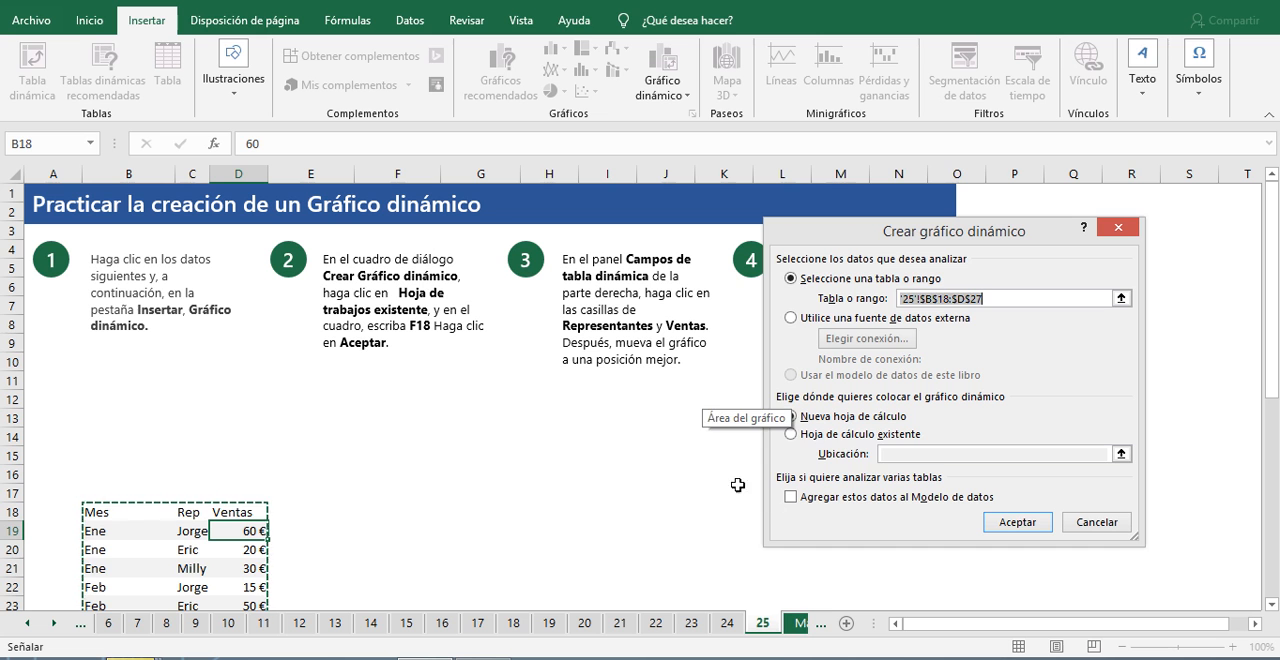
Step: Place the pivot chart on the existing worksheet at cell F18 of sheet 25 and create it
{"action": "left_click", "coordinate": [795, 436]}
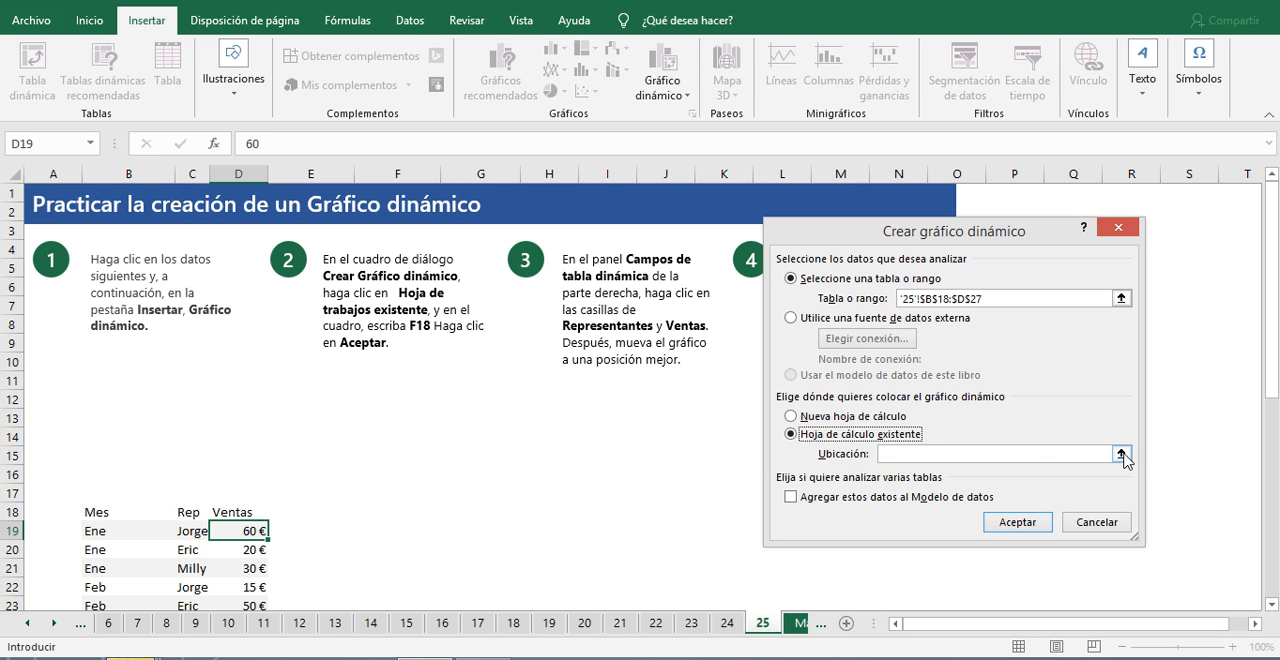
{"action": "left_click", "coordinate": [1055, 453]}
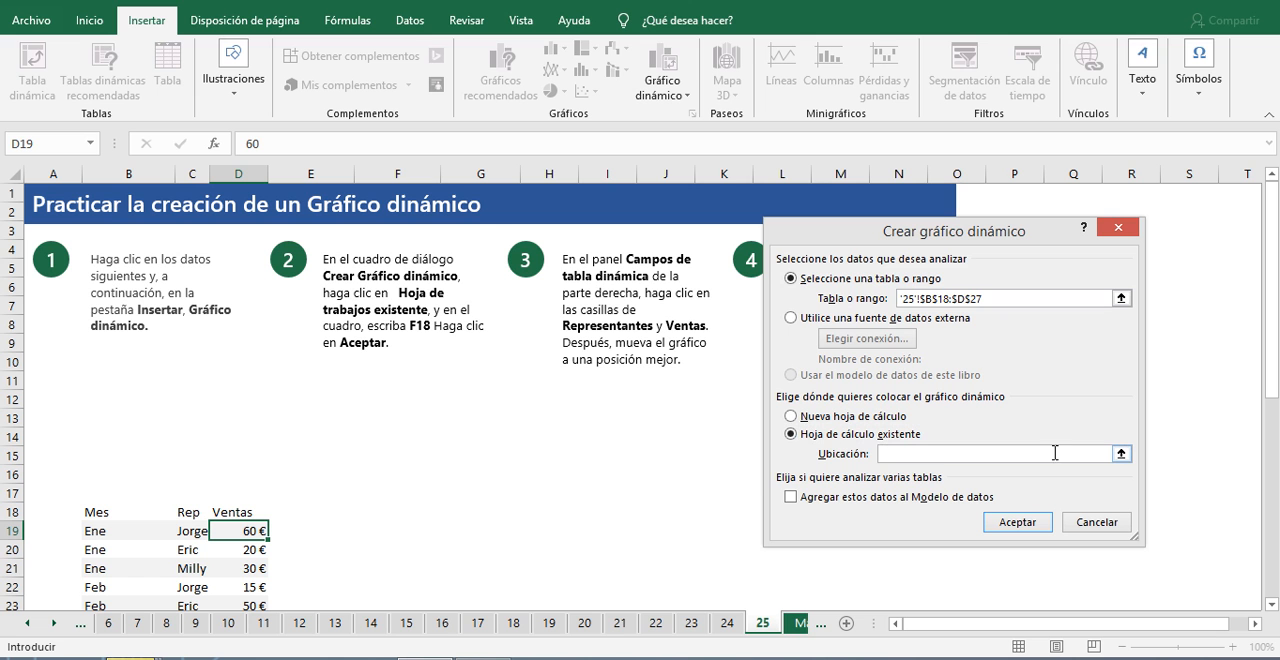
{"action": "left_click", "coordinate": [327, 512]}
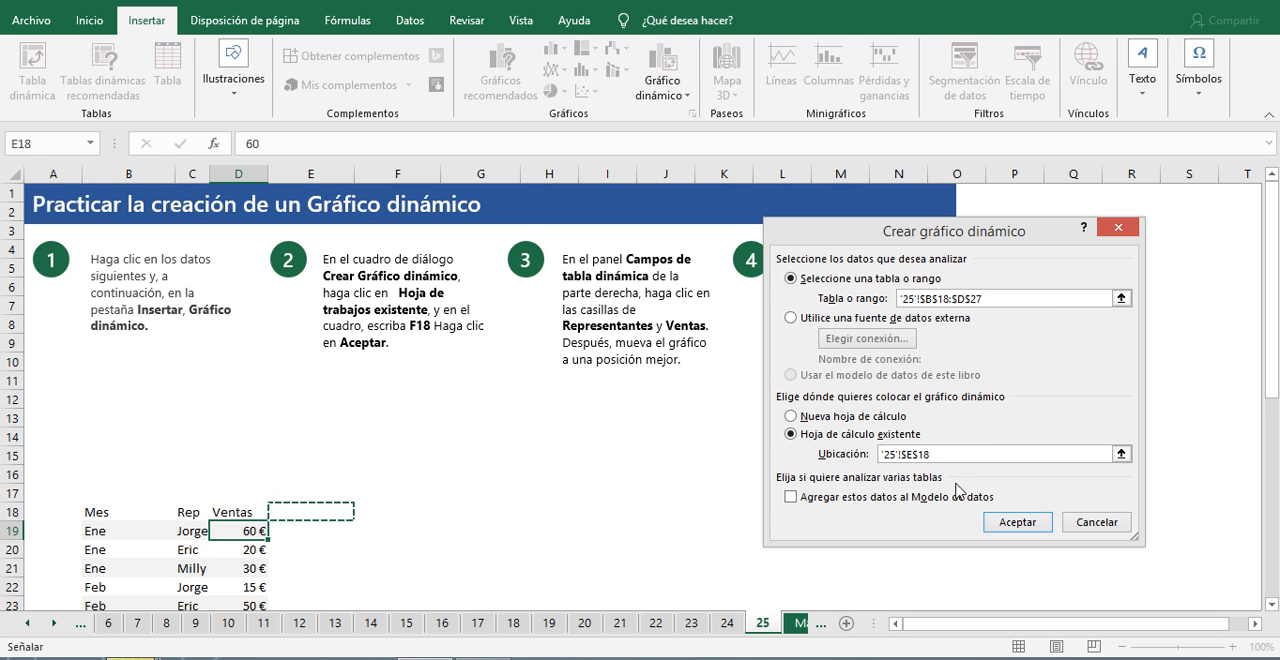
{"action": "left_click", "coordinate": [398, 512]}
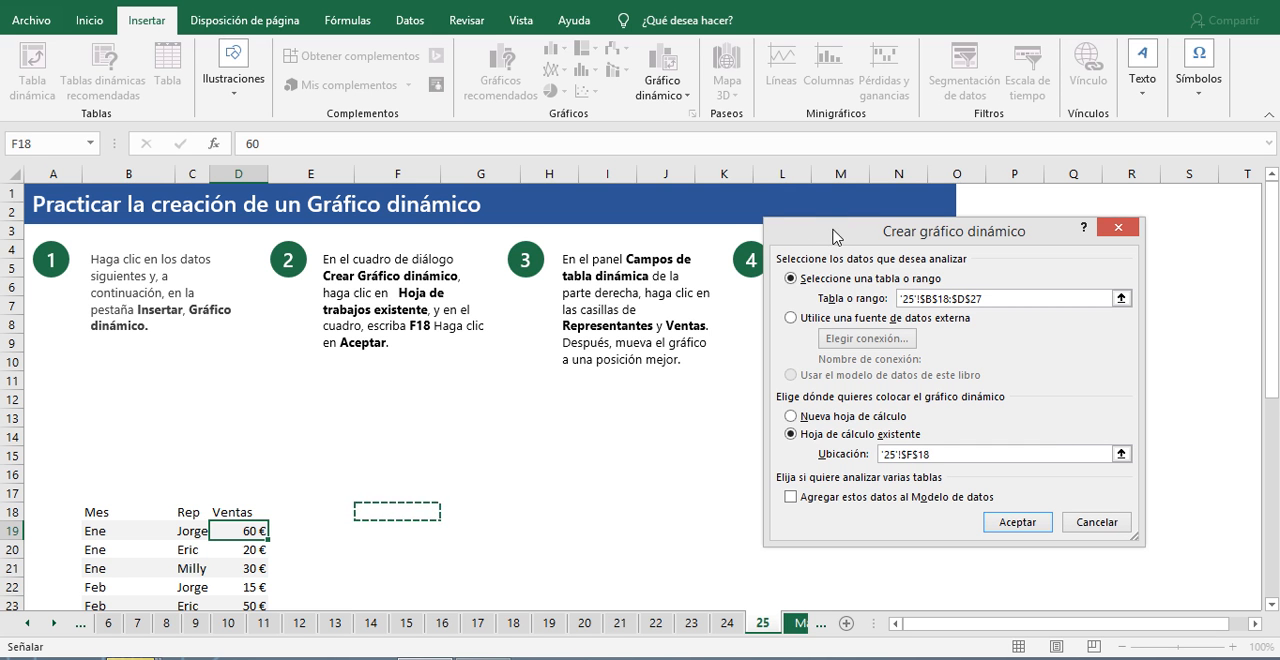
{"action": "left_click_drag", "start_coordinate": [837, 236], "coordinate": [866, 216]}
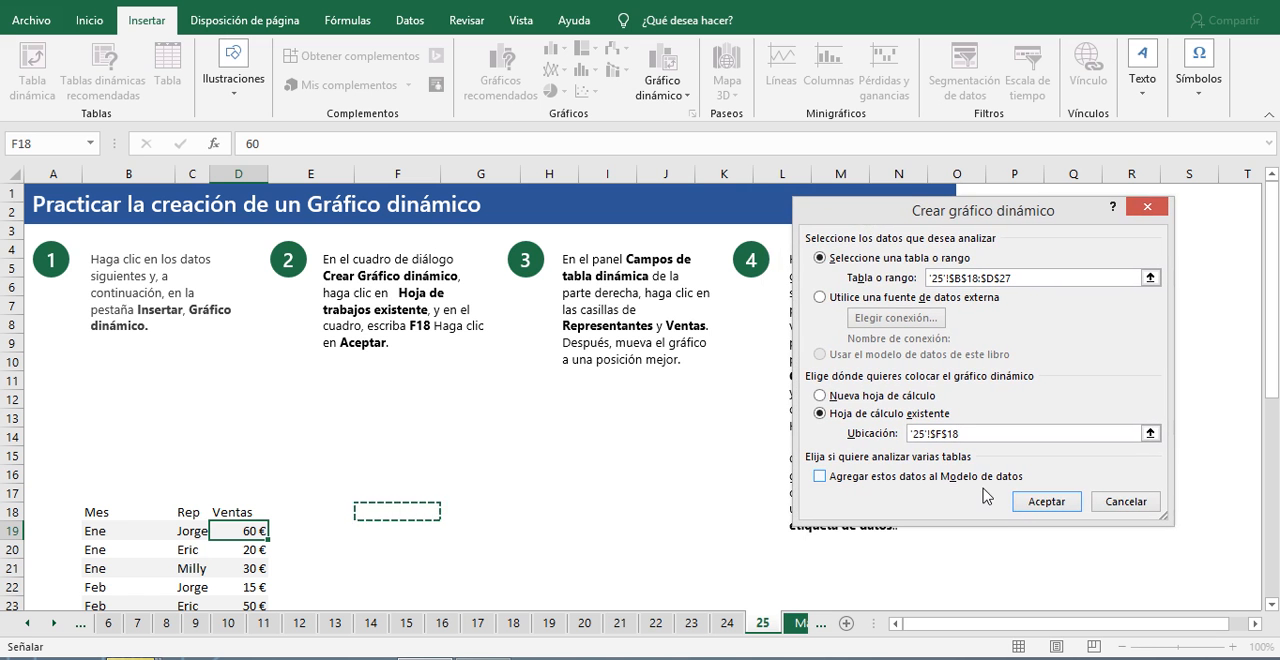
{"action": "left_click", "coordinate": [1043, 502]}
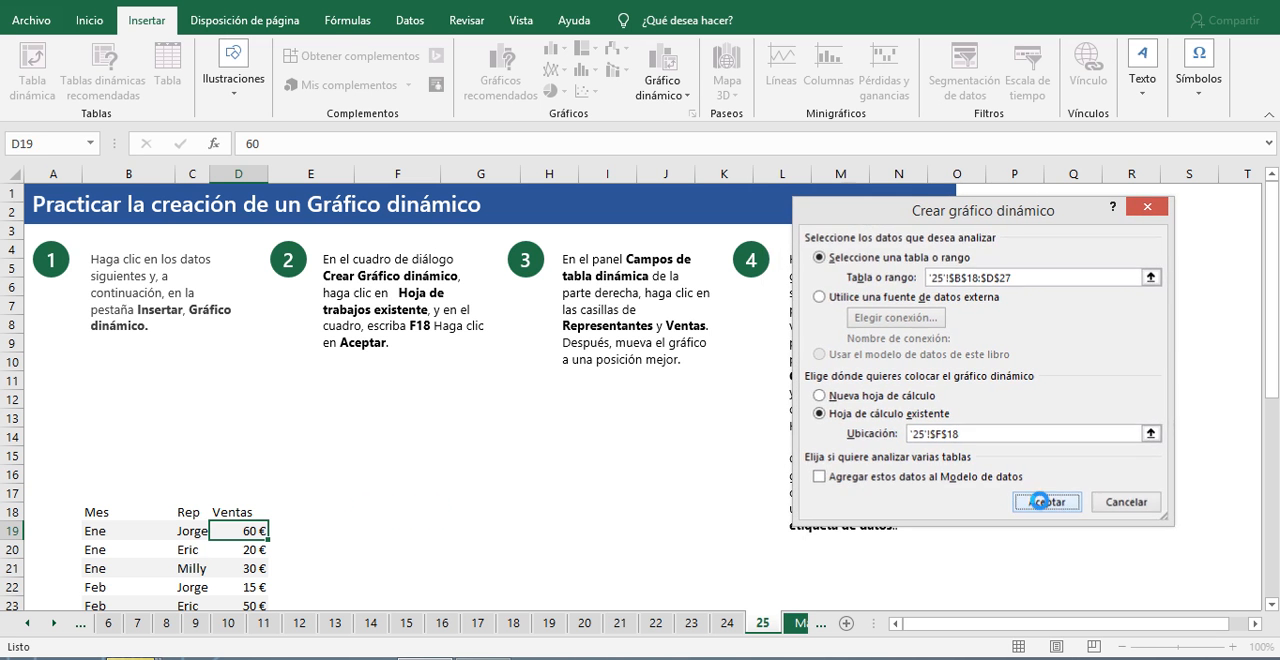
Step: Move the empty pivot chart over the step 4 instructions and try to reposition the pivot table placeholder
{"action": "left_click_drag", "start_coordinate": [684, 277], "coordinate": [961, 295]}
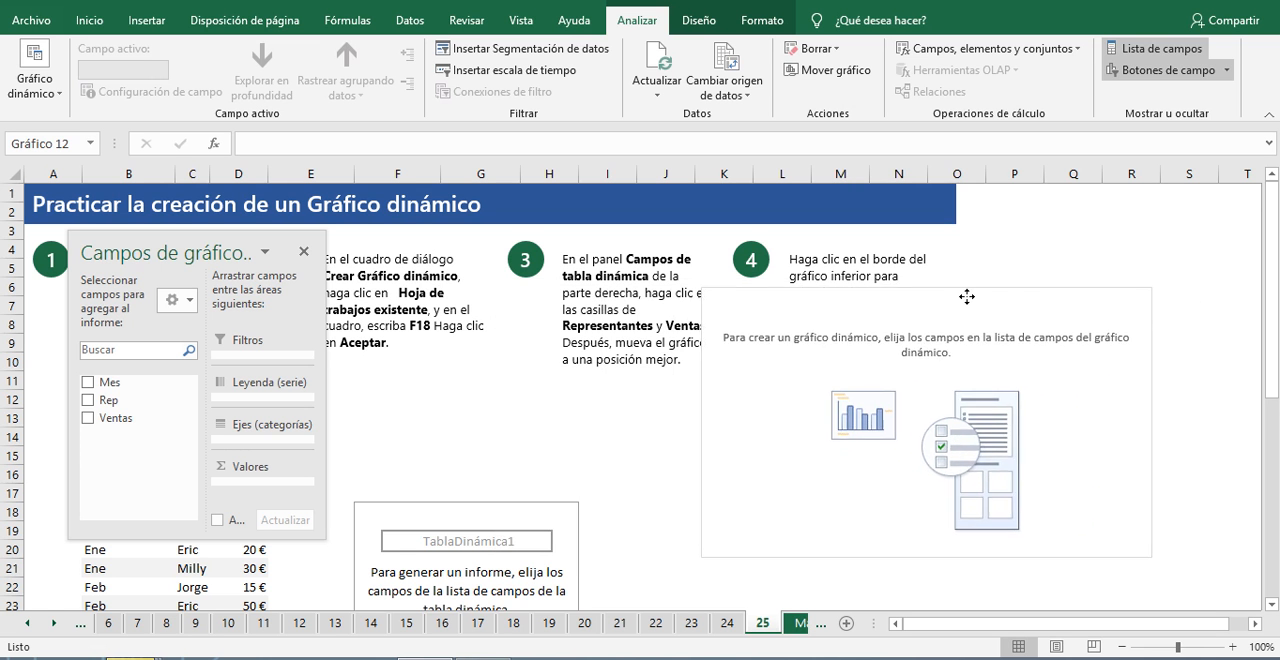
{"action": "left_click_drag", "start_coordinate": [384, 511], "coordinate": [332, 453]}
{"action": "left_click", "coordinate": [535, 510]}
{"action": "left_click_drag", "start_coordinate": [535, 510], "coordinate": [482, 460]}
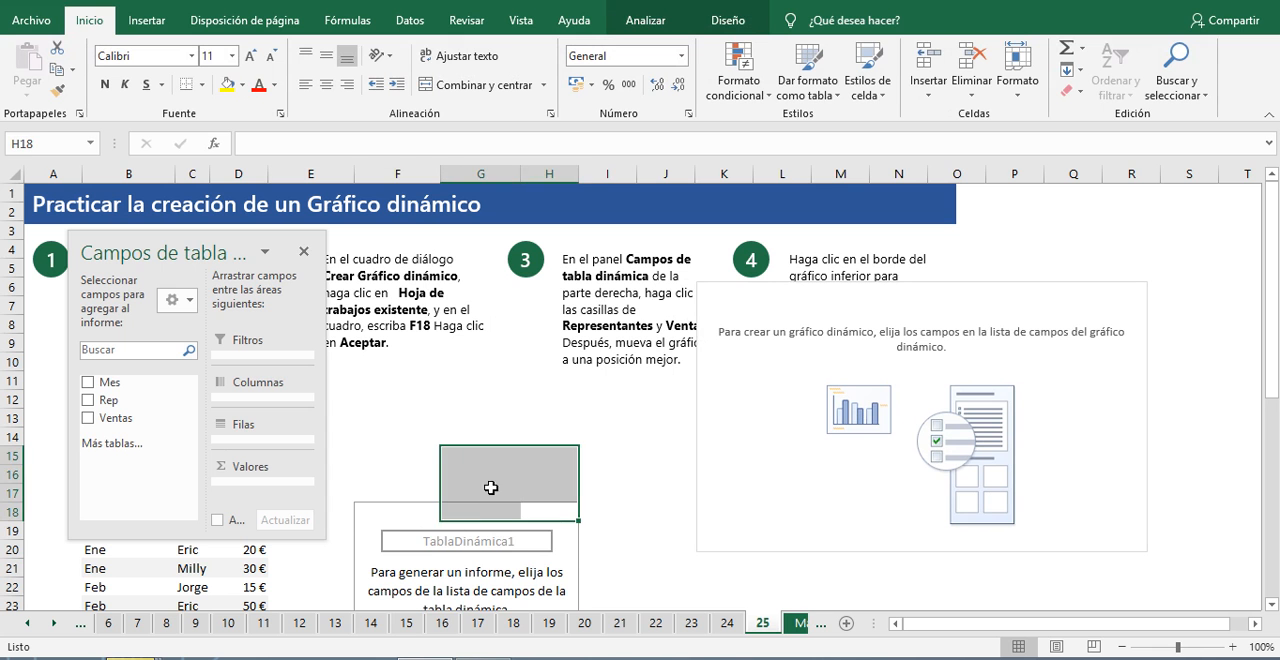
Step: Add the Rep and Ventas fields to the pivot table at F18
{"action": "left_click", "coordinate": [384, 523]}
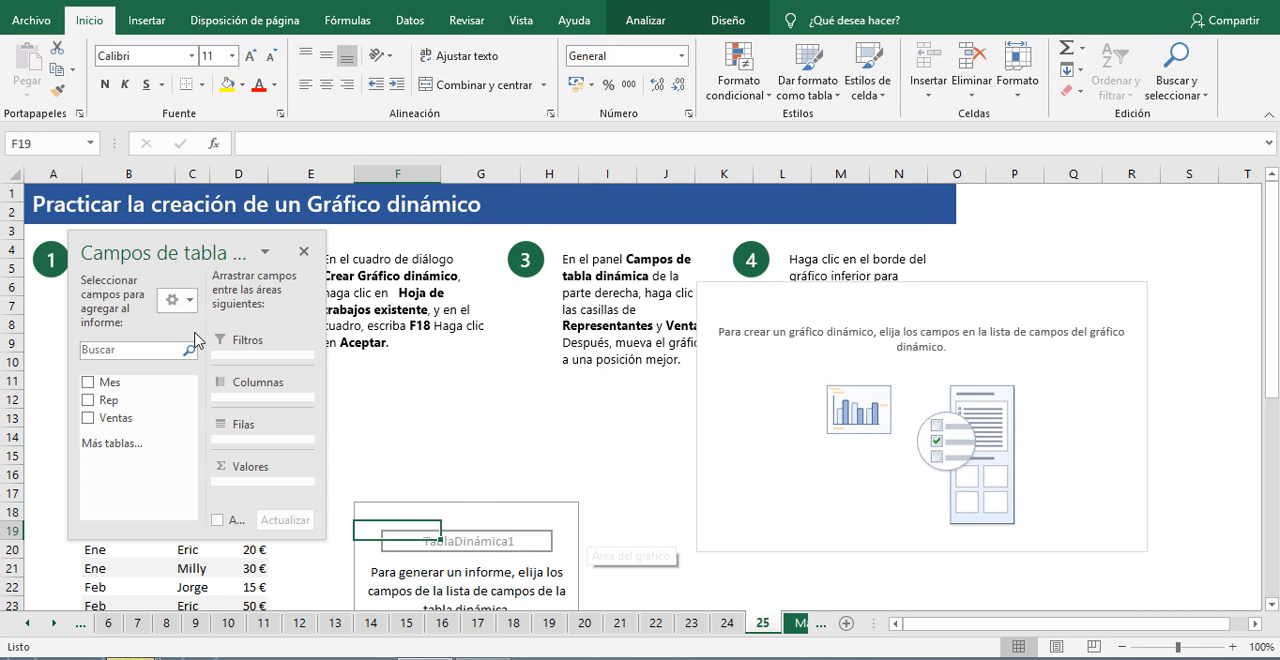
{"action": "left_click", "coordinate": [88, 400]}
{"action": "left_click", "coordinate": [88, 418]}
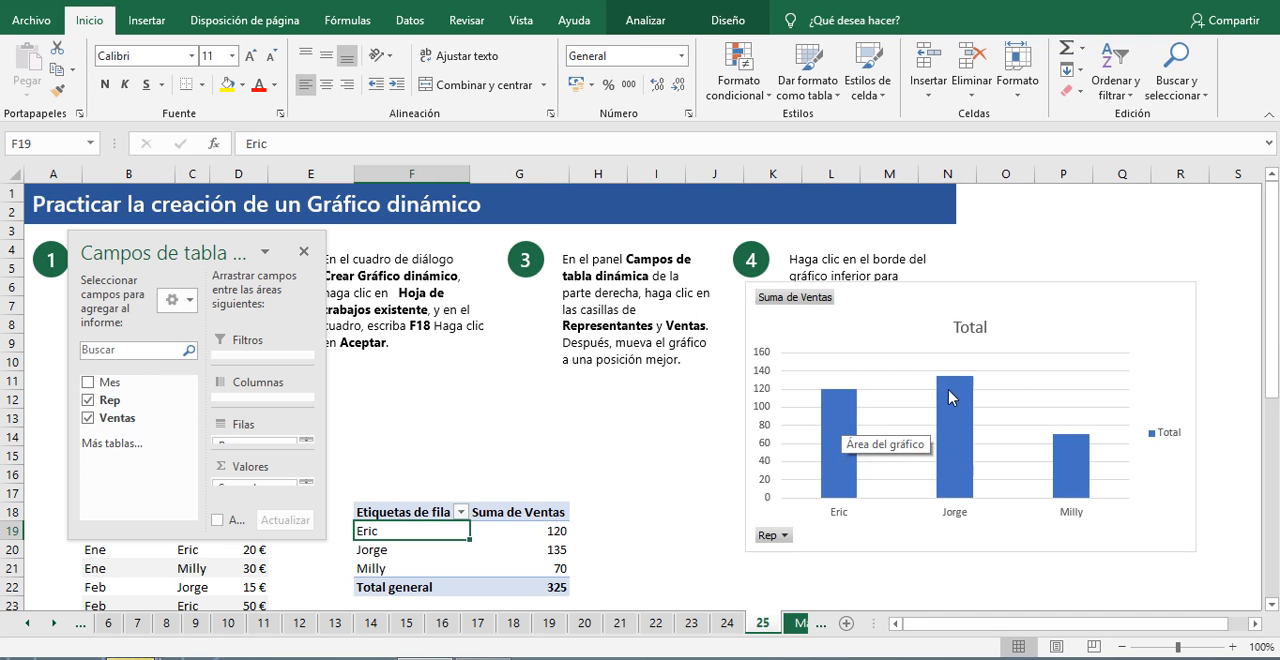
Step: Close the field list and move the pivot chart to the empty area beside the step 4 instructions
{"action": "mouse_move", "coordinate": [949, 399]}
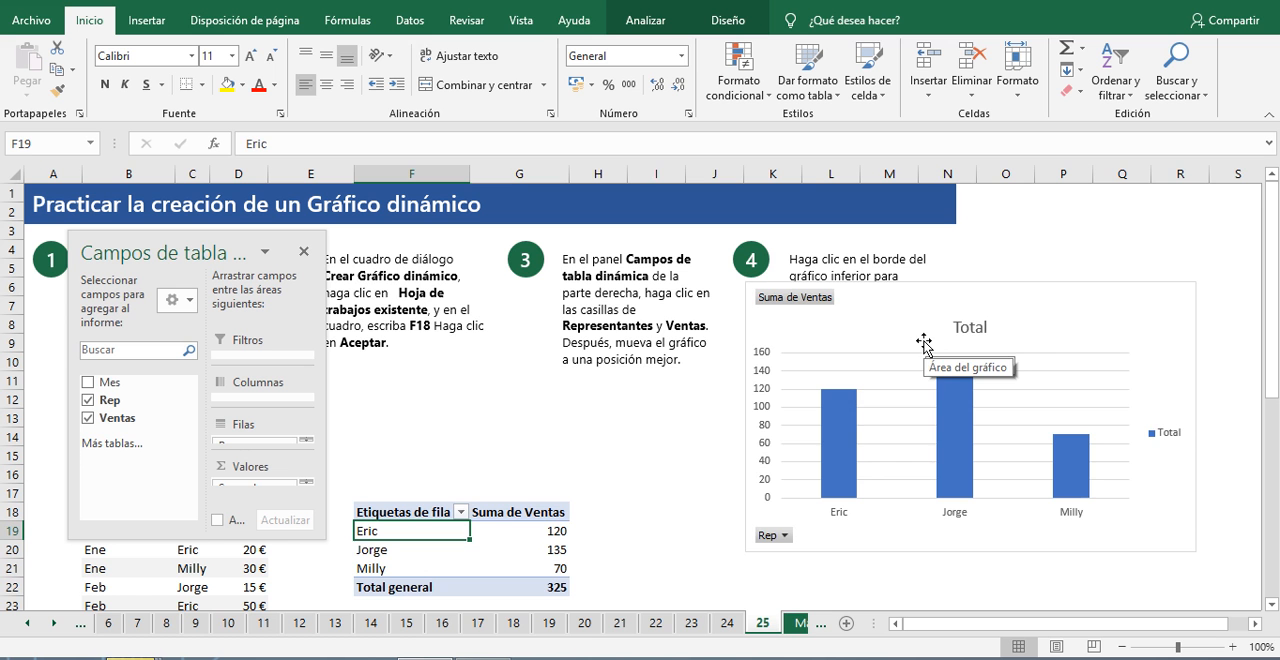
{"action": "left_click_drag", "start_coordinate": [1022, 289], "coordinate": [516, 261]}
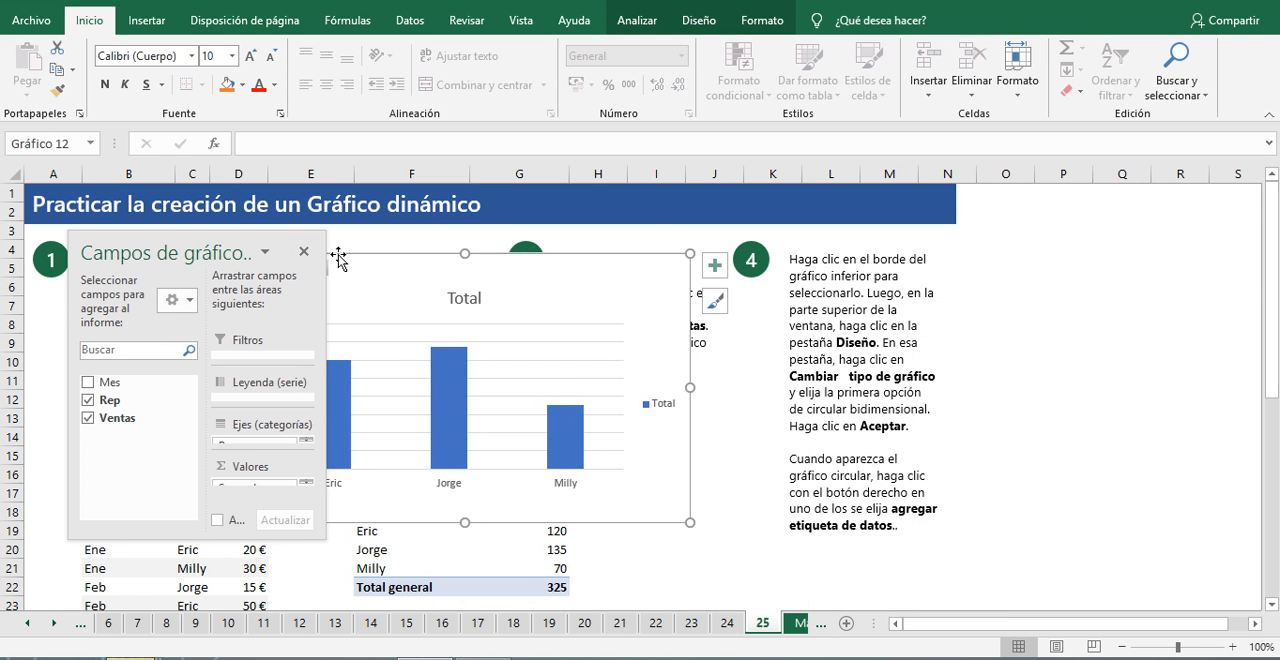
{"action": "left_click", "coordinate": [304, 251]}
{"action": "scroll", "coordinate": [687, 520], "scroll_direction": "down", "scroll_amount": 1}
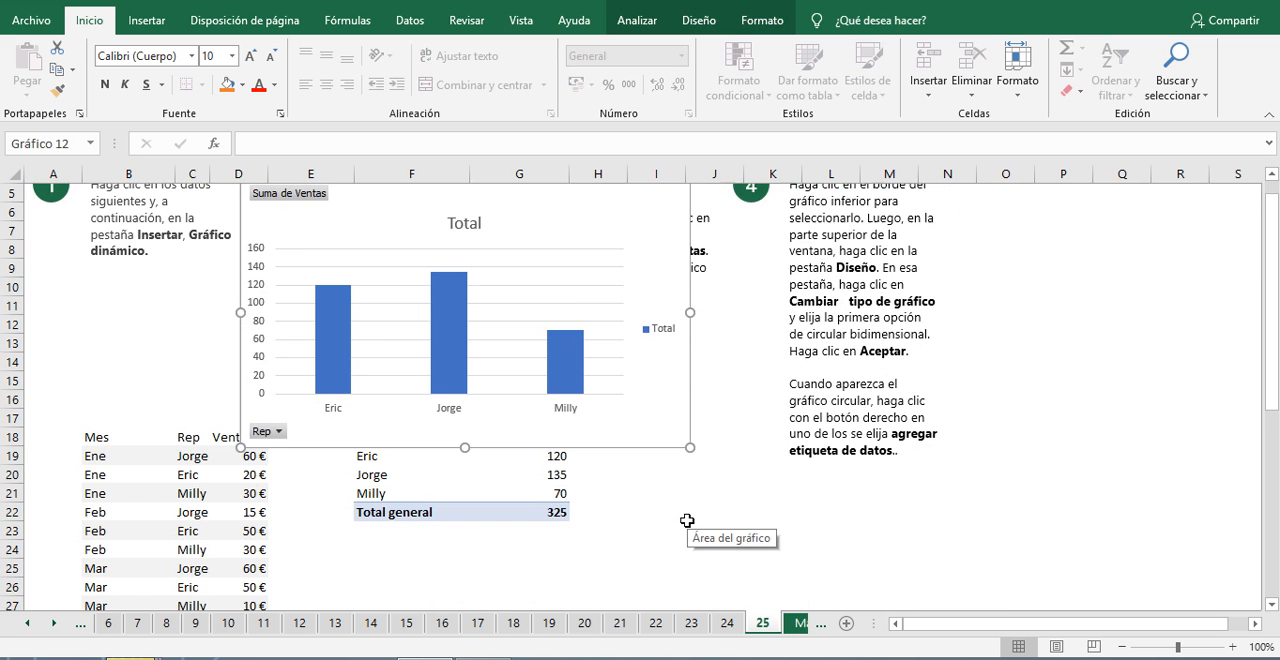
{"action": "scroll", "coordinate": [660, 271], "scroll_direction": "up", "scroll_amount": 1}
{"action": "left_click_drag", "start_coordinate": [652, 278], "coordinate": [471, 334]}
{"action": "left_click_drag", "start_coordinate": [1131, 632], "coordinate": [1012, 634]}
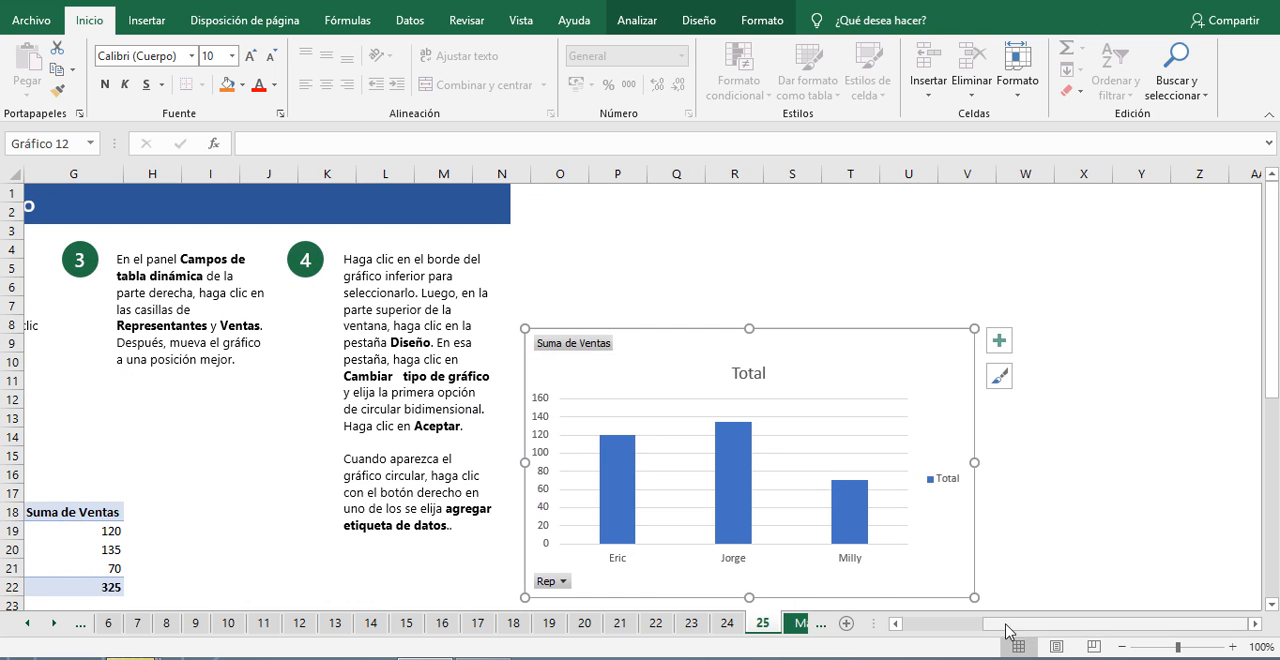
{"action": "left_click_drag", "start_coordinate": [818, 337], "coordinate": [932, 242]}
Step: Change the pivot chart's type from clustered columns to the first 2D pie (Circular) option
{"action": "mouse_move", "coordinate": [733, 404]}
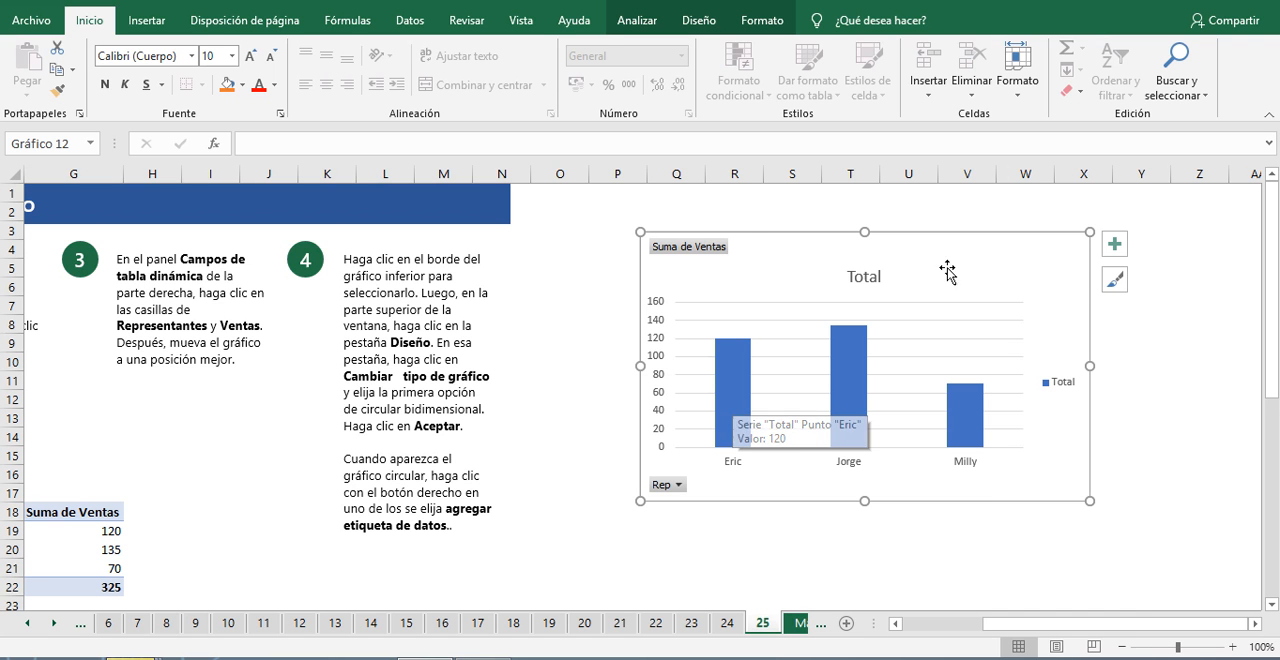
{"action": "left_click", "coordinate": [699, 22]}
{"action": "left_click", "coordinate": [1072, 100]}
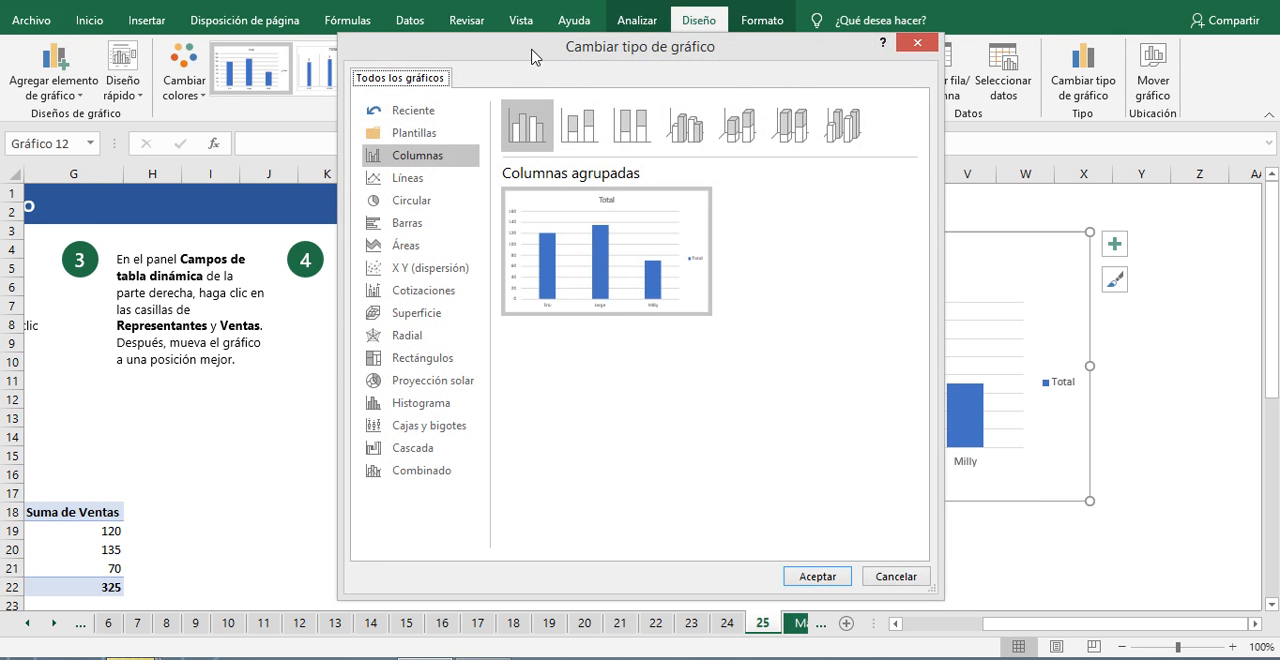
{"action": "left_click_drag", "start_coordinate": [533, 57], "coordinate": [796, 105]}
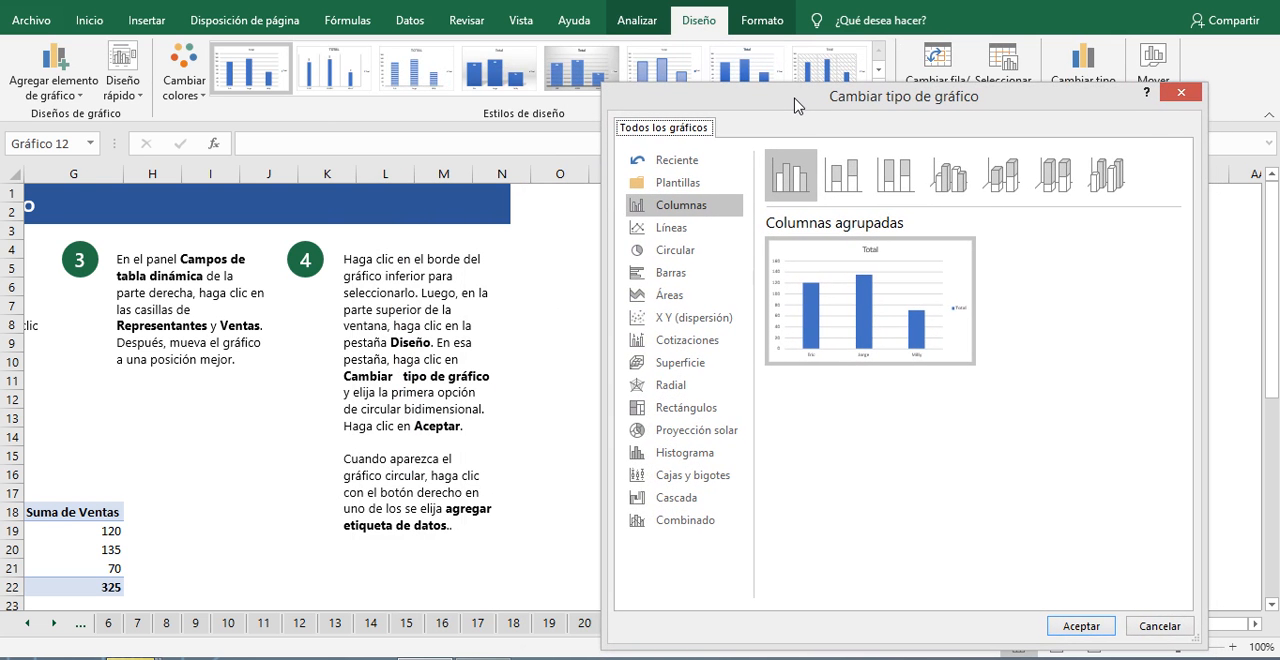
{"action": "left_click", "coordinate": [672, 251]}
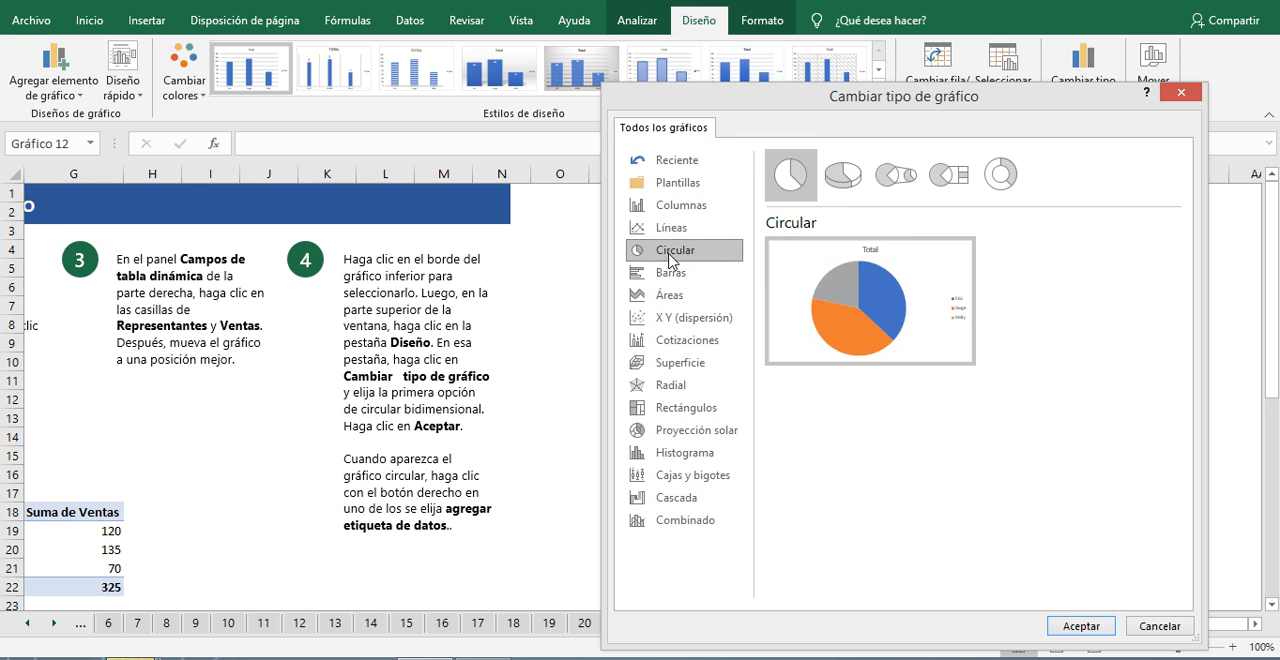
{"action": "left_click", "coordinate": [795, 176]}
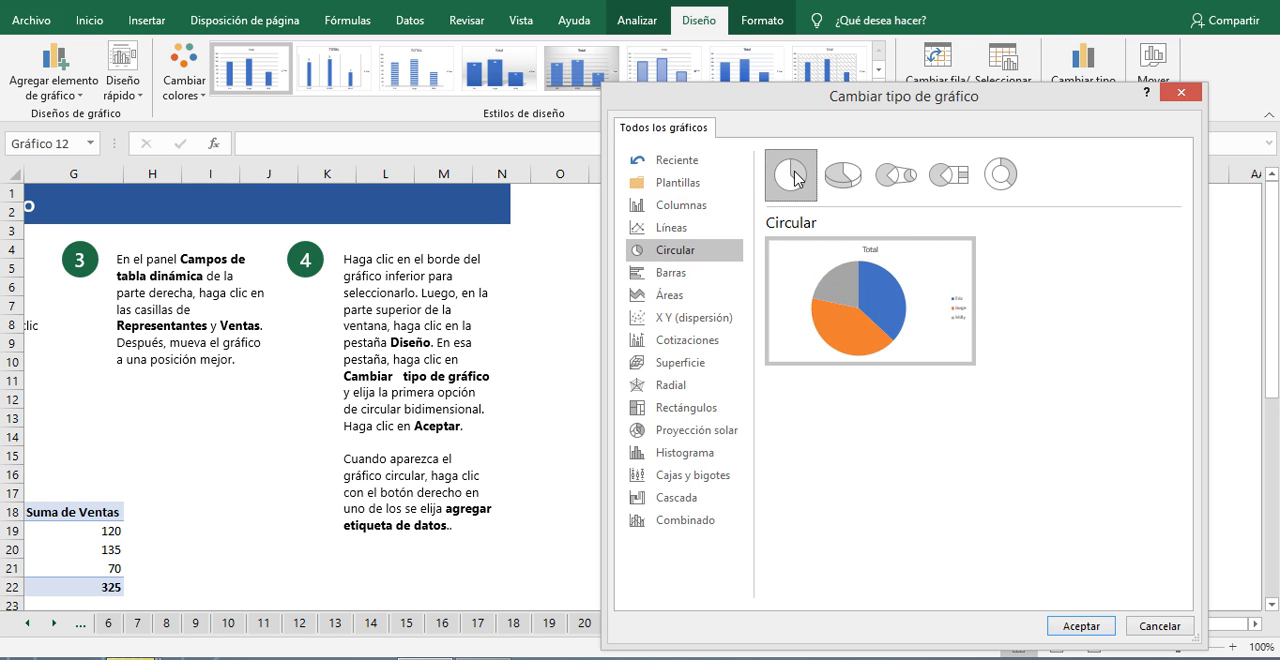
{"action": "double_click", "coordinate": [795, 176]}
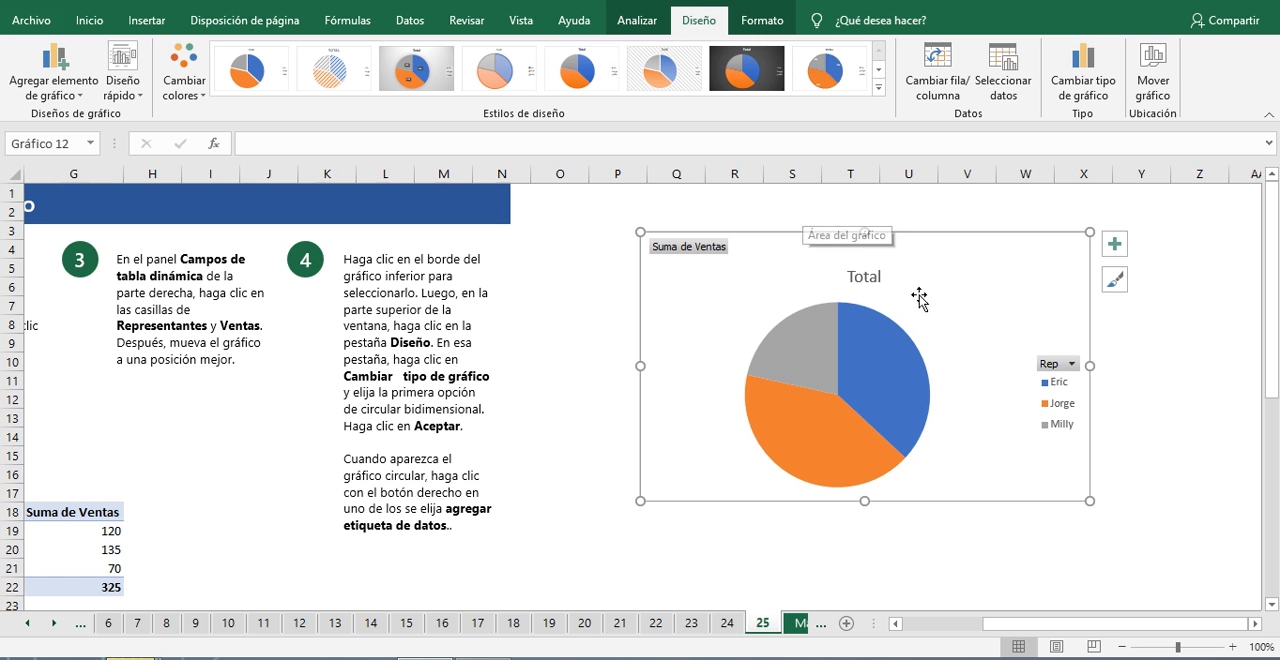
Step: Move the pie chart closer to the instructions and add data labels showing both category name and value
{"action": "left_click_drag", "start_coordinate": [937, 251], "coordinate": [810, 272]}
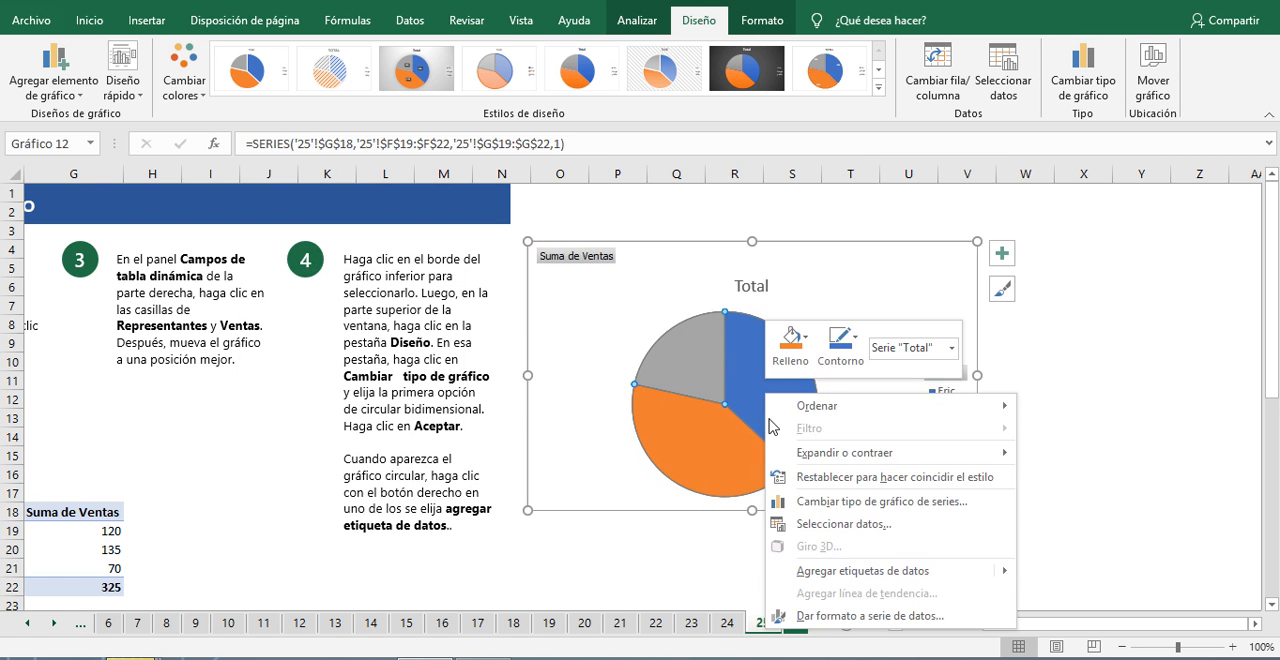
{"action": "left_click", "coordinate": [848, 572]}
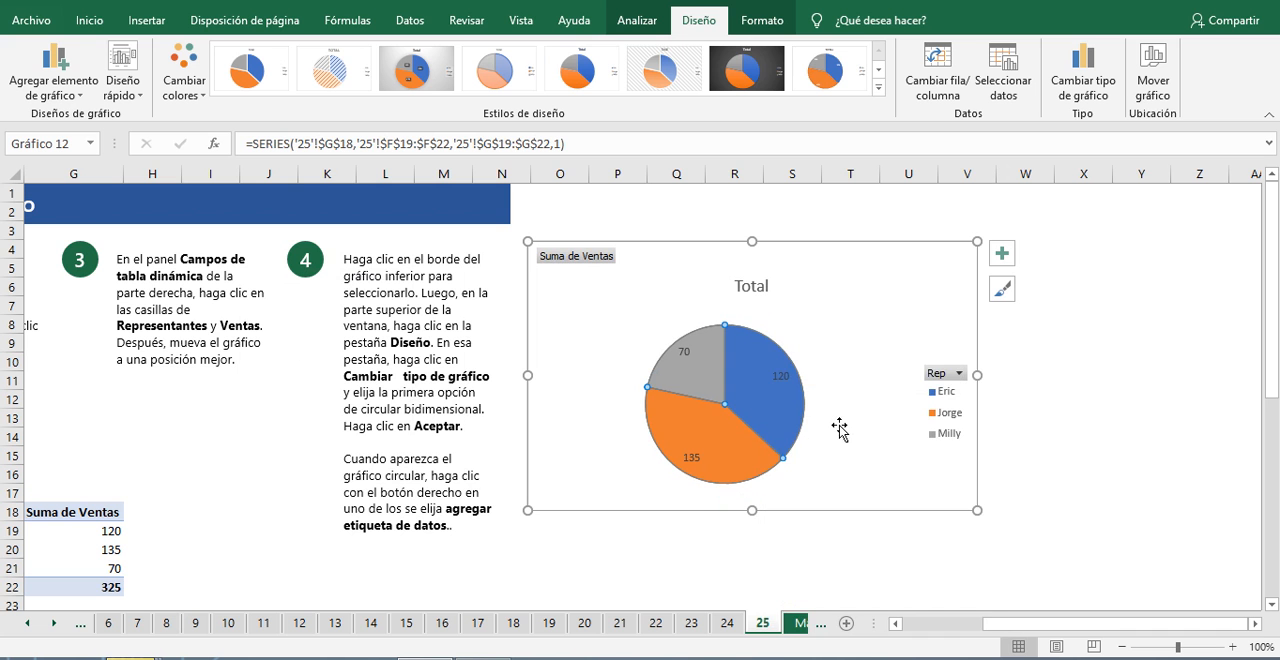
{"action": "right_click", "coordinate": [781, 426]}
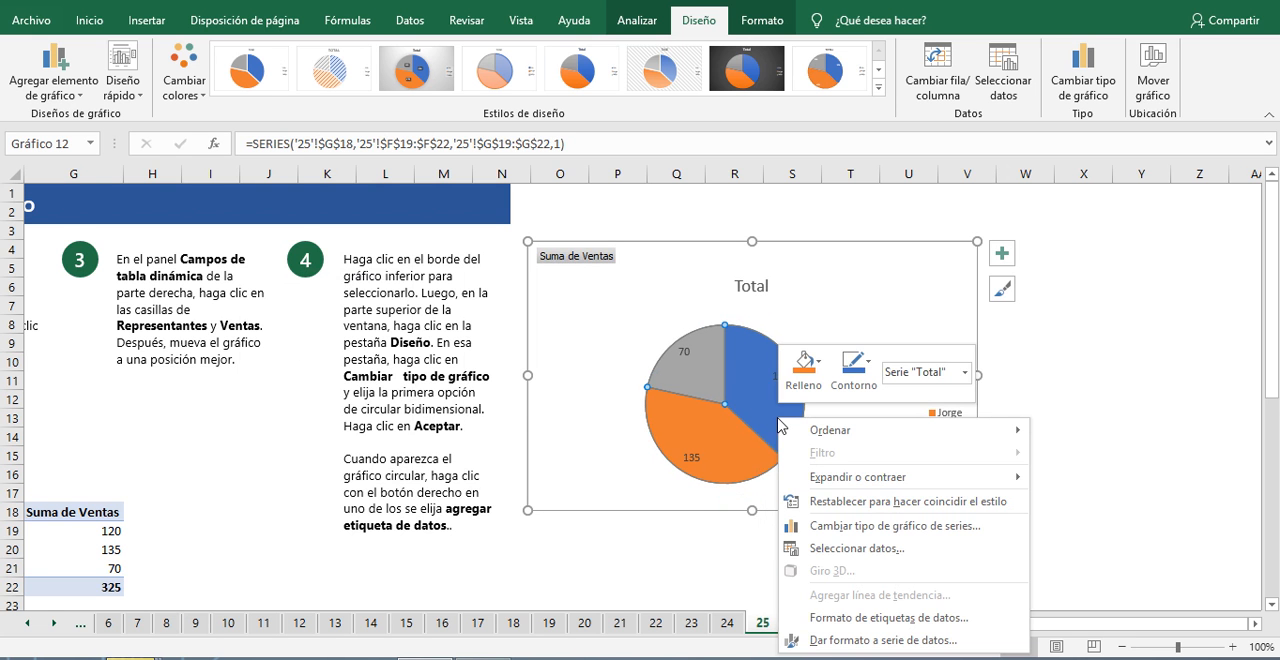
{"action": "left_click", "coordinate": [891, 618]}
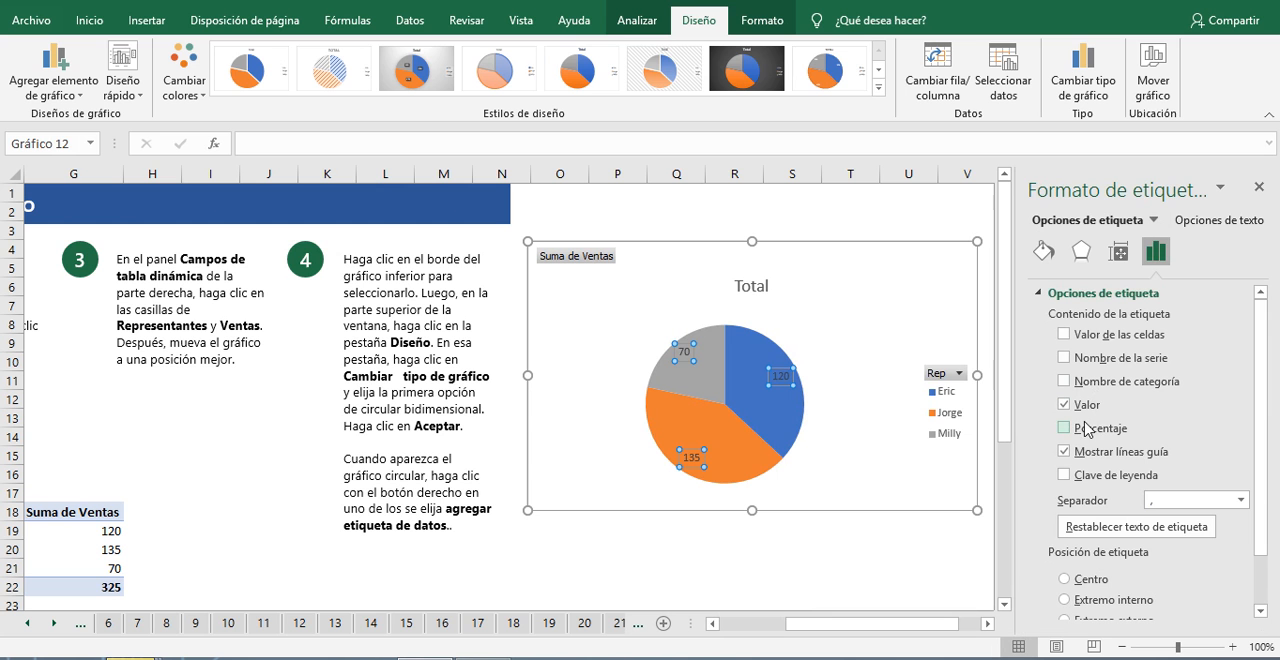
{"action": "left_click", "coordinate": [1064, 382]}
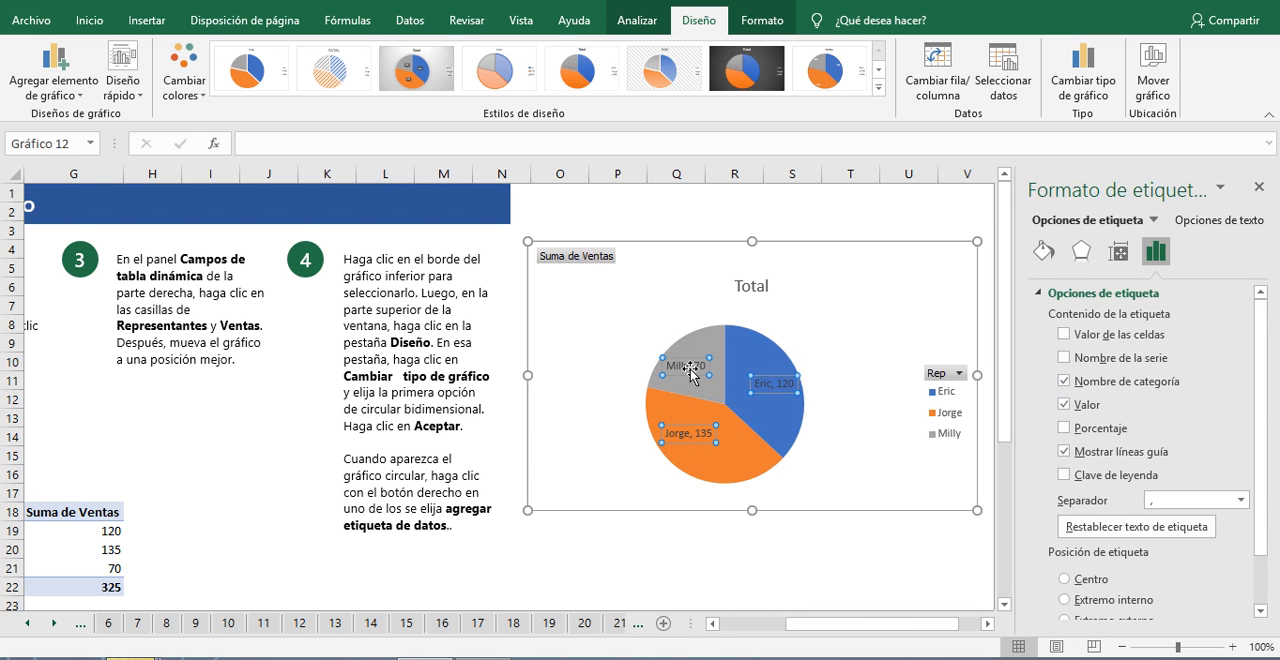
Step: Set the pie chart's data label separator to a new line (Nueva línea) and close the formatting pane
{"action": "left_click", "coordinate": [1230, 501]}
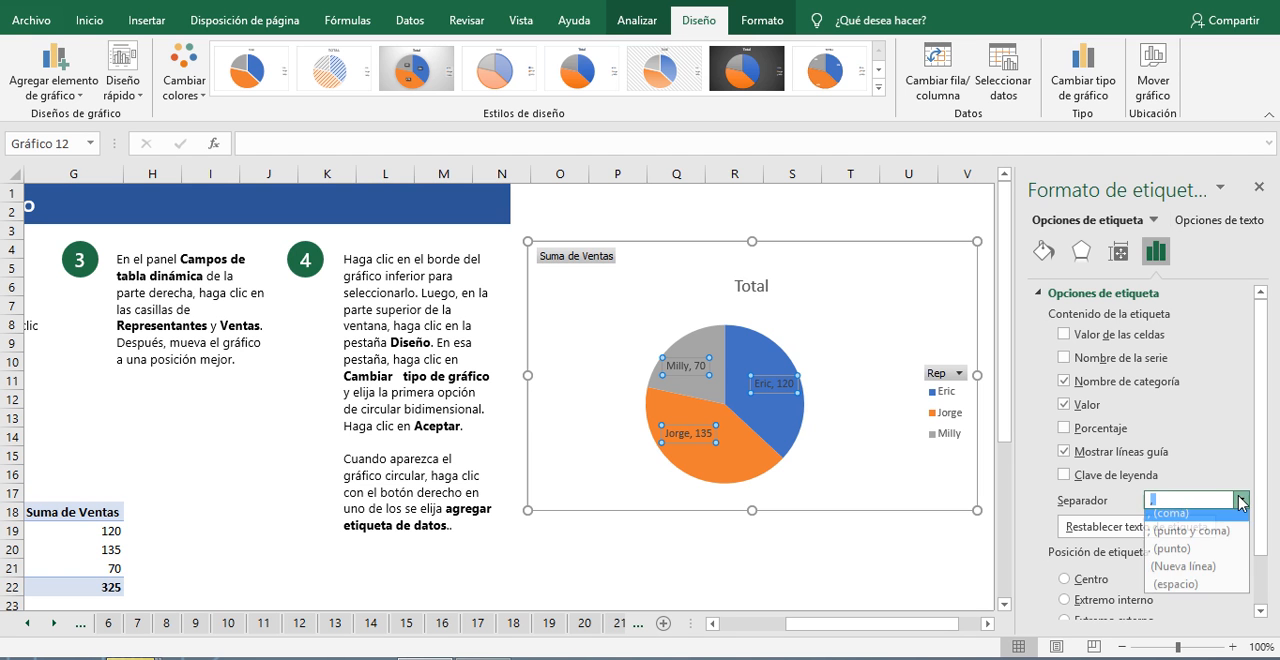
{"action": "left_click", "coordinate": [1198, 578]}
{"action": "left_click", "coordinate": [928, 207]}
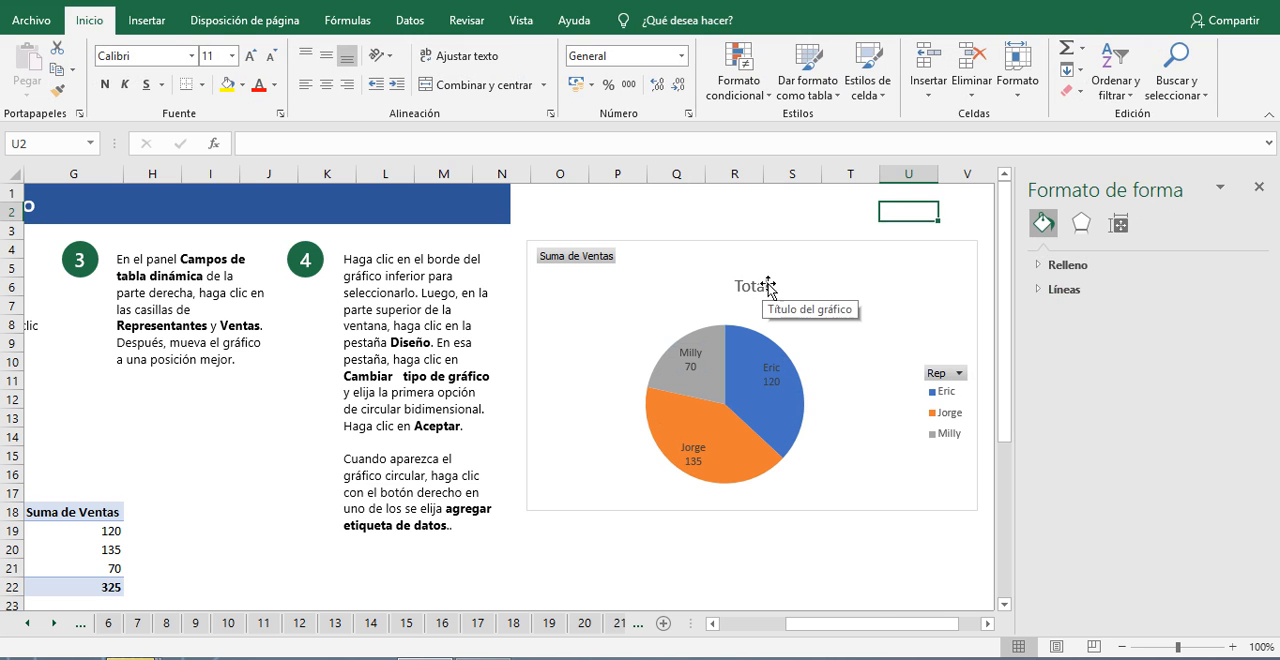
{"action": "left_click", "coordinate": [775, 567]}
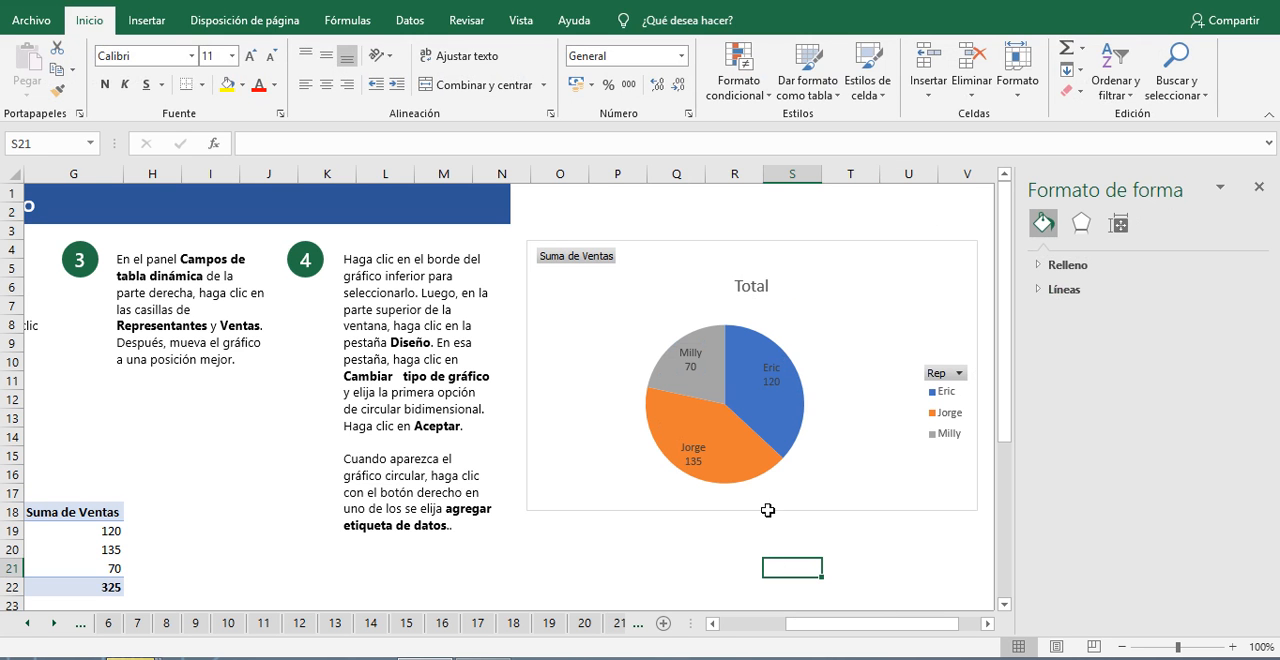
{"action": "scroll", "coordinate": [697, 425], "scroll_direction": "down", "scroll_amount": 2}
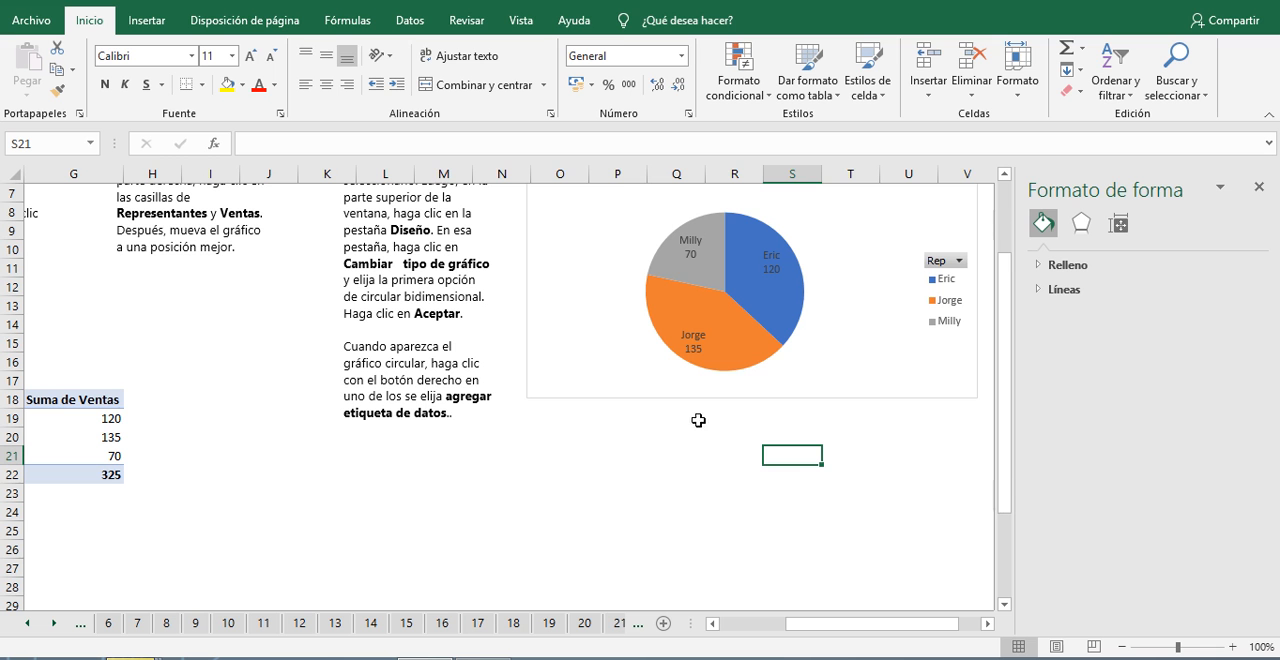
{"action": "left_click", "coordinate": [1259, 187]}
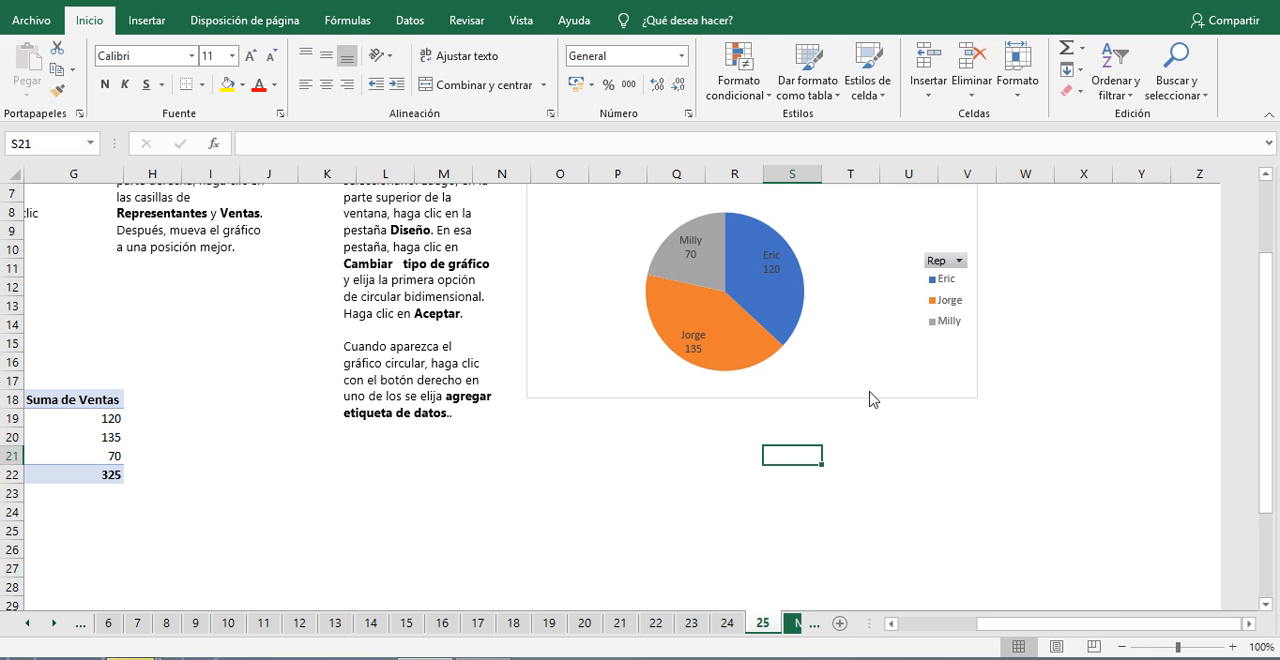
Step: Move the pie chart next to the pivot table, over columns J to P starting around row 13
{"action": "left_click_drag", "start_coordinate": [1068, 631], "coordinate": [958, 624]}
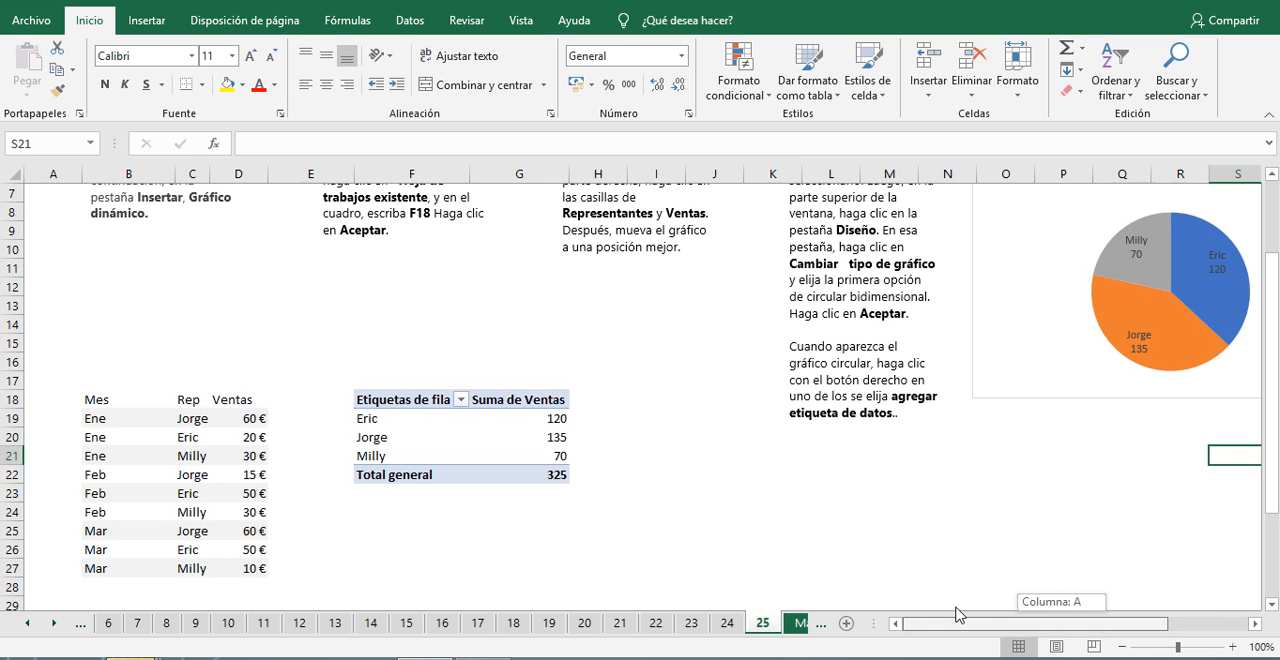
{"action": "left_click", "coordinate": [998, 251]}
{"action": "left_click_drag", "start_coordinate": [998, 251], "coordinate": [661, 420]}
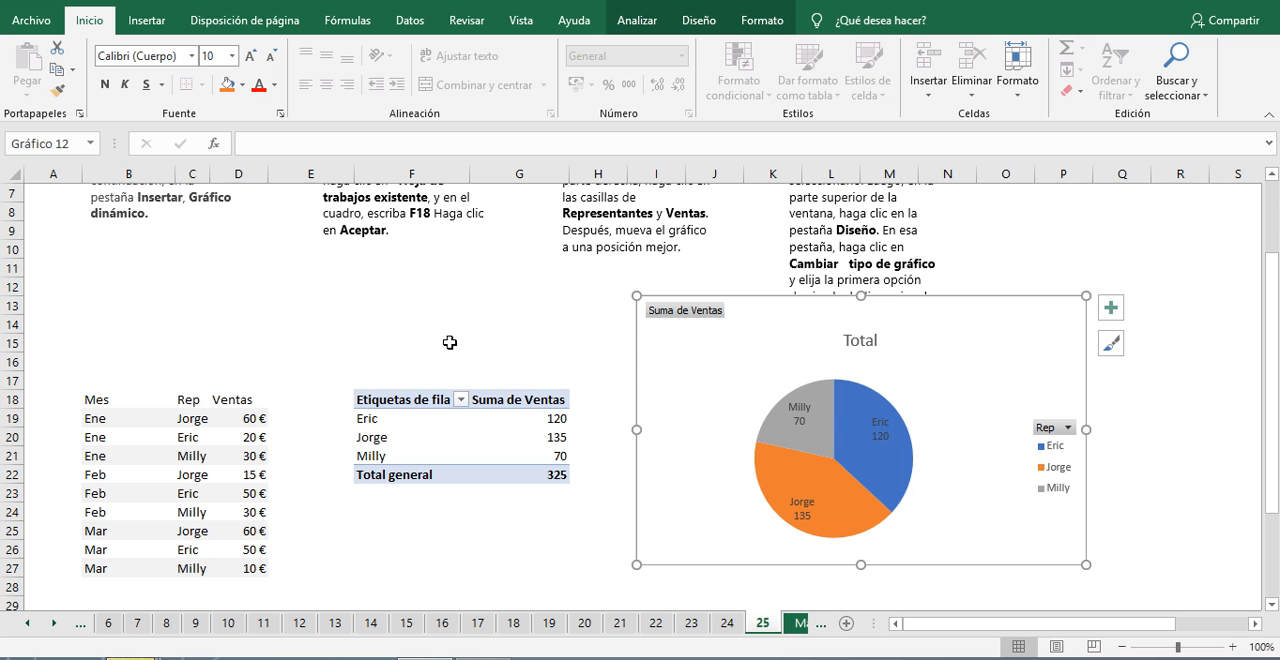
Step: Select the pivot table at F18 and show its field list again
{"action": "left_click_drag", "start_coordinate": [336, 384], "coordinate": [586, 514]}
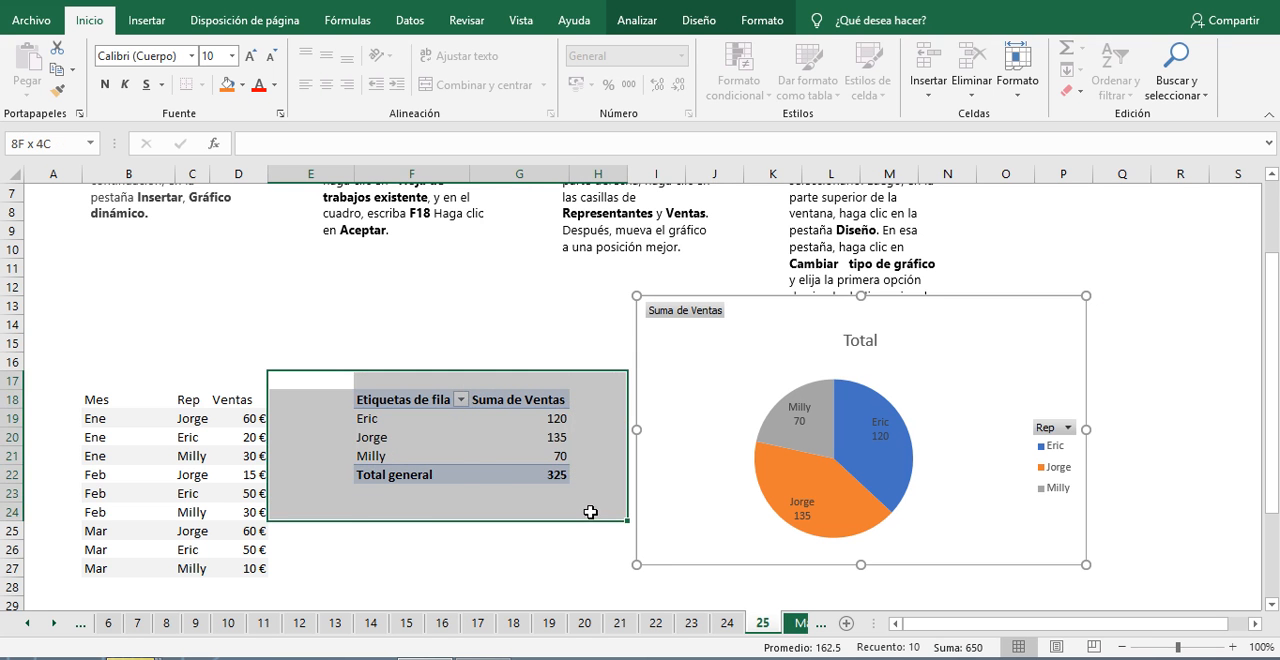
{"action": "left_click", "coordinate": [561, 322]}
{"action": "left_click", "coordinate": [428, 400]}
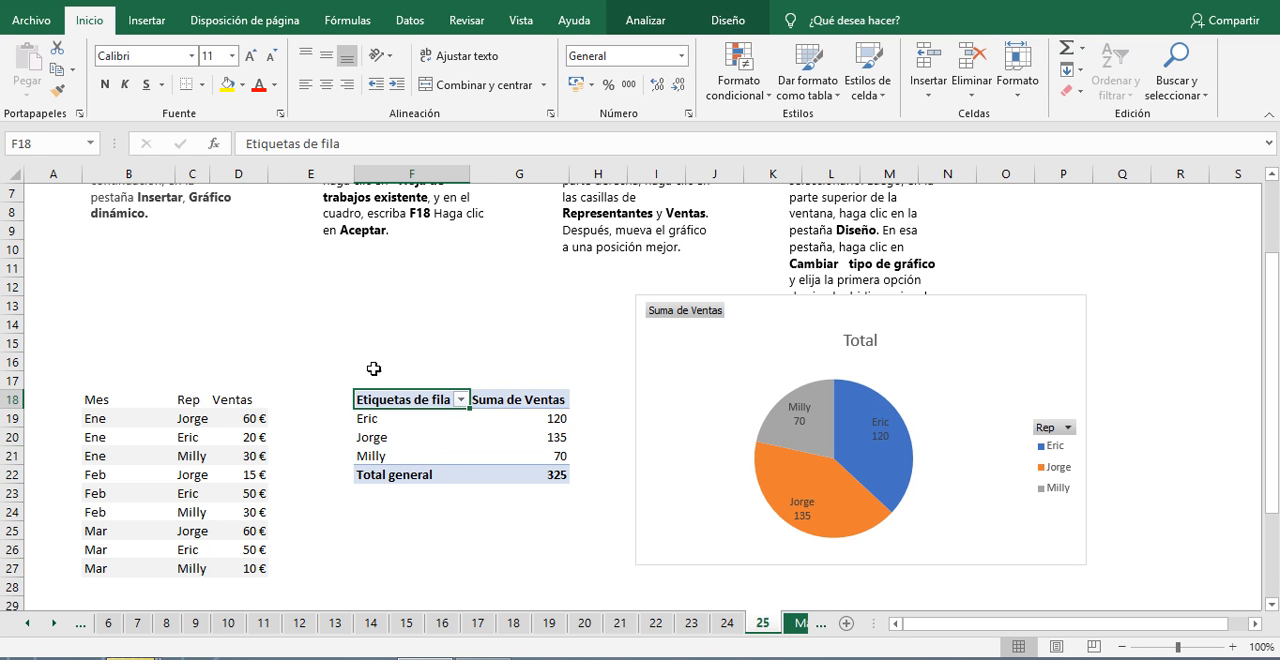
{"action": "left_click", "coordinate": [407, 428]}
{"action": "left_click", "coordinate": [399, 403]}
{"action": "left_click", "coordinate": [638, 22]}
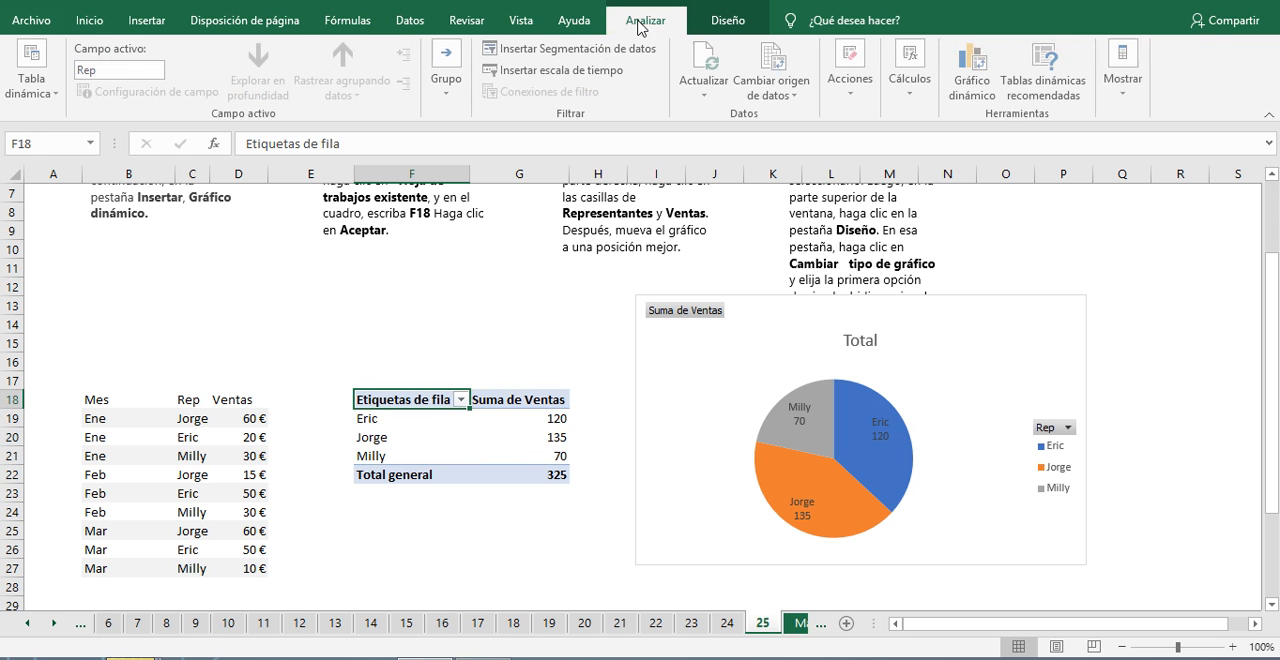
{"action": "left_click", "coordinate": [1133, 62]}
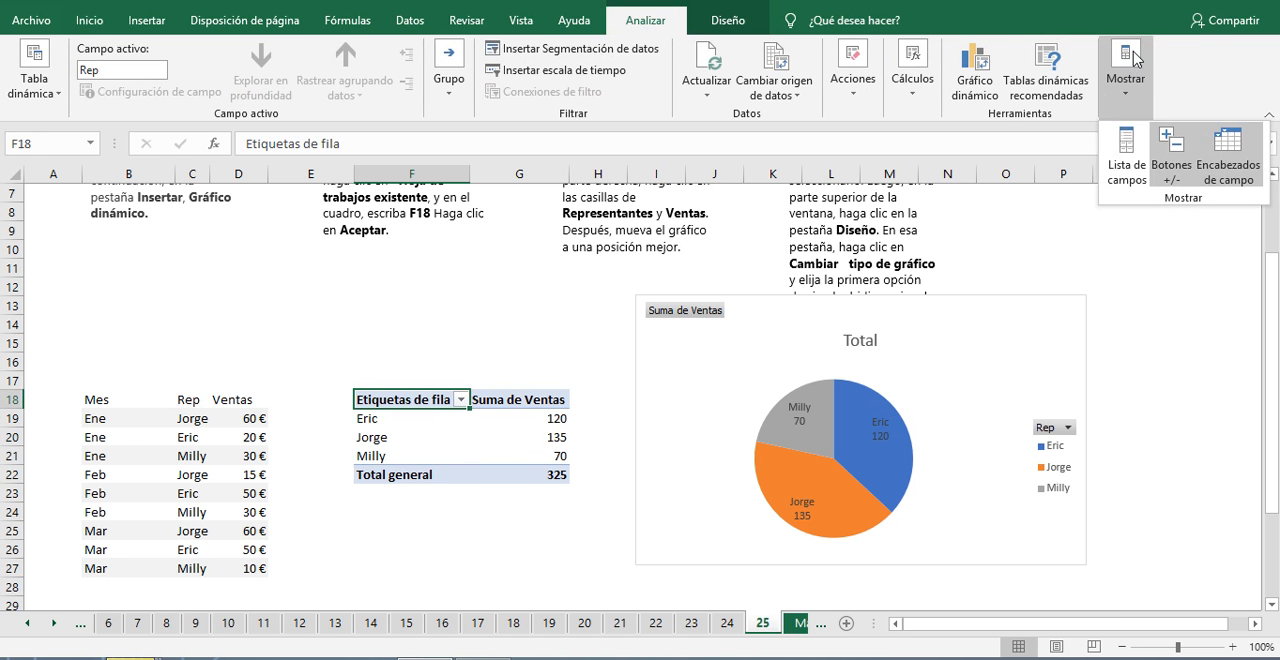
{"action": "left_click", "coordinate": [1128, 152]}
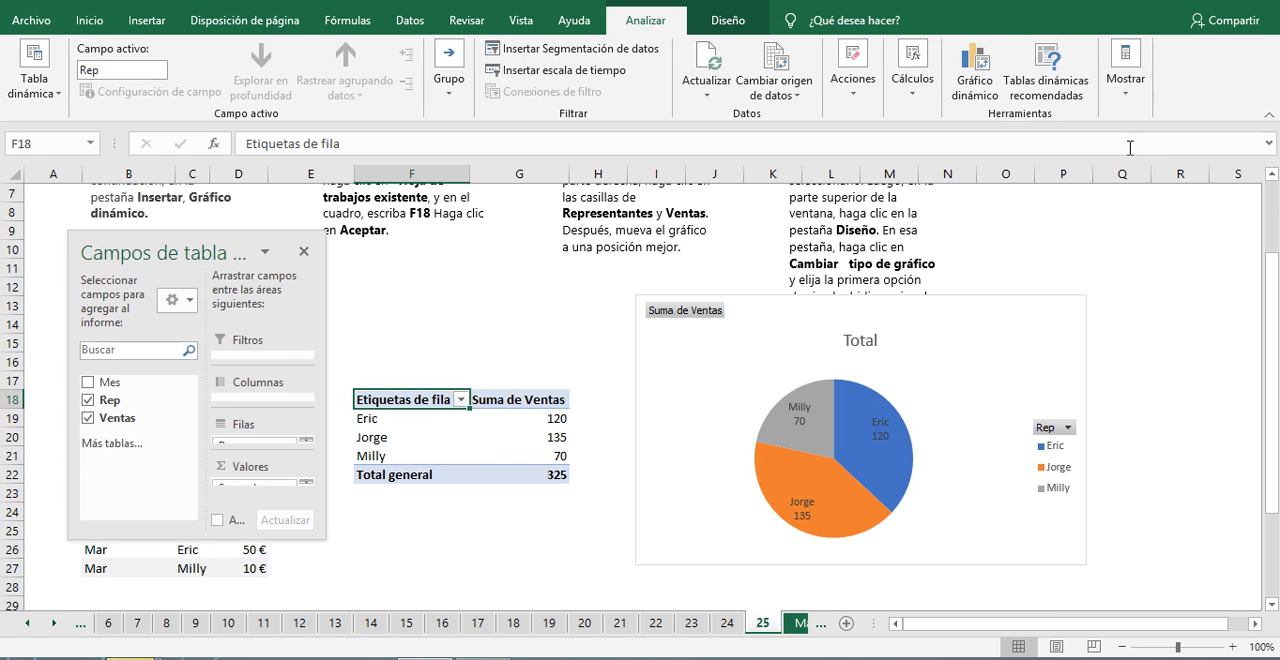
Step: Try Mes together with Rep in the pivot table, and replace Rep with Mes so sales are summed by month
{"action": "left_click", "coordinate": [88, 382]}
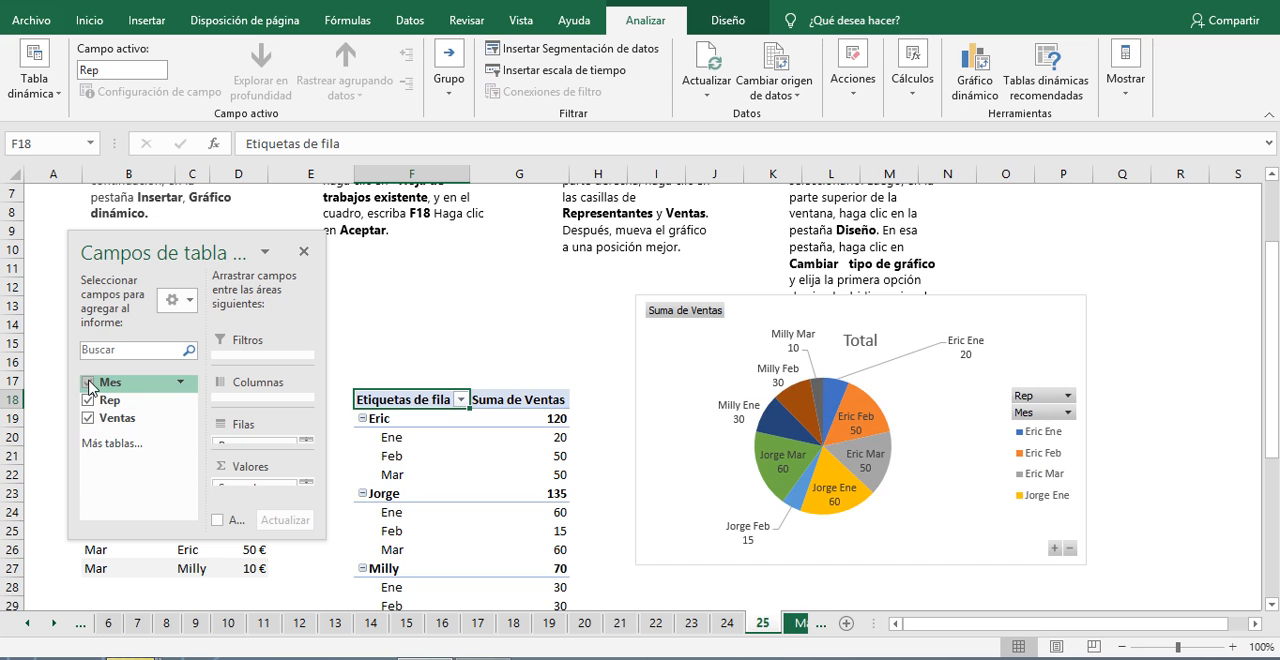
{"action": "left_click", "coordinate": [88, 383]}
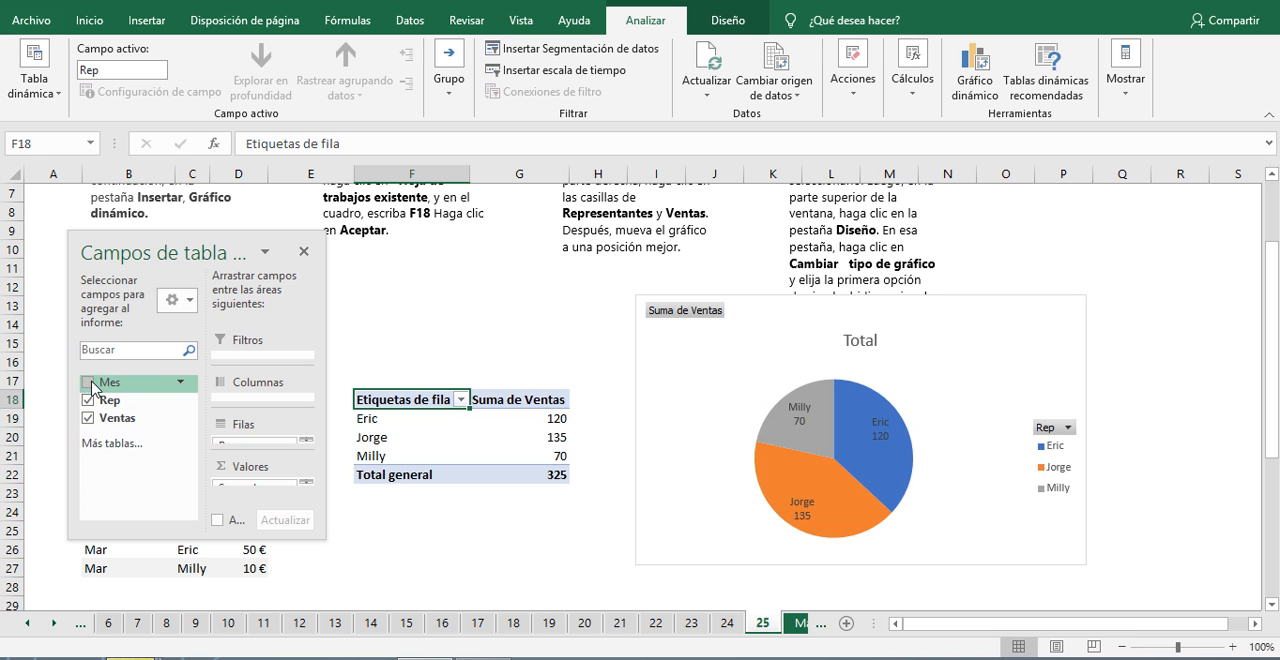
{"action": "left_click", "coordinate": [88, 401]}
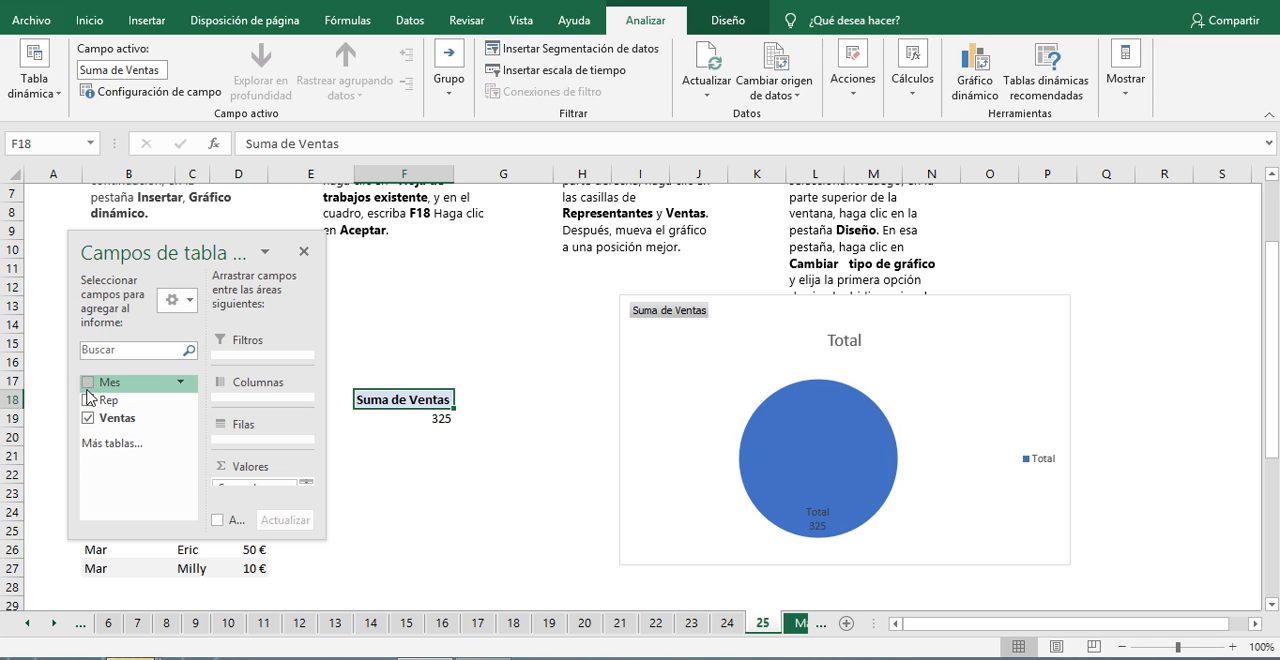
{"action": "left_click", "coordinate": [89, 383]}
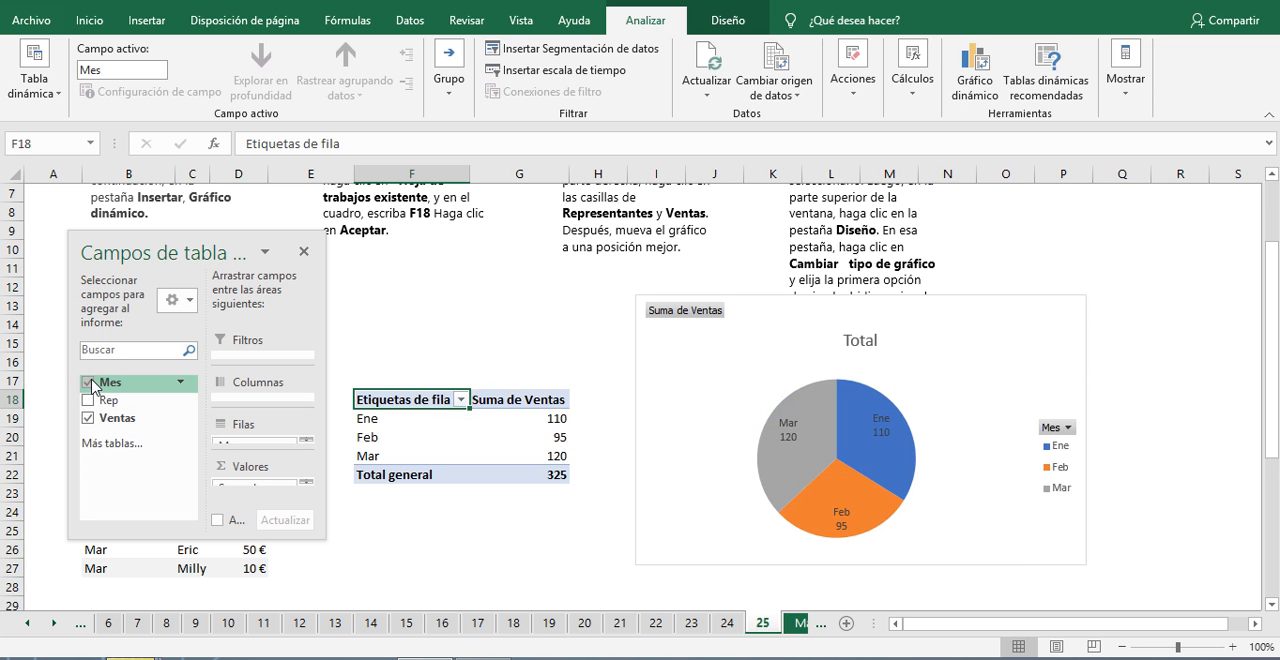
Step: Add Rep as a second row field under Mes, switching Ventas and Rep off and back on to compare the results
{"action": "left_click", "coordinate": [87, 418]}
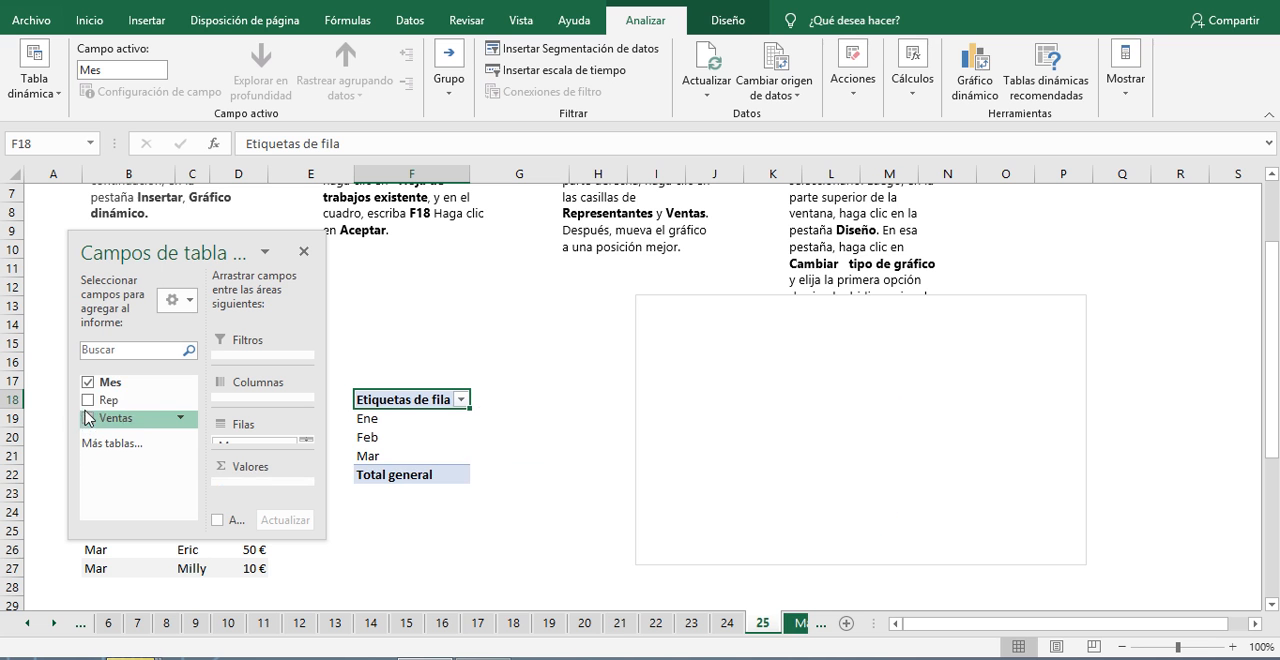
{"action": "left_click", "coordinate": [87, 400]}
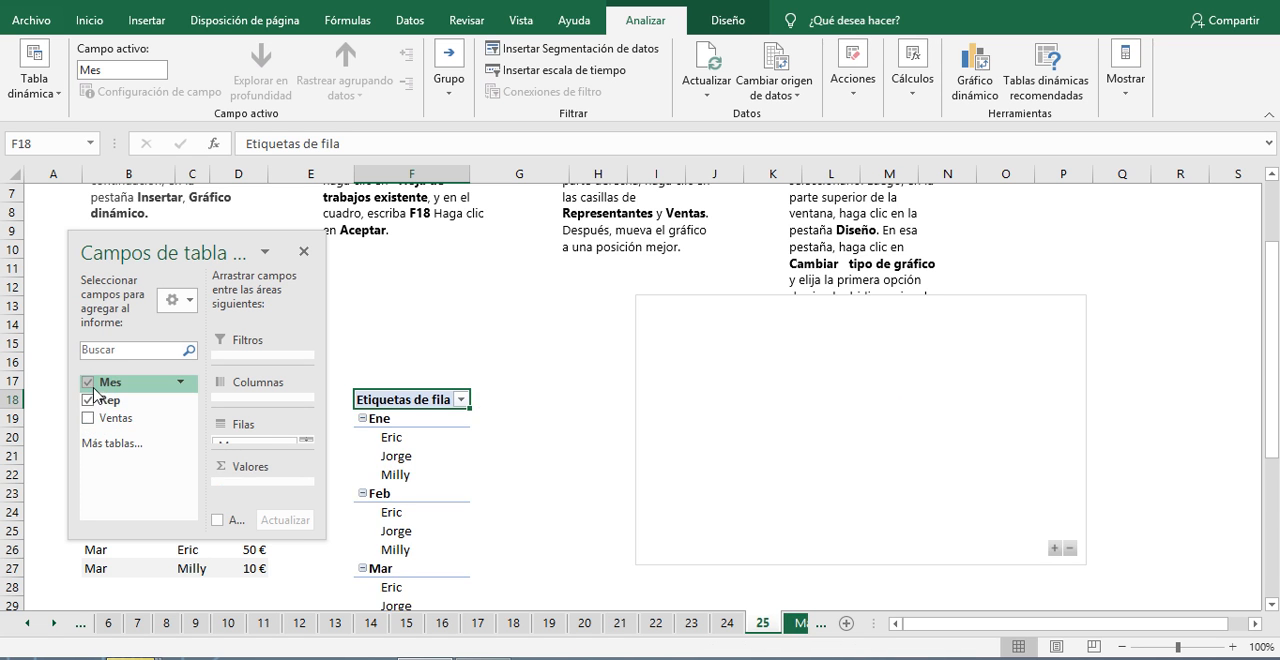
{"action": "scroll", "coordinate": [623, 449], "scroll_direction": "down", "scroll_amount": 4}
{"action": "scroll", "coordinate": [623, 449], "scroll_direction": "up", "scroll_amount": 1}
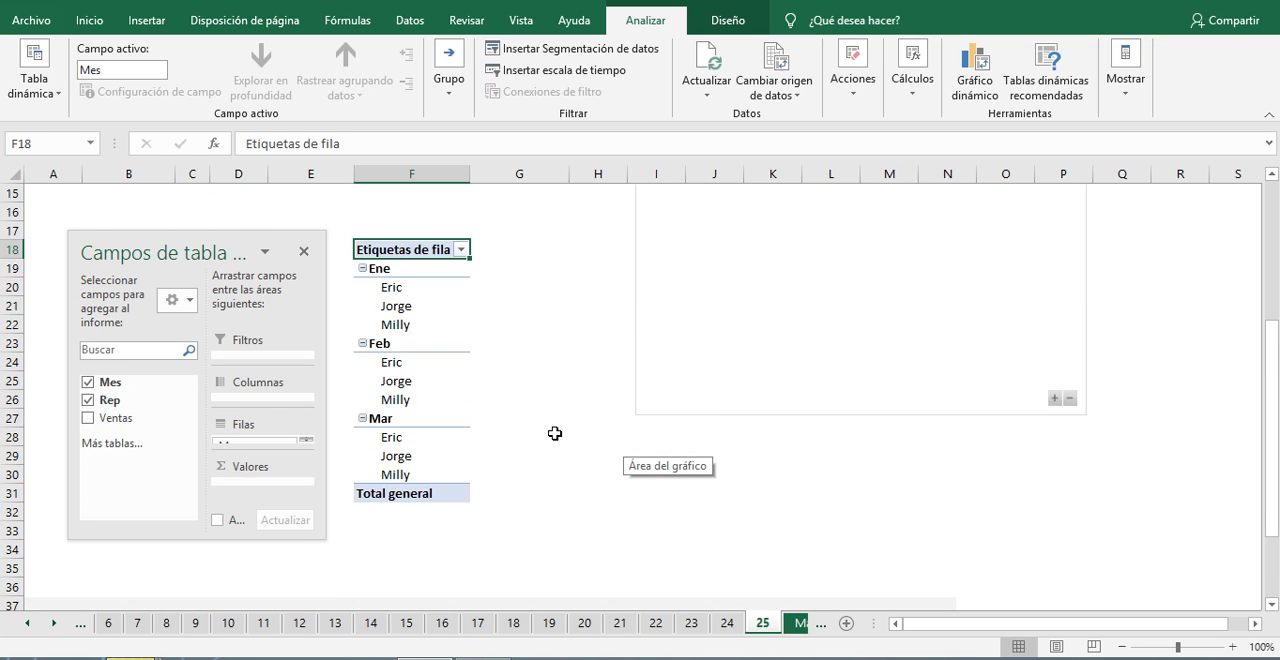
{"action": "left_click", "coordinate": [88, 419]}
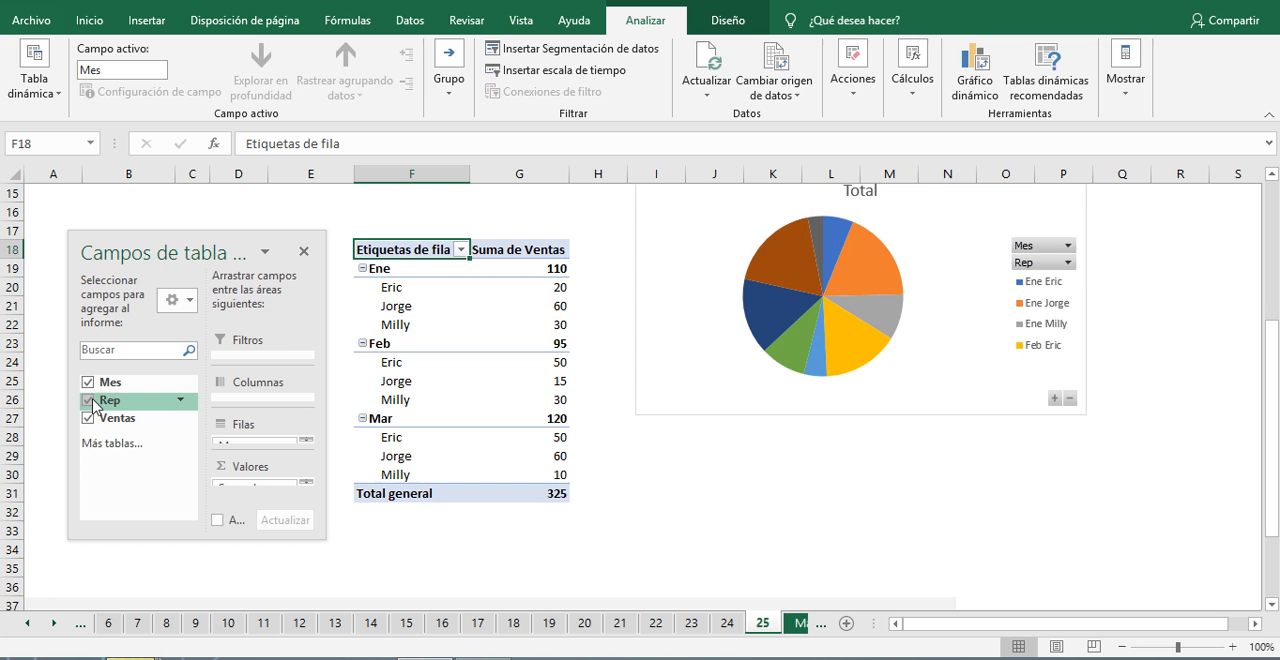
{"action": "left_click", "coordinate": [88, 400]}
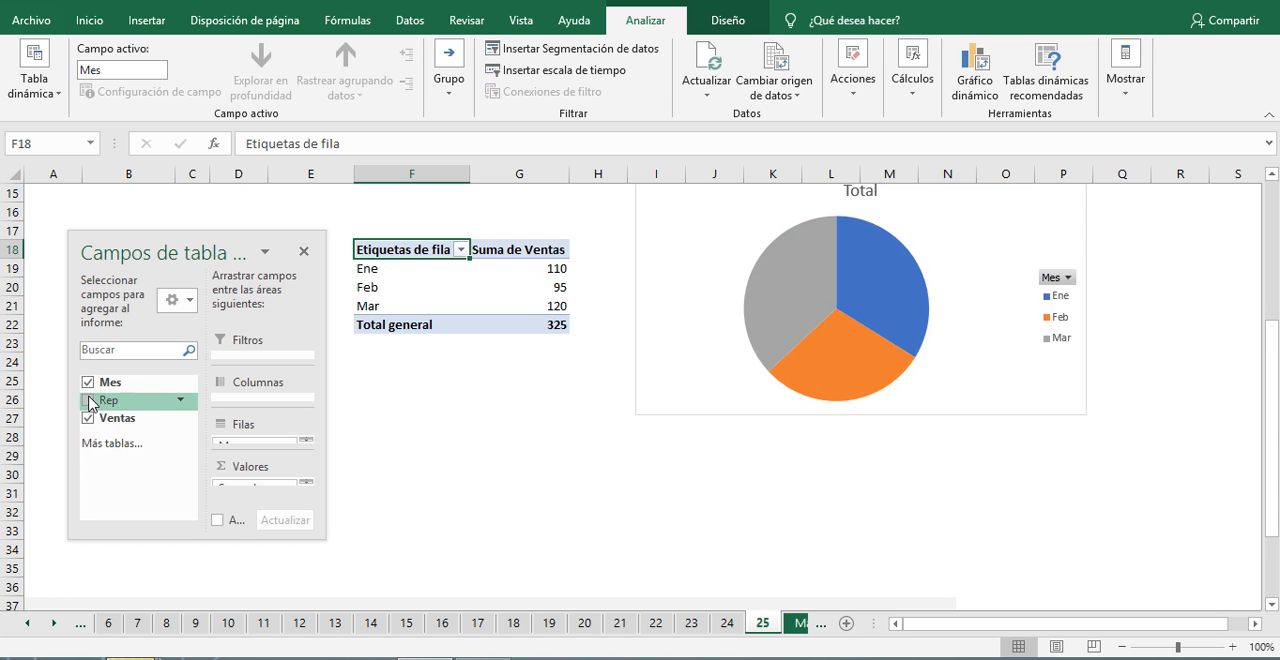
{"action": "left_click", "coordinate": [89, 400]}
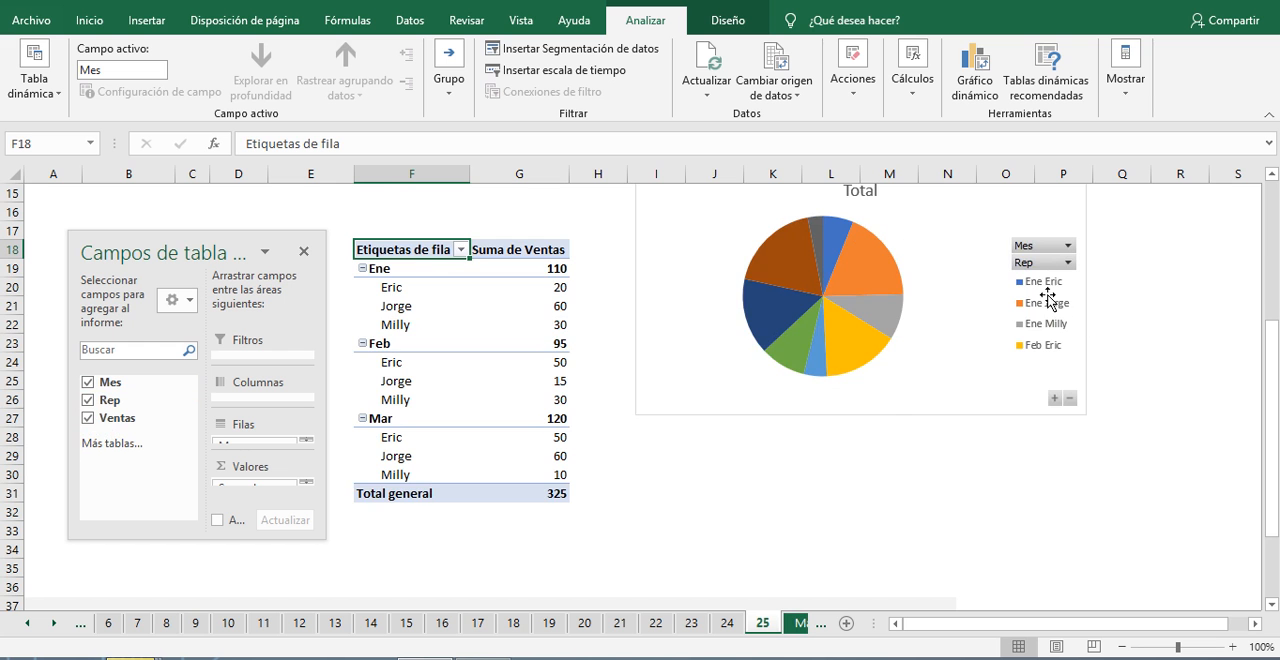
Step: Close the field list and look over the pivot table and pie chart grouped by month and rep
{"action": "scroll", "coordinate": [1068, 340], "scroll_direction": "up", "scroll_amount": 3}
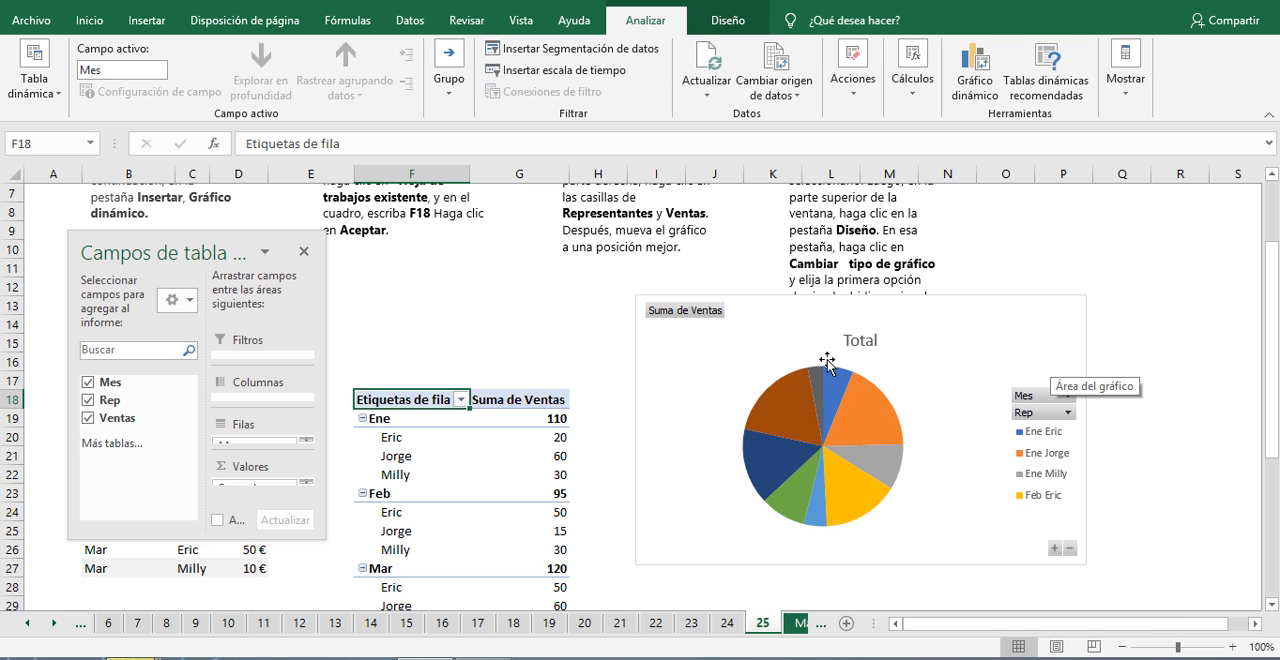
{"action": "left_click", "coordinate": [304, 251]}
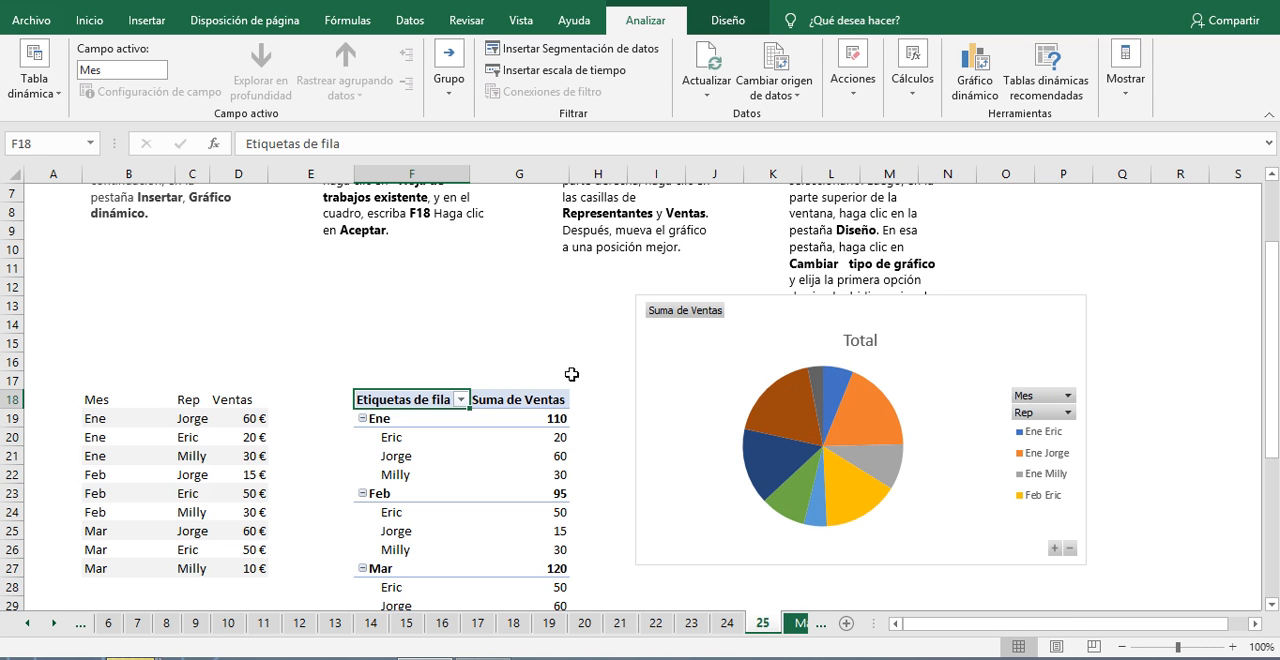
{"action": "mouse_move", "coordinate": [818, 422]}
{"action": "scroll", "coordinate": [666, 537], "scroll_direction": "down", "scroll_amount": 7}
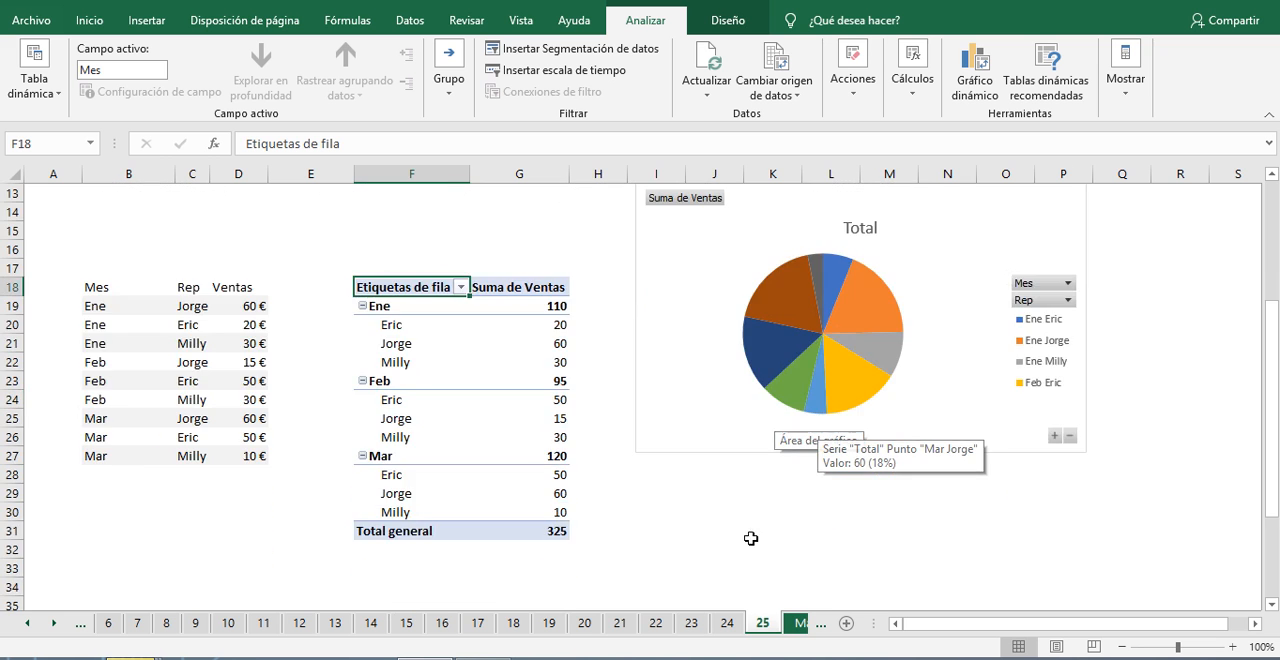
{"action": "scroll", "coordinate": [952, 507], "scroll_direction": "up", "scroll_amount": 2}
{"action": "scroll", "coordinate": [952, 507], "scroll_direction": "up", "scroll_amount": 1}
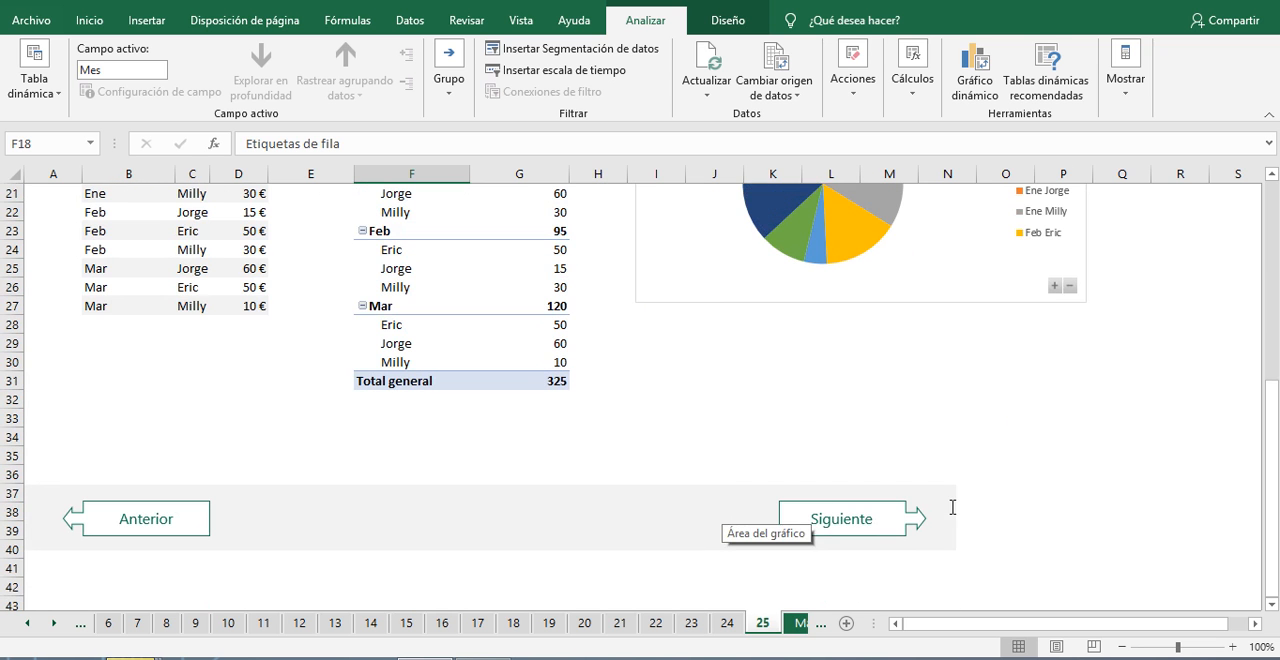
Step: Open the Más información sheet and review its closing message and links to further resources
{"action": "left_click", "coordinate": [803, 623]}
{"action": "scroll", "coordinate": [709, 477], "scroll_direction": "up", "scroll_amount": 4}
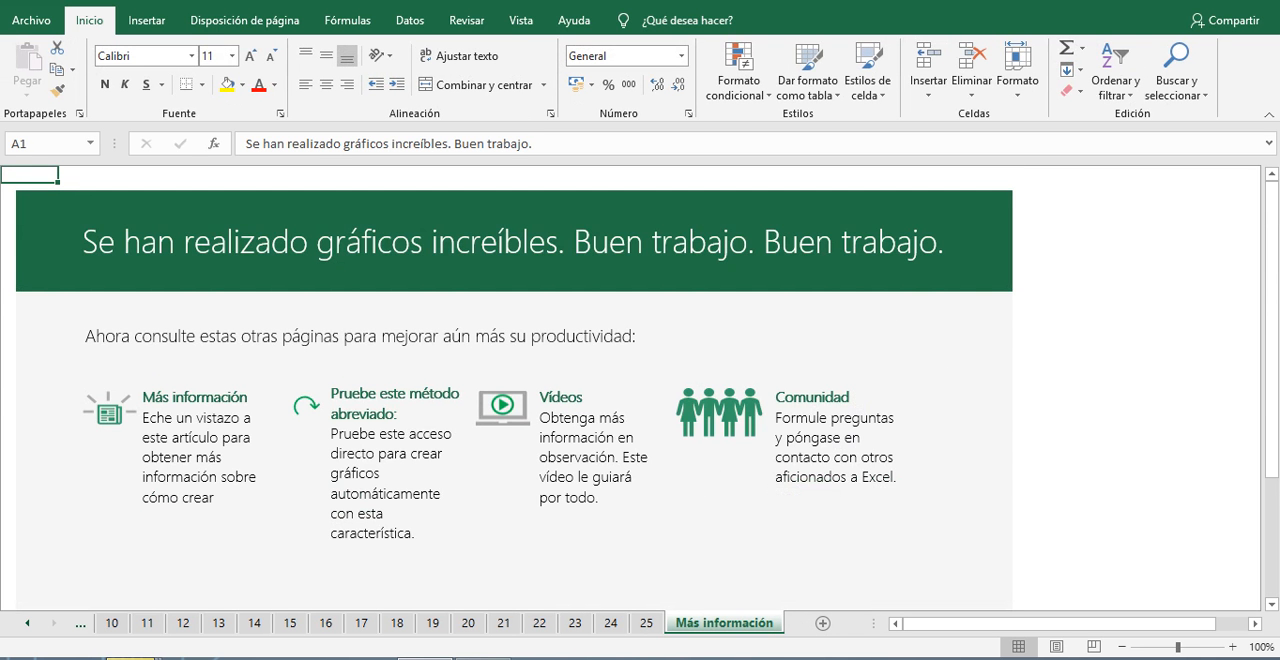
{"action": "scroll", "coordinate": [960, 392], "scroll_direction": "down", "scroll_amount": 3}
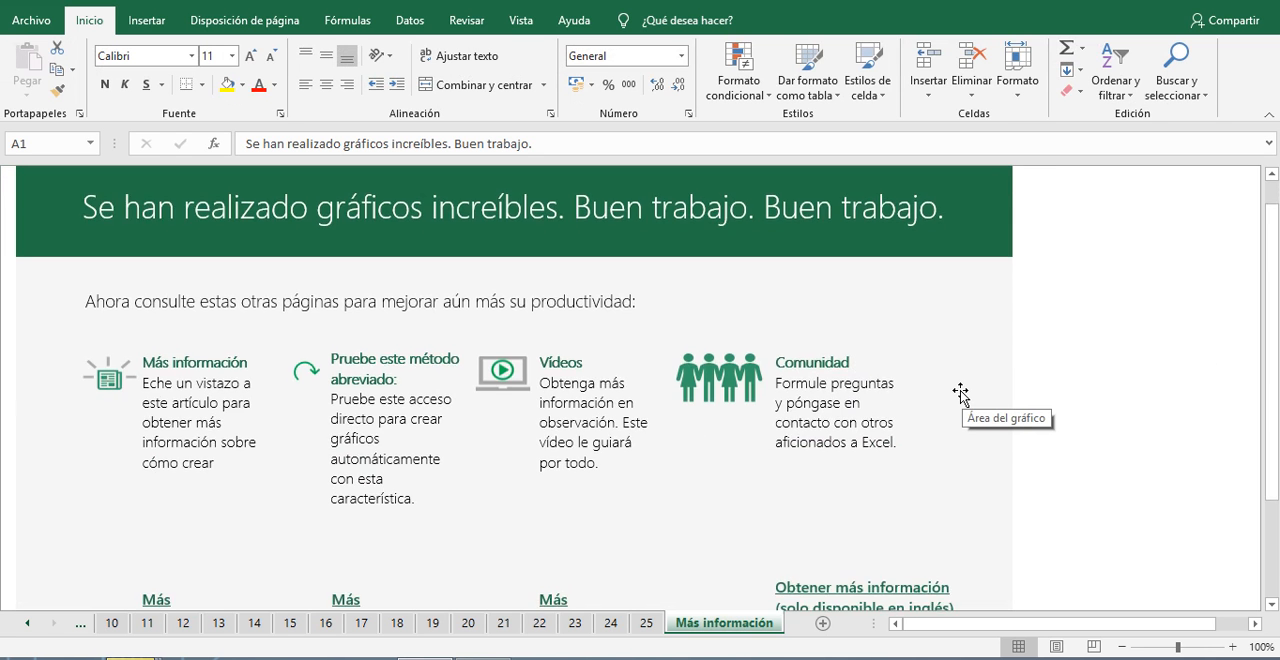
{"action": "scroll", "coordinate": [960, 392], "scroll_direction": "down", "scroll_amount": 4}
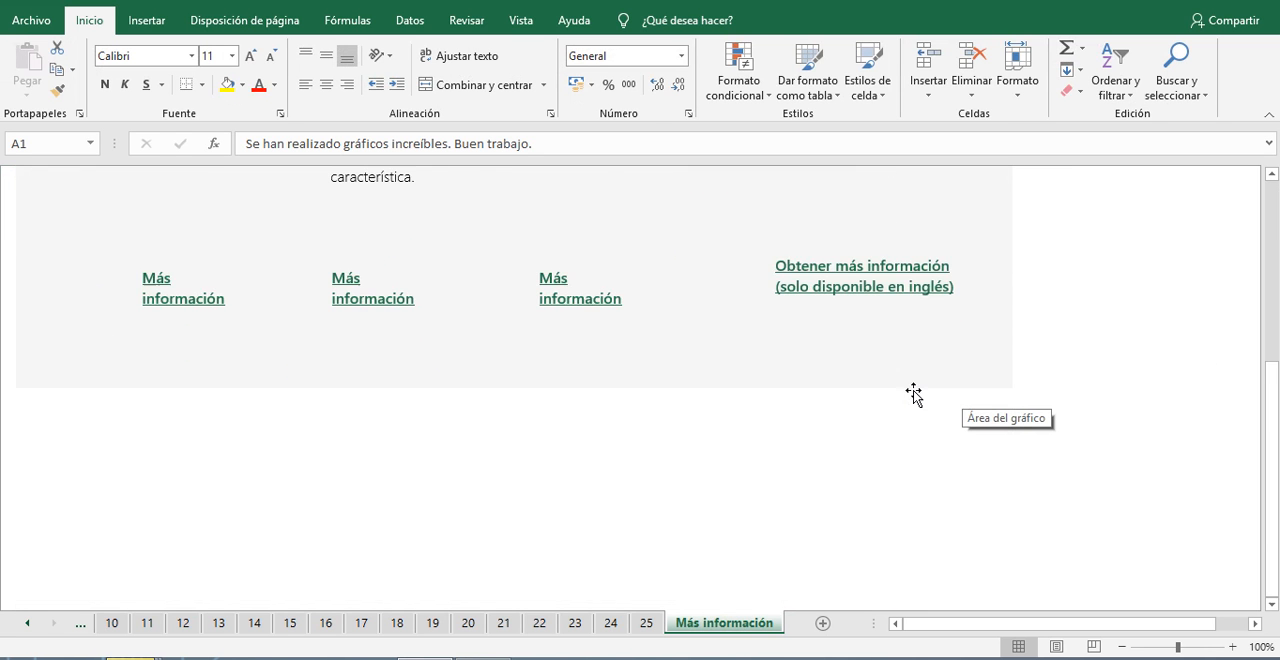
{"action": "scroll", "coordinate": [934, 394], "scroll_direction": "up", "scroll_amount": 7}
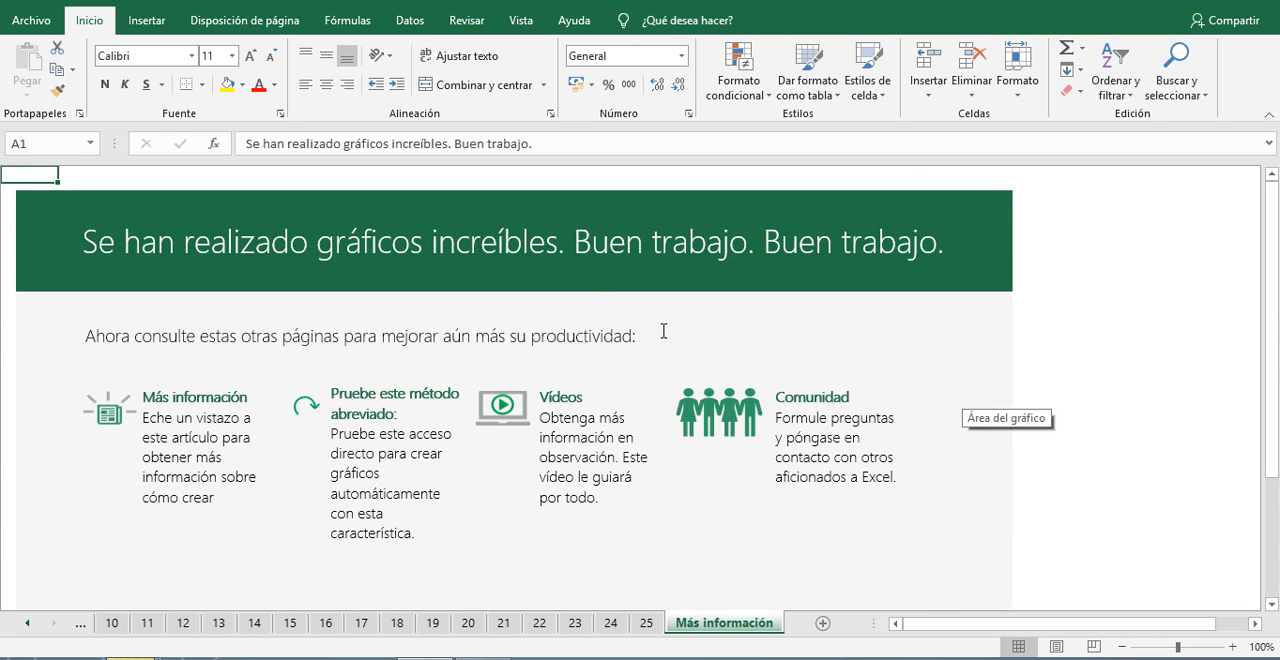
{"action": "left_click", "coordinate": [663, 331]}
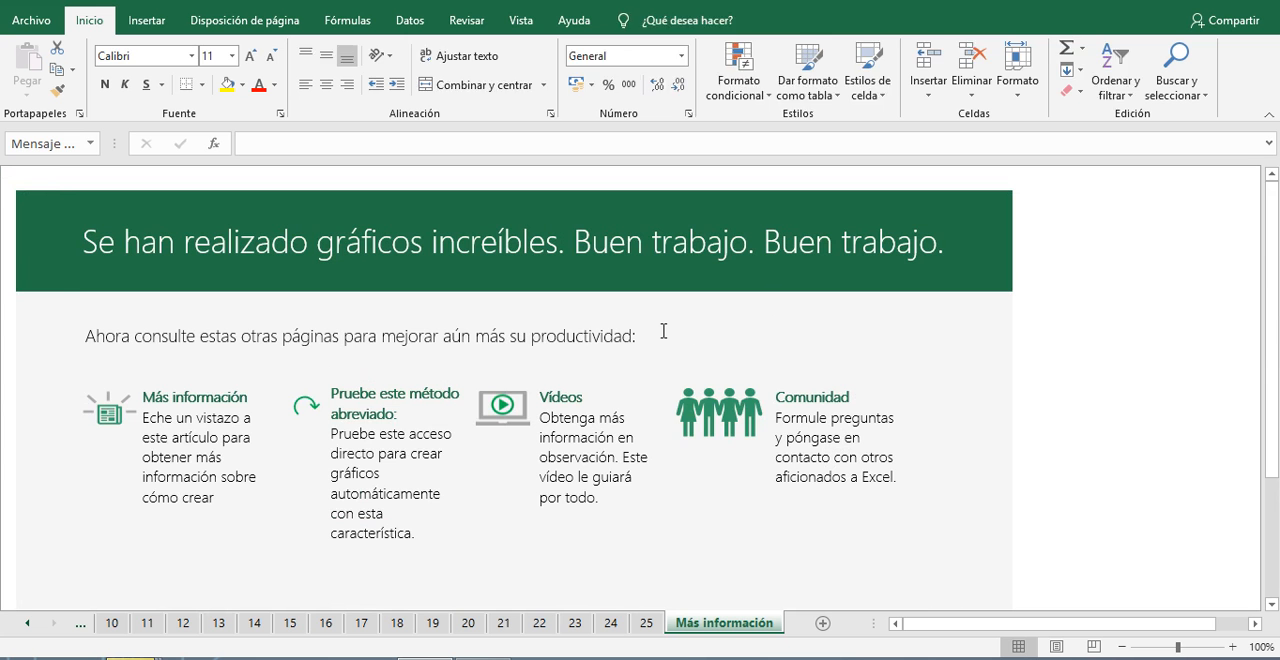
{"action": "left_click", "coordinate": [1102, 356]}
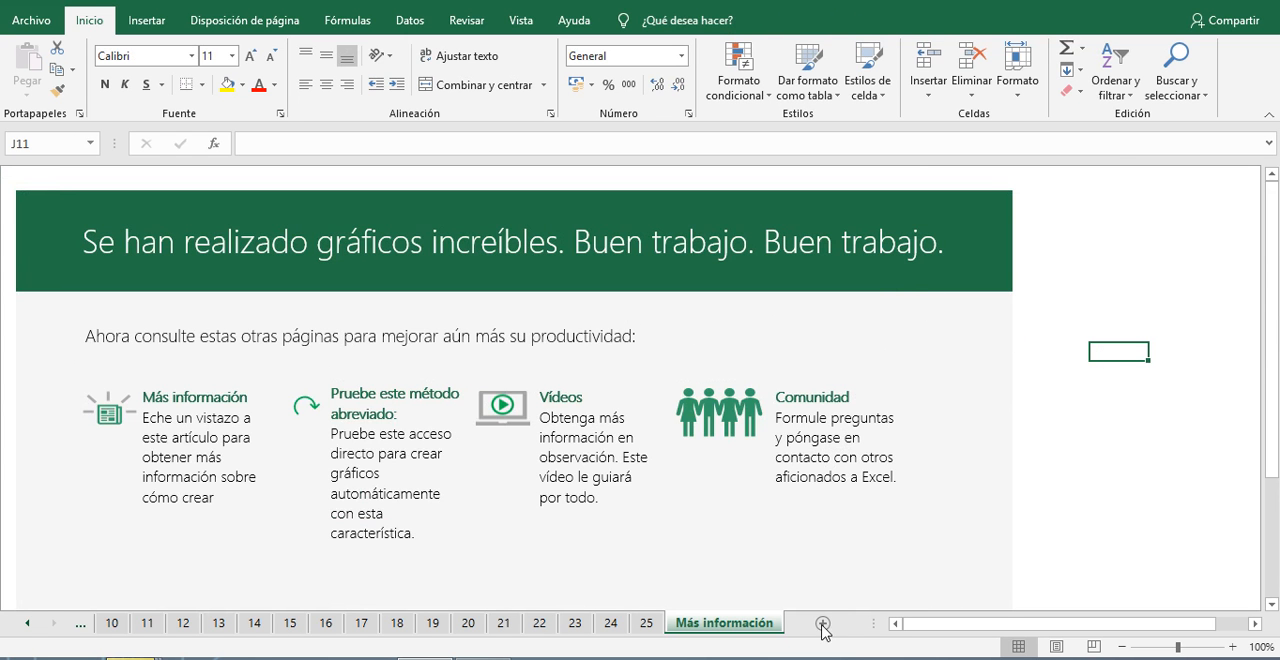